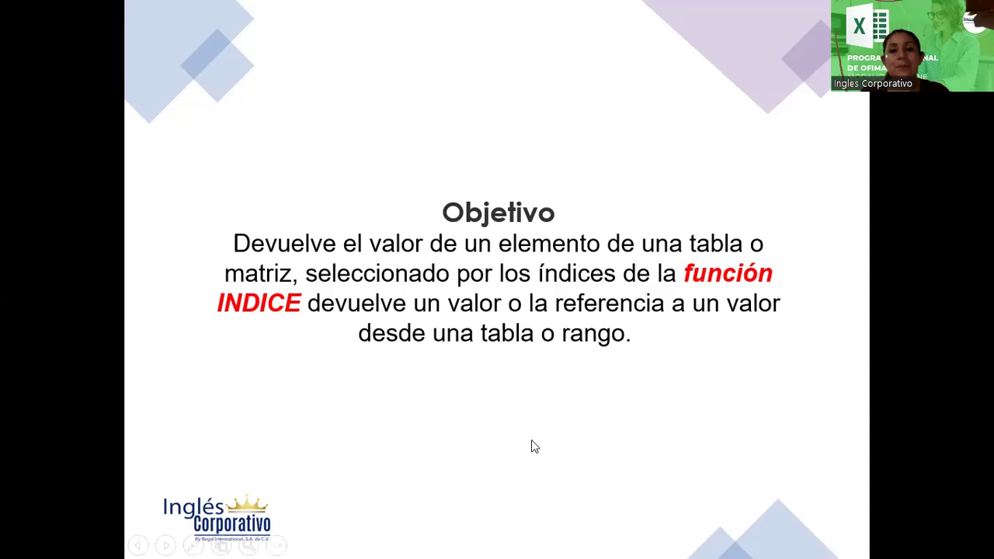
# - Advance the slideshow from Objetivo to the Función Indice slide with the Matriz syntax
pyautogui.click(557, 361)
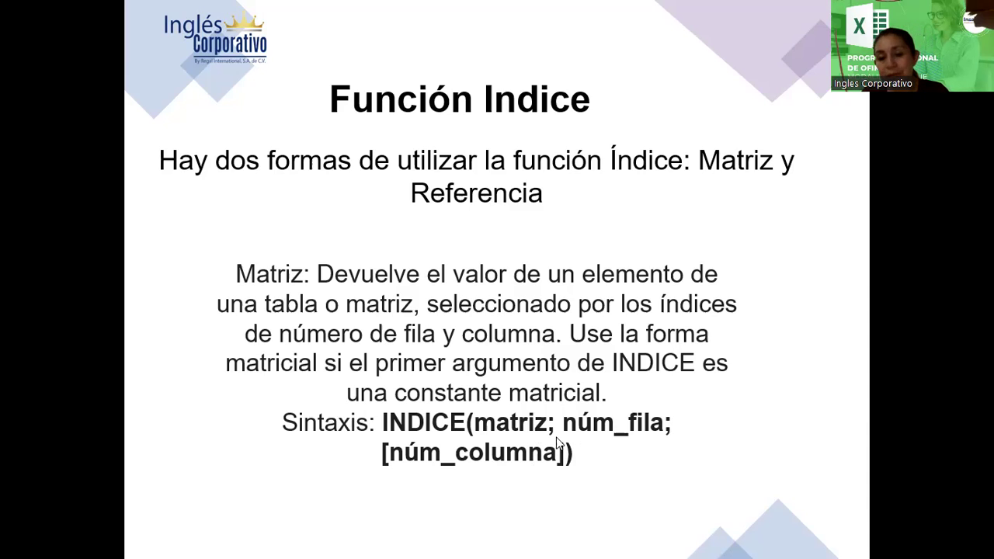
# - Move on to the example slide asking for the third-row, second-column sale (2900)
pyautogui.click(763, 410)
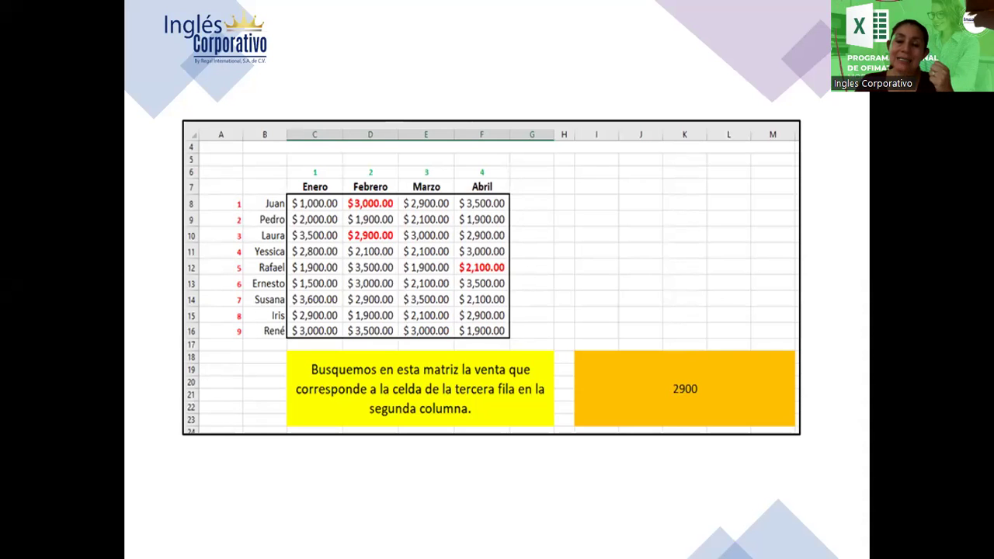
# - Move on to the Referencia slide with the VENTAS AÑO 1 and AÑO 2 tables
pyautogui.click(635, 285)
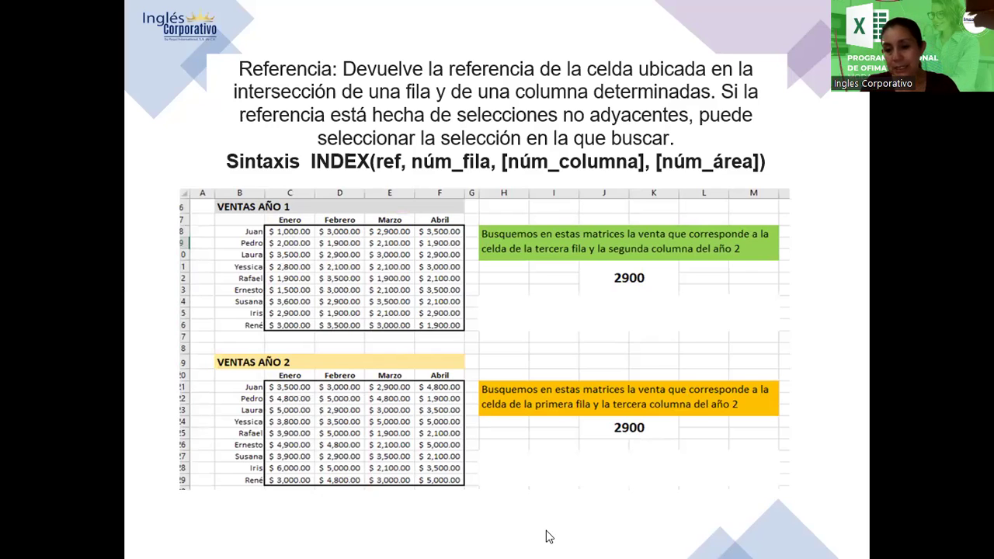
pyautogui.hotkey('ctrl', 'p')
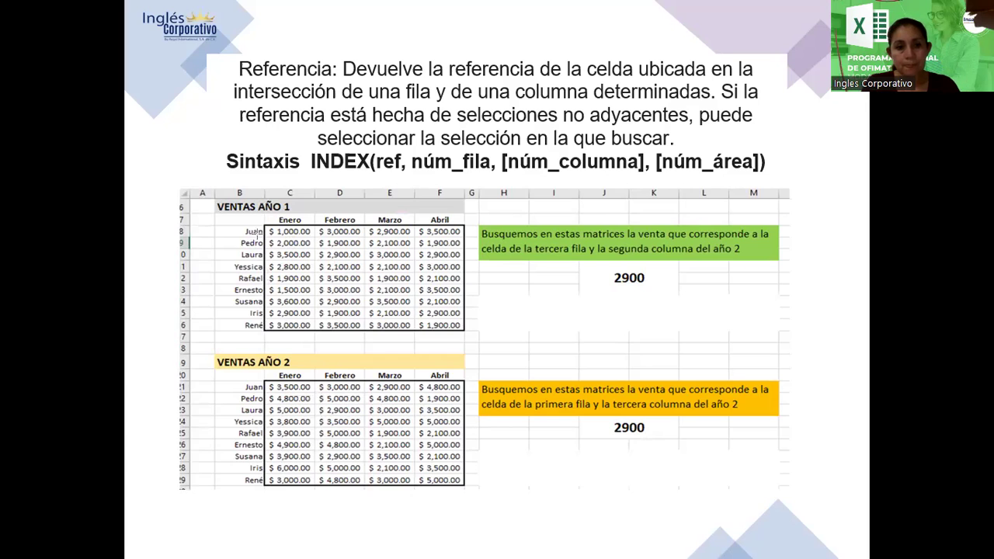
pyautogui.moveTo(264, 226)
pyautogui.mouseDown()
pyautogui.moveTo(315, 286)
pyautogui.moveTo(315, 332)
pyautogui.mouseUp()
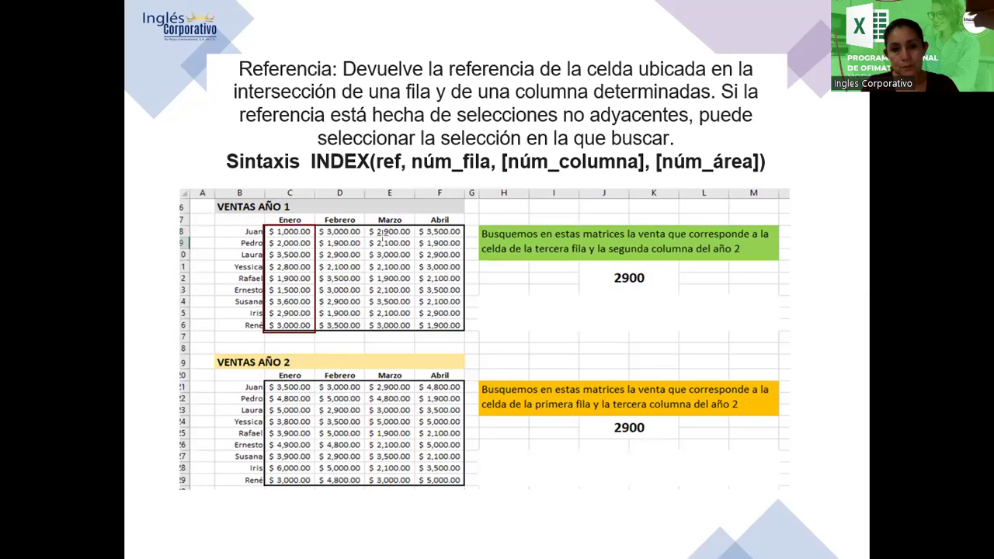
pyautogui.moveTo(365, 225); pyautogui.dragTo(415, 336)
pyautogui.moveTo(414, 225); pyautogui.dragTo(415, 334)
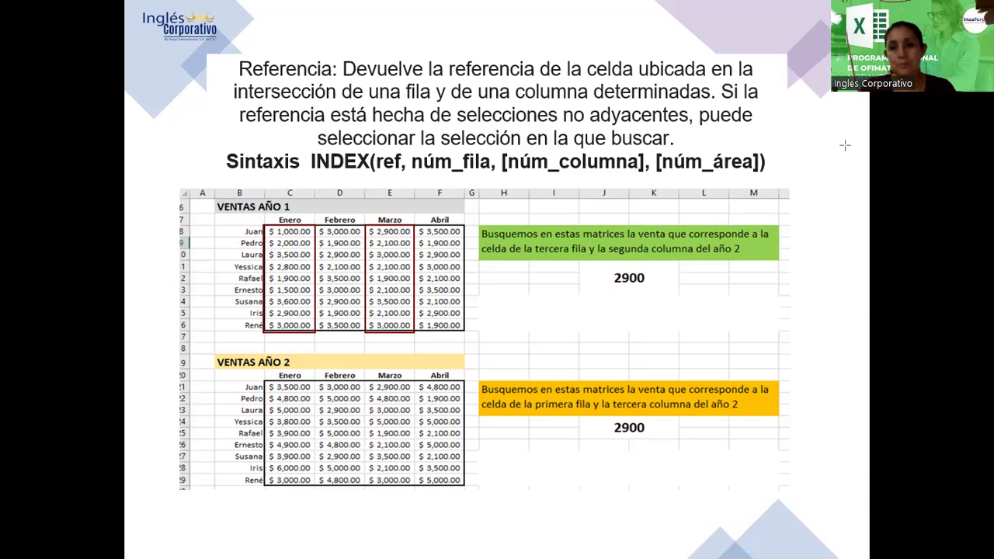
pyautogui.press('e')
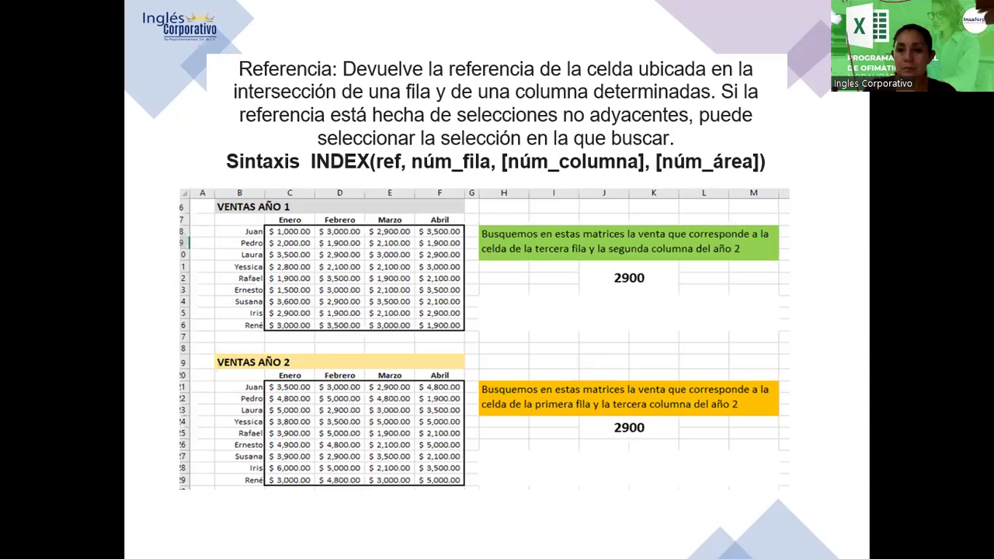
# - Revisit the example slides, reach the end screen, and exit the slideshow back to Excel
pyautogui.click(738, 304)
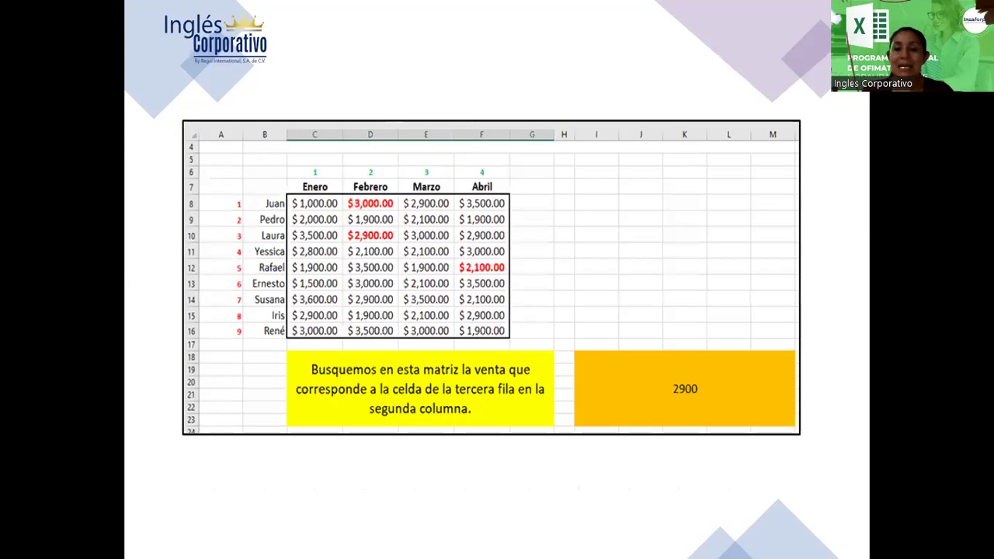
pyautogui.press('Right')
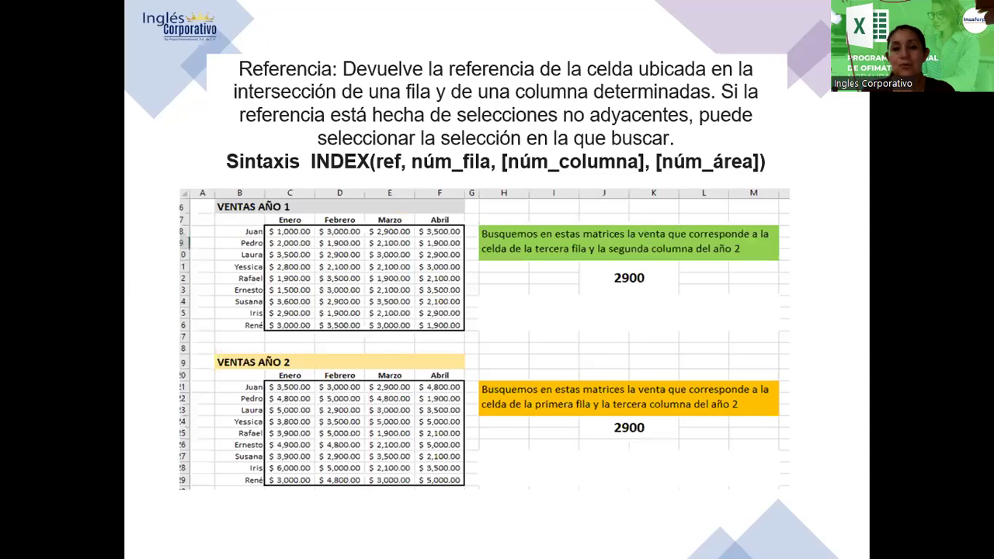
pyautogui.press('Right')
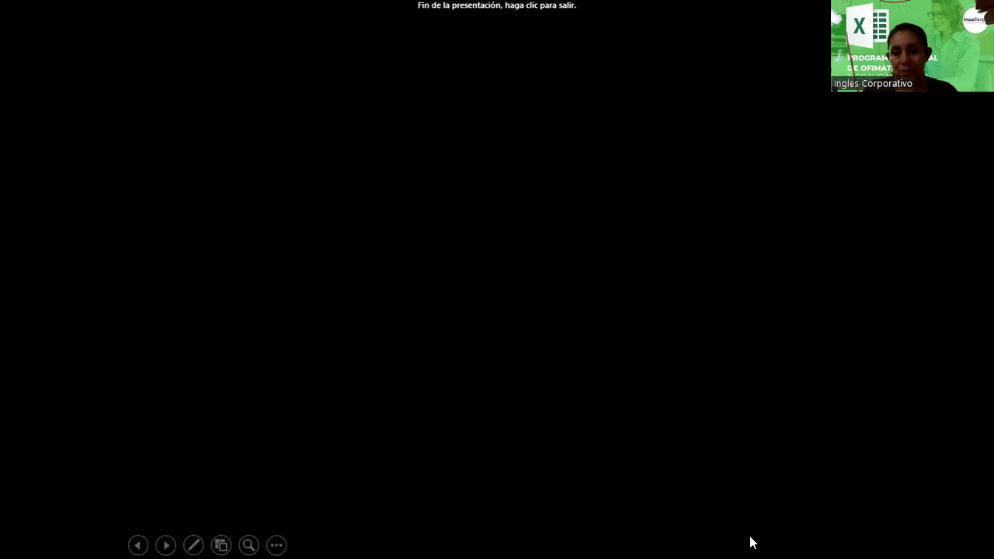
pyautogui.click(751, 543)
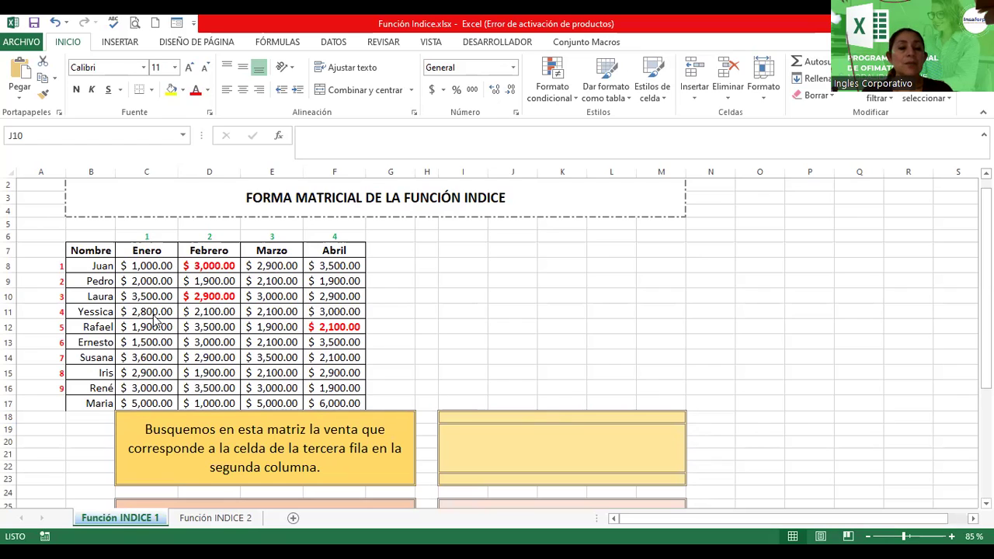
# - Zoom the Función INDICE 1 sheet in to 110% after indicating the column numbers
pyautogui.click(145, 237)
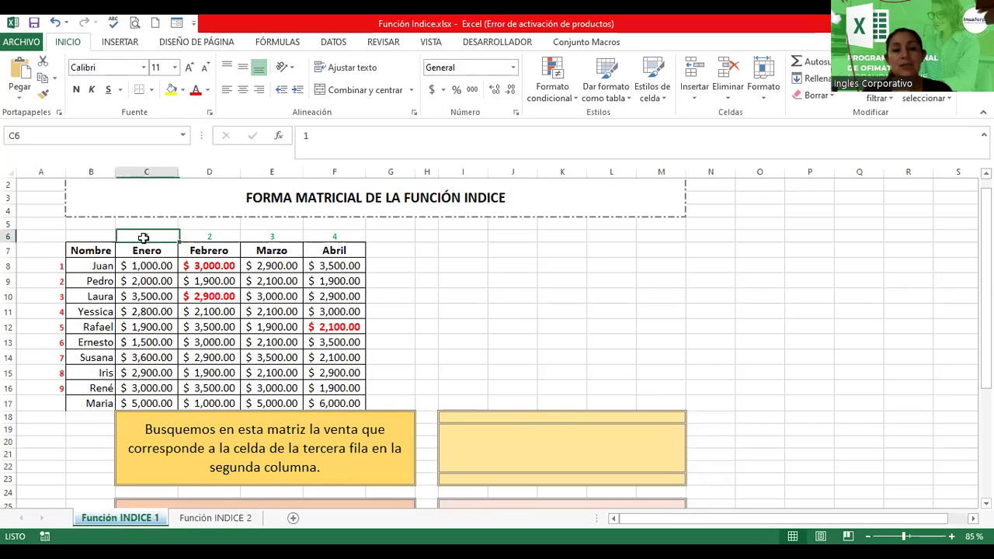
pyautogui.click(209, 236)
pyautogui.write('2')
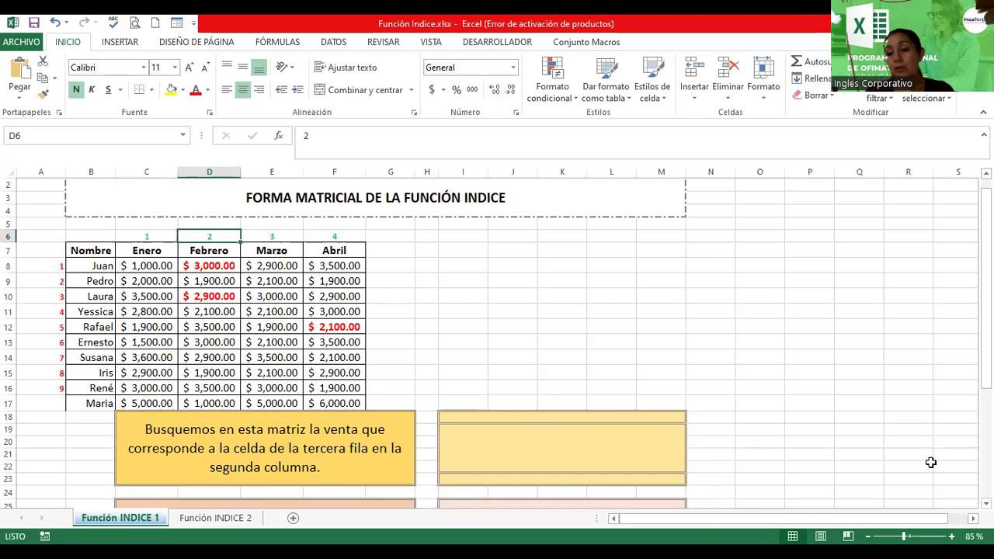
pyautogui.click(951, 535)
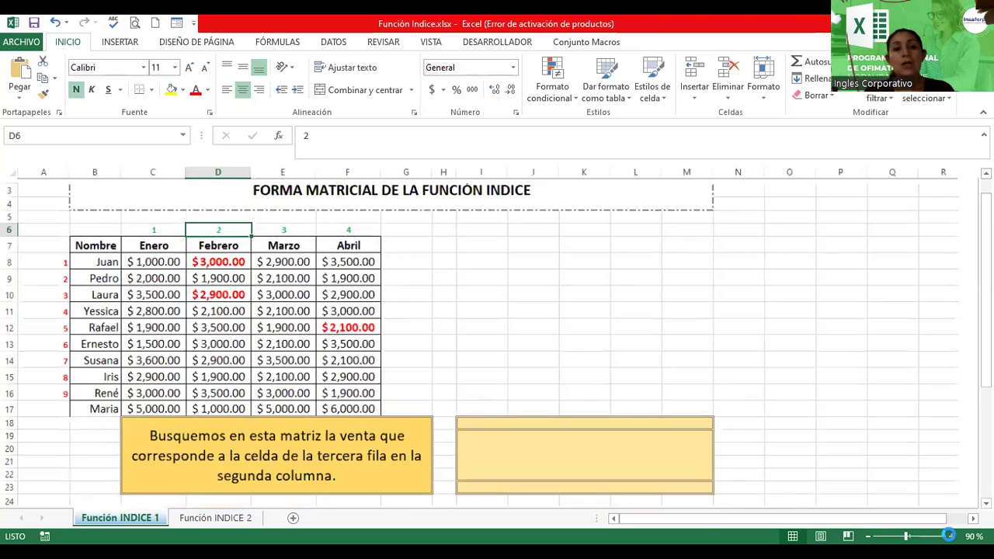
pyautogui.click(951, 536)
pyautogui.click(950, 535)
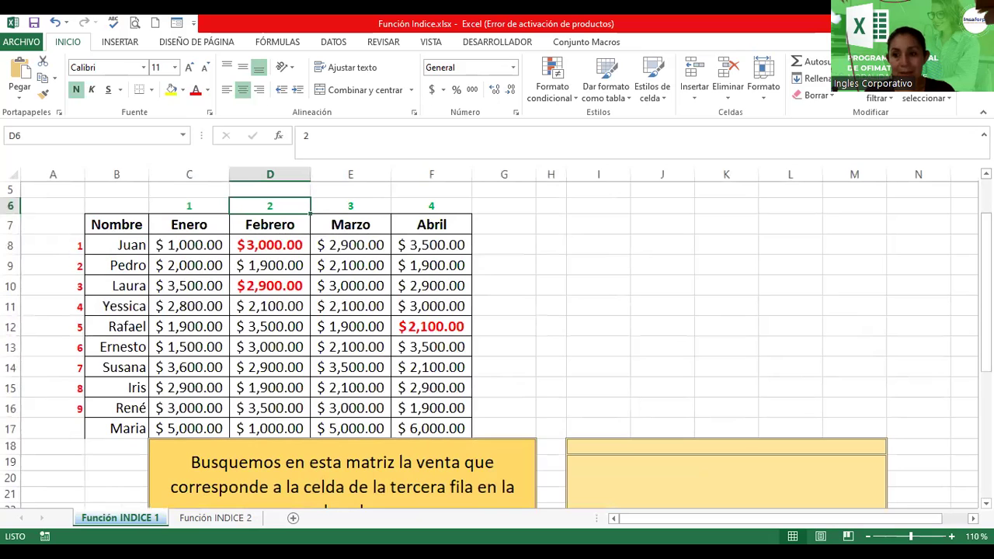
pyautogui.scroll(1, 189, 258)
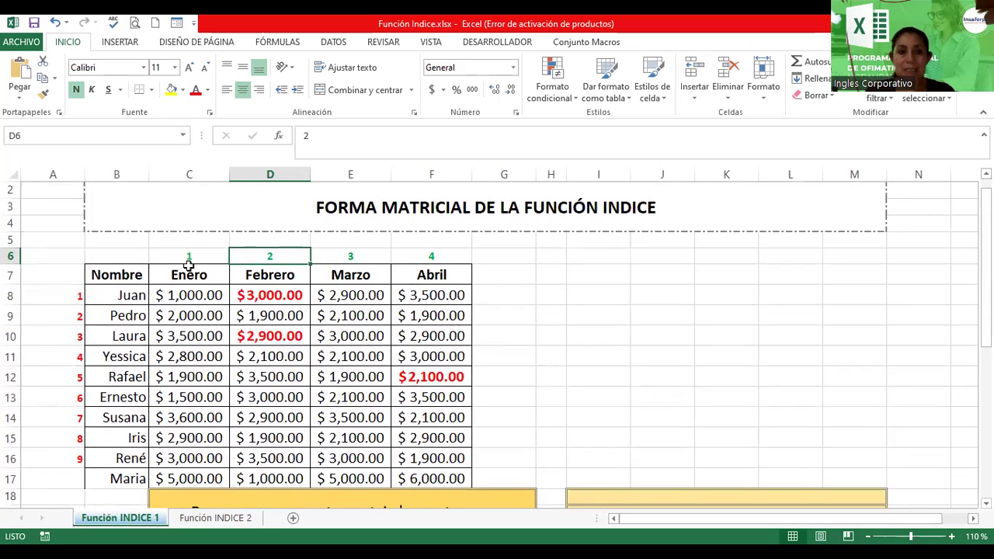
# - Indicate the Enero–Abril column headings and row numbers 1–7, then scroll down to the questions
pyautogui.click(189, 272)
pyautogui.click(272, 273)
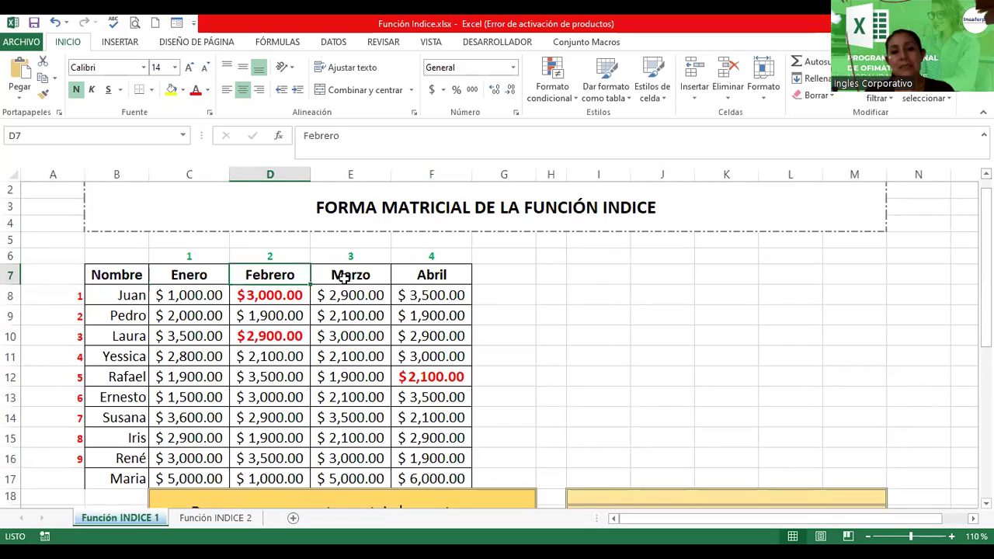
pyautogui.click(340, 276)
pyautogui.click(432, 273)
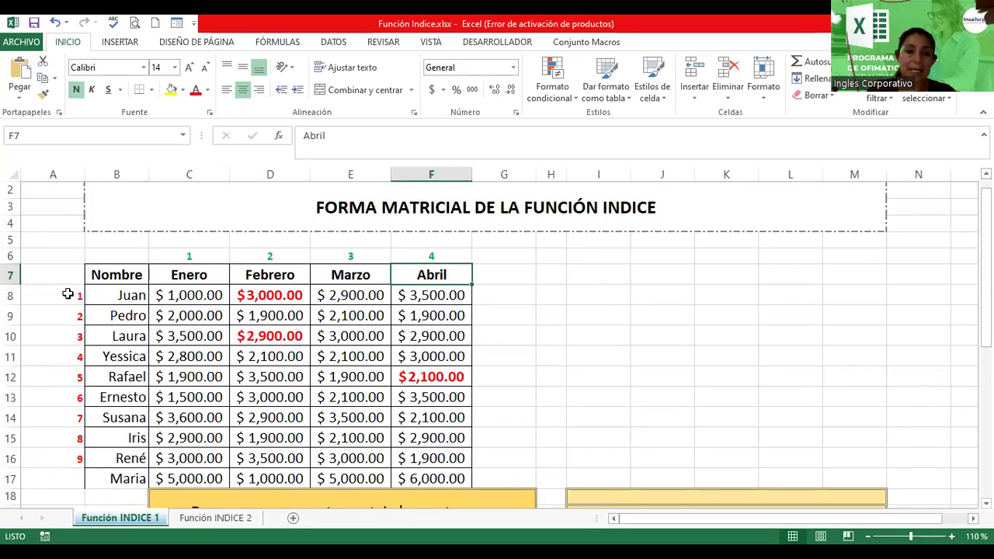
pyautogui.click(68, 293)
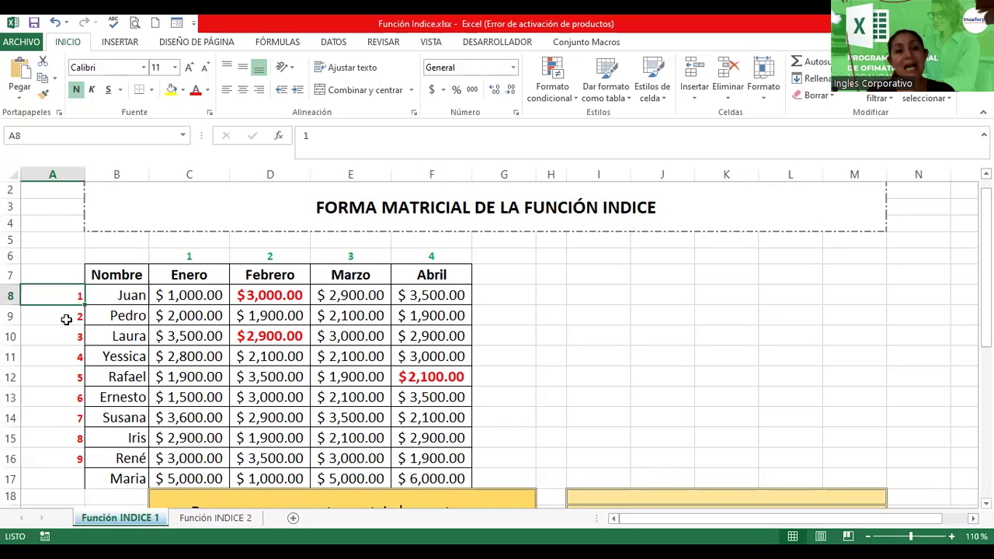
pyautogui.click(67, 317)
pyautogui.click(68, 336)
pyautogui.click(71, 356)
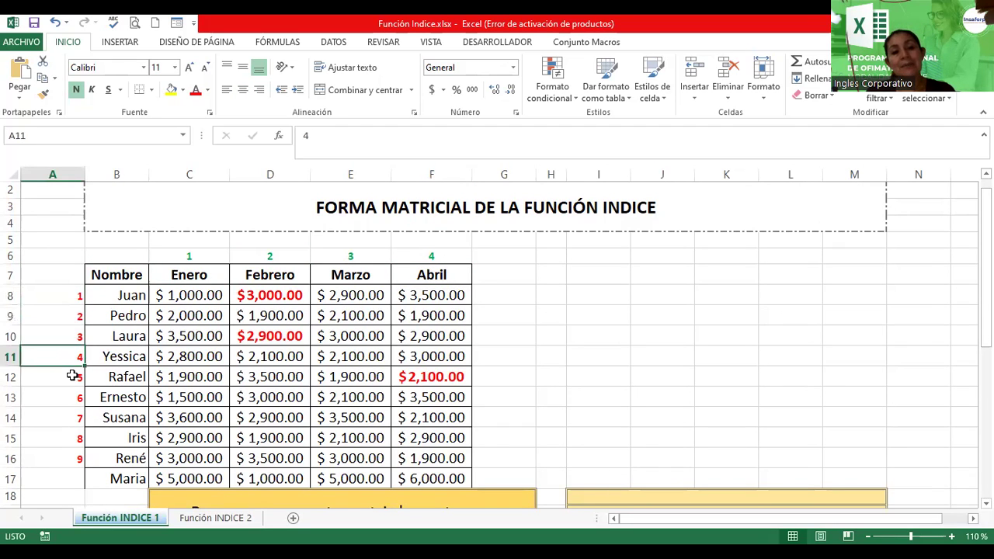
pyautogui.click(71, 376)
pyautogui.click(72, 420)
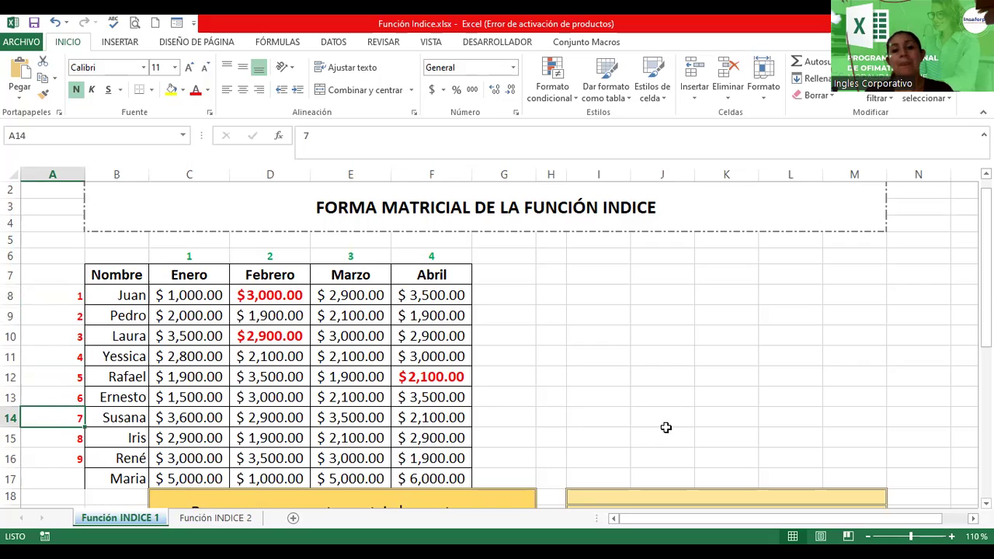
pyautogui.moveTo(985, 227); pyautogui.dragTo(985, 284)
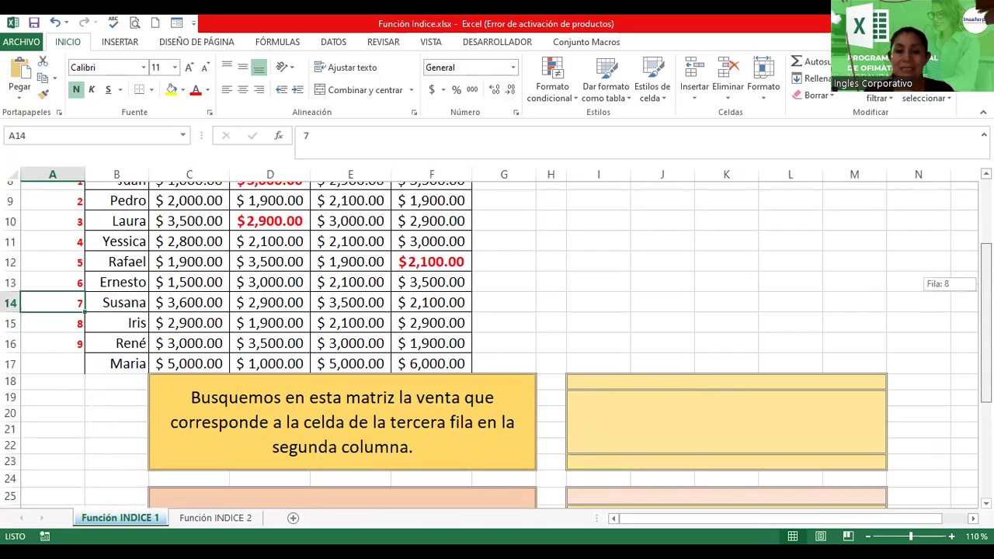
pyautogui.moveTo(984, 285); pyautogui.dragTo(985, 315)
# - Type =indice( in the first answer box and begin the matrix range at C8:C9
pyautogui.click(739, 337)
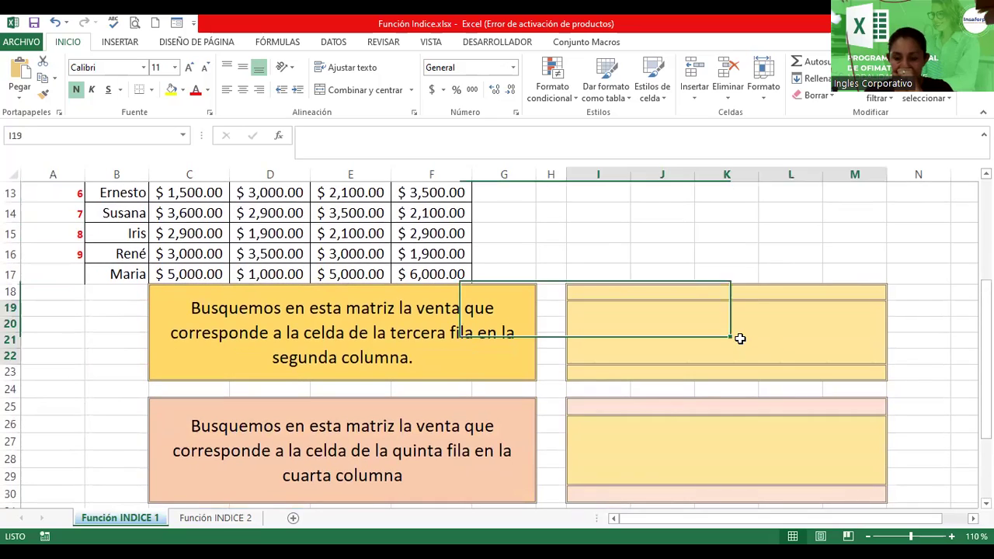
pyautogui.write('=i')
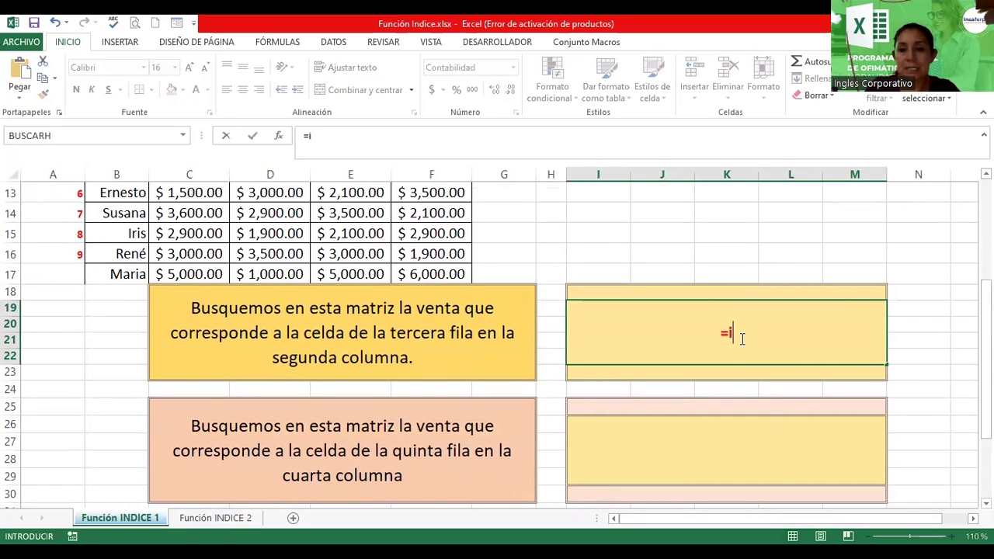
pyautogui.write('ndice')
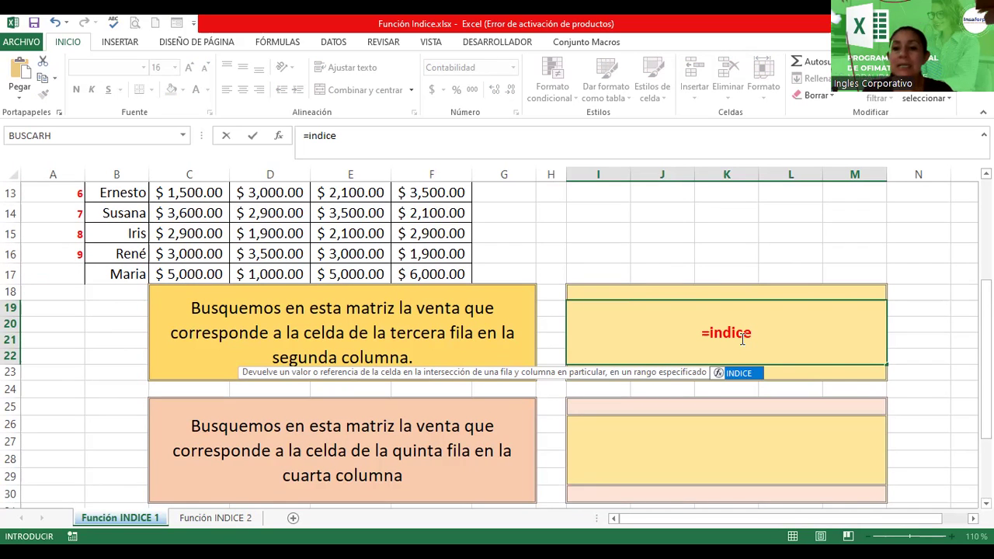
pyautogui.write('(')
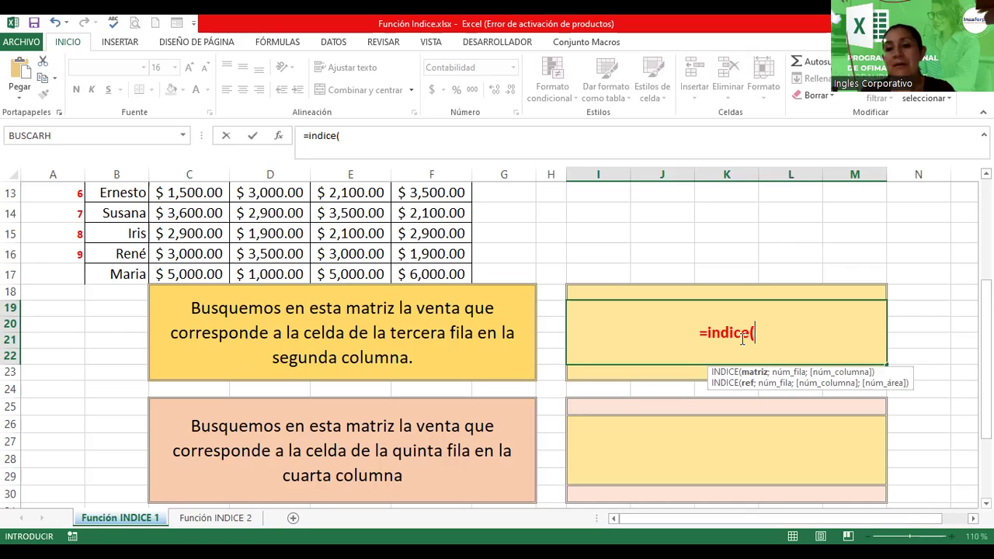
pyautogui.moveTo(984, 434); pyautogui.dragTo(984, 412)
pyautogui.moveTo(200, 244); pyautogui.dragTo(201, 265)
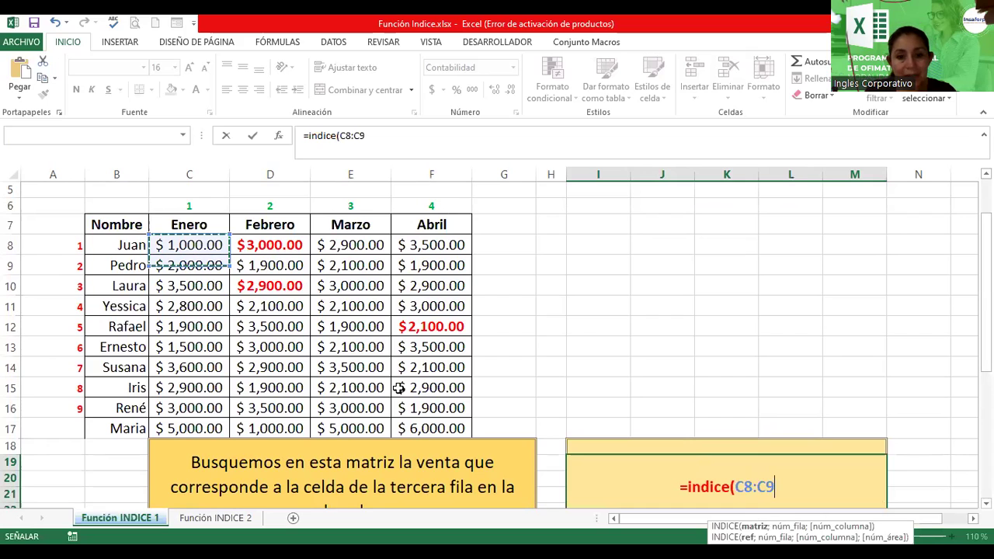
# - Use the whole sales table, named datos, as the array and add a semicolon
pyautogui.keyDown('shift'); pyautogui.click(409, 423); pyautogui.keyUp('shift')
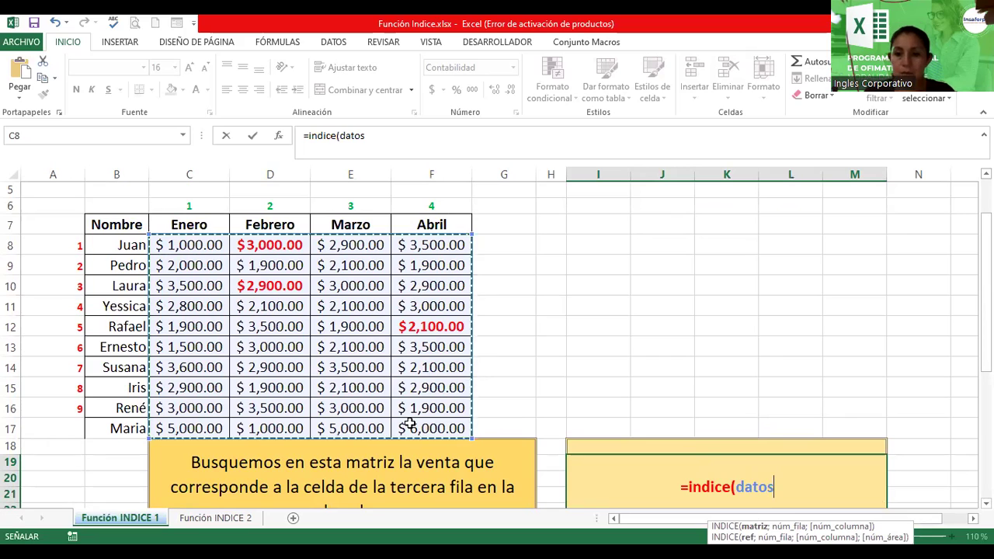
pyautogui.write(';')
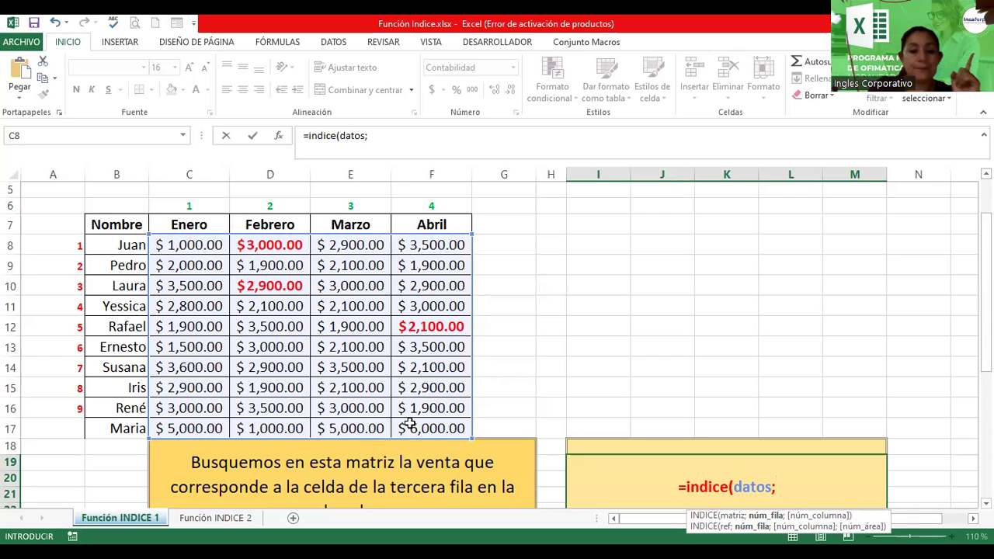
# - Complete and enter =indice(datos;3;2), returning $ 2,900.00
pyautogui.write('3')
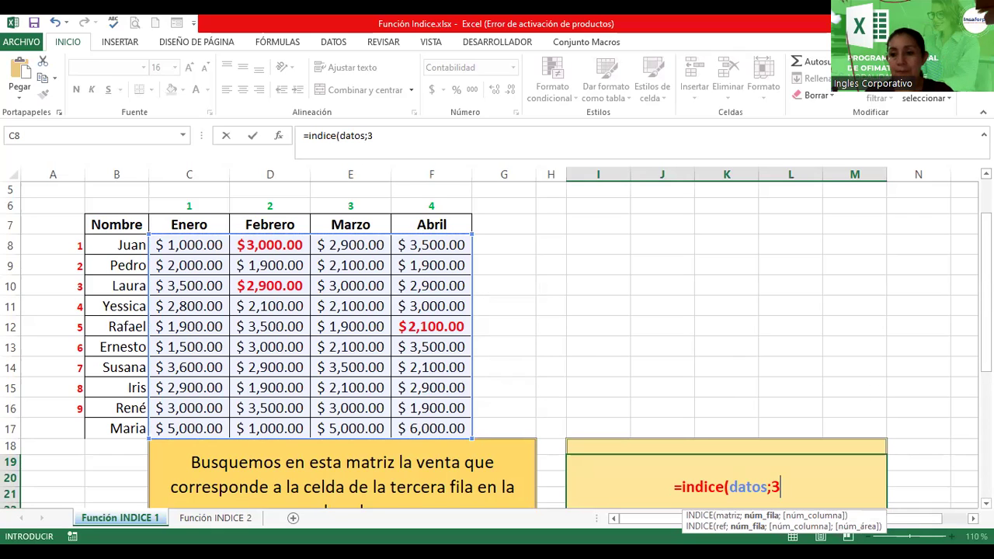
pyautogui.moveTo(985, 272)
pyautogui.mouseDown()
pyautogui.moveTo(985, 295)
pyautogui.moveTo(985, 270)
pyautogui.mouseUp()
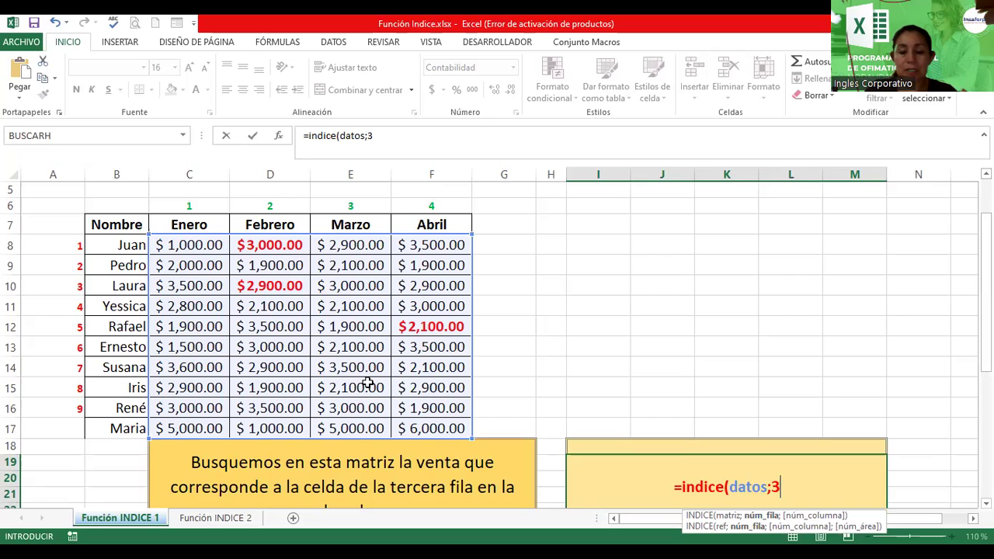
pyautogui.write(';2')
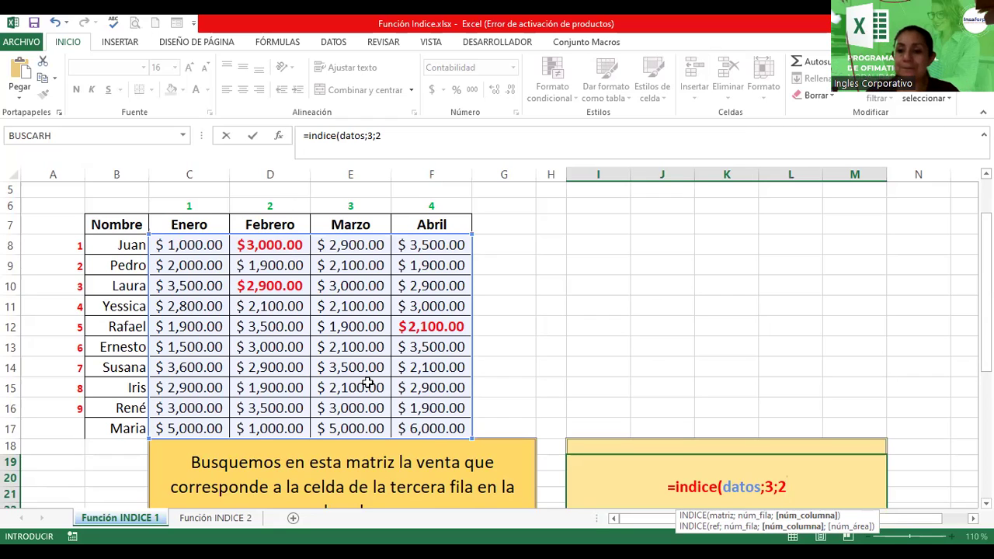
pyautogui.write(')')
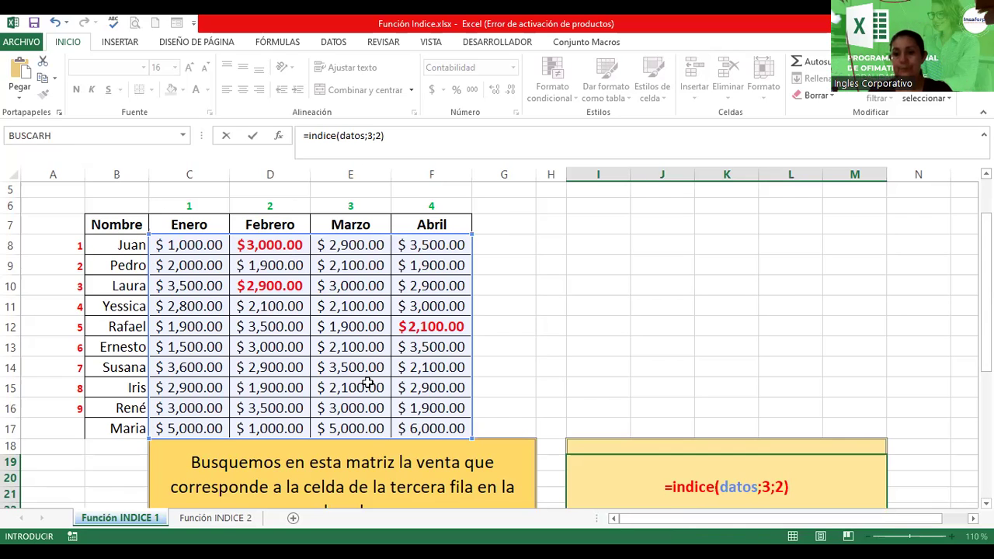
pyautogui.press('Return')
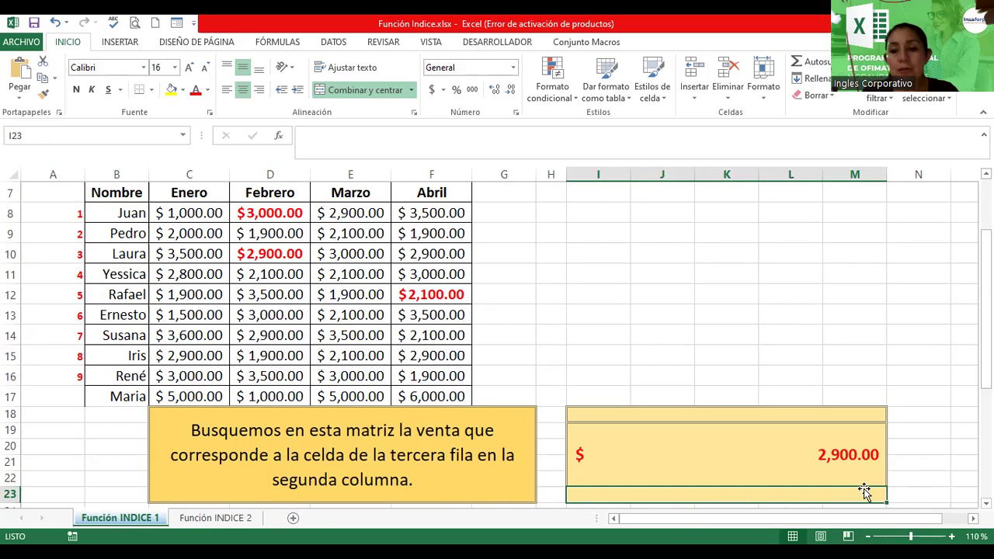
pyautogui.click(829, 454)
pyautogui.doubleClick(829, 454)
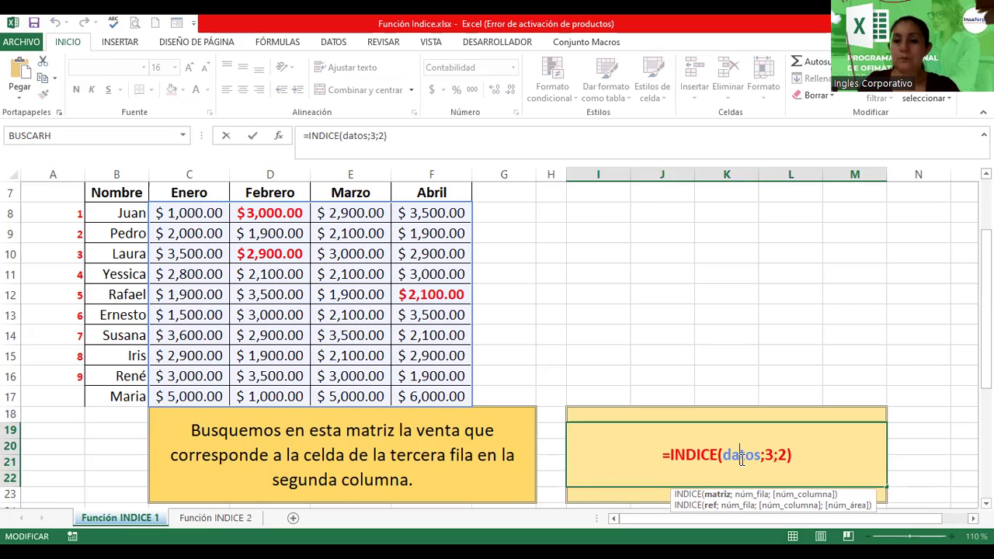
pyautogui.press('Return')
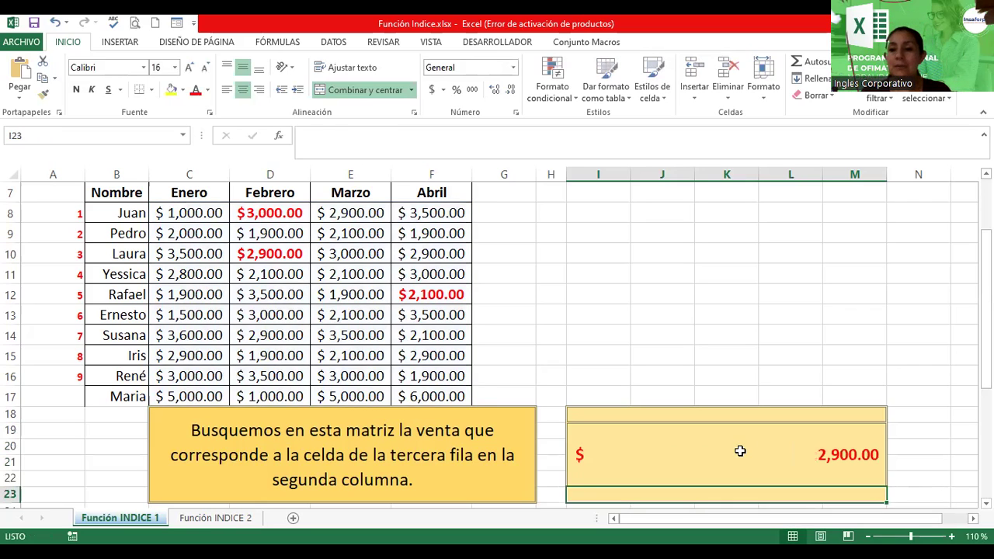
# - Fill the first answer box orange (Naranja), then select the second question's answer box
pyautogui.click(740, 451)
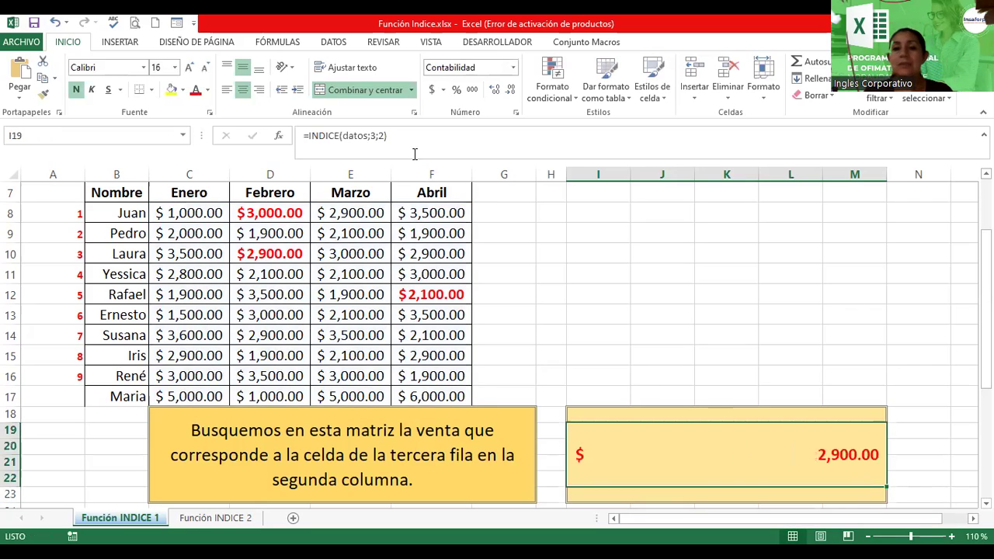
pyautogui.click(183, 90)
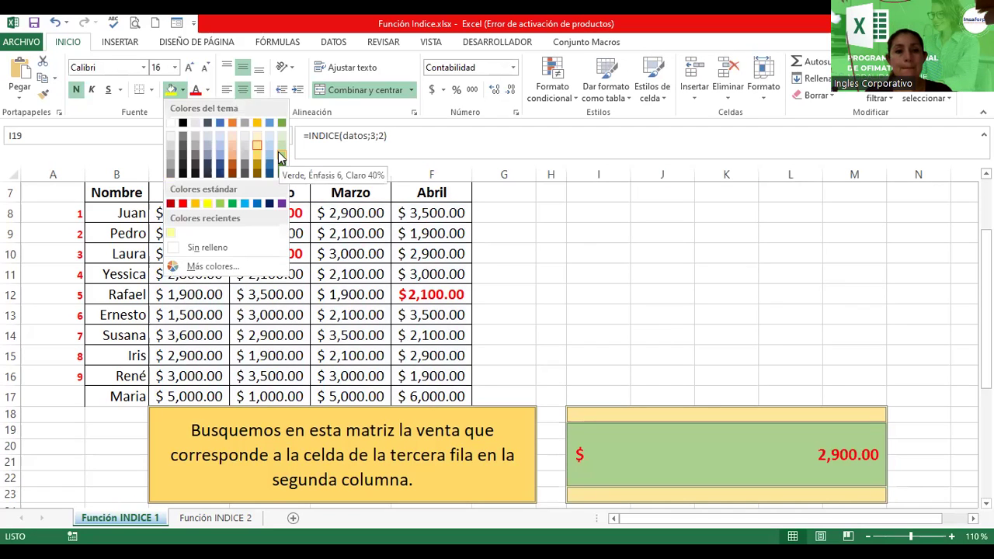
pyautogui.click(263, 170)
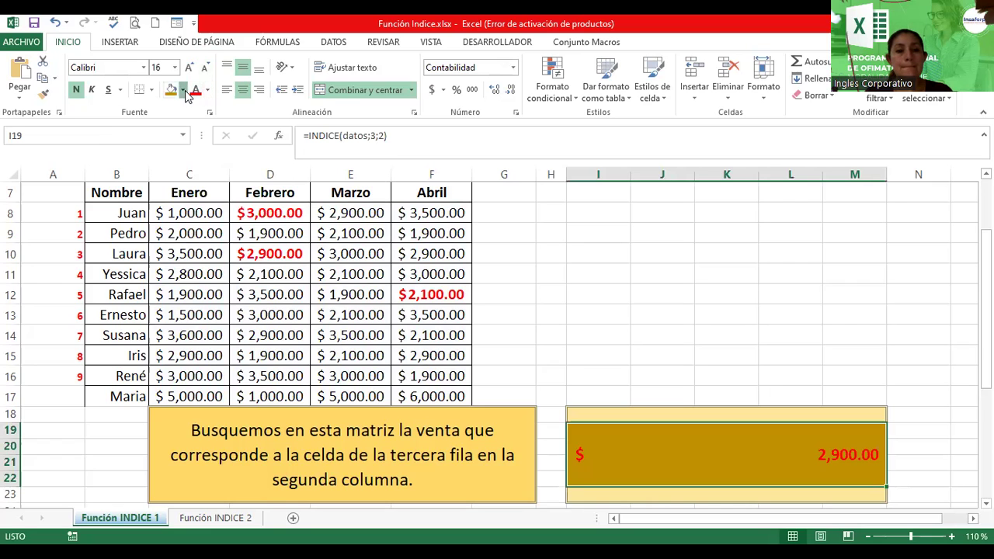
pyautogui.click(184, 90)
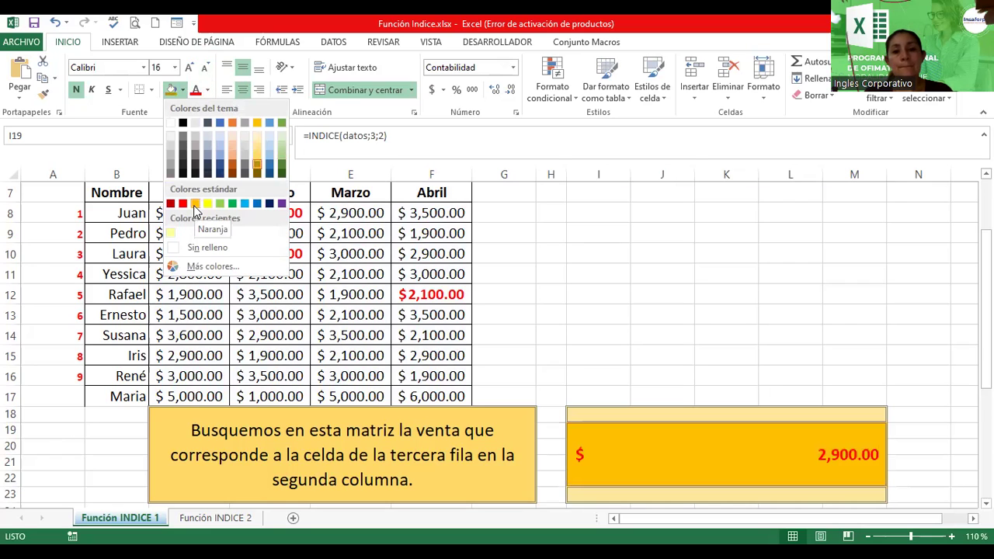
pyautogui.click(194, 203)
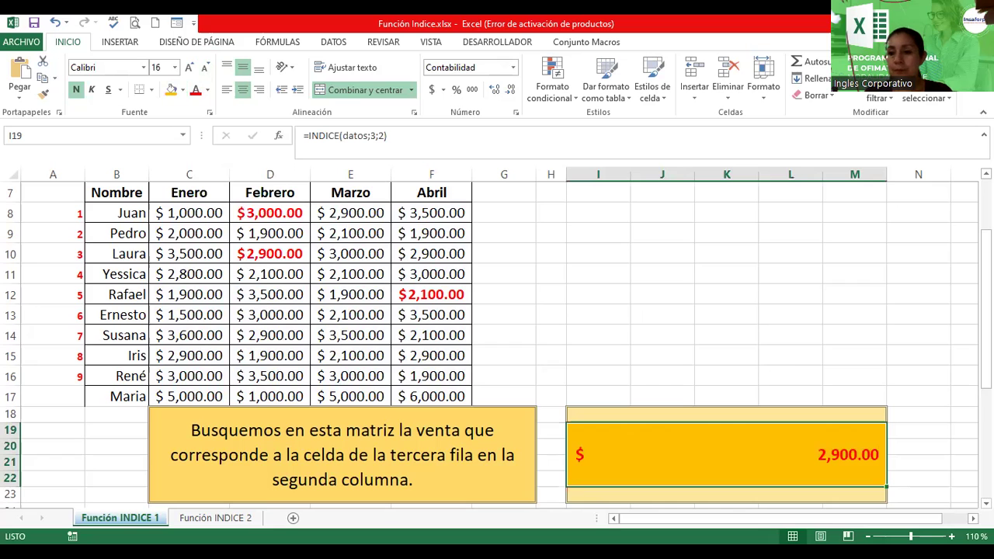
pyautogui.scroll(-3, 758, 458)
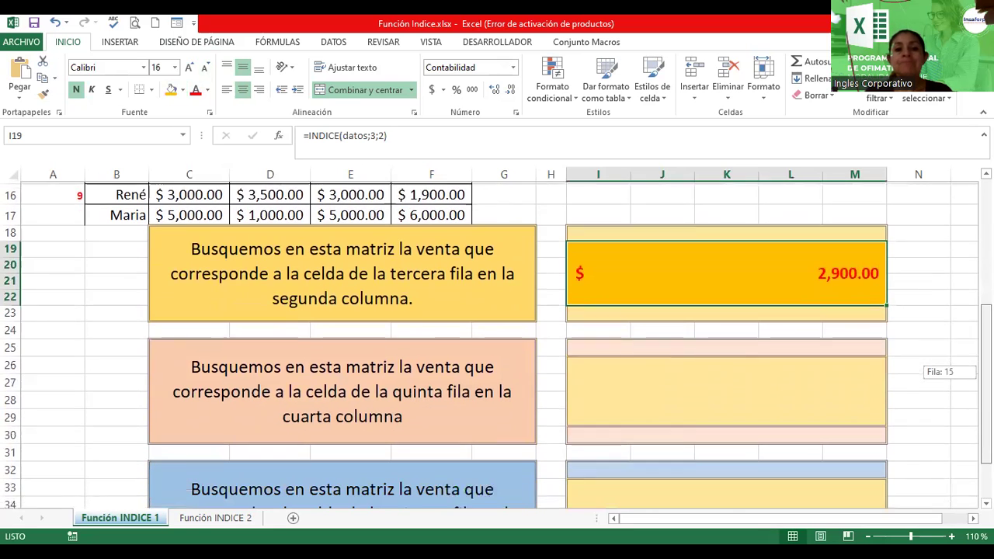
pyautogui.click(739, 395)
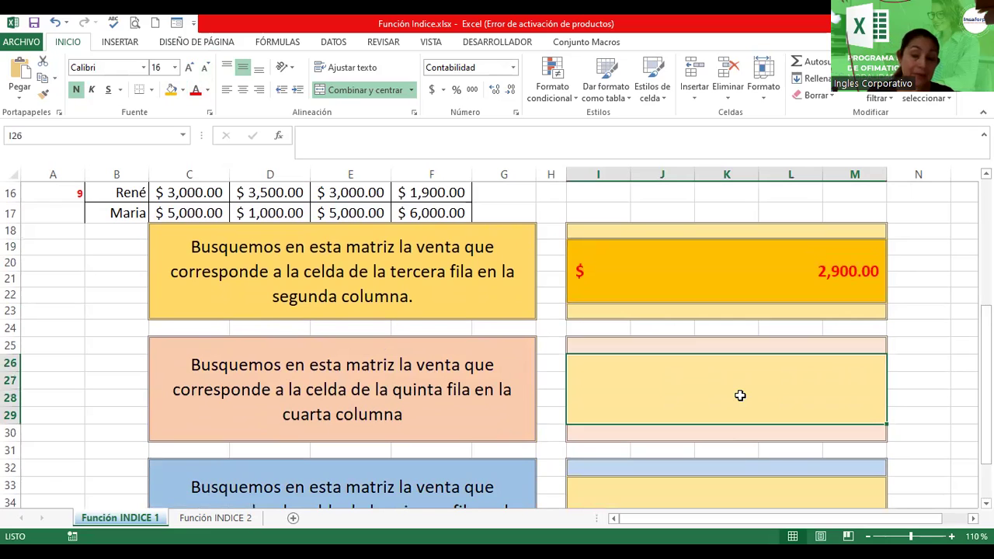
# - Type =indice(d in the second answer box, cancel the entry, and show the Fórmulas ribbon
pyautogui.write('=')
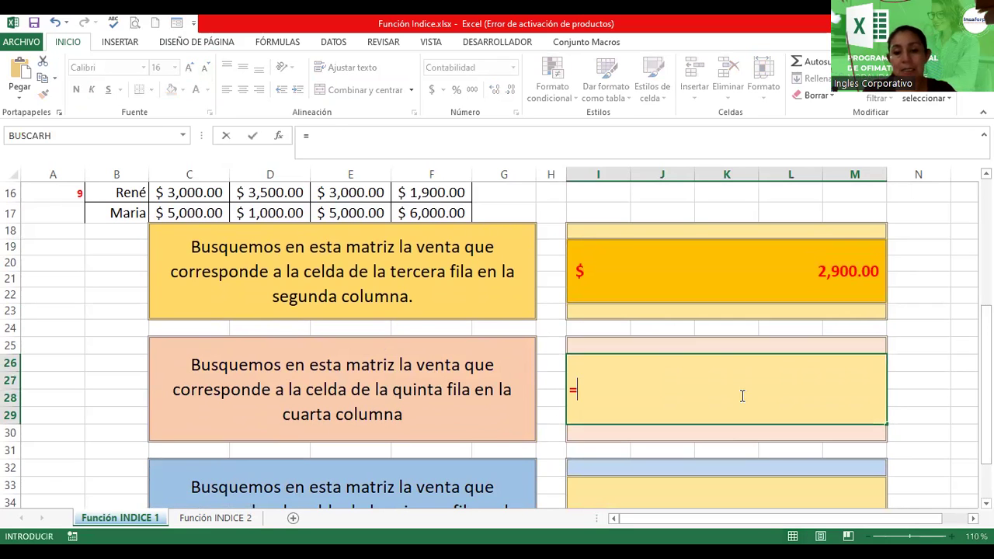
pyautogui.write('indice(')
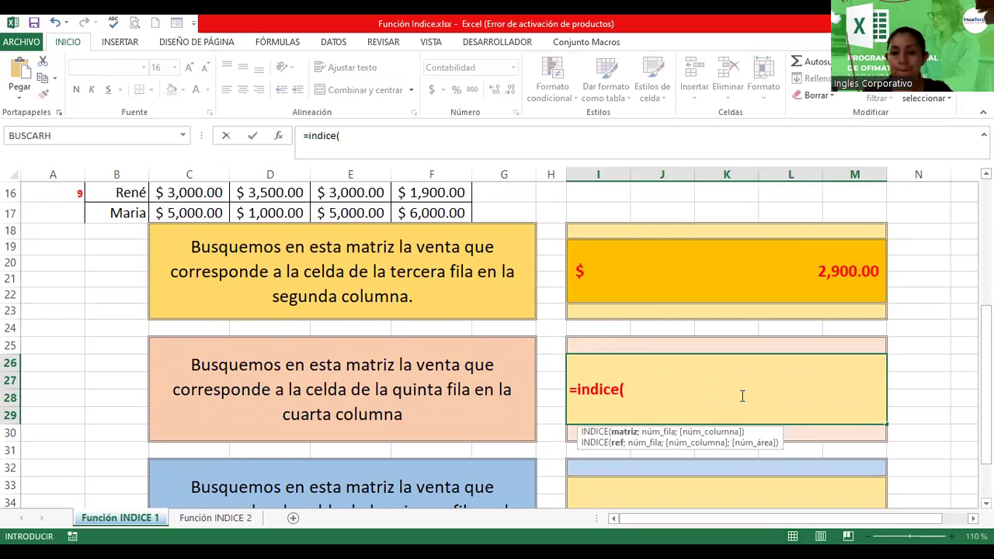
pyautogui.write('d')
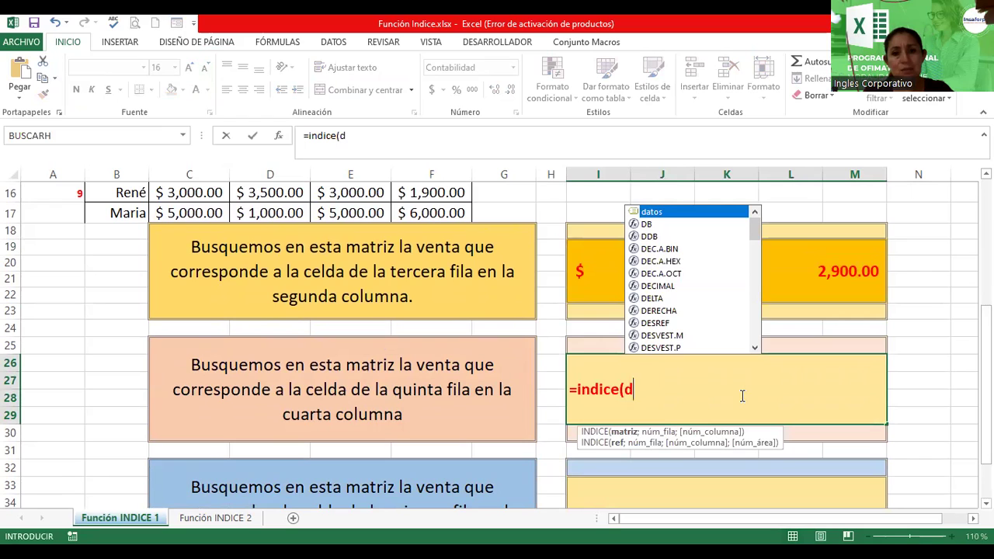
pyautogui.press('Escape')
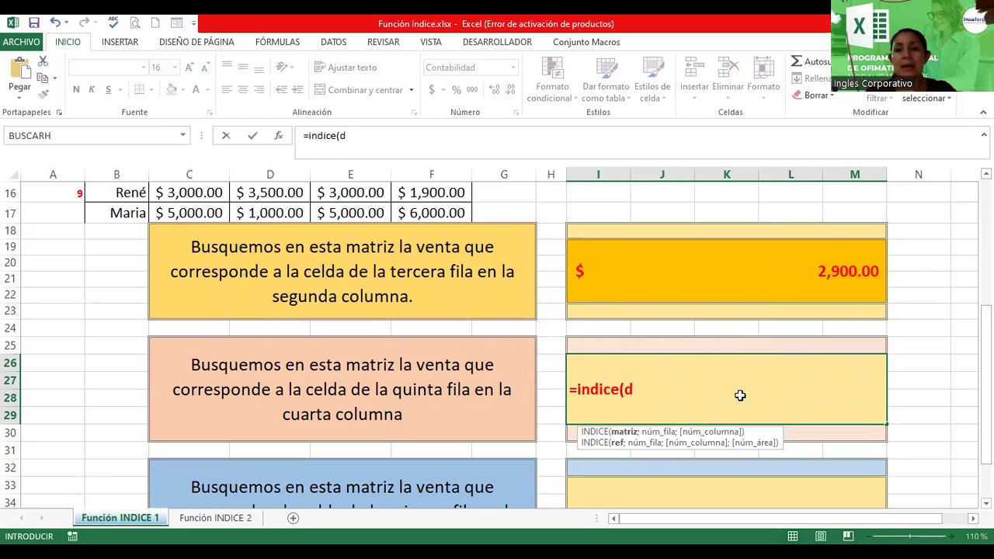
pyautogui.press('Escape')
pyautogui.click(276, 44)
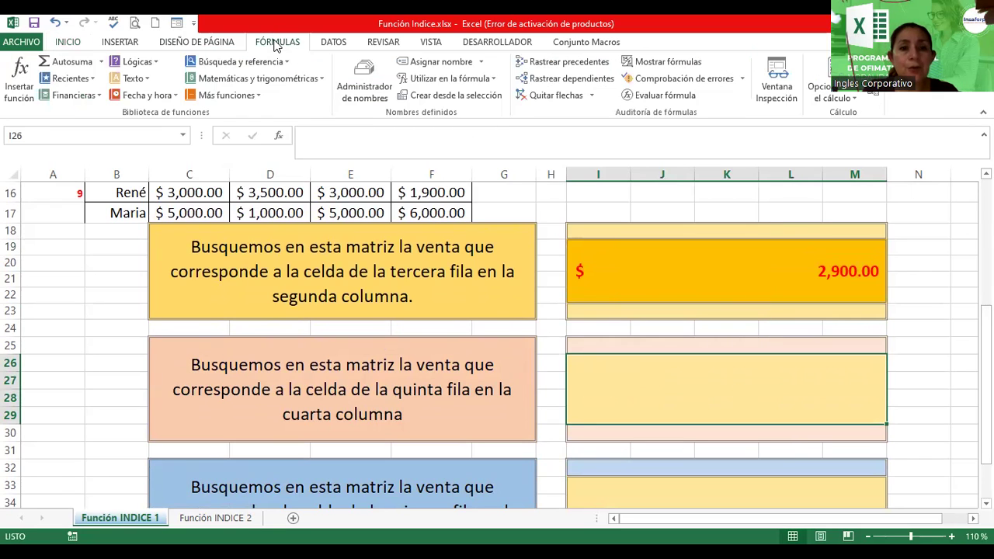
# - Confirm in the Name Manager that datos refers to C8:F17, then select datos from the Name Box
pyautogui.click(359, 84)
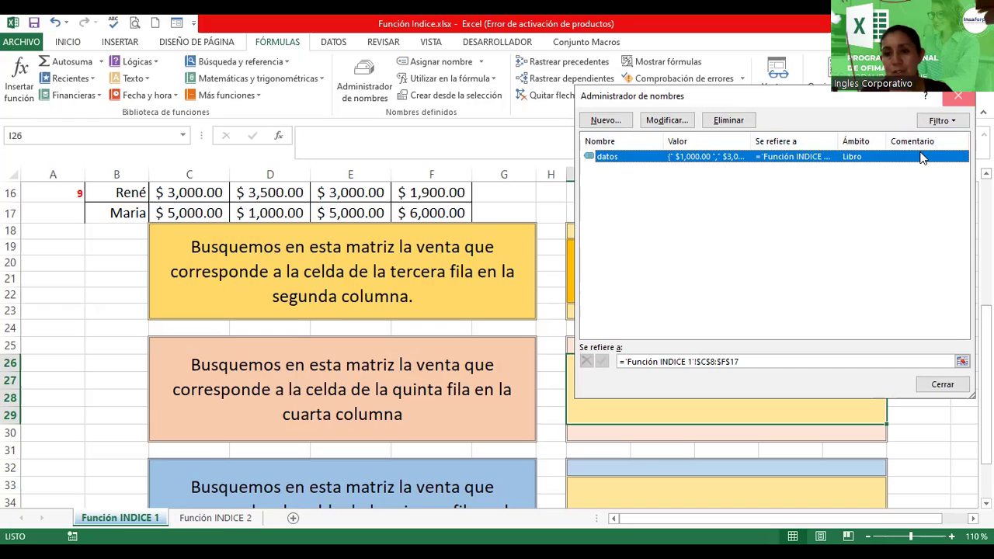
pyautogui.press('Escape')
pyautogui.click(572, 325)
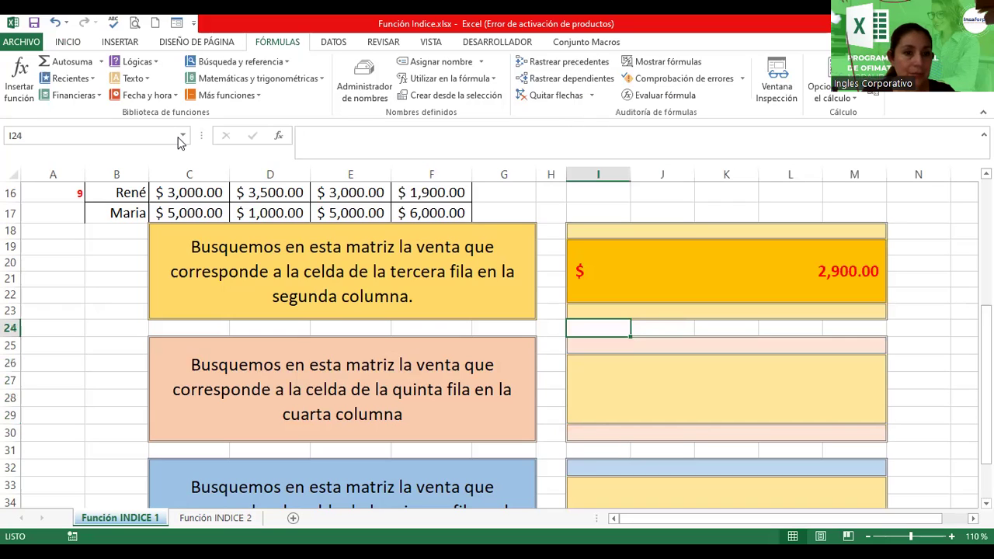
pyautogui.click(182, 137)
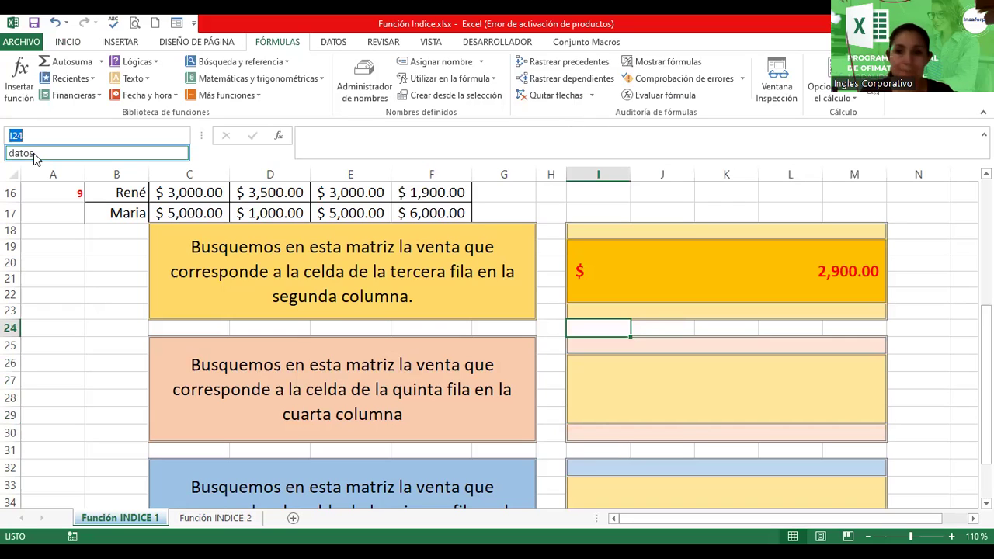
pyautogui.click(23, 153)
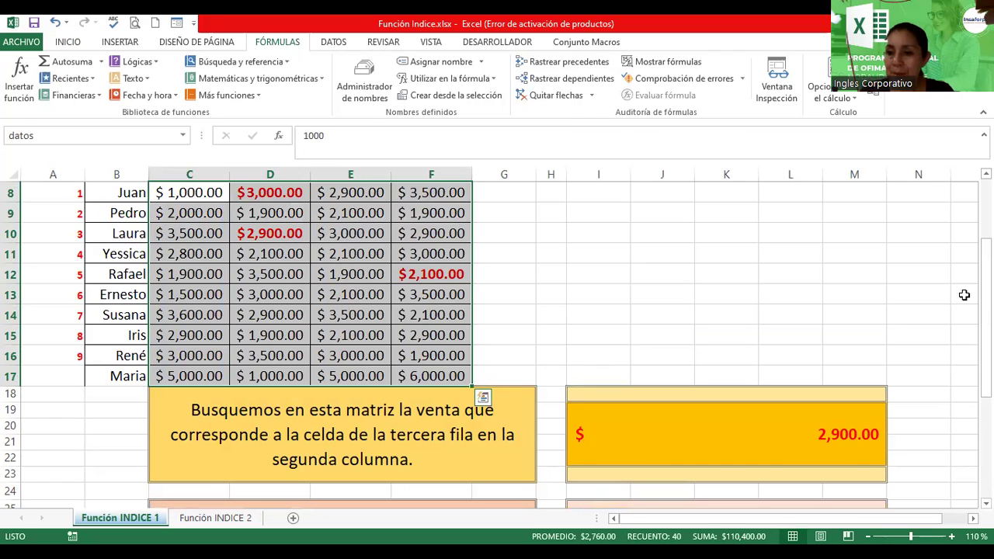
pyautogui.moveTo(984, 256); pyautogui.dragTo(984, 334)
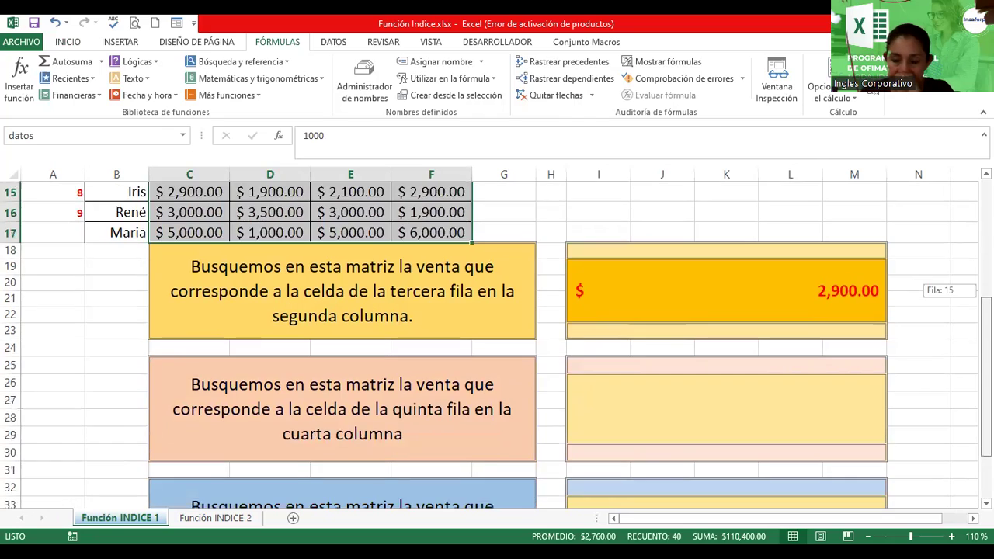
# - Enter =INDICE(datos;5;4) in the second answer box for the fifth-row, fourth-column sale
pyautogui.click(773, 357)
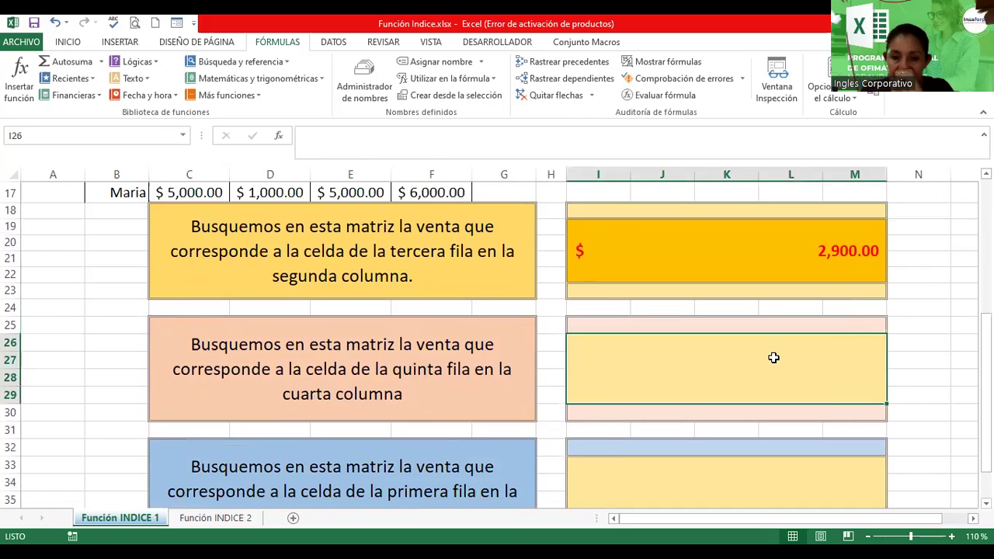
pyautogui.write('=indice')
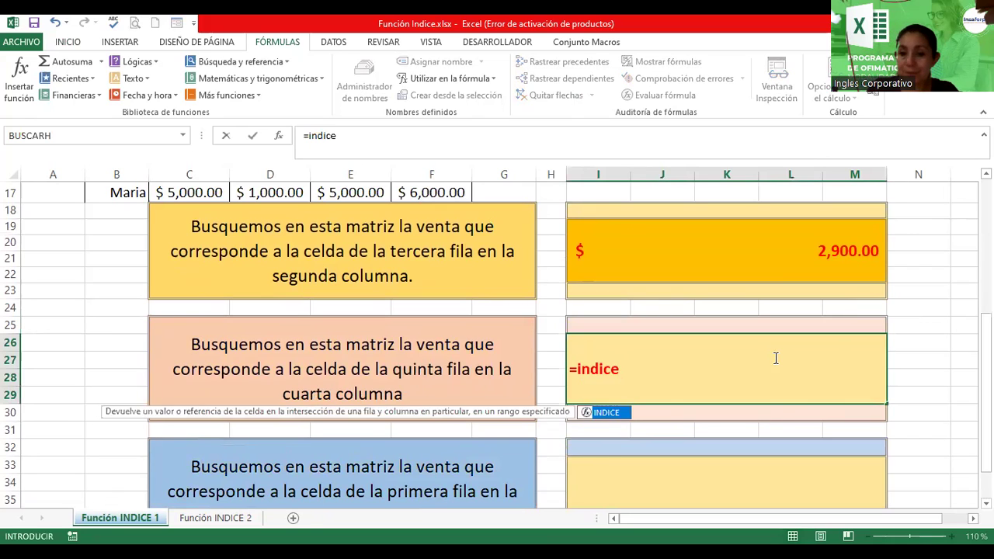
pyautogui.write('(dato')
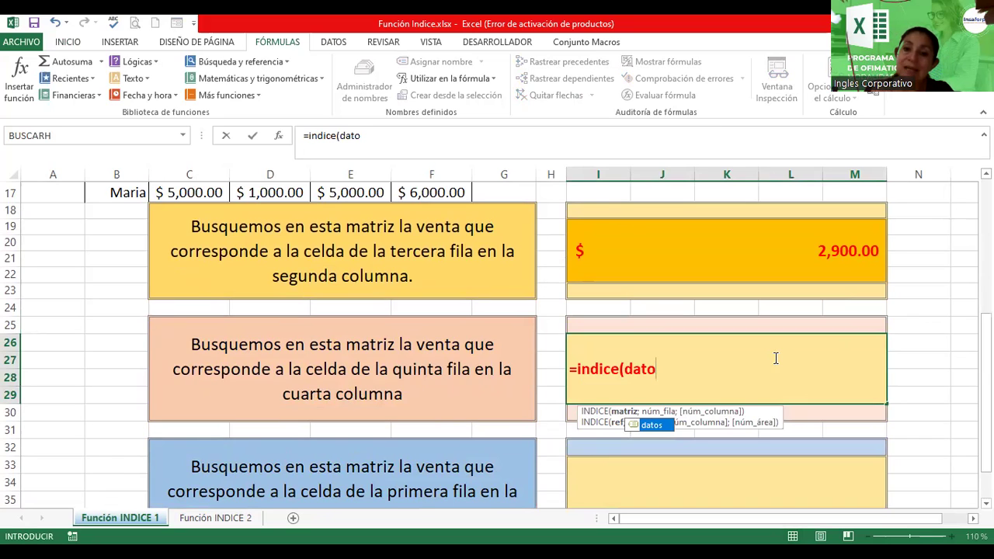
pyautogui.doubleClick(643, 429)
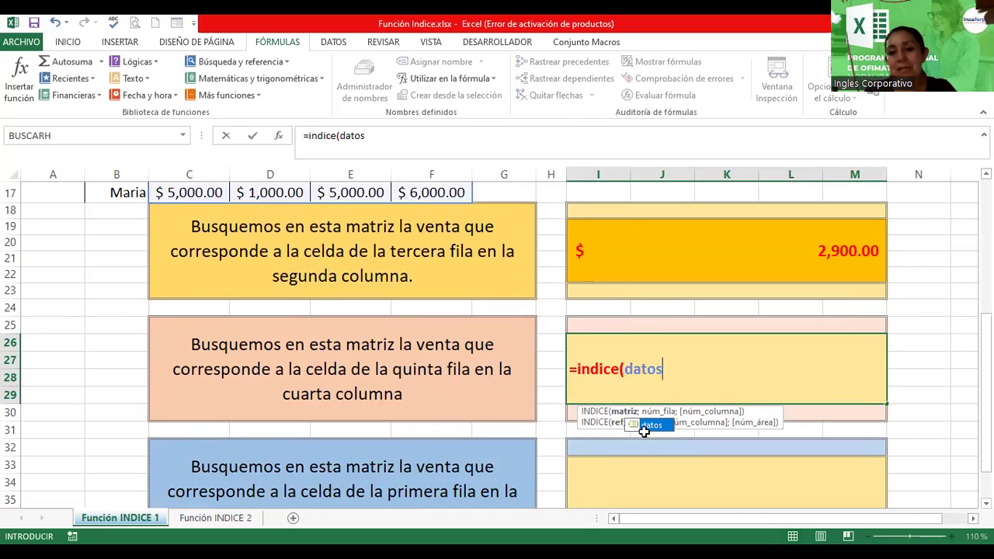
pyautogui.write(';')
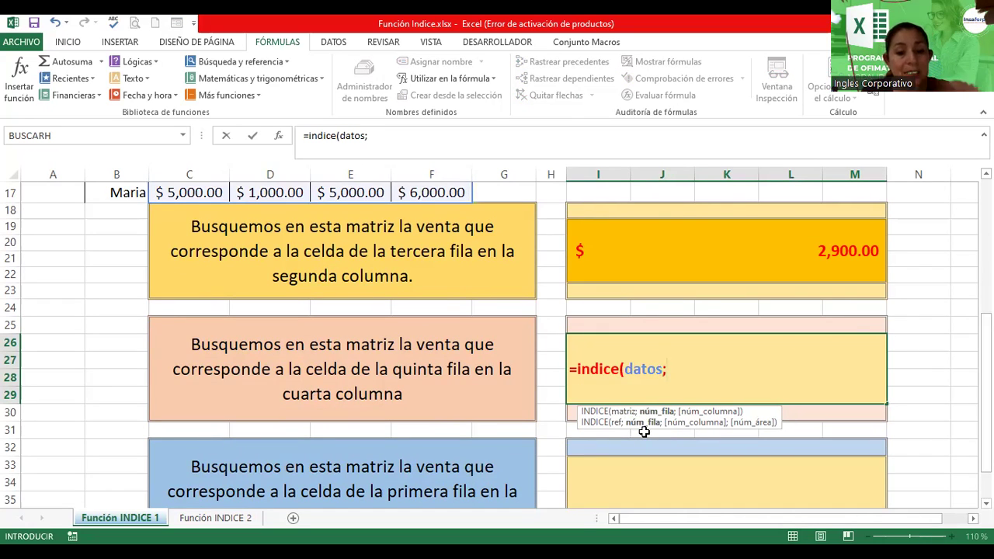
pyautogui.write('5;')
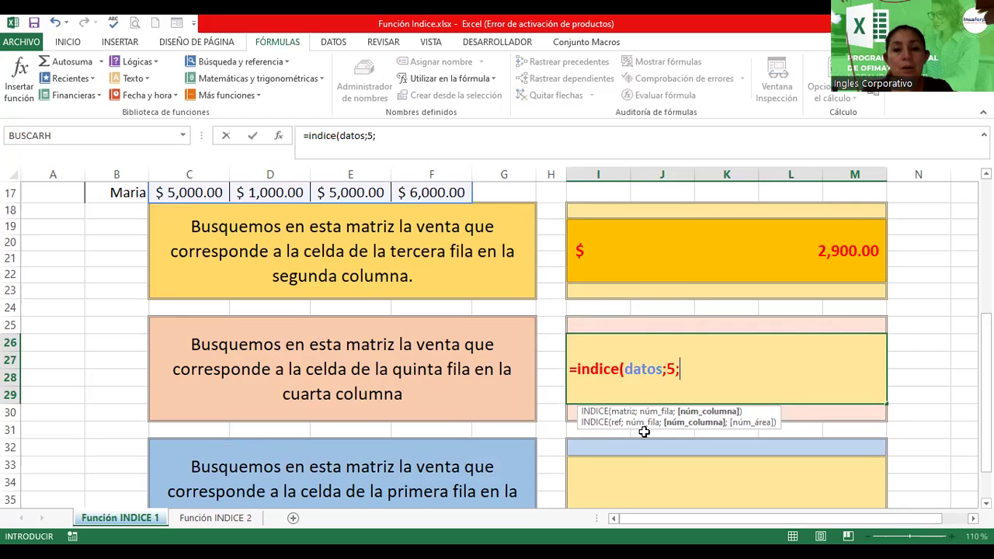
pyautogui.write('4)')
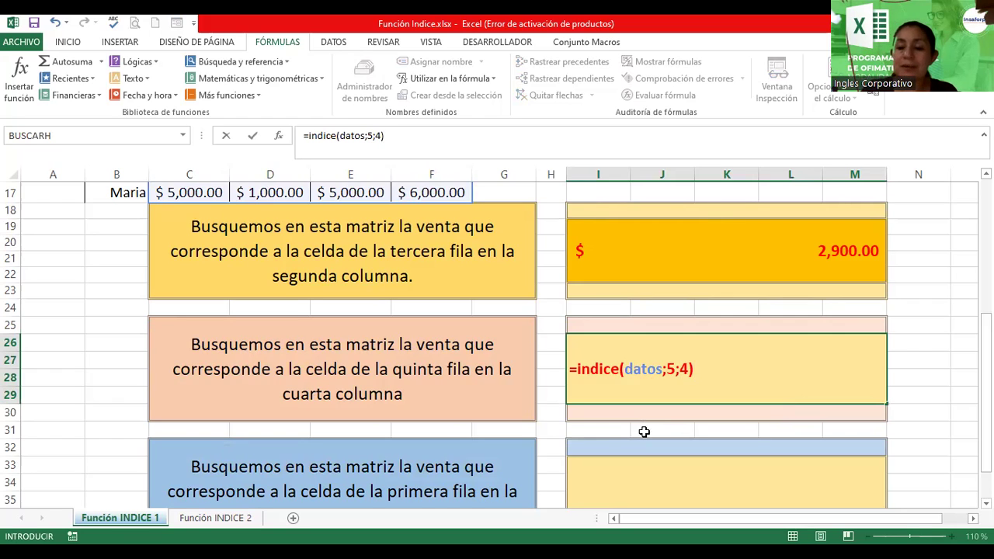
pyautogui.press('Return')
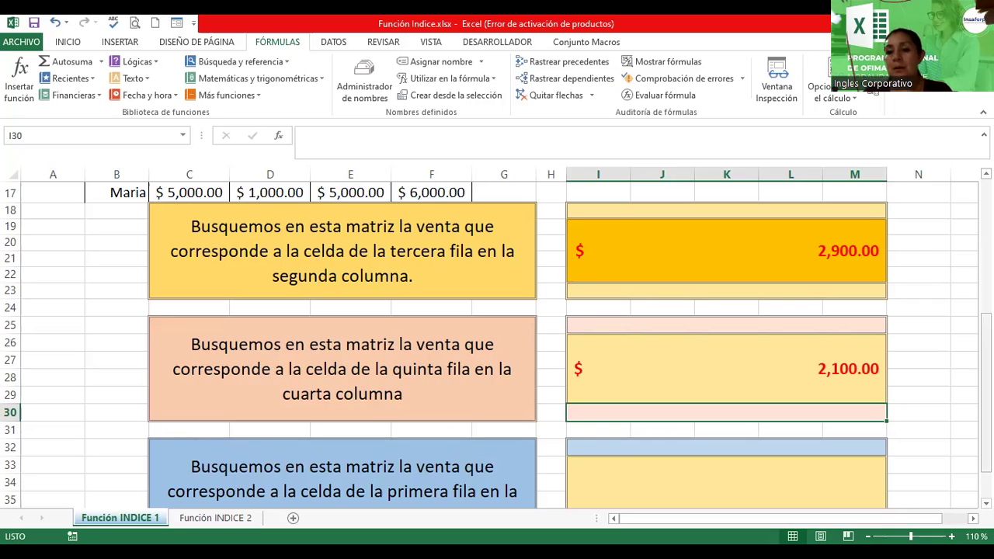
pyautogui.scroll(-1, 984, 442)
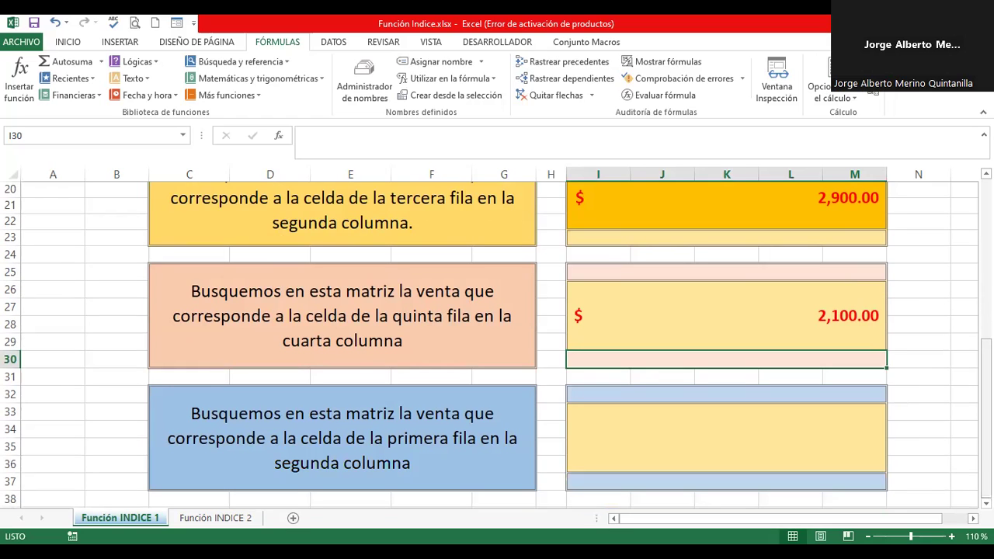
pyautogui.doubleClick(851, 318)
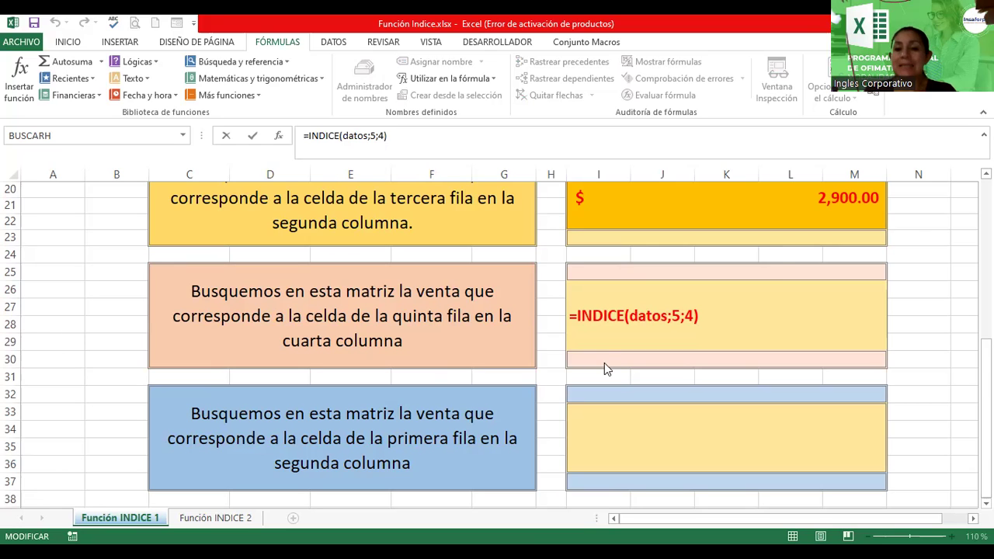
pyautogui.click(723, 311)
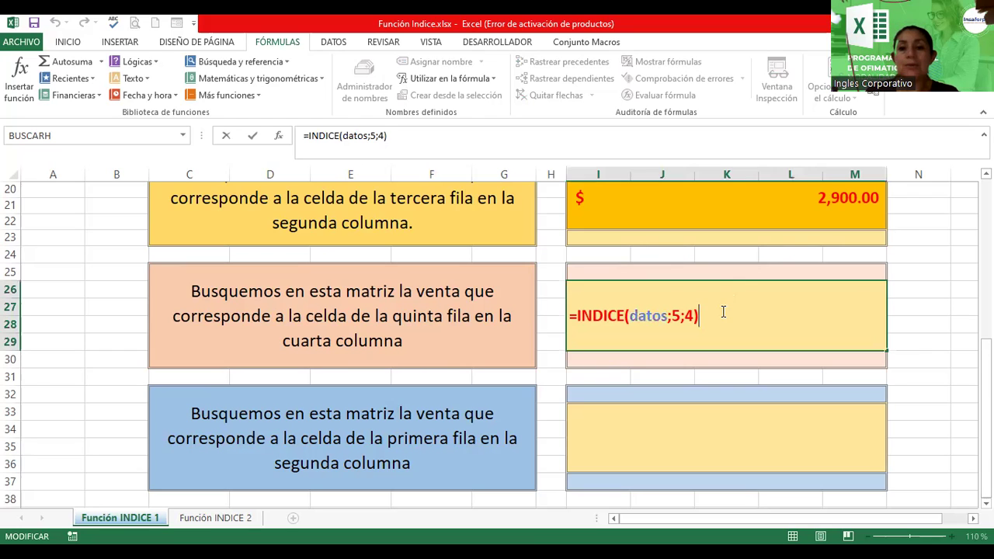
pyautogui.press('Return')
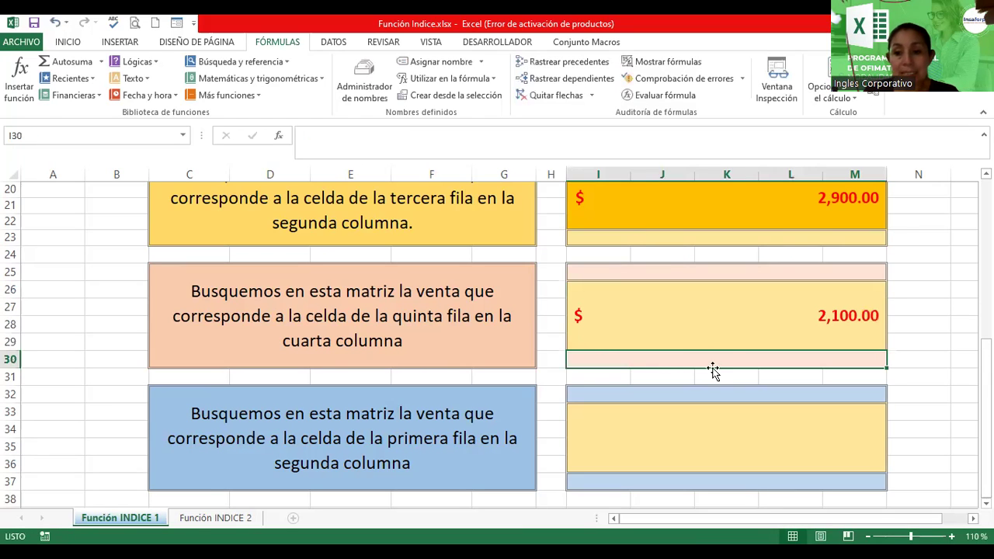
pyautogui.click(708, 430)
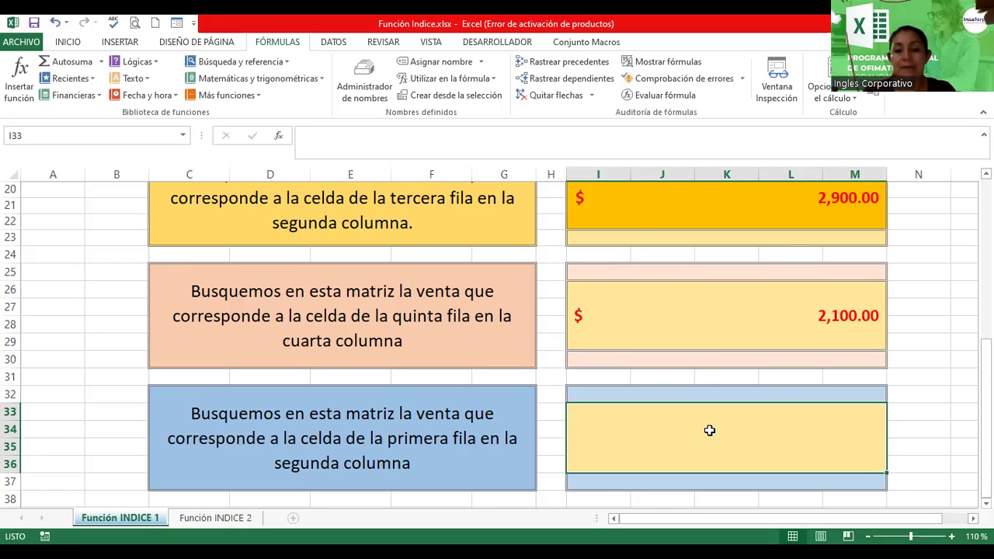
# - Enter =INDICE(datos;1;2) in the third answer box, returning $3,000.00
pyautogui.write('=i')
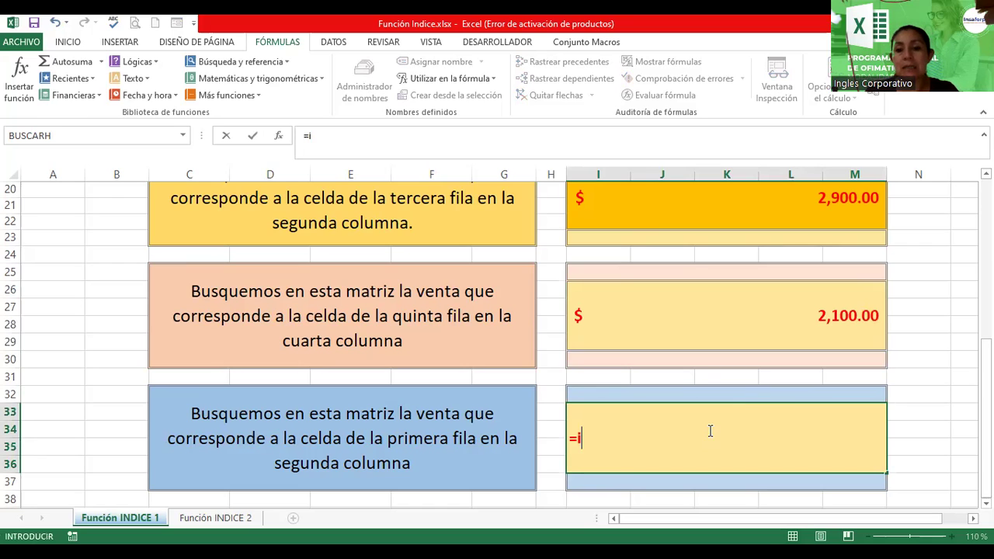
pyautogui.write('ndice')
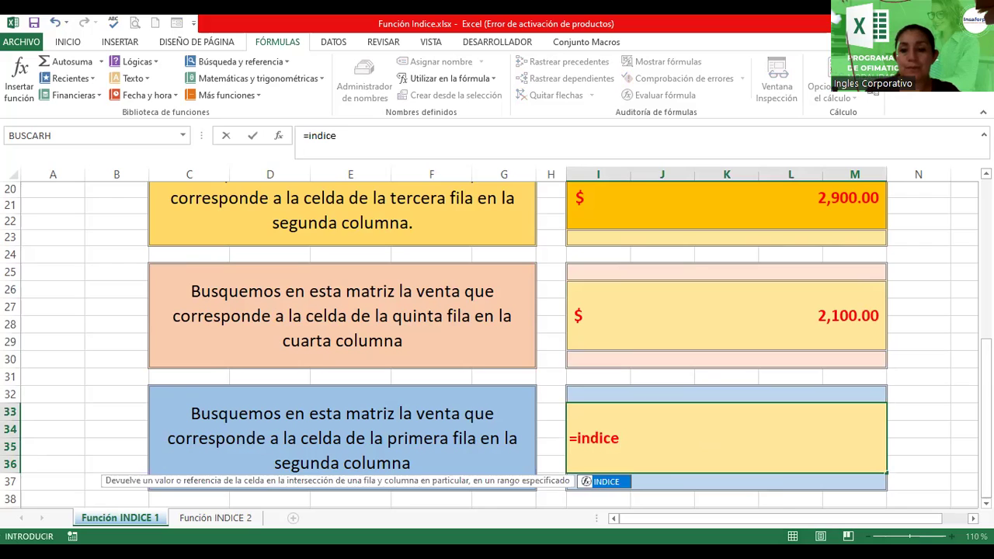
pyautogui.press('Tab')
pyautogui.write('datos;')
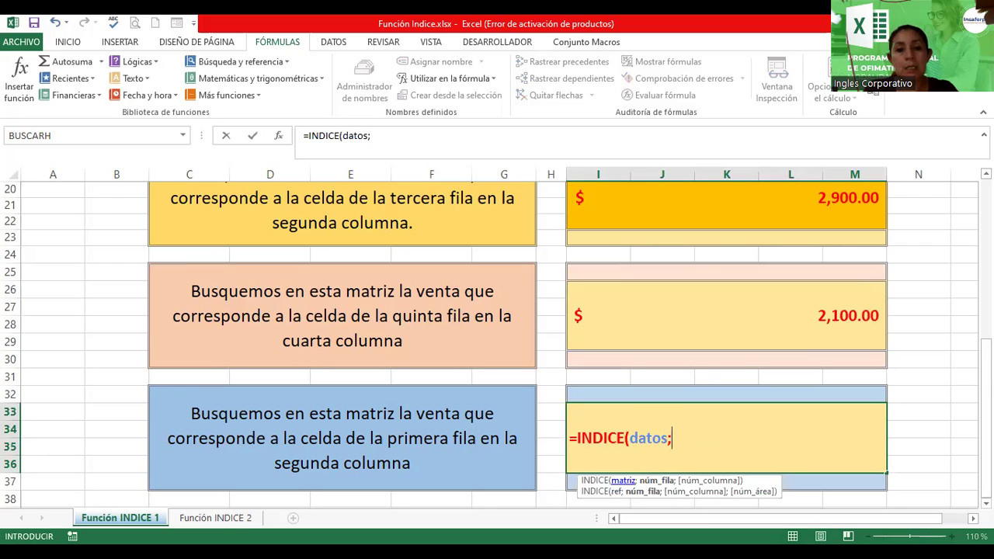
pyautogui.write('1')
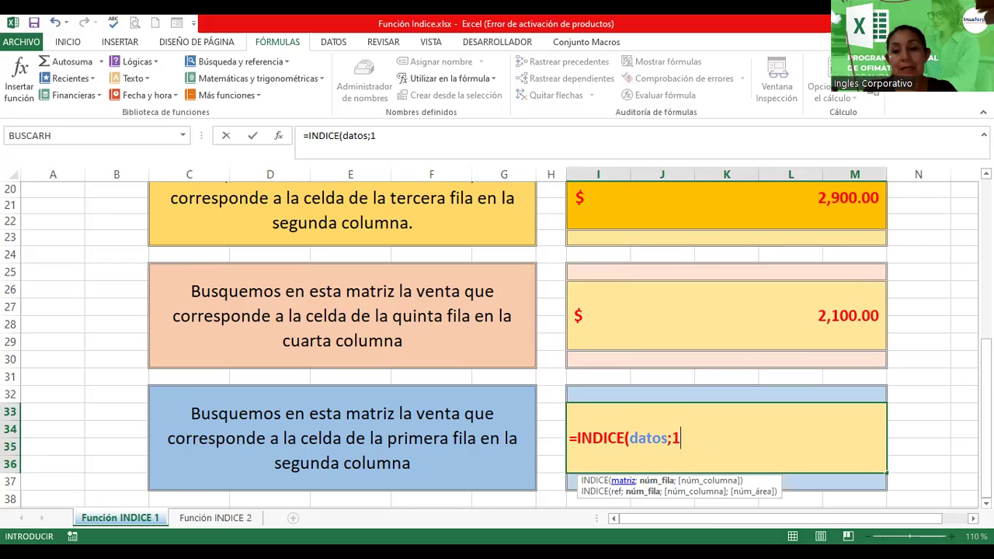
pyautogui.write(';')
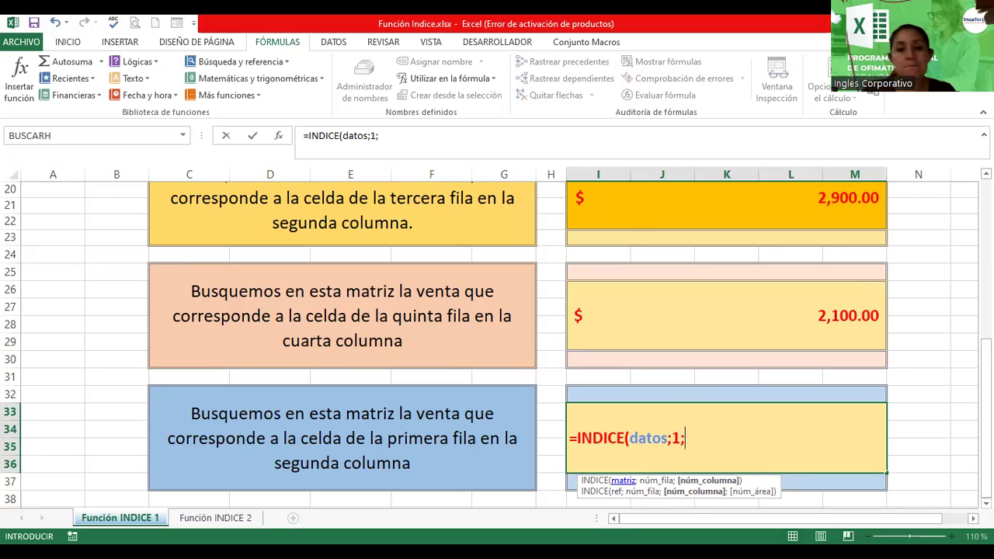
pyautogui.write('2)')
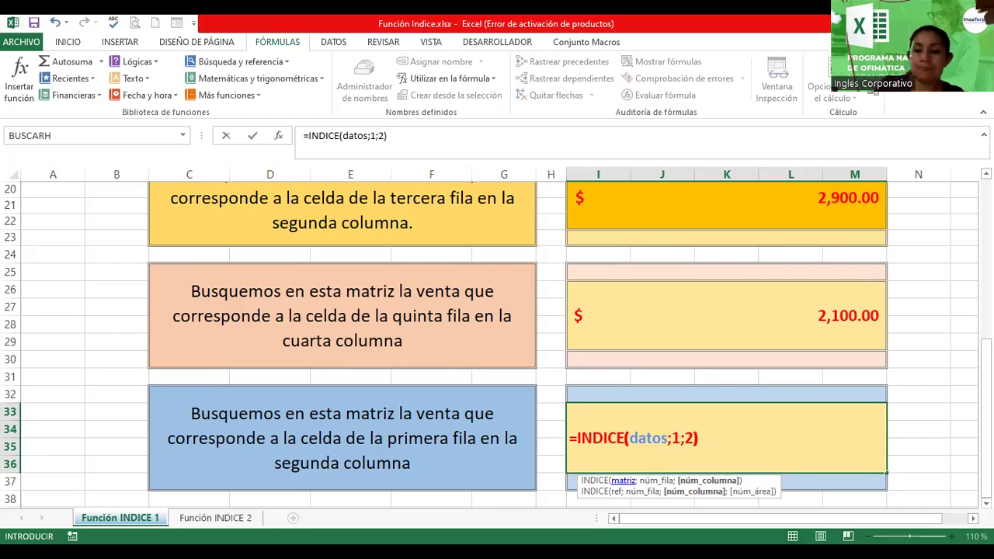
pyautogui.press('Return')
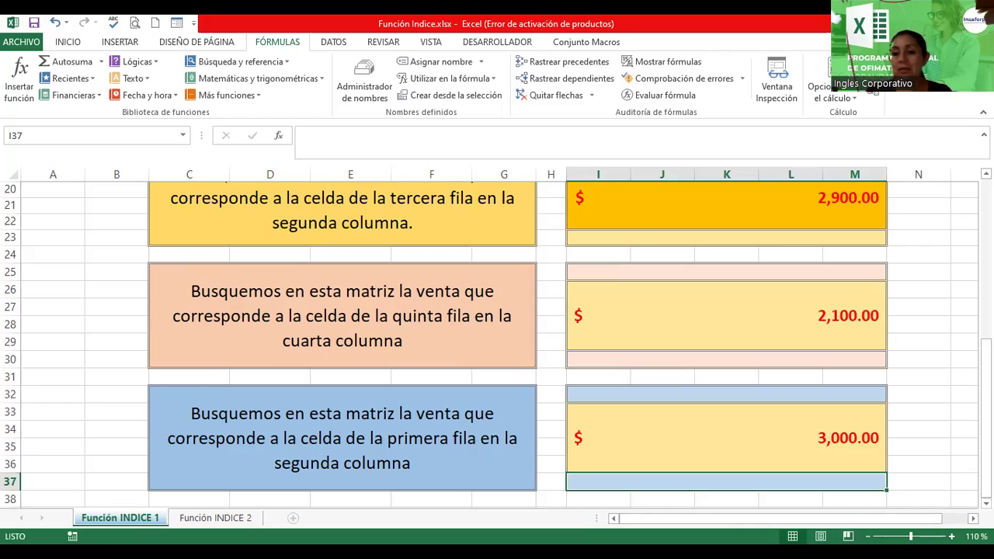
# - Zoom out and fill result cells I19, I26 and I33 with light blue
pyautogui.click(867, 535)
pyautogui.click(867, 535)
pyautogui.click(867, 536)
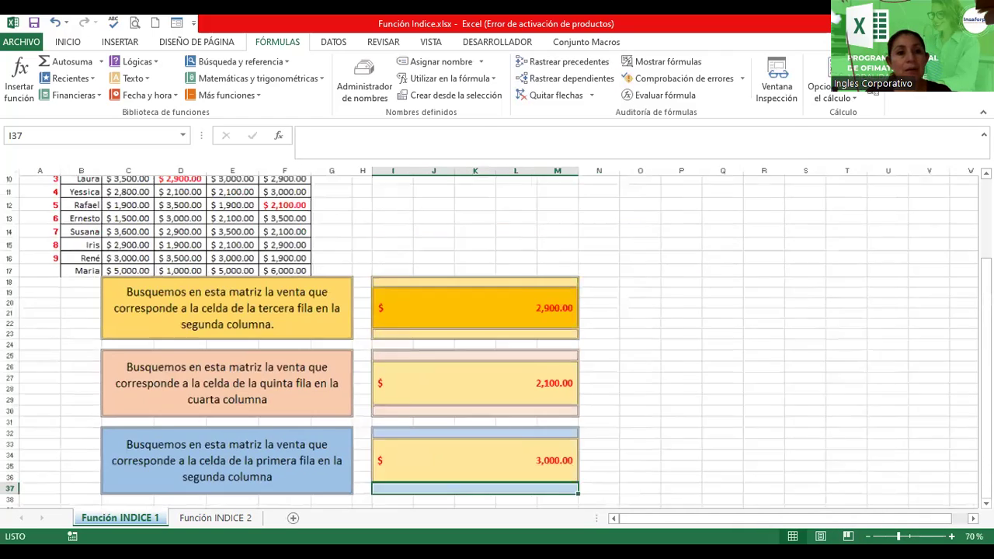
pyautogui.click(867, 536)
pyautogui.click(867, 535)
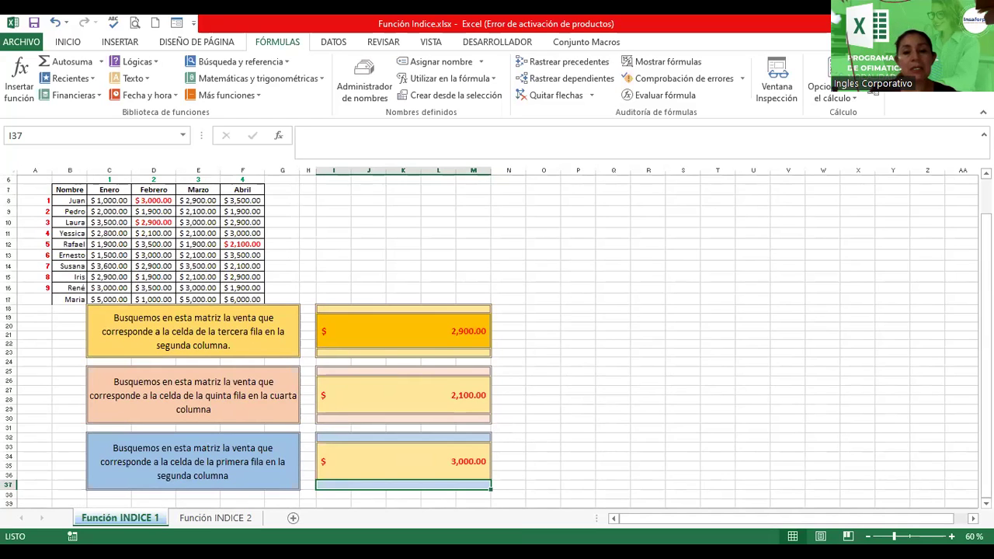
pyautogui.click(432, 336)
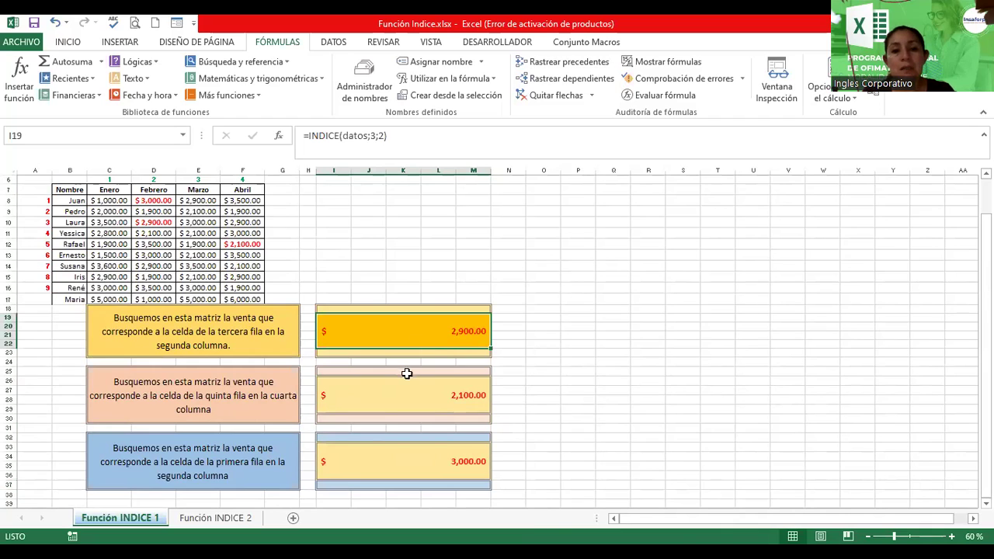
pyautogui.keyDown('ctrl'); pyautogui.click(397, 390); pyautogui.keyUp('ctrl')
pyautogui.keyDown('ctrl'); pyautogui.click(394, 461); pyautogui.keyUp('ctrl')
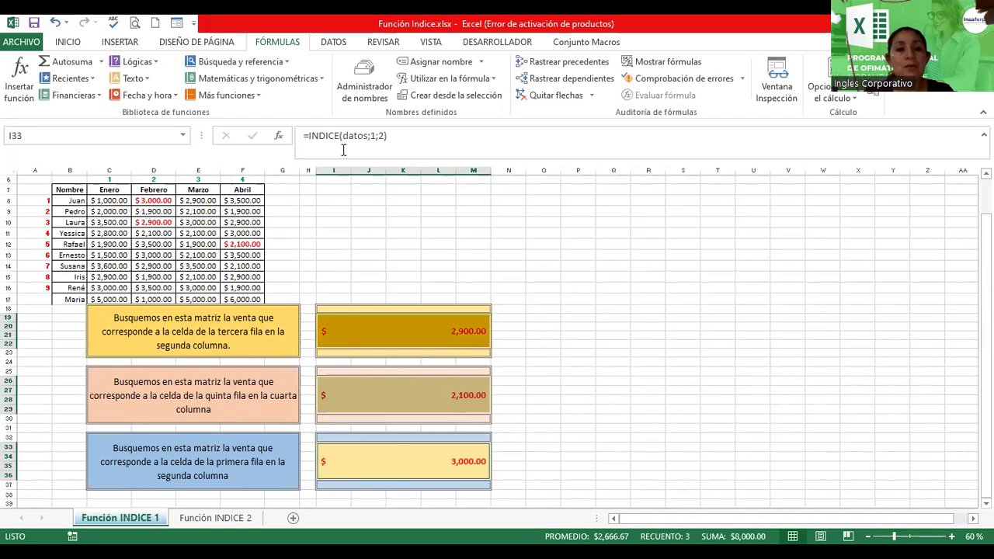
pyautogui.click(74, 42)
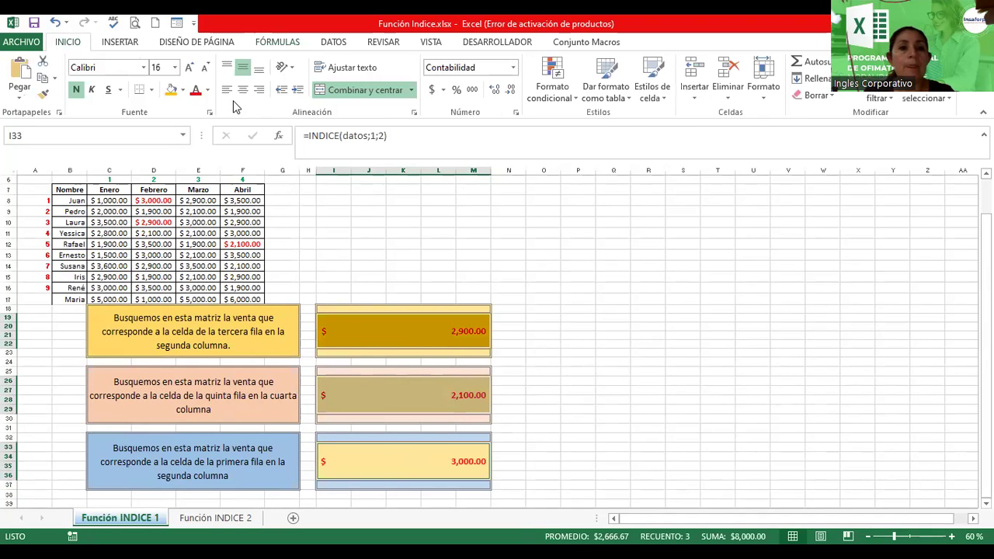
pyautogui.click(183, 90)
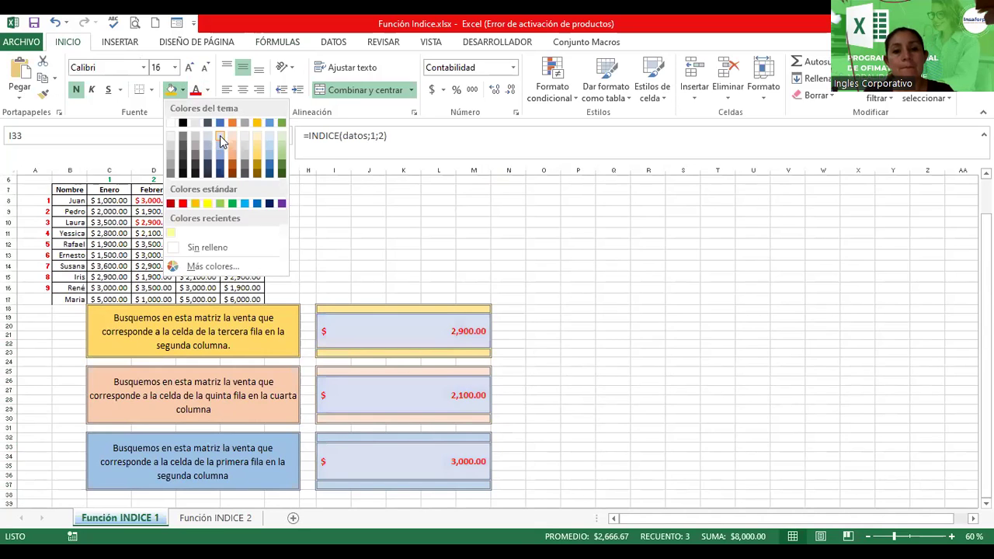
pyautogui.click(220, 135)
pyautogui.click(512, 254)
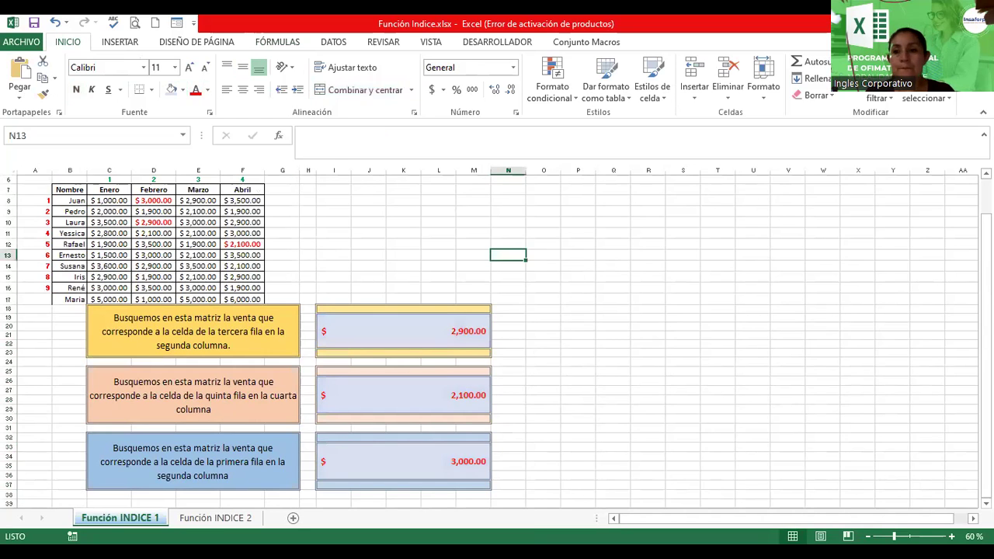
# - Draw a U-turn block arrow beside the sales table, stretch it to row 17 and nudge it right
pyautogui.moveTo(985, 283); pyautogui.dragTo(986, 269)
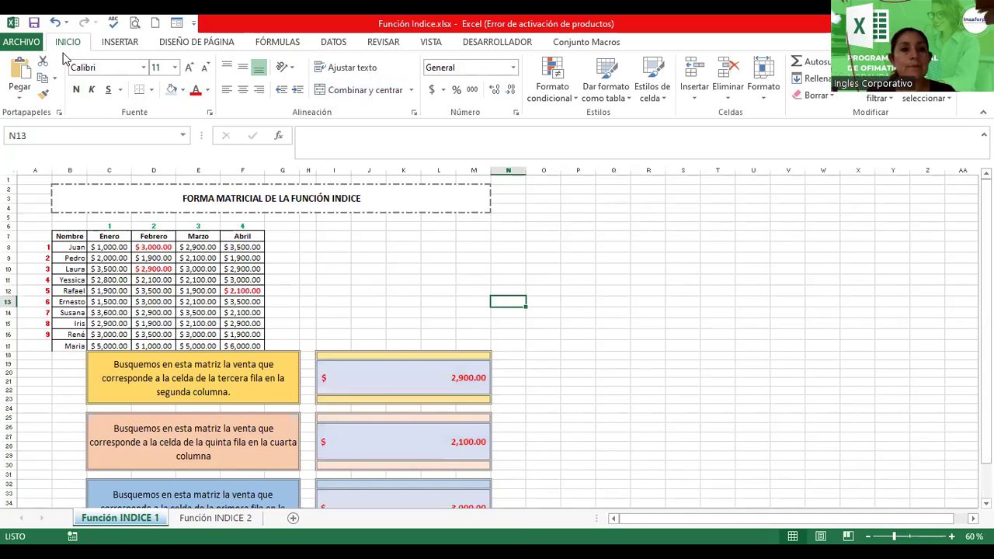
pyautogui.click(118, 44)
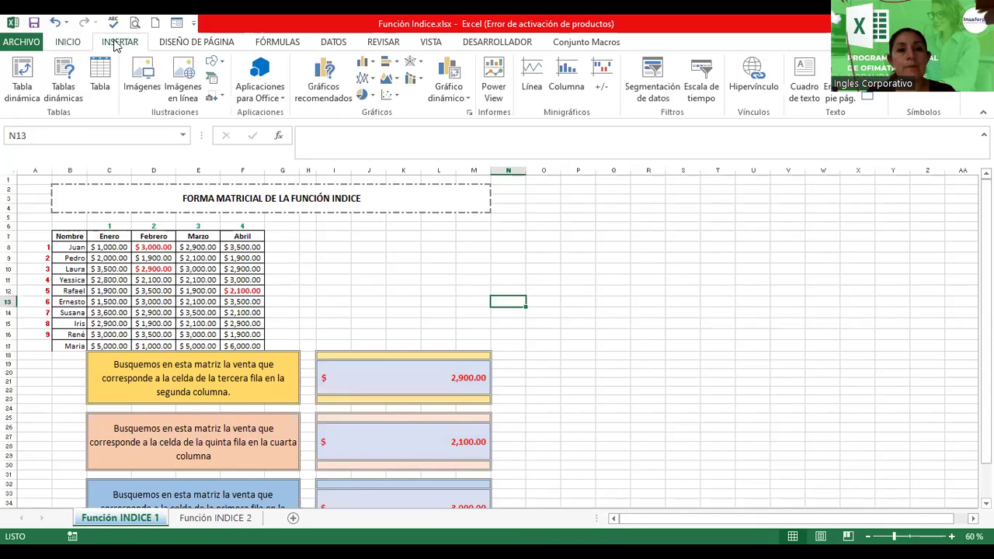
pyautogui.click(225, 62)
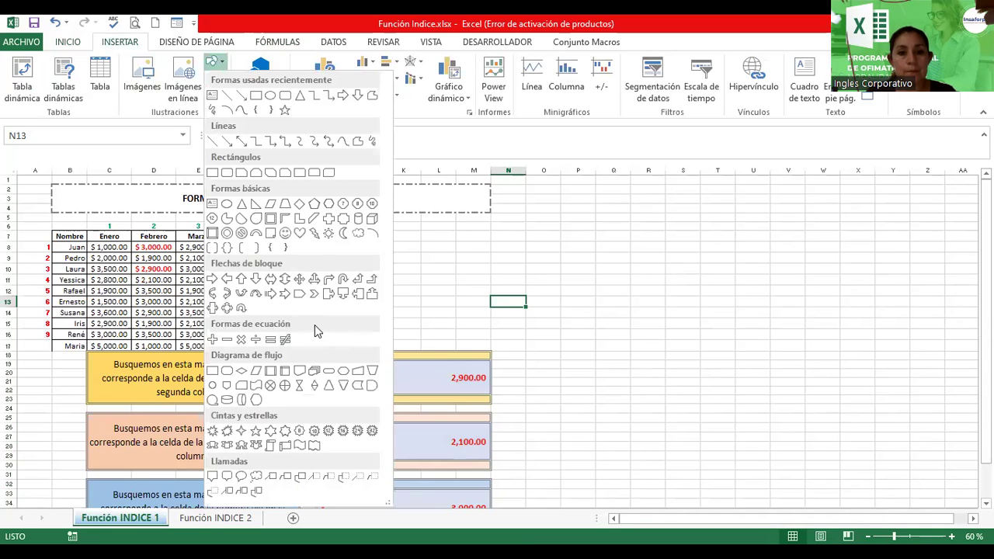
pyautogui.click(344, 283)
pyautogui.moveTo(315, 324); pyautogui.dragTo(467, 225)
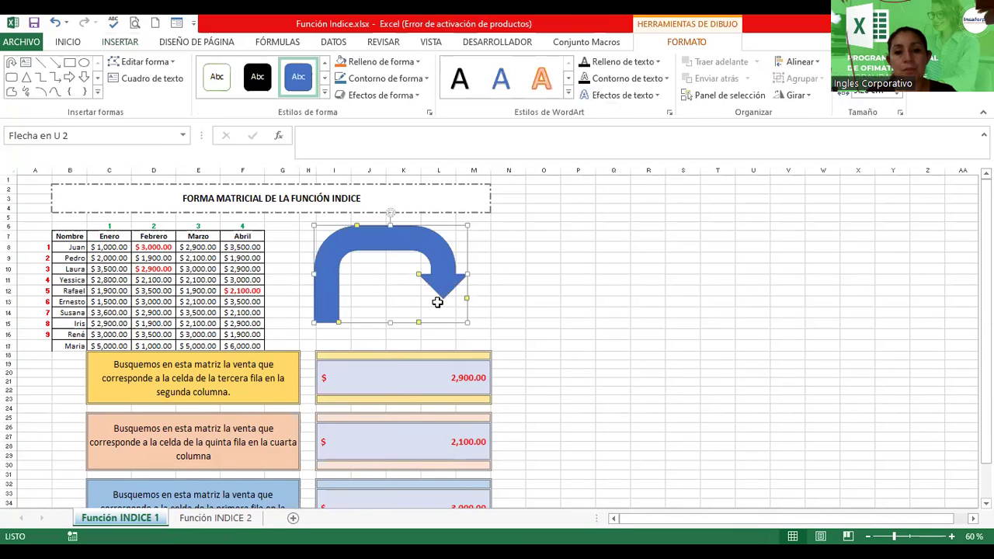
pyautogui.moveTo(390, 323); pyautogui.dragTo(390, 338)
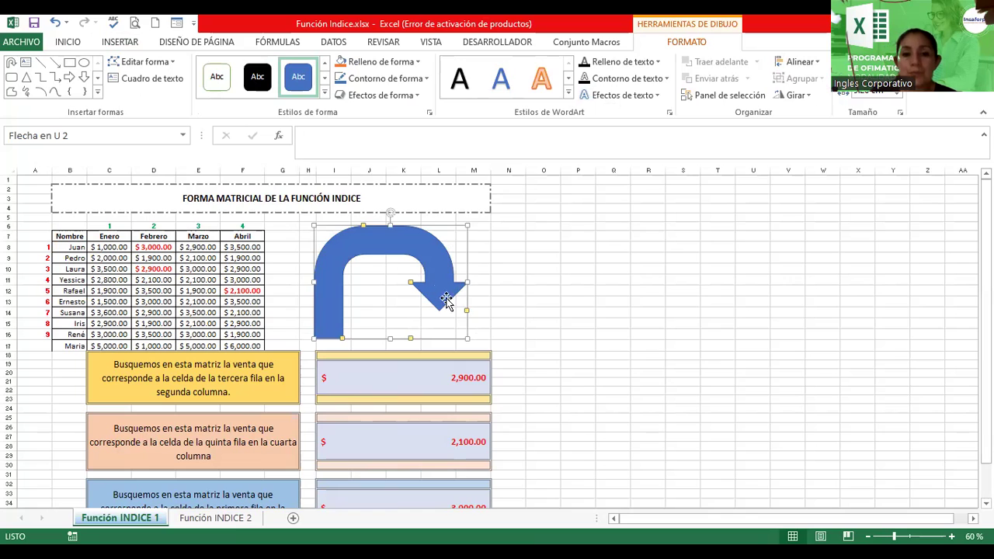
pyautogui.moveTo(469, 284); pyautogui.dragTo(492, 282)
pyautogui.click(585, 325)
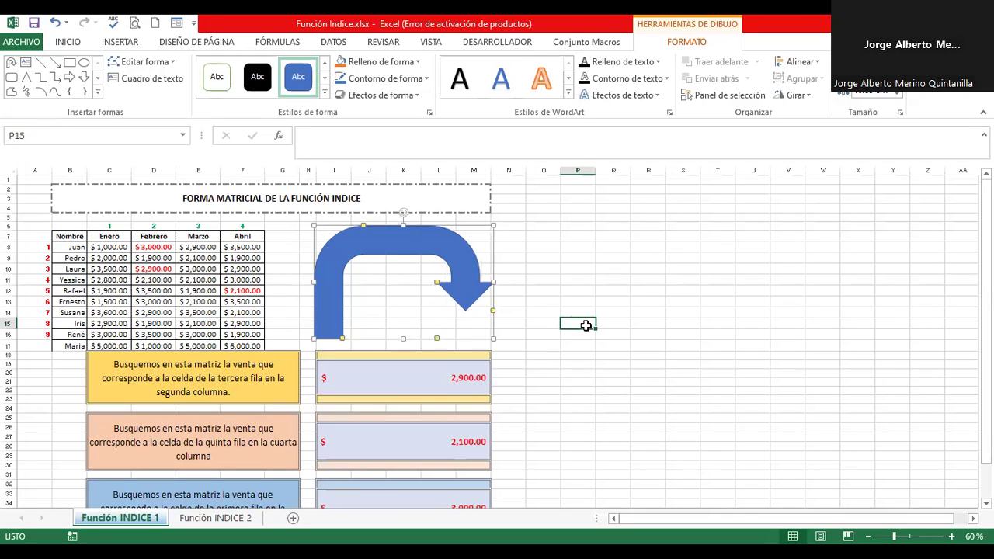
pyautogui.moveTo(985, 268); pyautogui.dragTo(985, 299)
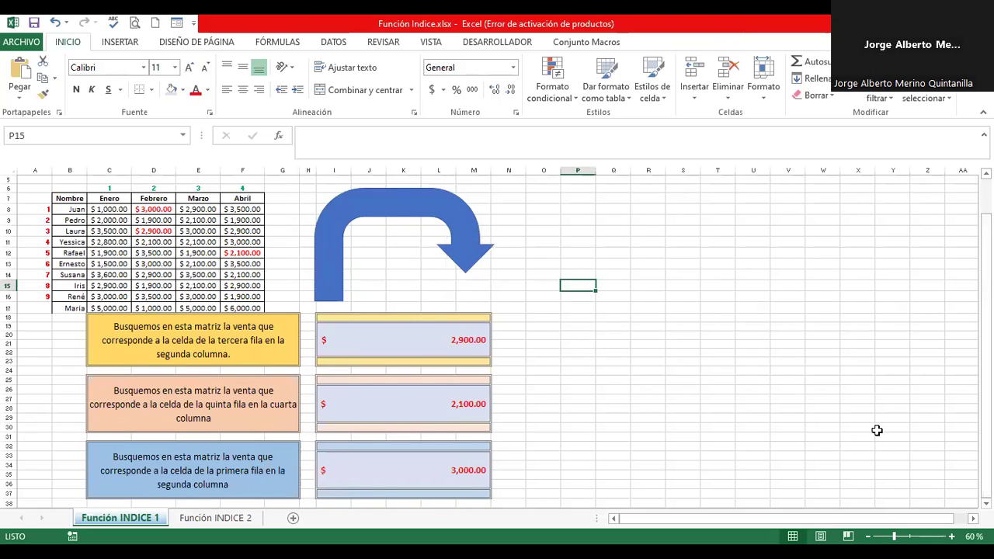
# - Check I33's formula, then enlarge the three result amounts to font size 36
pyautogui.doubleClick(475, 471)
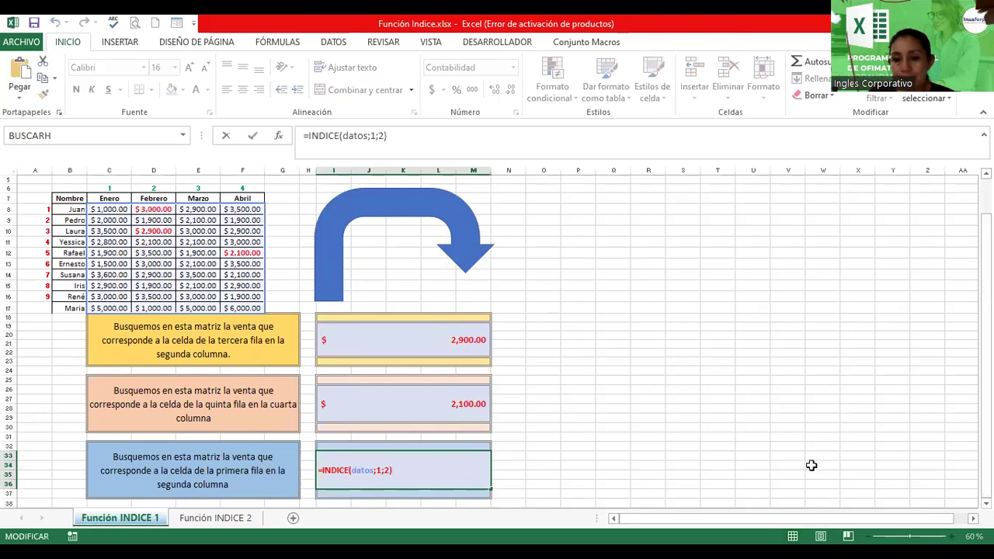
pyautogui.press('Return')
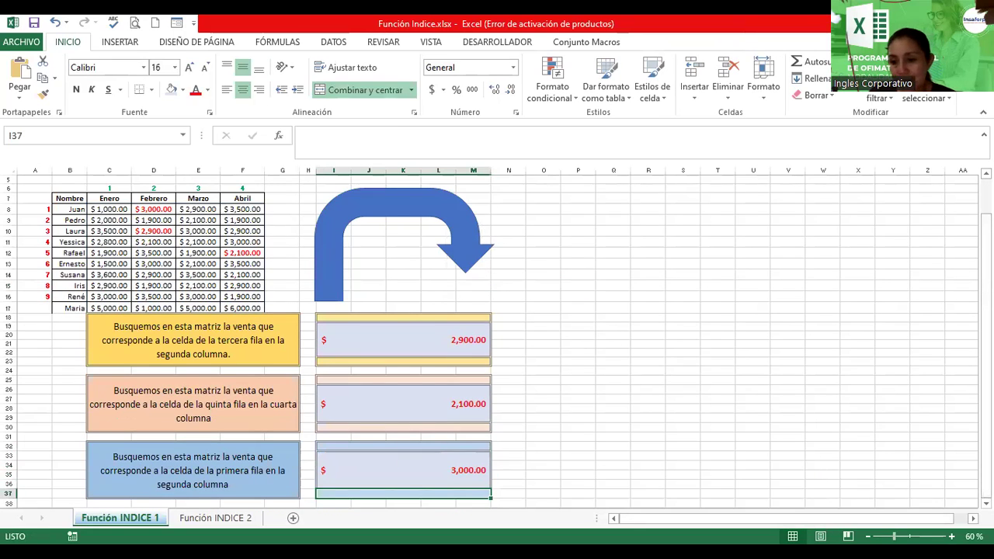
pyautogui.scroll(4, 819, 461)
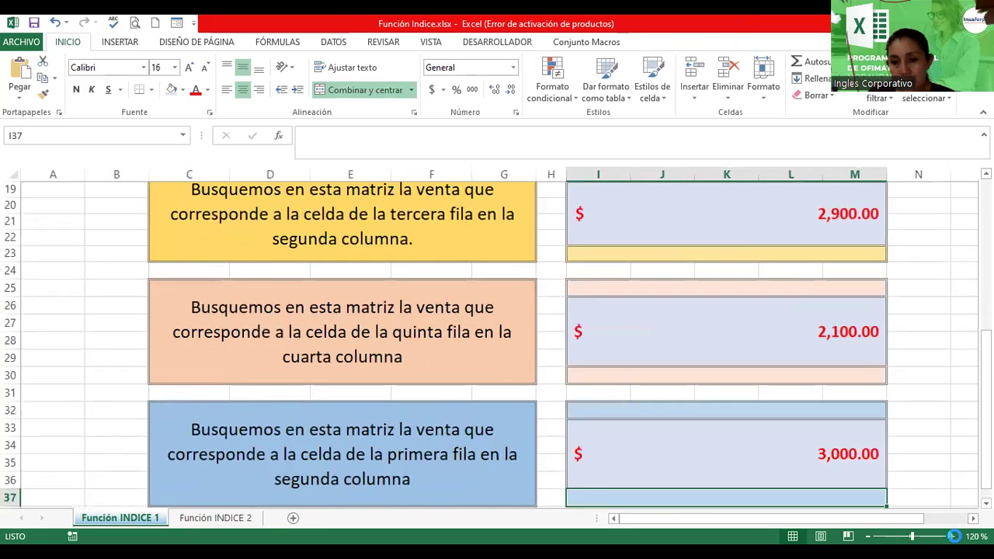
pyautogui.click(818, 455)
pyautogui.keyDown('ctrl'); pyautogui.click(840, 314); pyautogui.keyUp('ctrl')
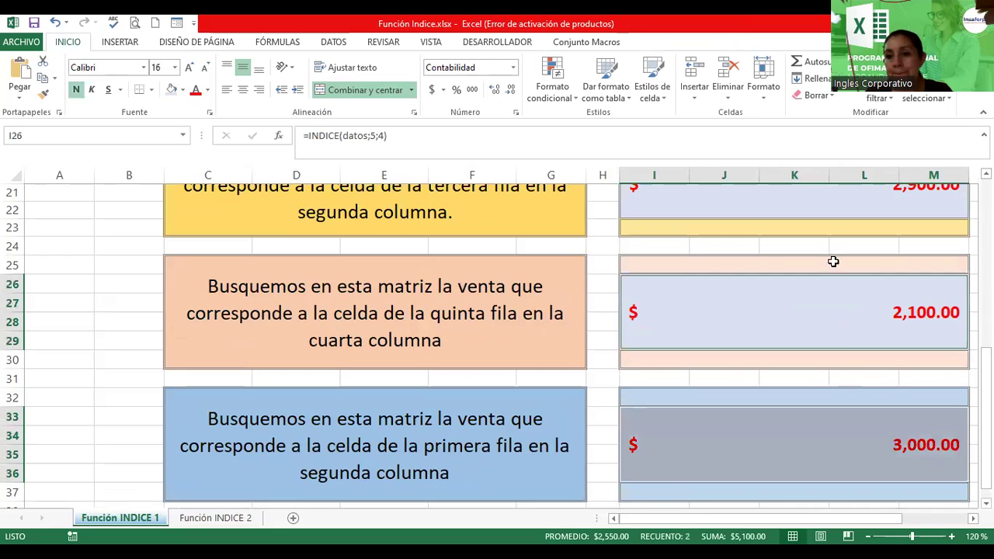
pyautogui.keyDown('ctrl'); pyautogui.click(824, 197); pyautogui.keyUp('ctrl')
pyautogui.click(188, 67)
pyautogui.click(189, 68)
pyautogui.click(189, 68)
pyautogui.click(190, 67)
pyautogui.click(189, 68)
pyautogui.click(190, 68)
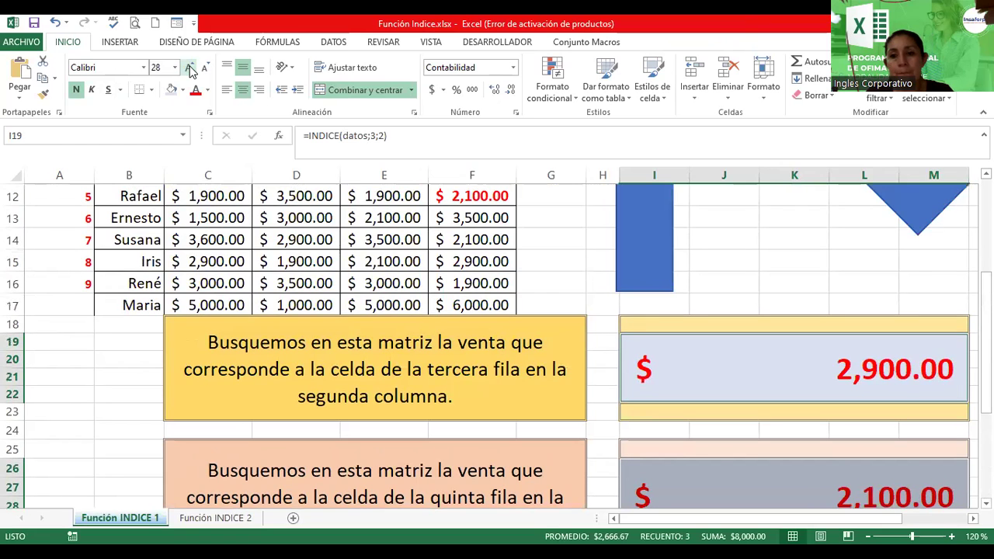
pyautogui.click(189, 68)
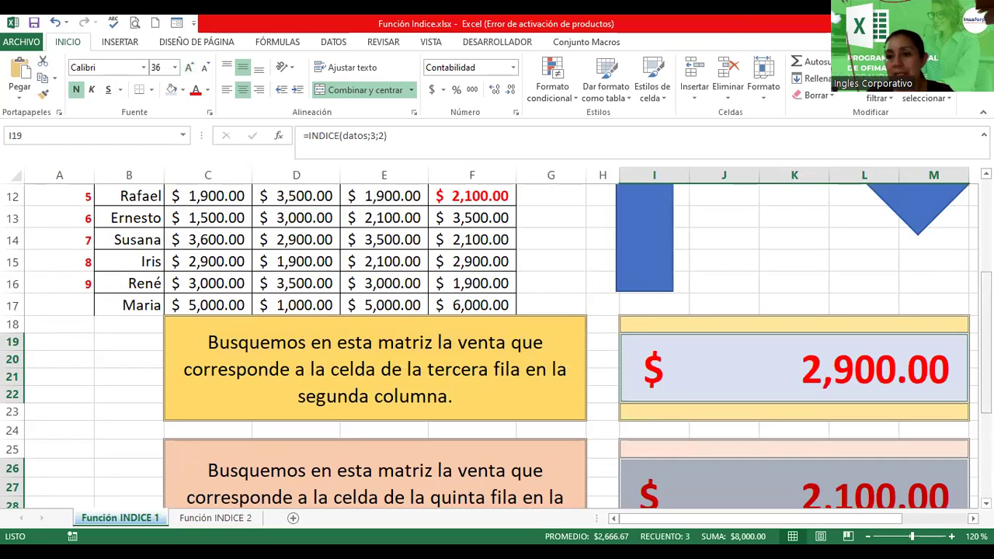
# - Recheck the 3,000.00 result's INDICE formula unchanged and switch to the Función INDICE 2 sheet
pyautogui.scroll(-2, 767, 373)
pyautogui.scroll(-2, 767, 373)
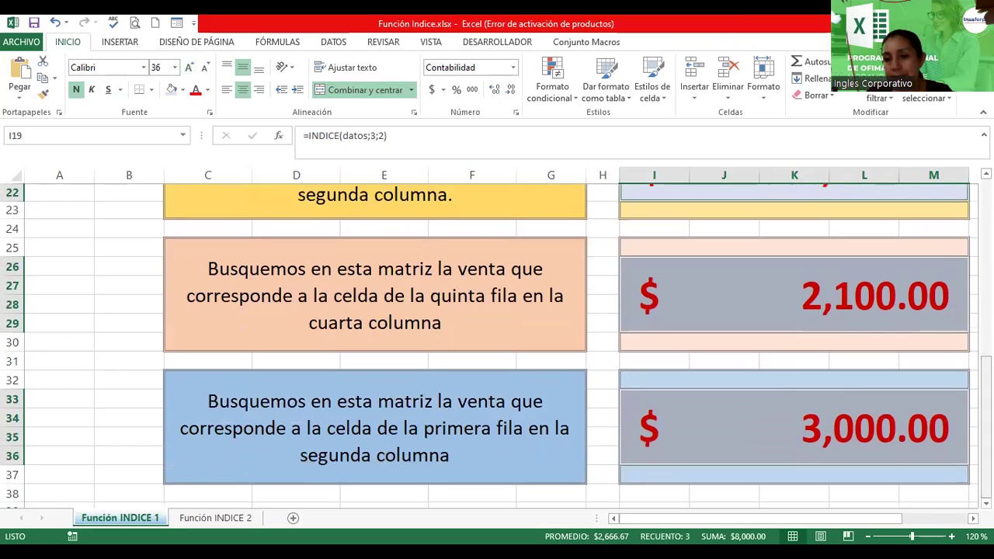
pyautogui.click(767, 367)
pyautogui.doubleClick(852, 429)
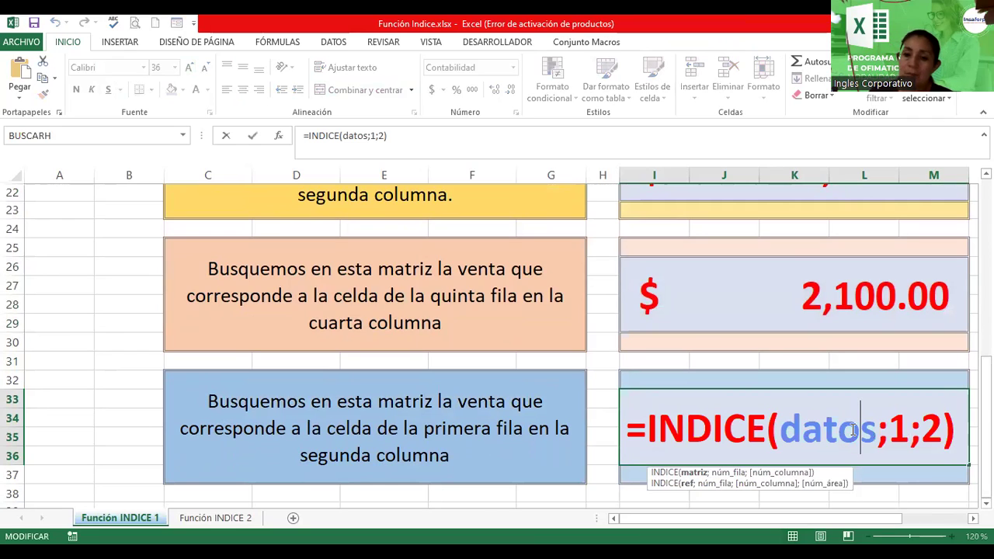
pyautogui.press('Left')
pyautogui.press('Left')
pyautogui.press('Left')
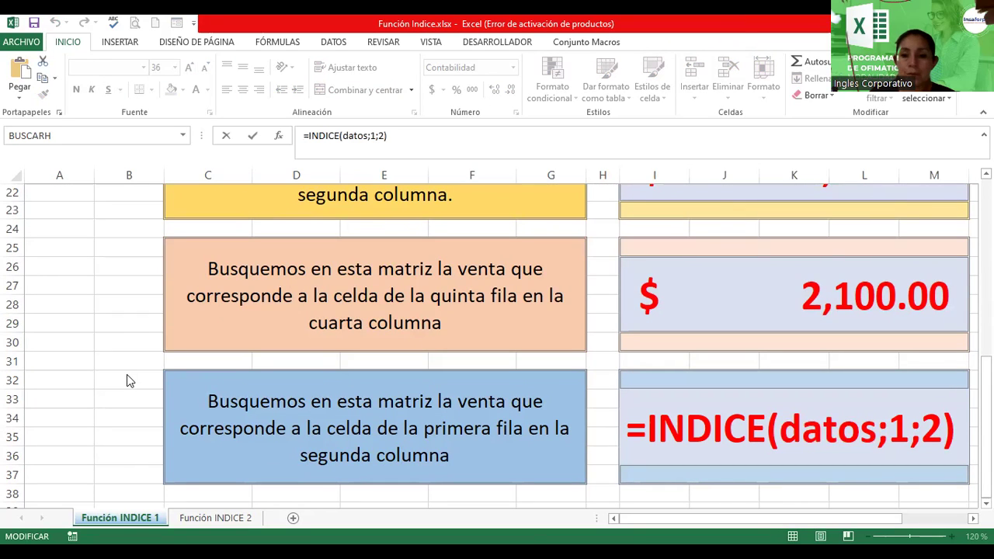
pyautogui.press('Return')
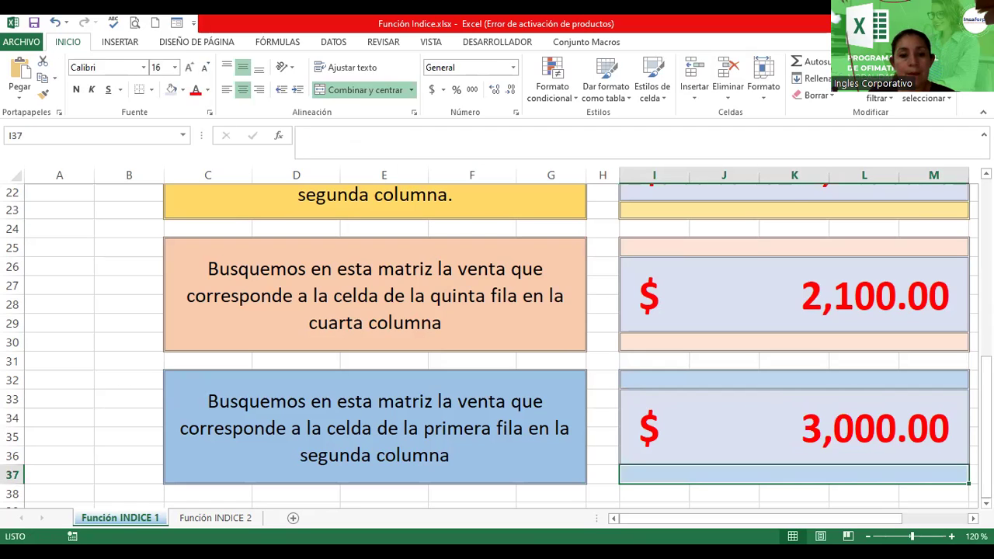
pyautogui.click(215, 517)
pyautogui.click(290, 351)
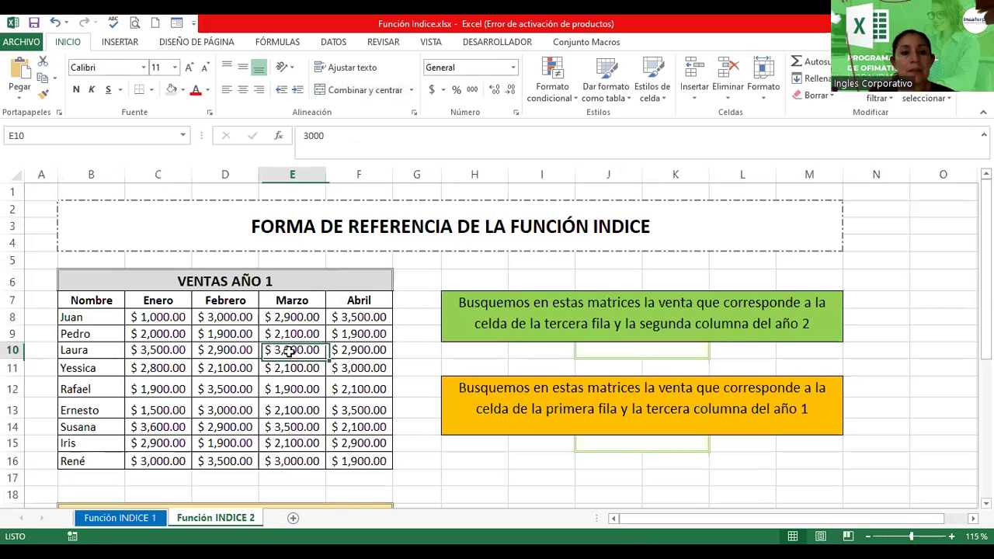
pyautogui.click(185, 135)
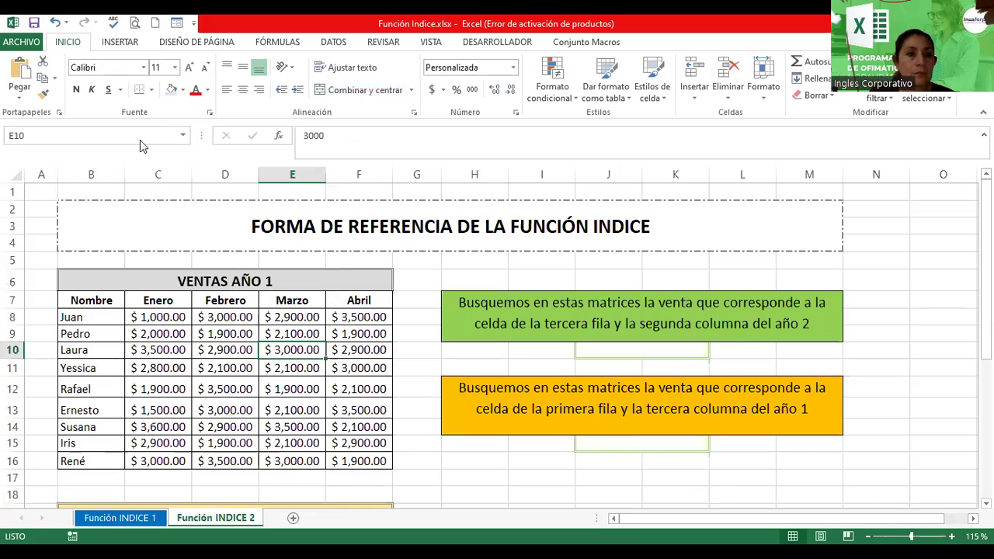
pyautogui.click(109, 155)
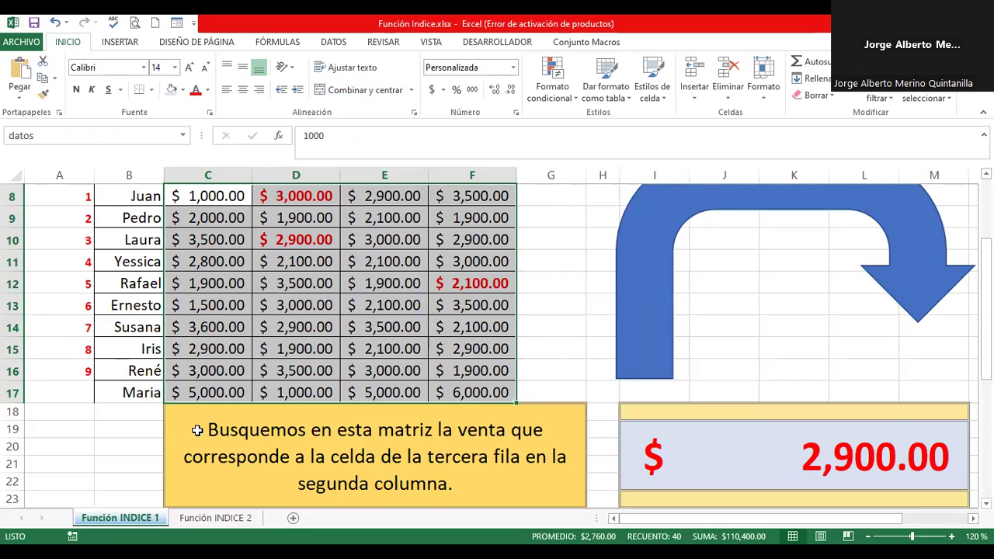
pyautogui.hotkey('ctrl', 'pagedown')
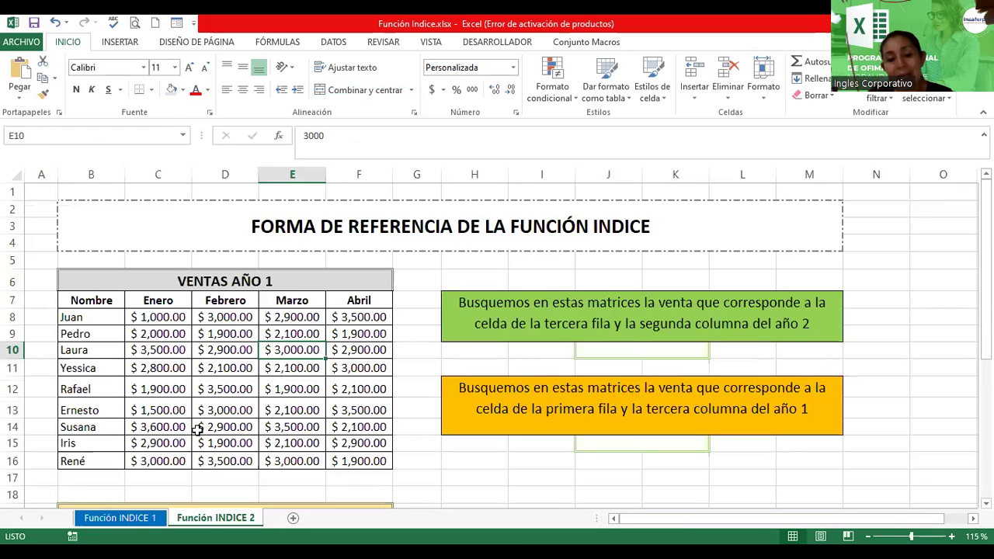
pyautogui.rightClick(221, 517)
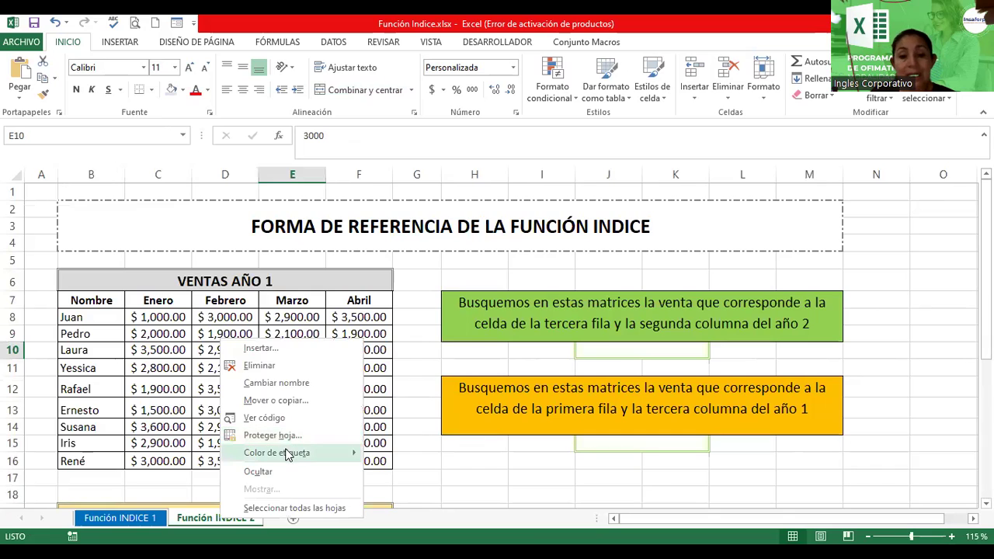
pyautogui.moveTo(288, 454)
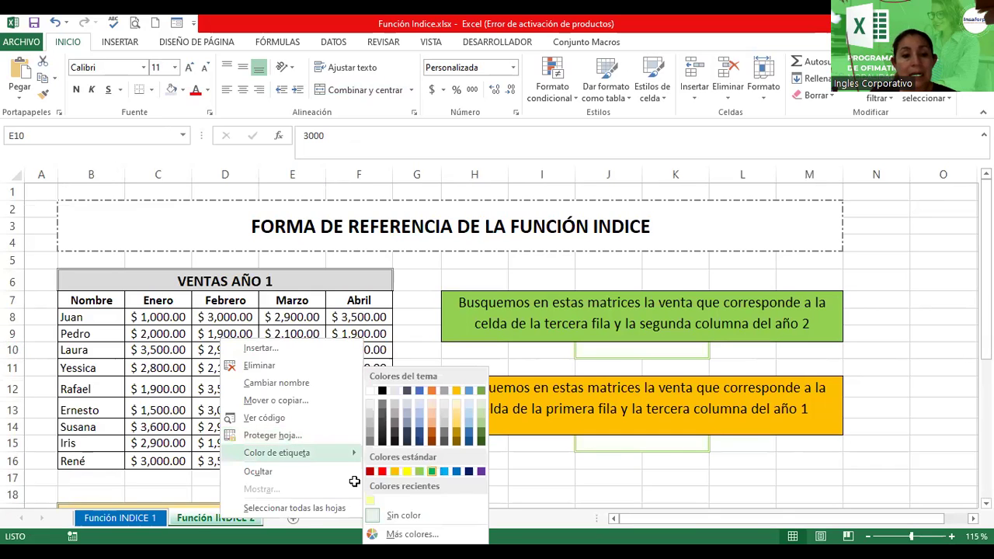
pyautogui.press('Escape')
pyautogui.click(226, 367)
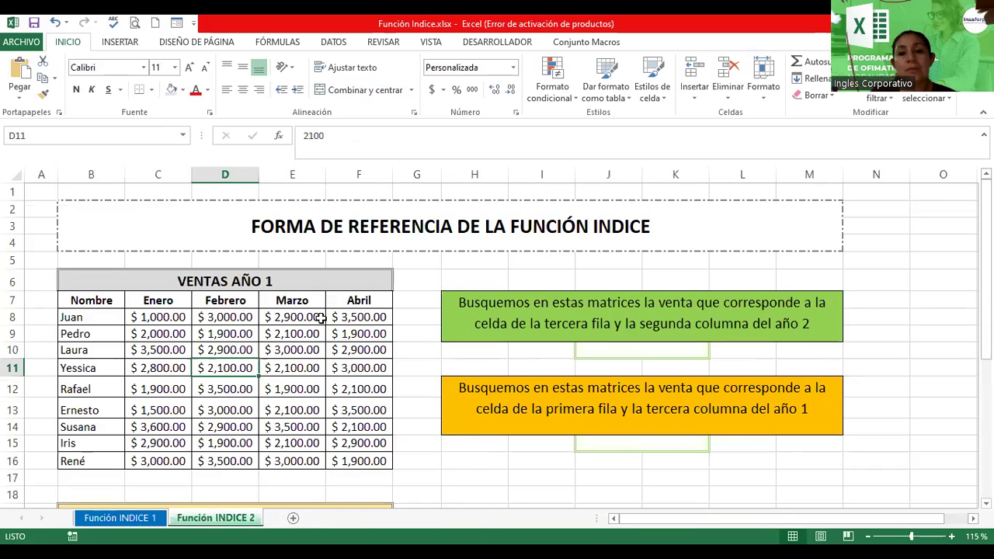
pyautogui.moveTo(985, 256); pyautogui.dragTo(985, 392)
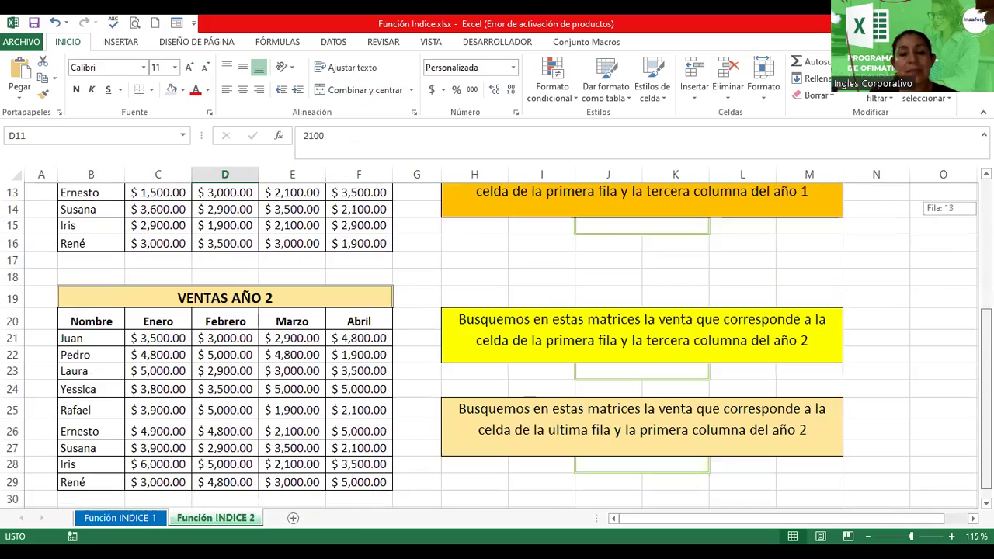
pyautogui.moveTo(985, 392)
pyautogui.mouseDown()
pyautogui.moveTo(985, 287)
pyautogui.moveTo(985, 319)
pyautogui.mouseUp()
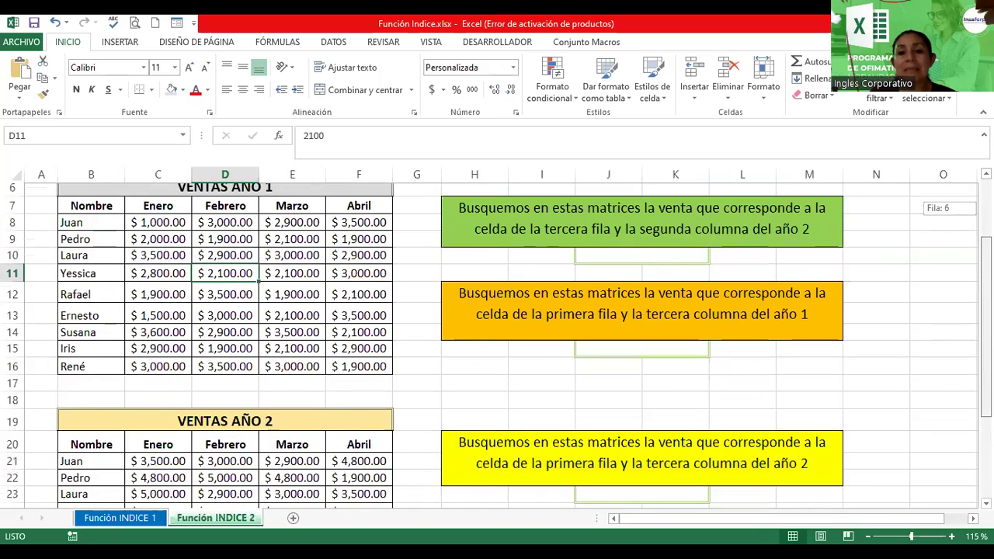
pyautogui.moveTo(980, 233)
pyautogui.mouseDown()
pyautogui.moveTo(966, 205)
pyautogui.moveTo(965, 221)
pyautogui.mouseUp()
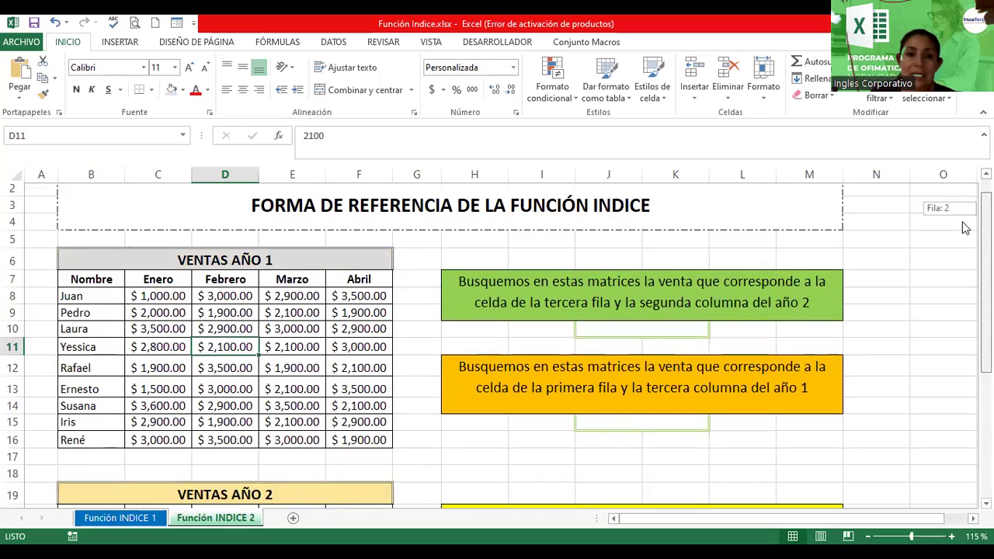
pyautogui.click(339, 216)
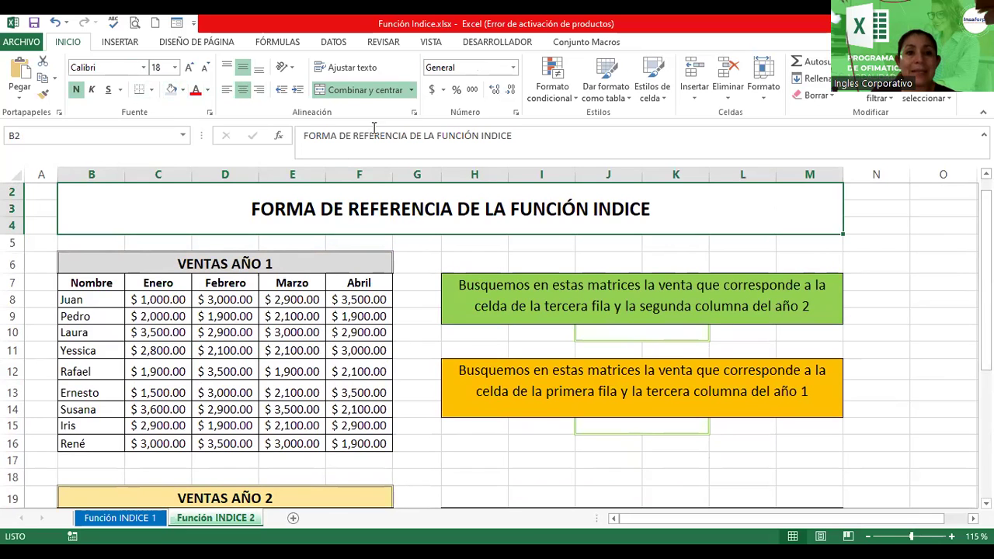
# - Fill the title with a diagonal-down gradient using light peach as Color 2, then copy it
pyautogui.click(414, 115)
pyautogui.click(771, 112)
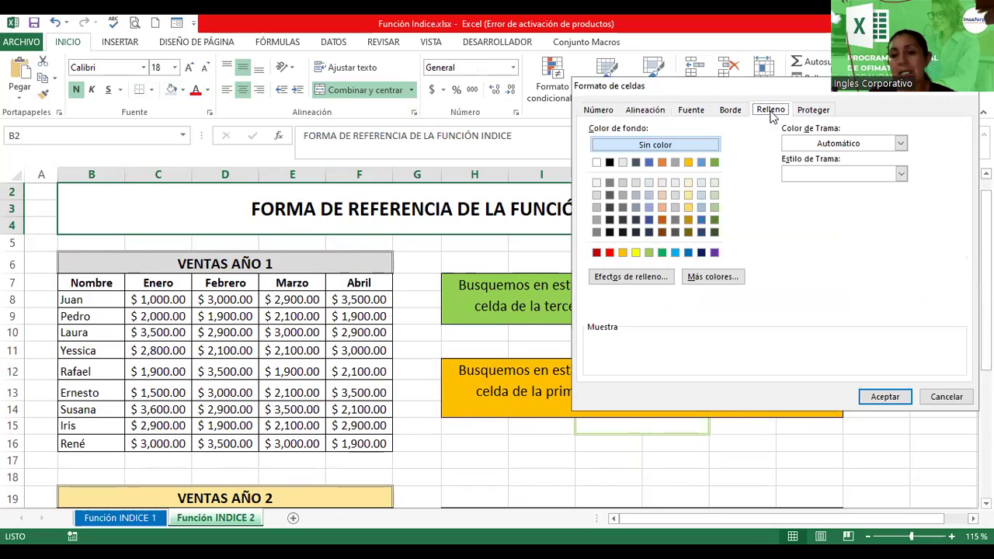
pyautogui.click(623, 280)
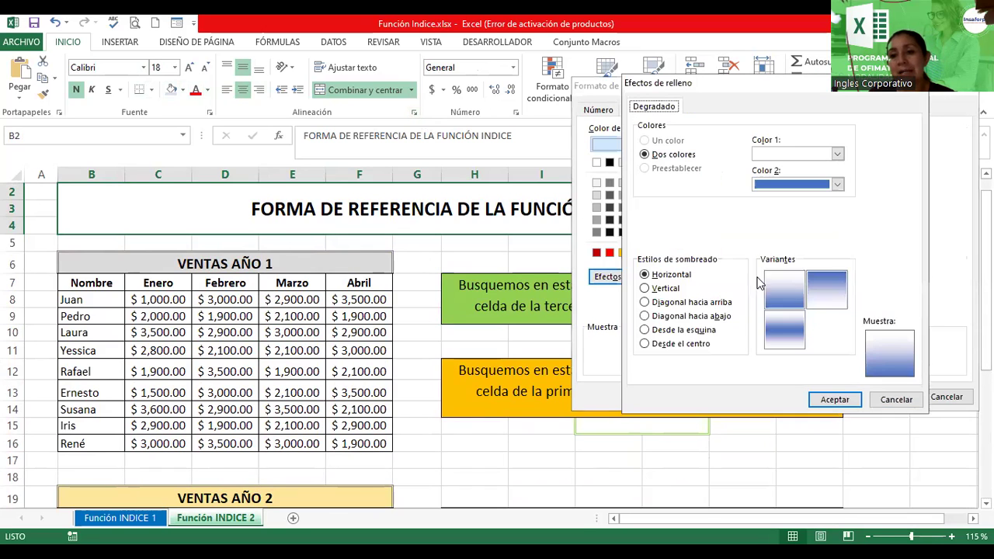
pyautogui.click(673, 316)
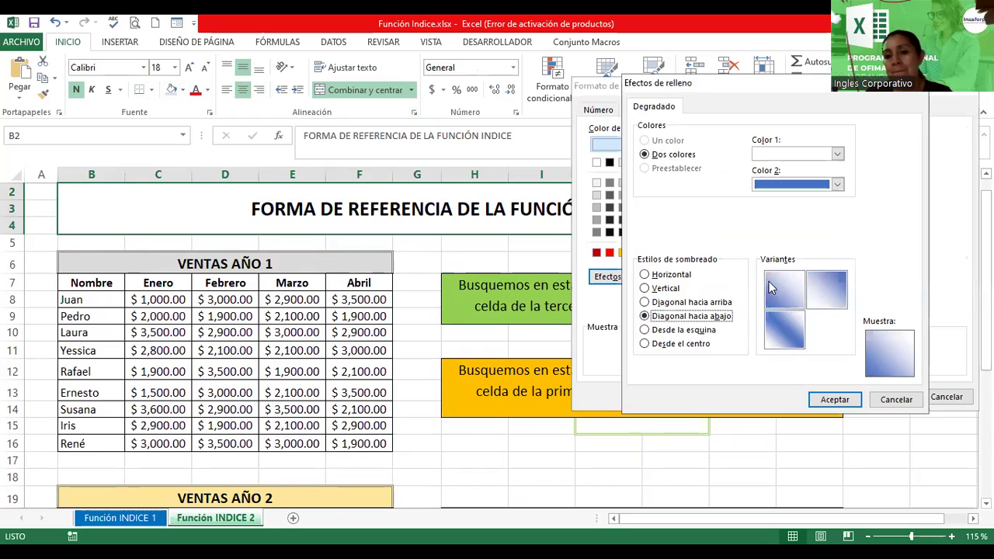
pyautogui.click(805, 186)
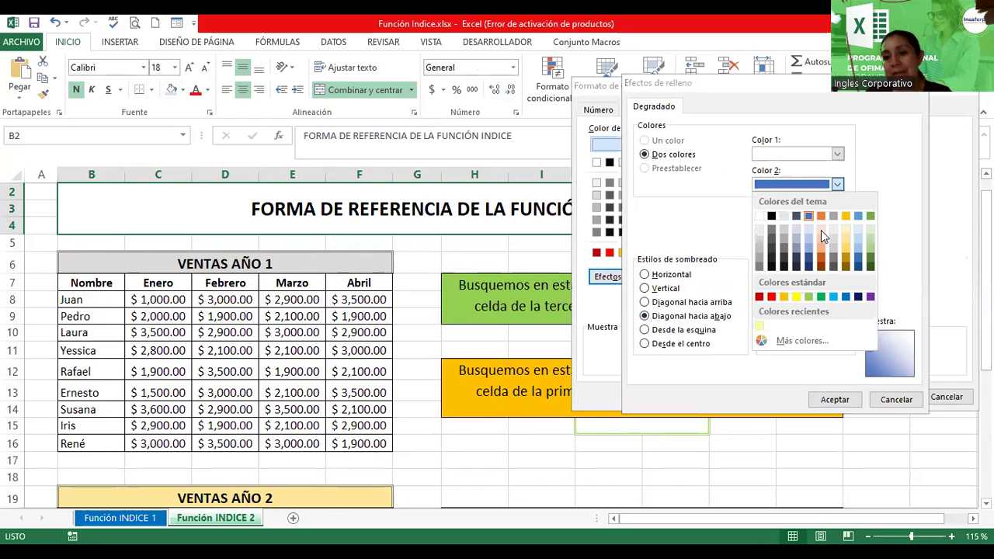
pyautogui.click(821, 235)
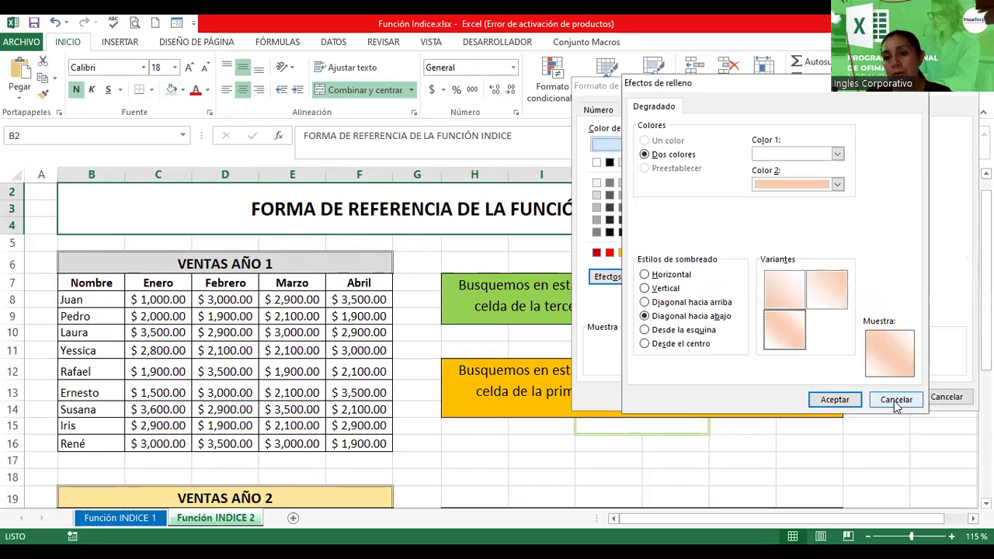
pyautogui.click(860, 401)
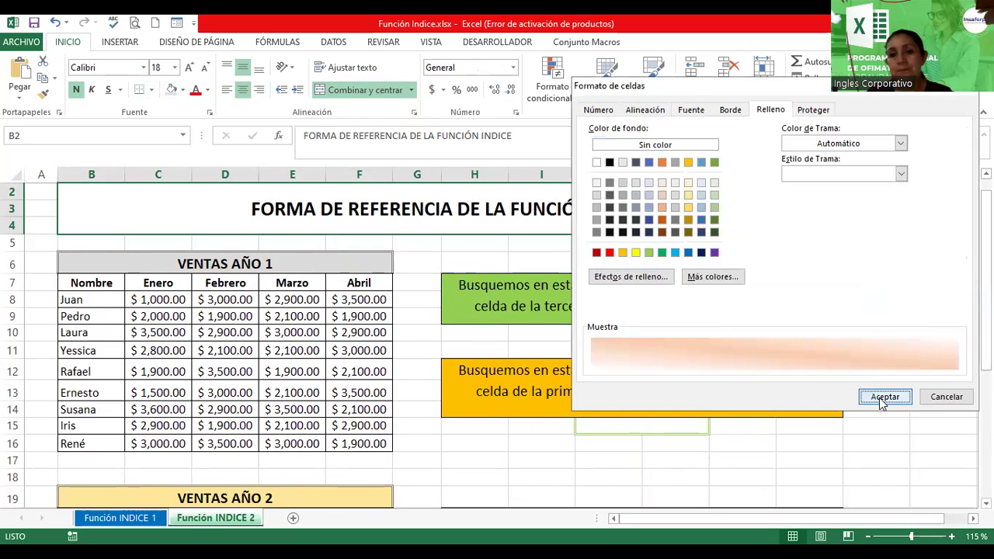
pyautogui.click(880, 399)
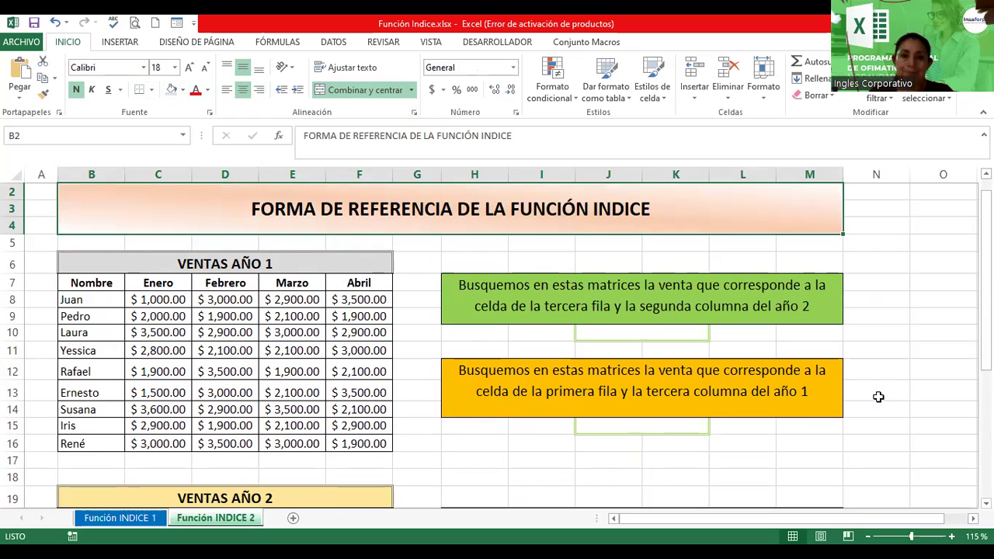
pyautogui.hotkey('ctrl', 'c')
pyautogui.click(610, 330)
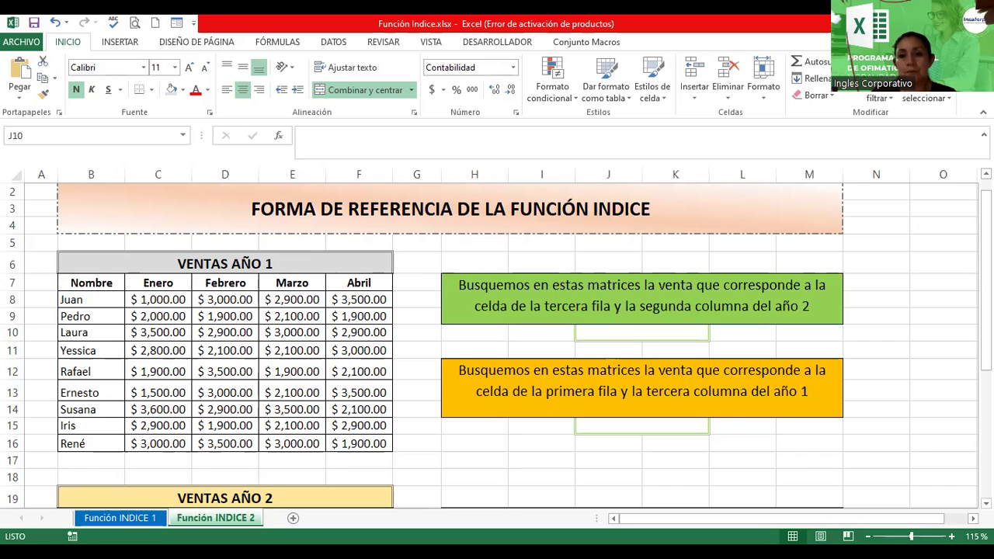
# - Start =INDICE( in J10 with the Ventas año 1 range C8:F16 as first argument
pyautogui.click(635, 334)
pyautogui.write('=')
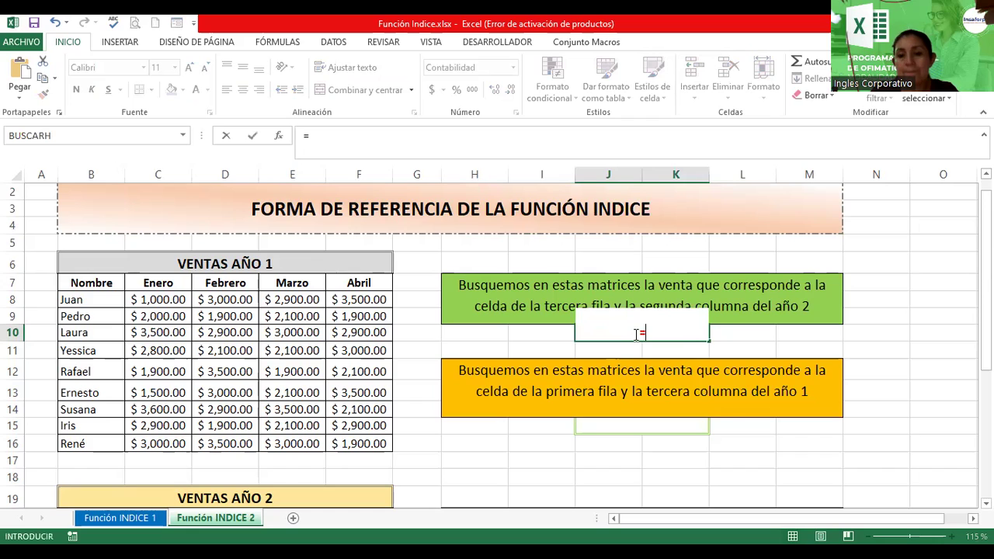
pyautogui.write('indice')
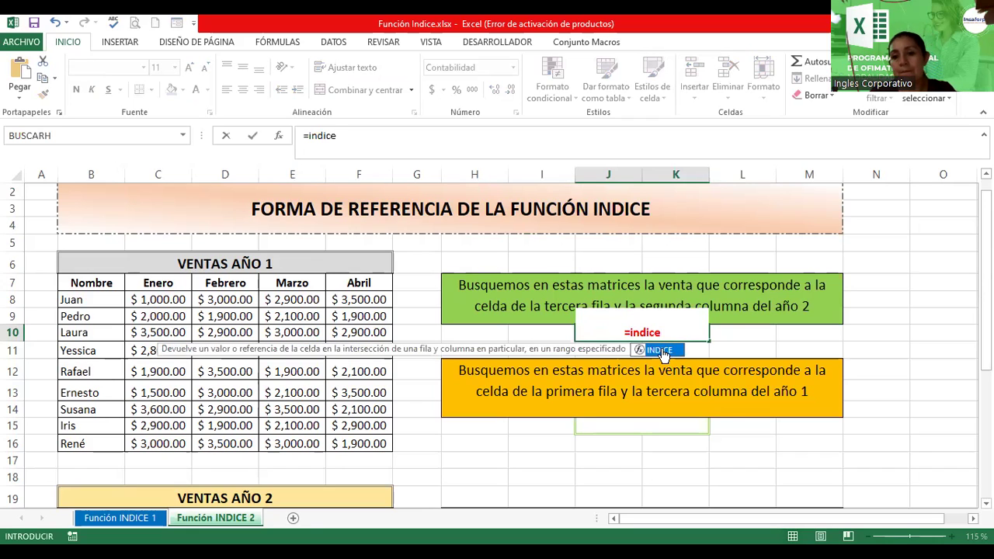
pyautogui.press('Tab')
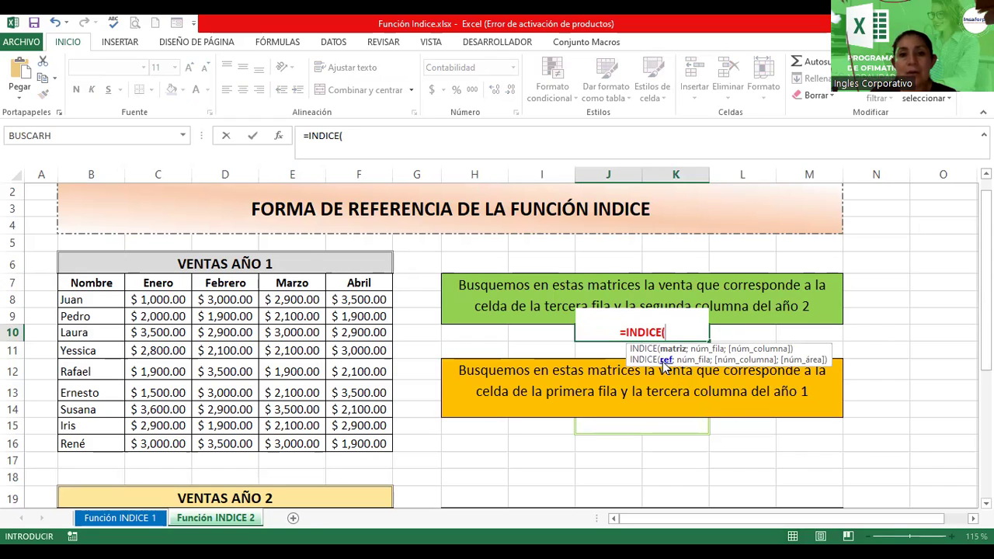
pyautogui.click(664, 363)
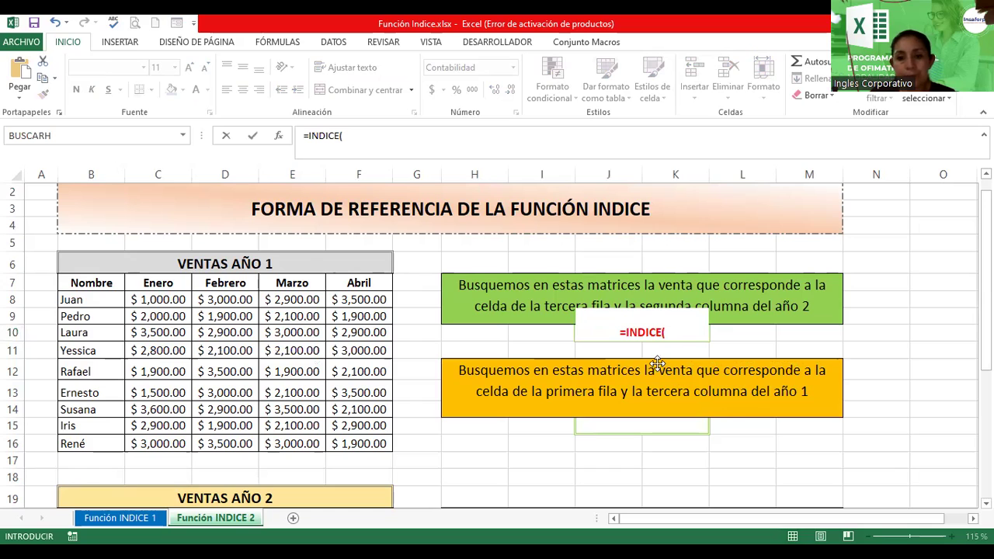
pyautogui.click(154, 303)
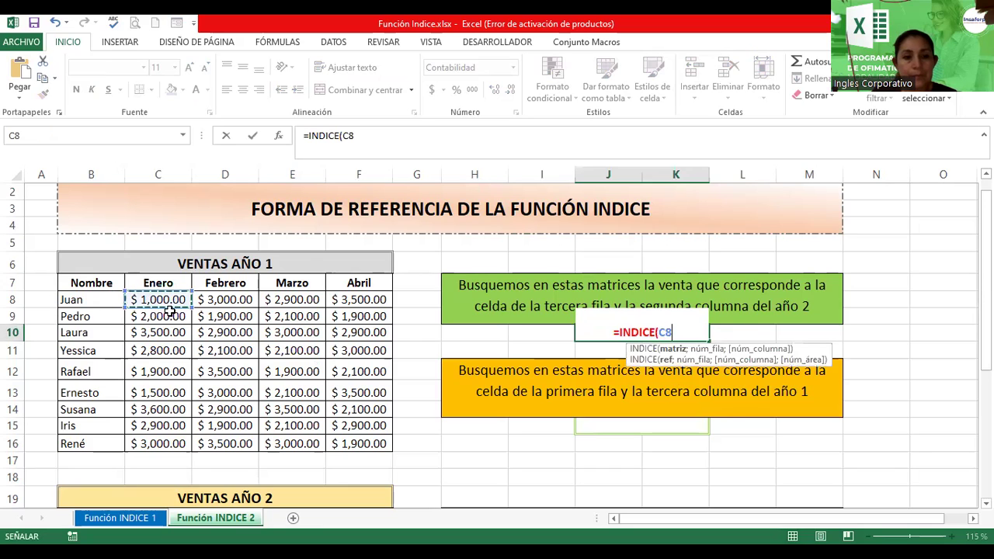
pyautogui.keyDown('shift'); pyautogui.click(345, 438); pyautogui.keyUp('shift')
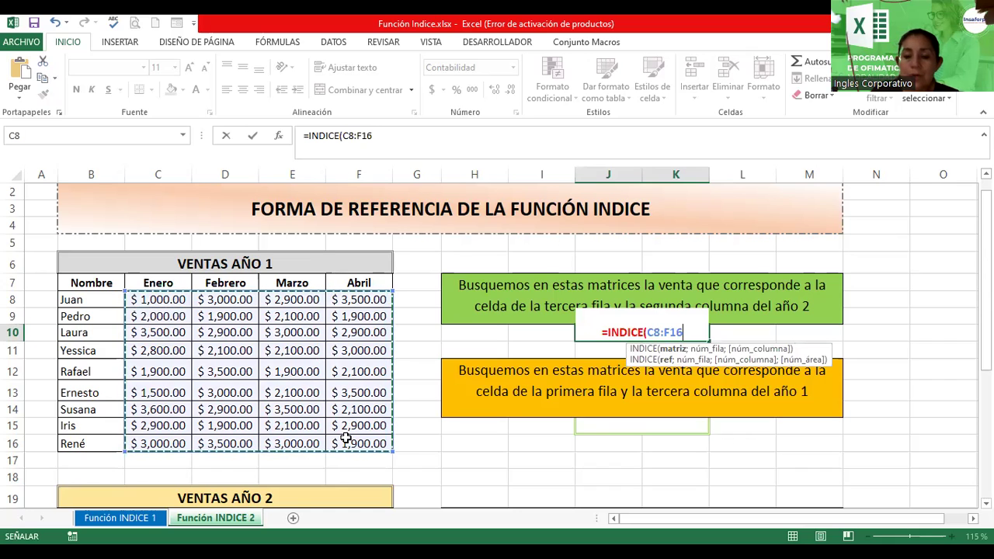
pyautogui.write(';')
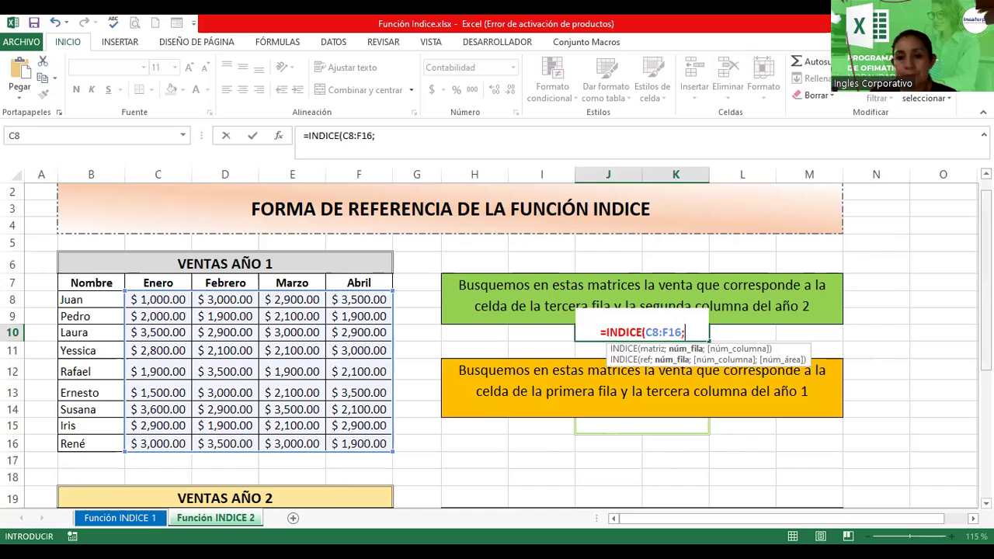
# - Add the Ventas año 2 range C21:F29 and row 3, column 2, producing #¡VALOR!
pyautogui.moveTo(984, 279); pyautogui.dragTo(984, 380)
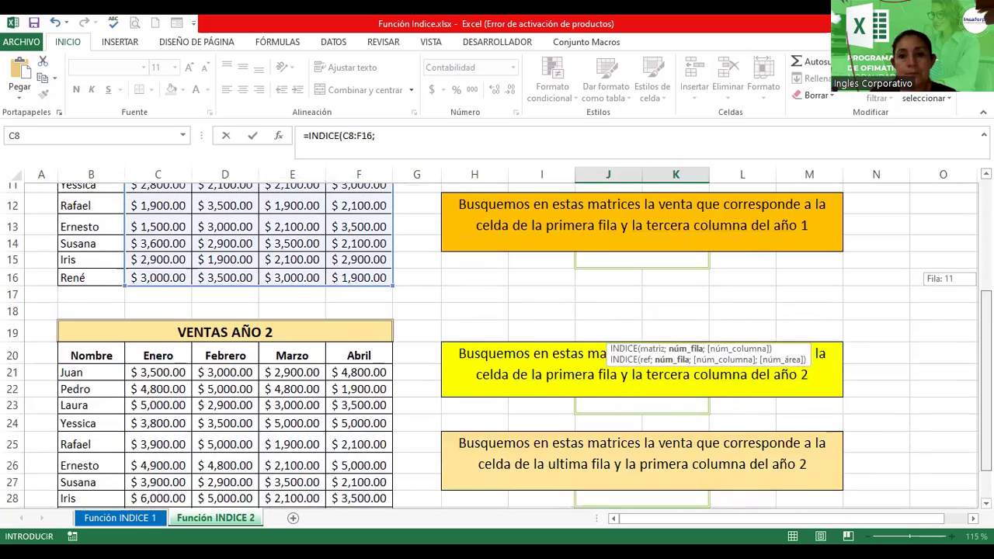
pyautogui.click(155, 380)
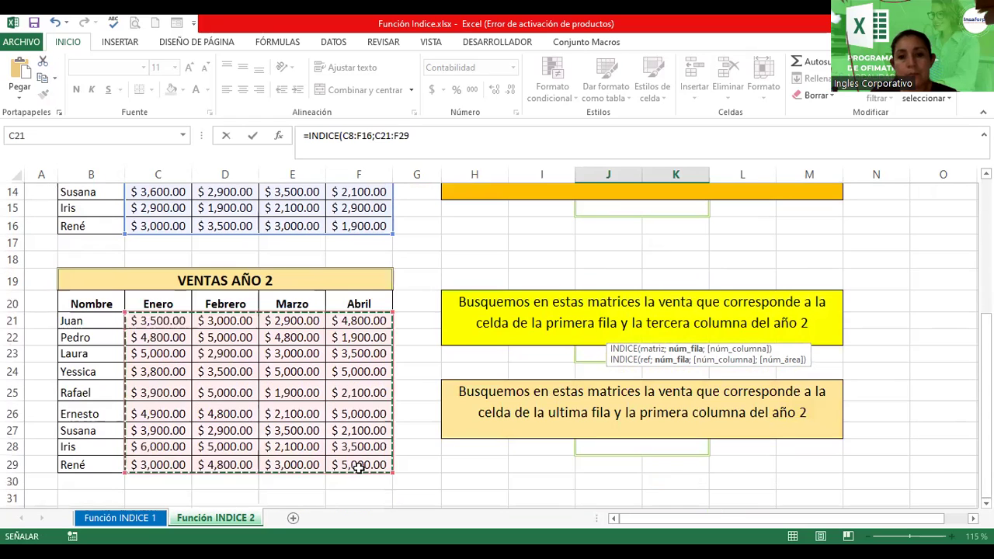
pyautogui.moveTo(253, 427); pyautogui.dragTo(362, 466)
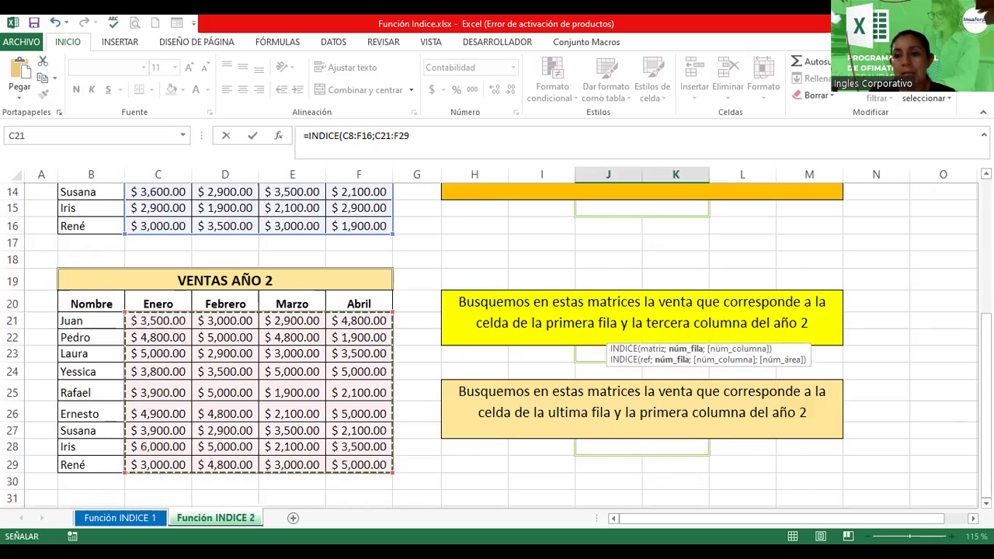
pyautogui.moveTo(984, 349); pyautogui.dragTo(948, 177)
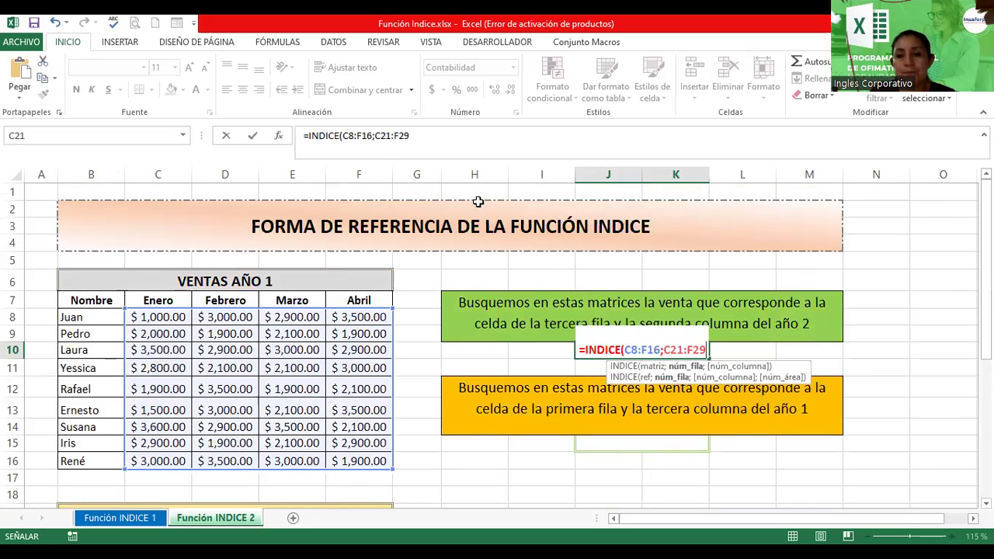
pyautogui.click(417, 133)
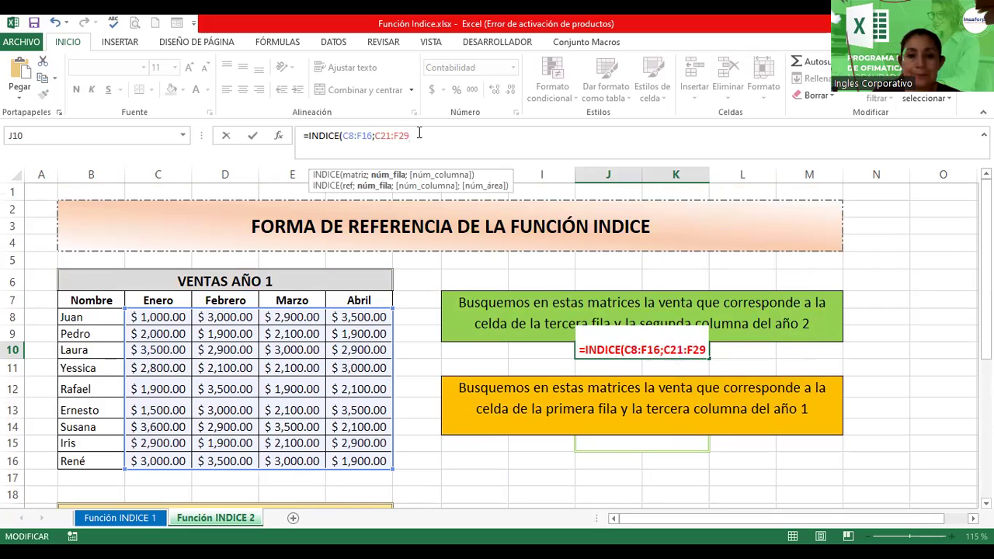
pyautogui.write(';')
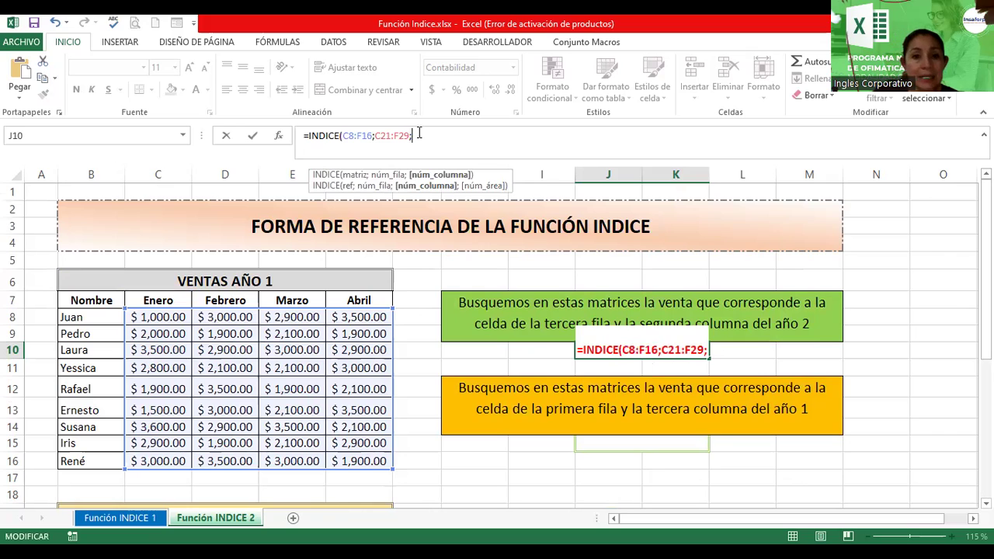
pyautogui.write('3')
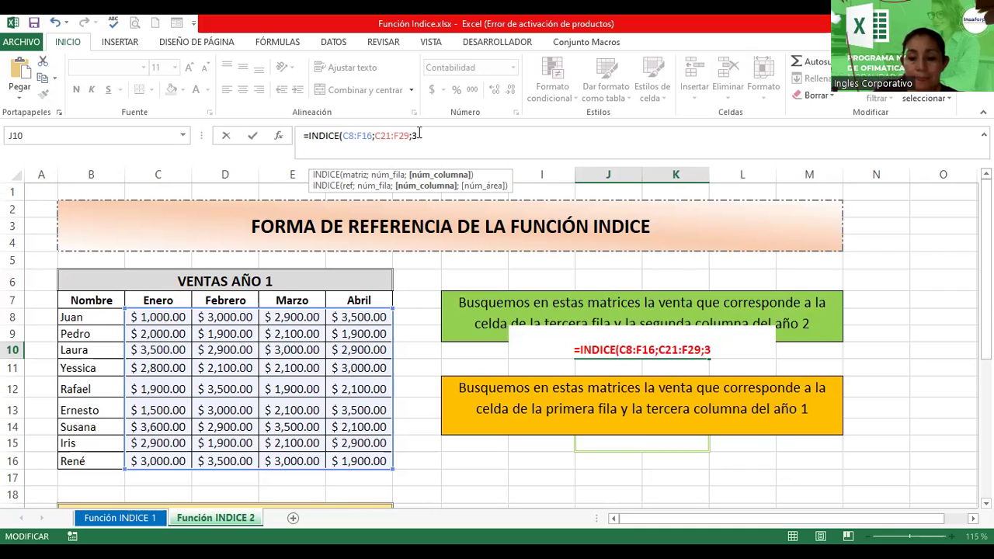
pyautogui.write(';')
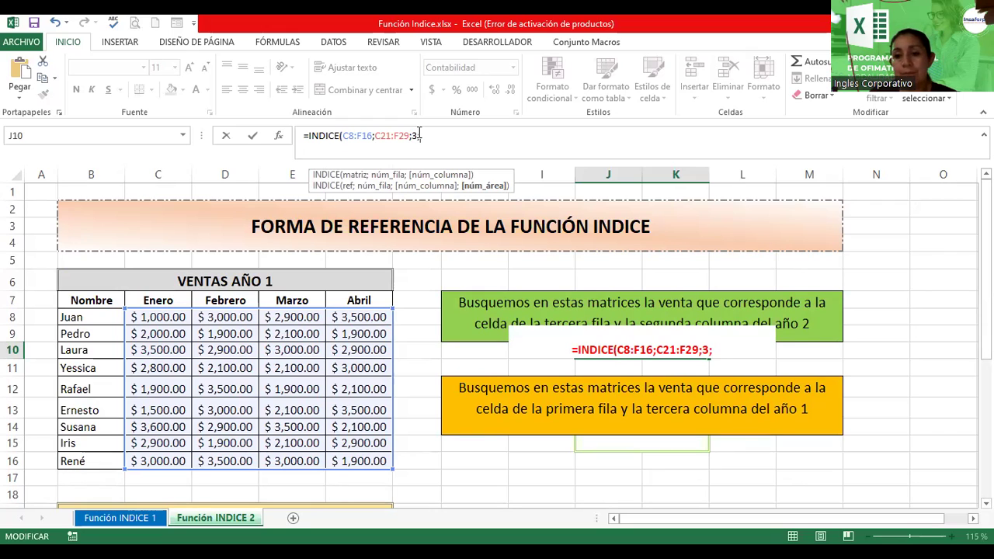
pyautogui.write('2')
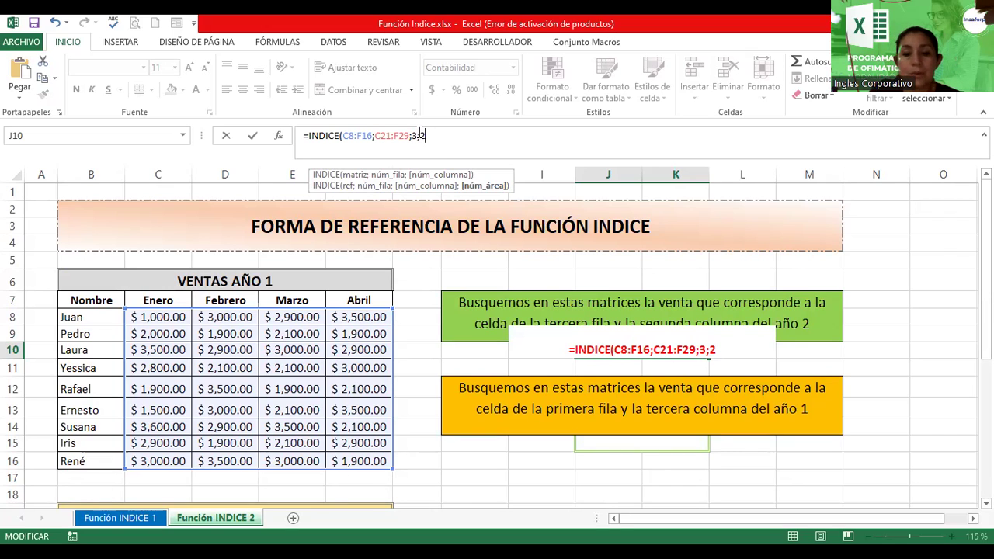
pyautogui.write(')')
pyautogui.press('Return')
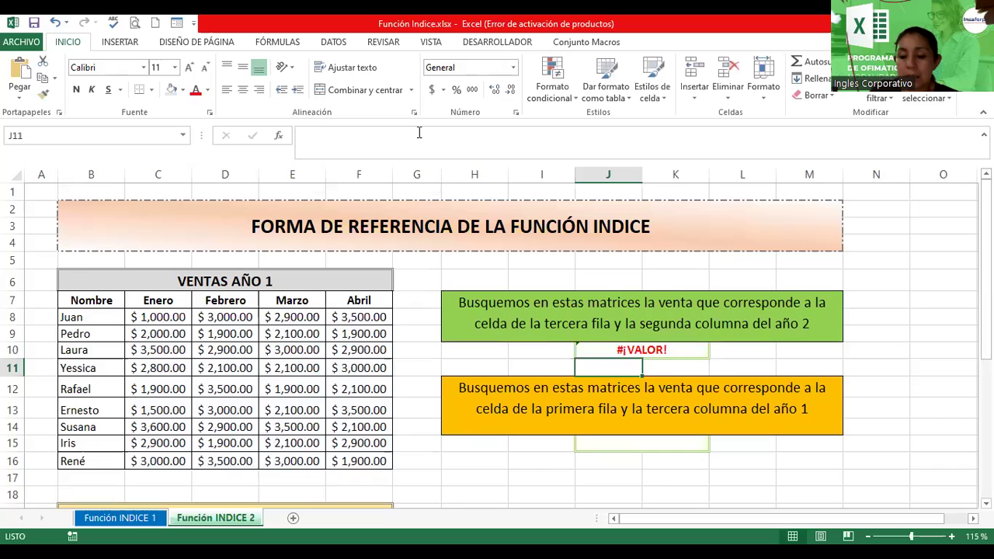
# - Clear J10 and retype =INDICE(C8:F16;3;2; using the Ventas año 1 range
pyautogui.press('Up')
pyautogui.press('Delete')
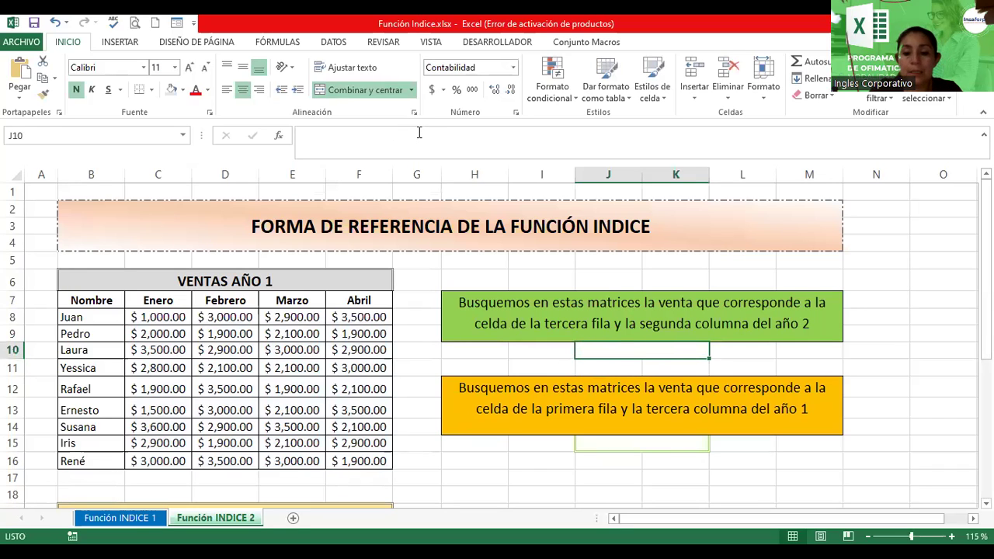
pyautogui.write('=indie')
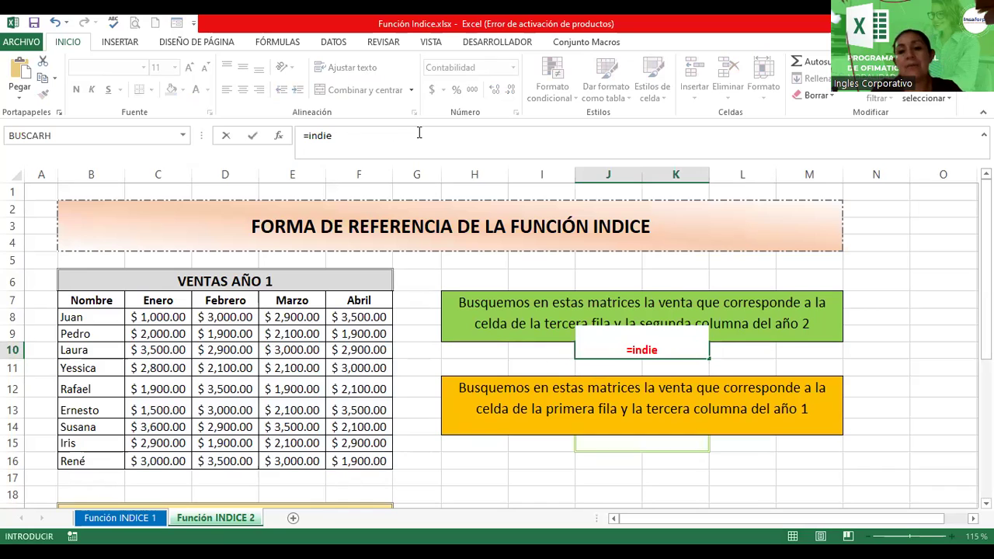
pyautogui.press('BackSpace')
pyautogui.write('ce(')
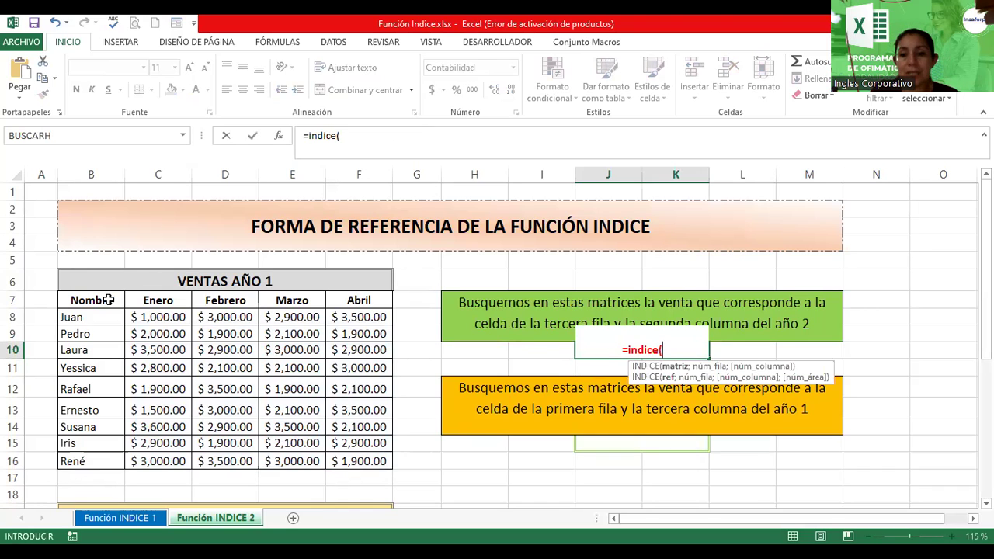
pyautogui.click(149, 318)
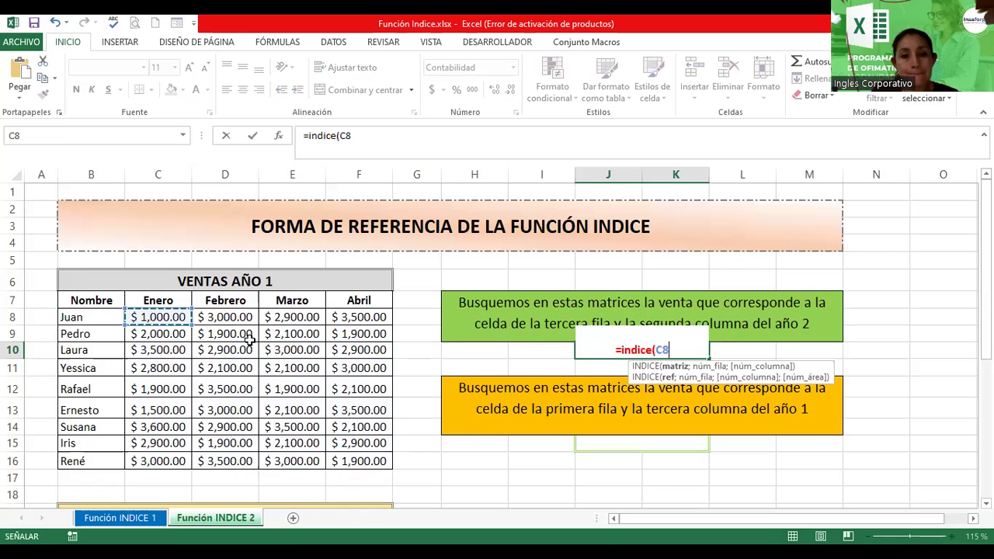
pyautogui.keyDown('shift'); pyautogui.click(357, 458); pyautogui.keyUp('shift')
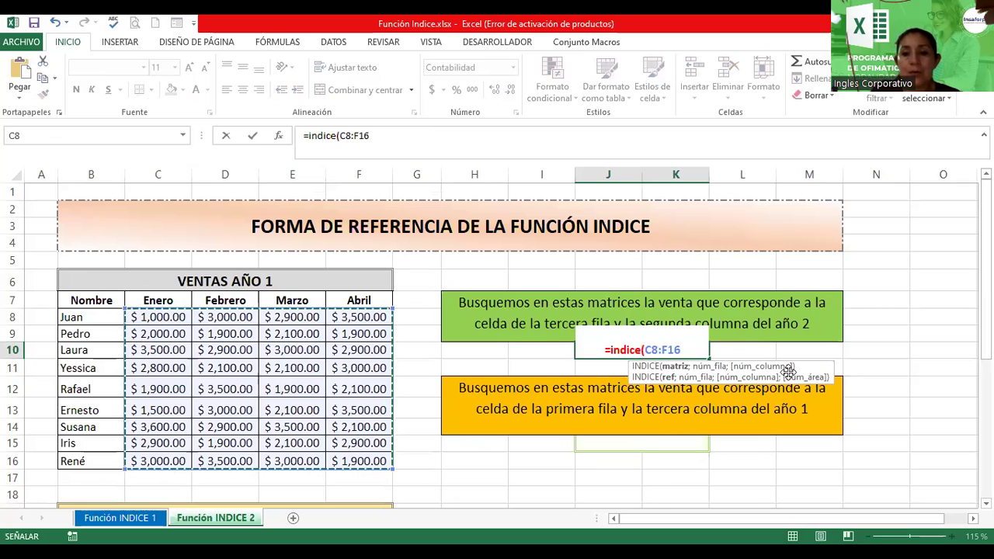
pyautogui.write(';3')
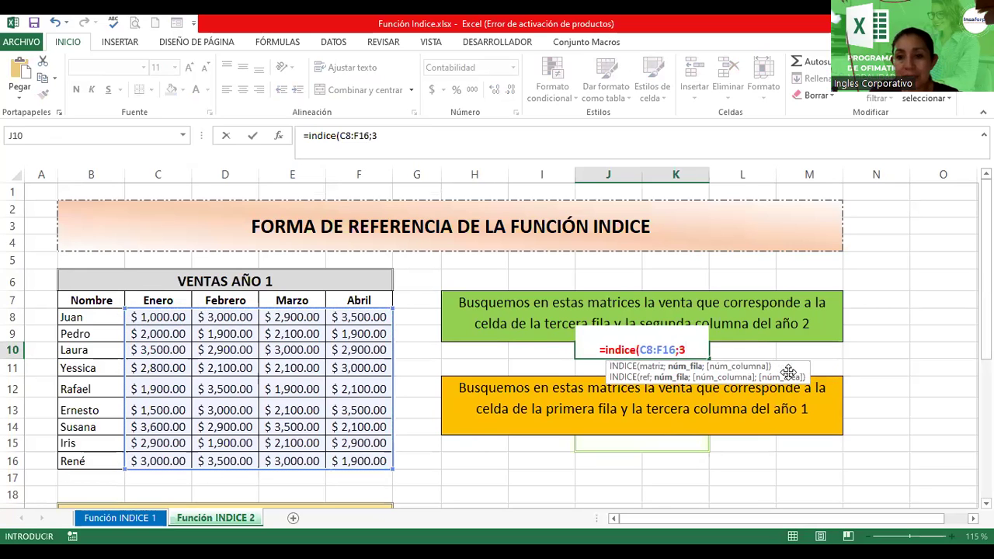
pyautogui.write(';2')
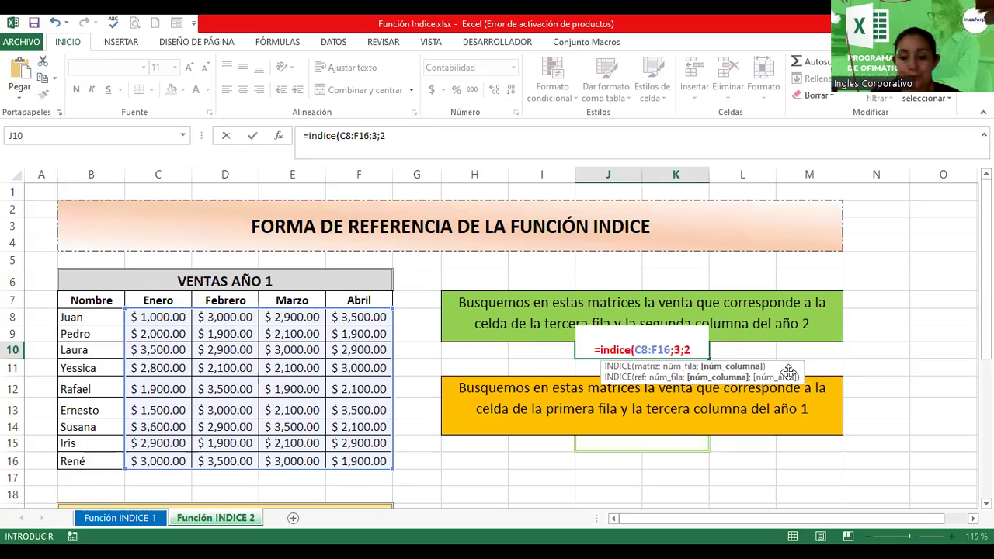
pyautogui.write(';')
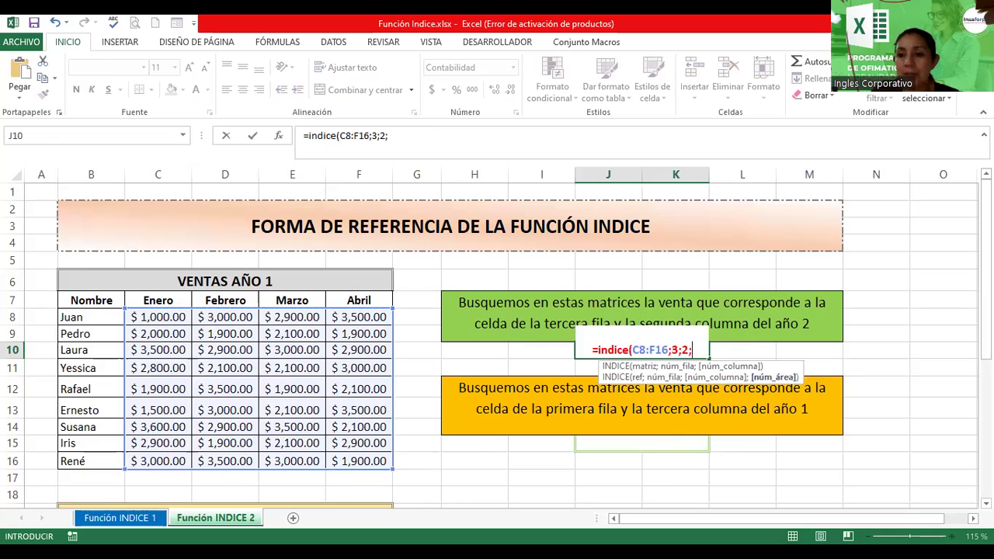
# - Add C21:F29 as the area argument and commit the formula, still getting #¡VALOR!
pyautogui.moveTo(985, 284); pyautogui.dragTo(985, 384)
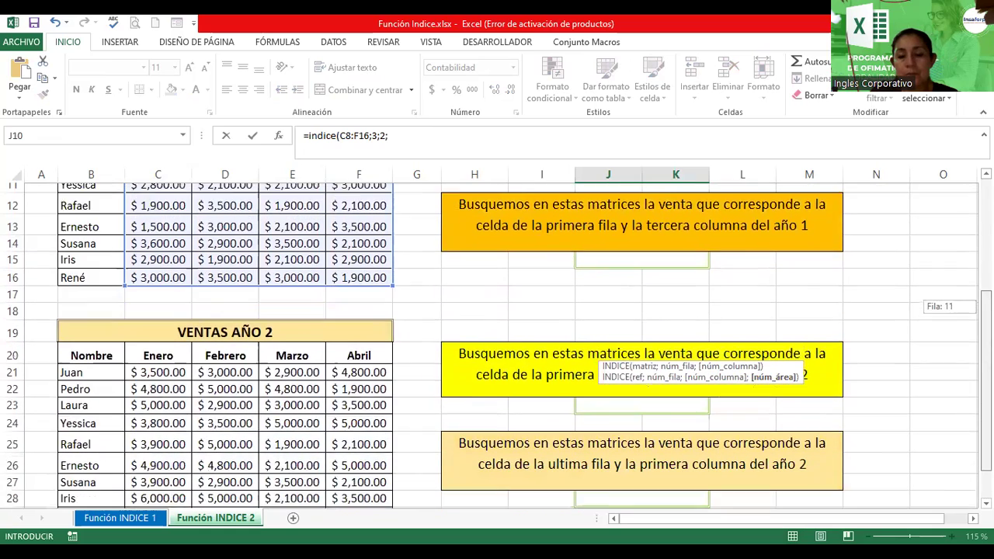
pyautogui.moveTo(985, 385); pyautogui.dragTo(985, 415)
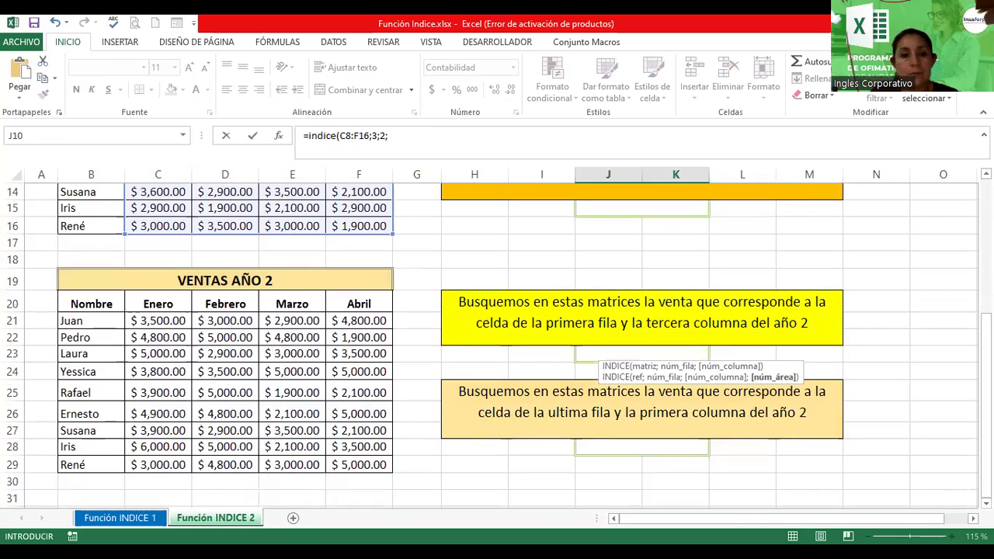
pyautogui.click(172, 323)
pyautogui.moveTo(262, 335); pyautogui.dragTo(344, 466)
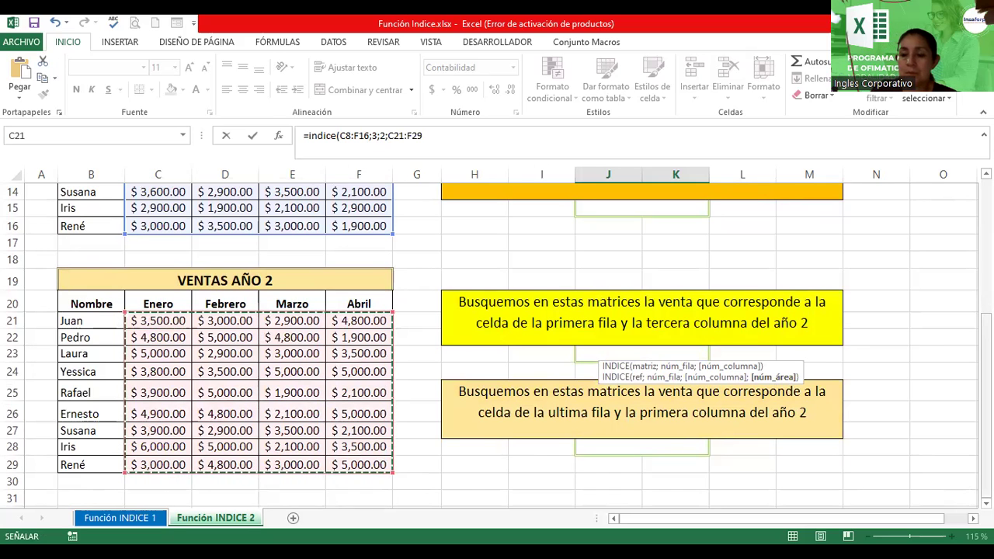
pyautogui.scroll(3, 962, 259)
pyautogui.scroll(1, 963, 258)
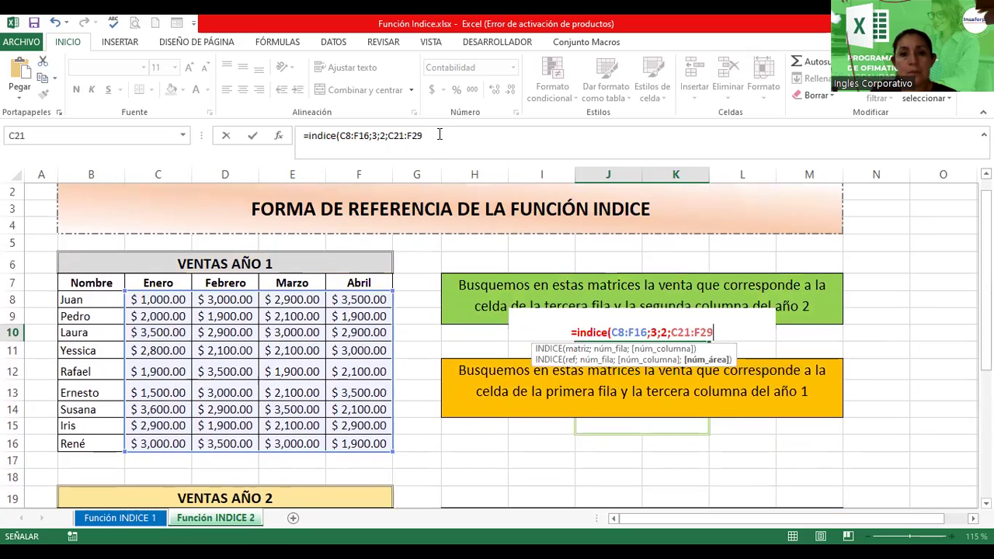
pyautogui.click(440, 134)
pyautogui.write(')')
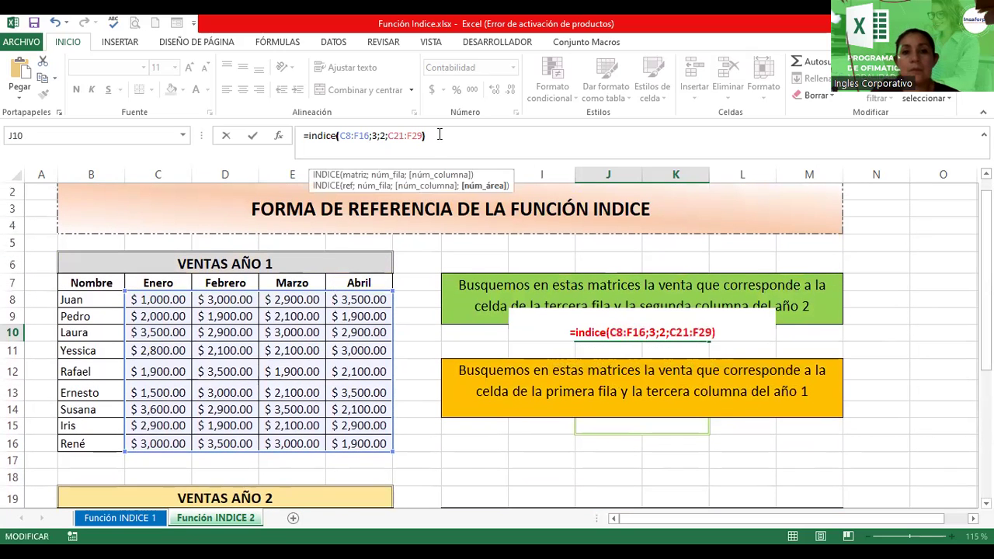
pyautogui.press('Return')
pyautogui.press('Up')
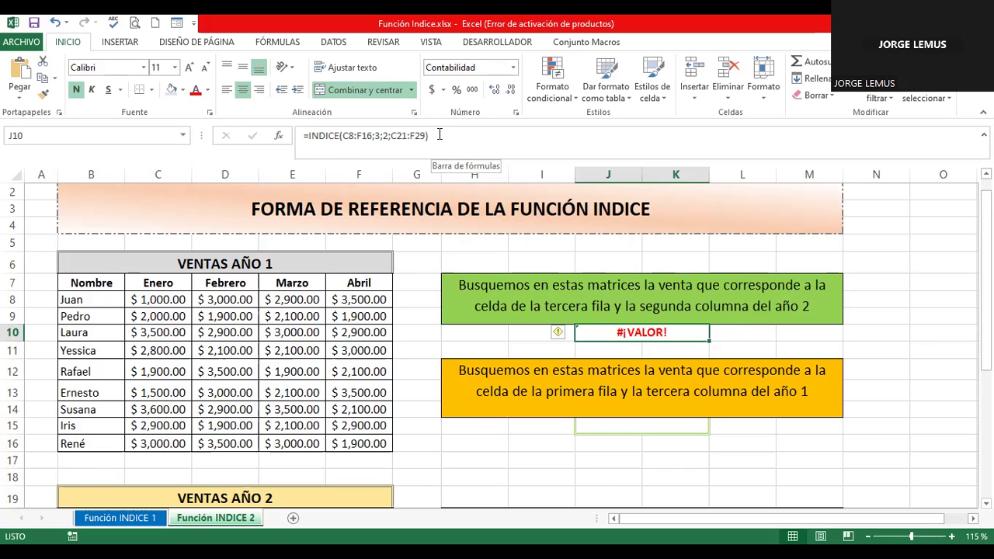
# - Re-enter J10 as =INDICE(C20:F29;3;2), returning $5,000.00 from Ventas año 2
pyautogui.press('Delete')
pyautogui.write('=')
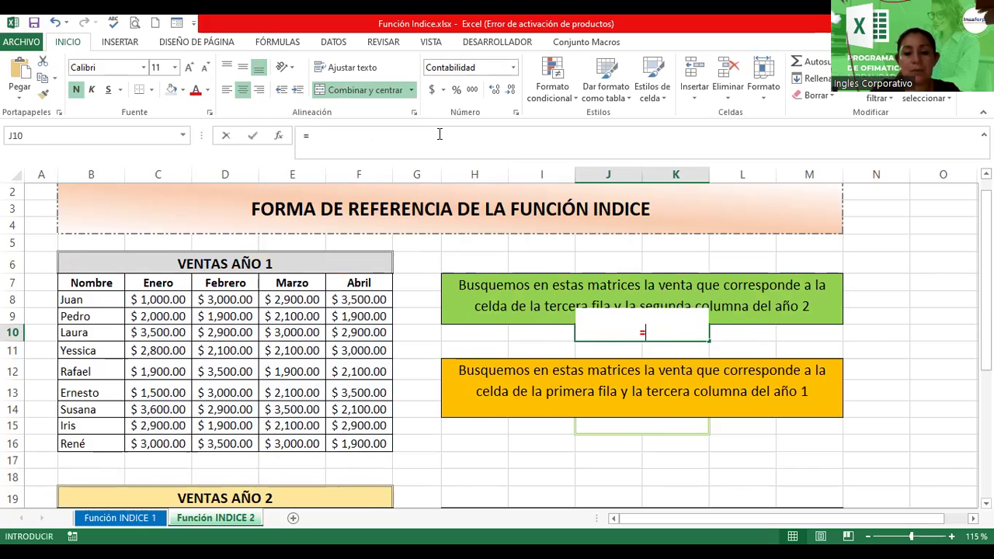
pyautogui.write('i')
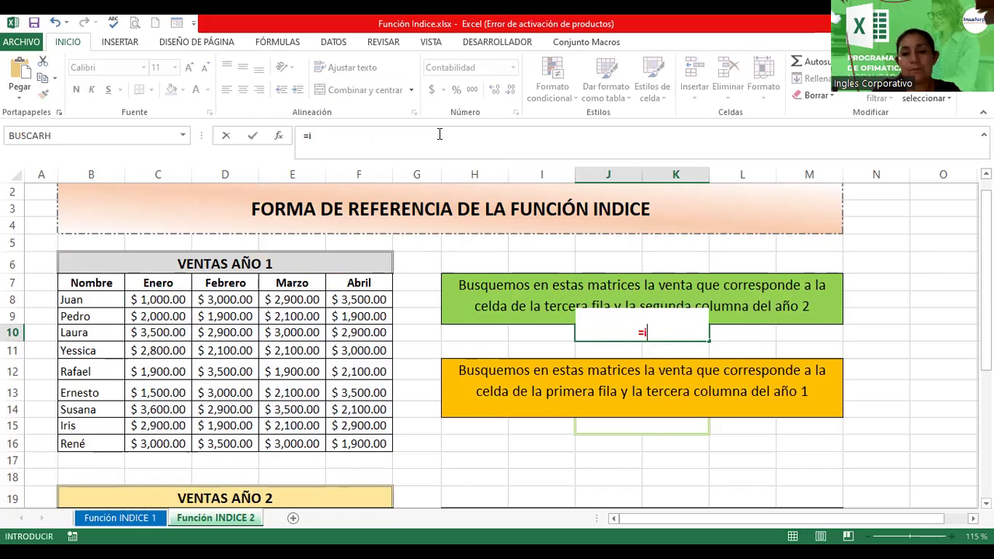
pyautogui.write('ndice(')
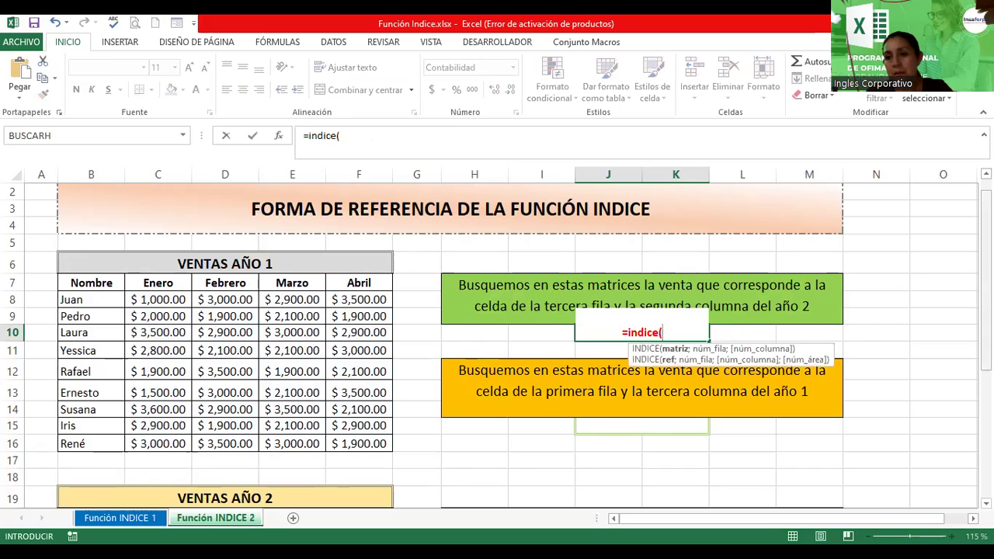
pyautogui.scroll(-2, 224, 473)
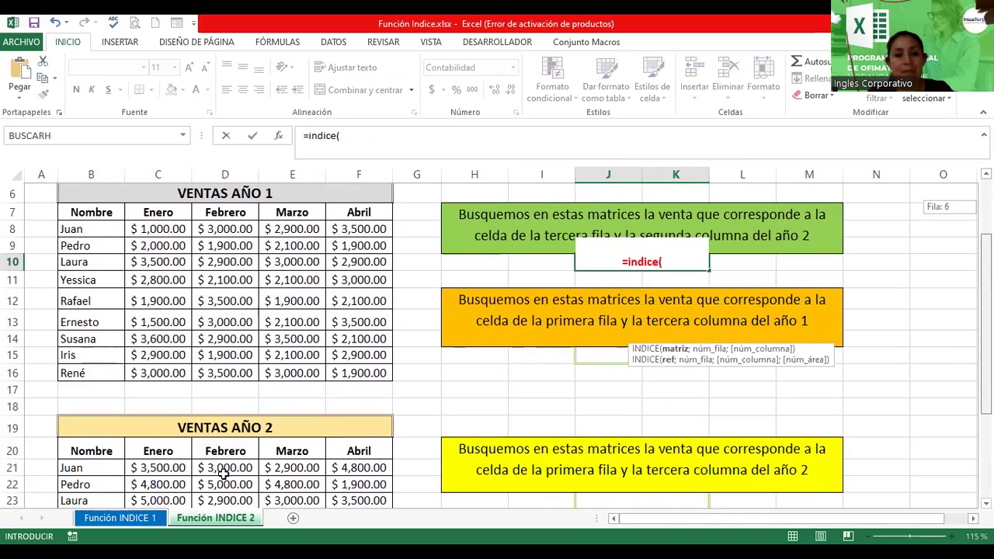
pyautogui.moveTo(148, 448); pyautogui.dragTo(192, 476)
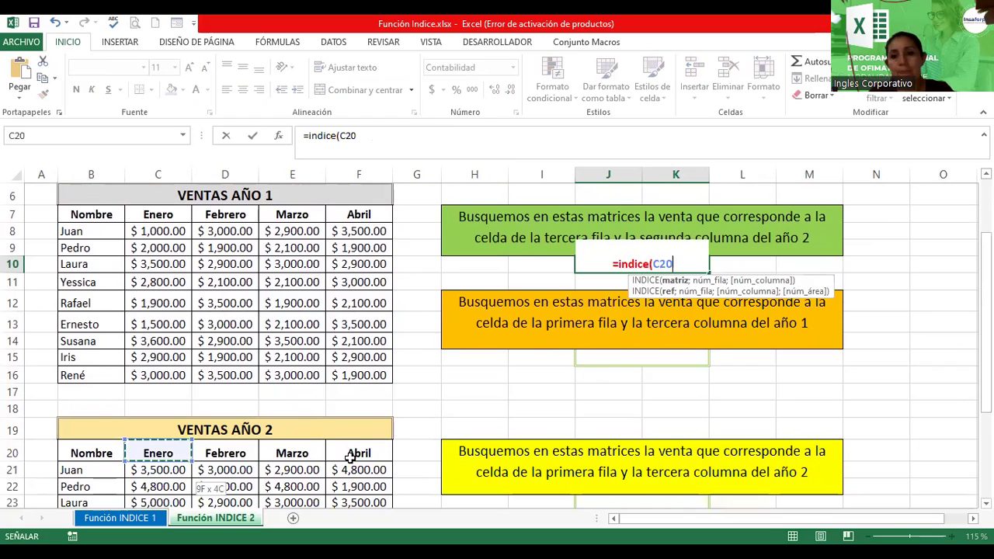
pyautogui.moveTo(192, 476); pyautogui.dragTo(358, 464)
pyautogui.scroll(4, 358, 465)
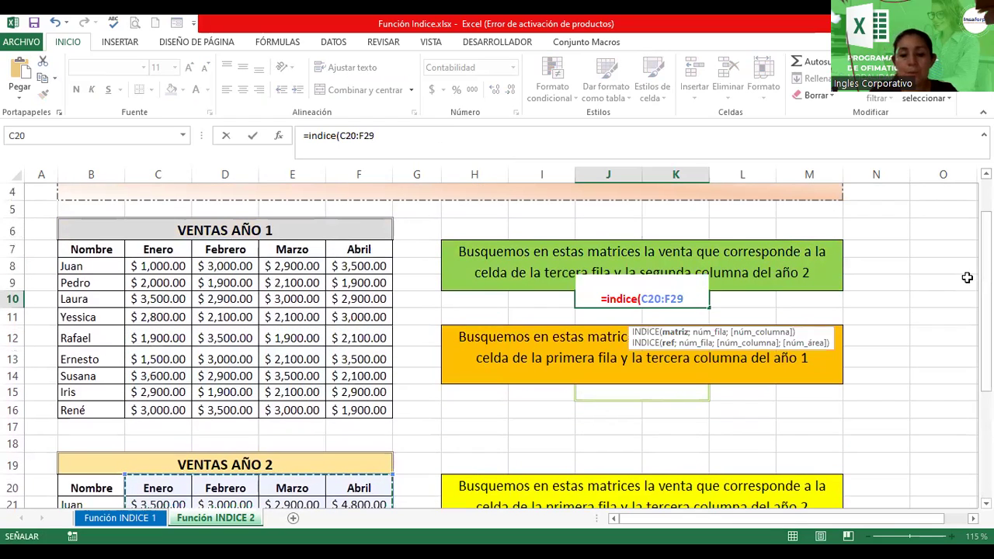
pyautogui.write(';')
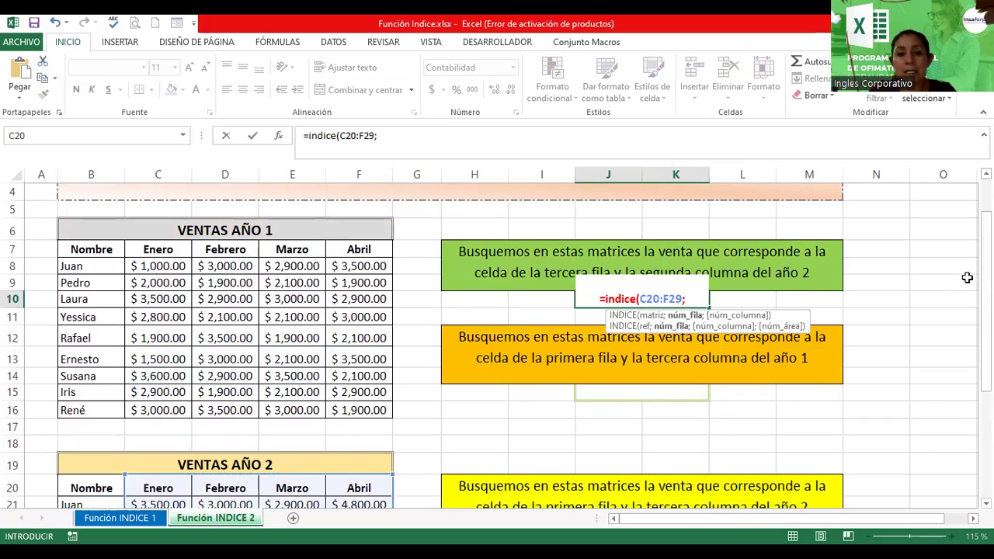
pyautogui.write('3')
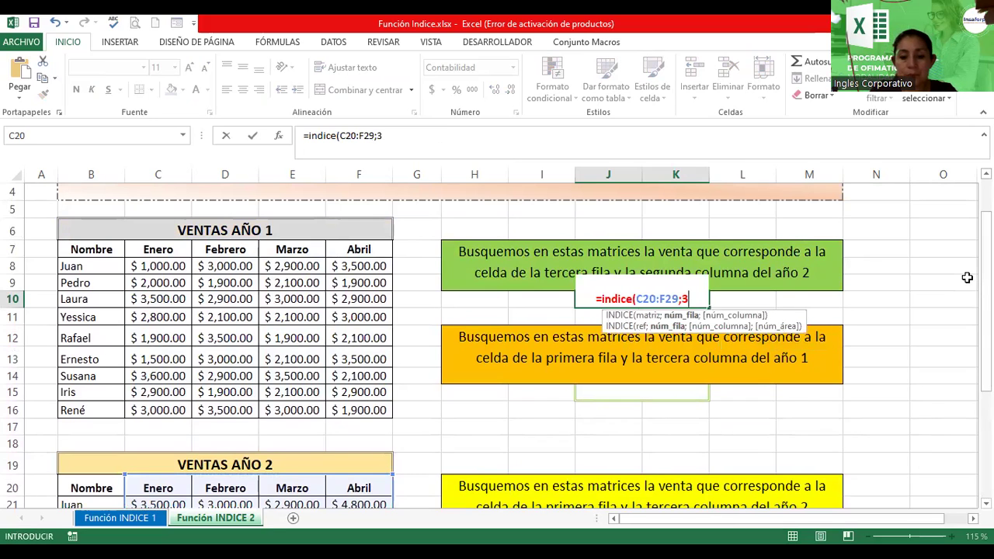
pyautogui.write(';')
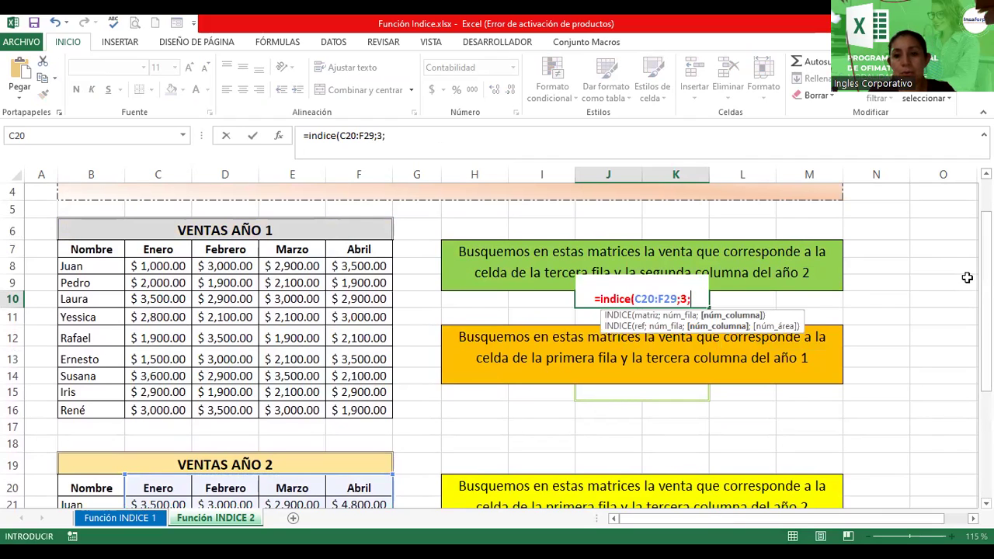
pyautogui.write('2)')
pyautogui.press('Return')
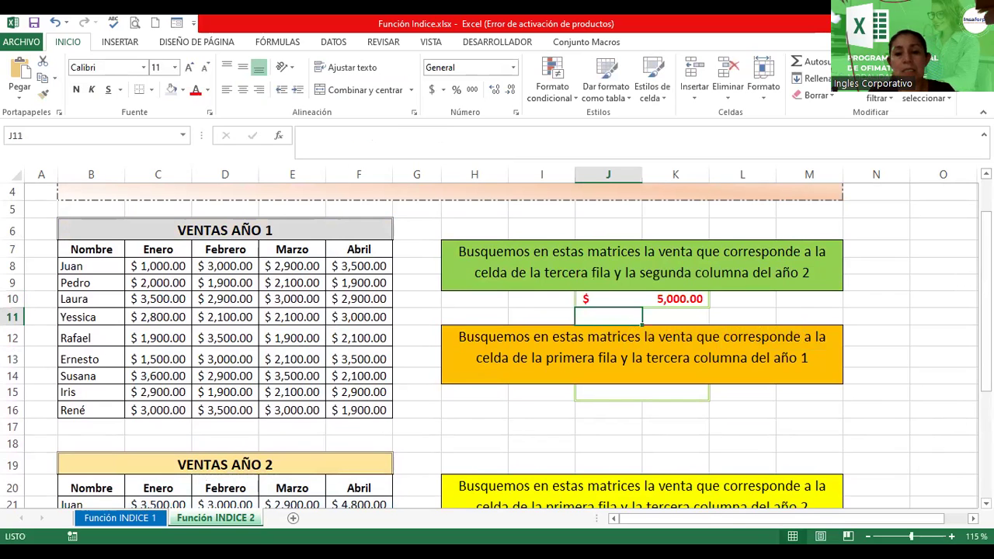
# - Open J10's formula =INDICE(C20:F29;3;2) for editing to check its range
pyautogui.moveTo(985, 303)
pyautogui.mouseDown()
pyautogui.moveTo(985, 408)
pyautogui.moveTo(985, 334)
pyautogui.mouseUp()
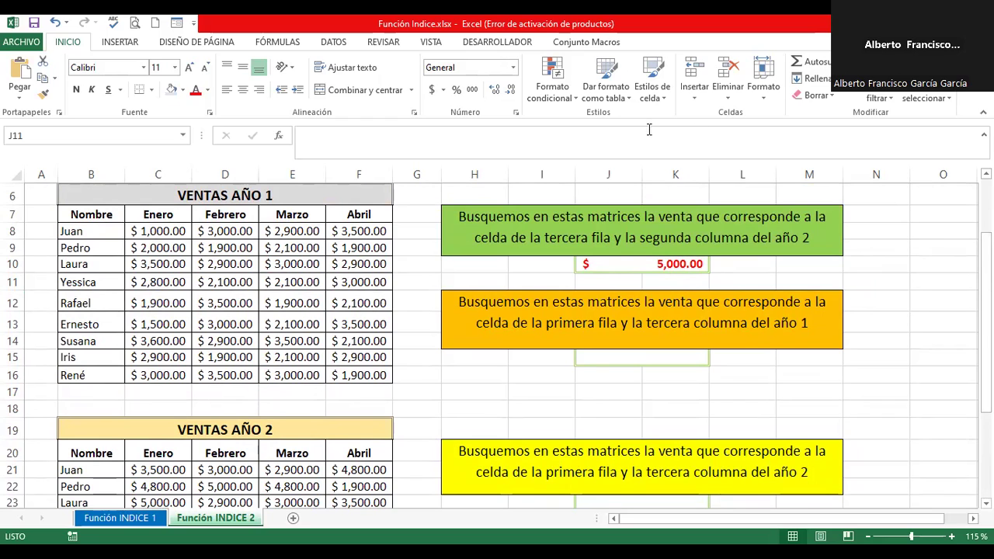
pyautogui.click(649, 264)
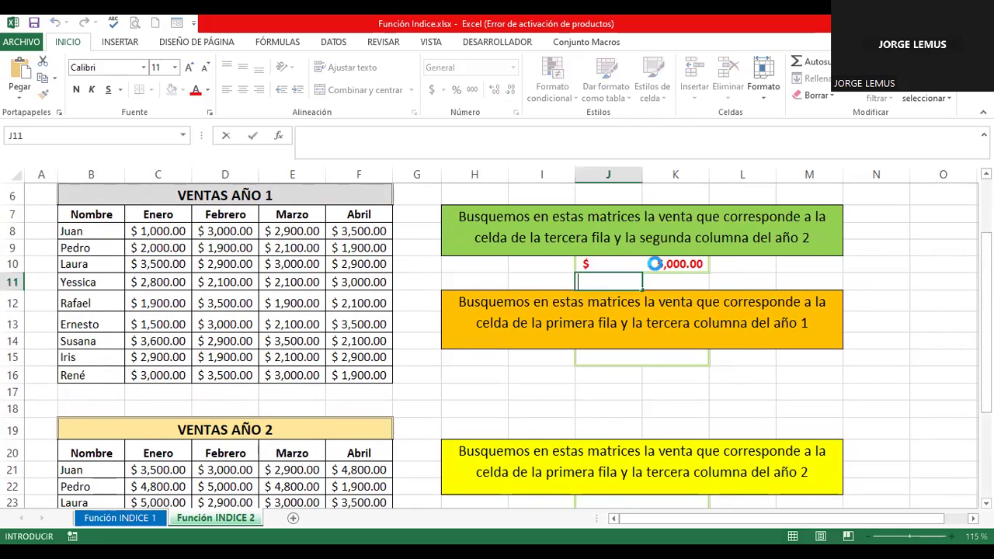
pyautogui.doubleClick(649, 264)
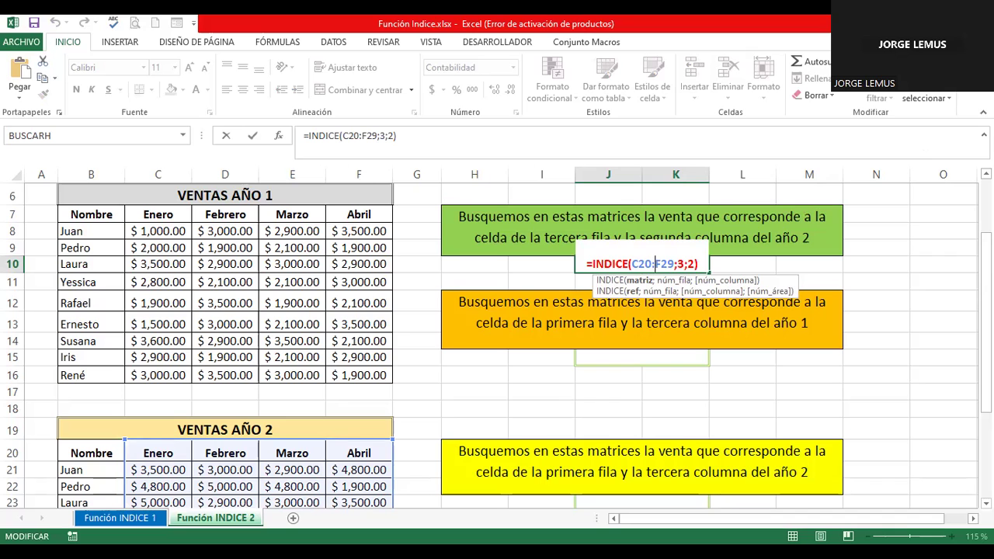
# - Change J10's range start from C20 to C21 so =INDICE(C21:F29;3;2) returns $2,900.00
pyautogui.moveTo(985, 237); pyautogui.dragTo(986, 261)
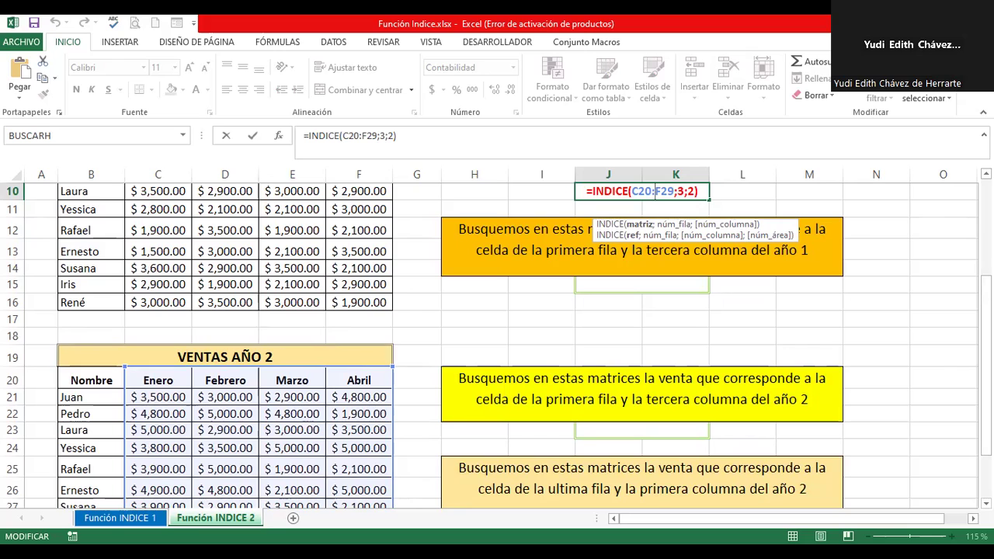
pyautogui.click(650, 190)
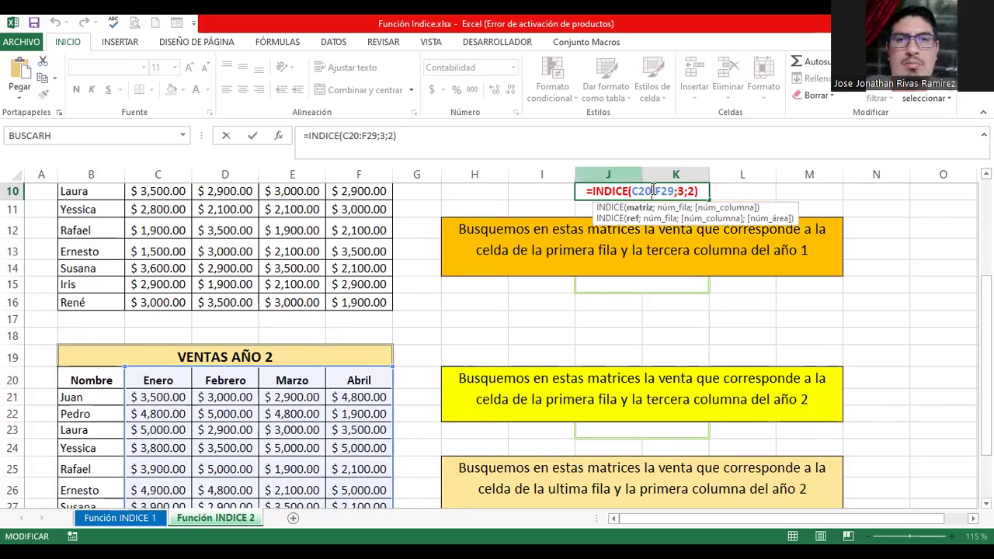
pyautogui.press('BackSpace')
pyautogui.write('1')
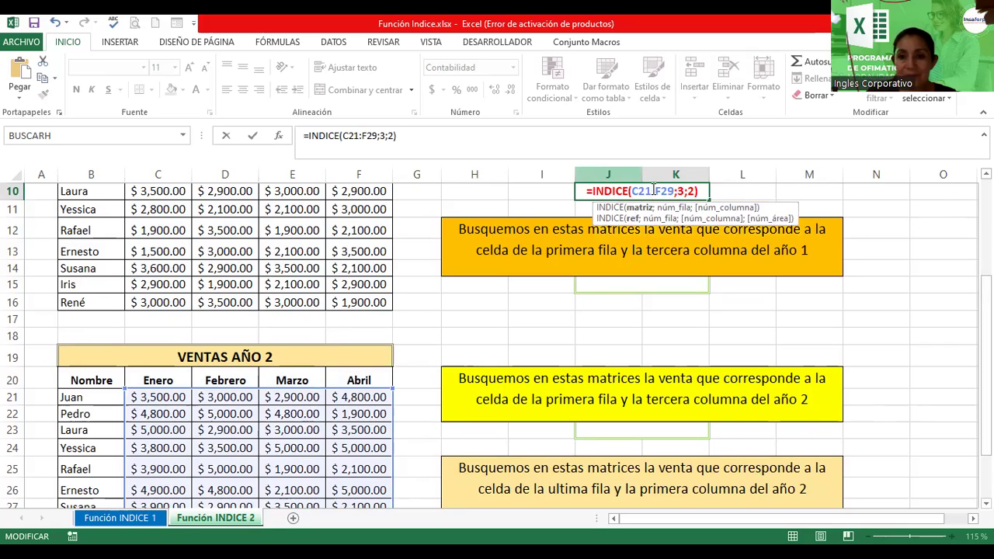
pyautogui.press('Return')
pyautogui.moveTo(985, 353); pyautogui.dragTo(985, 299)
pyautogui.click(943, 265)
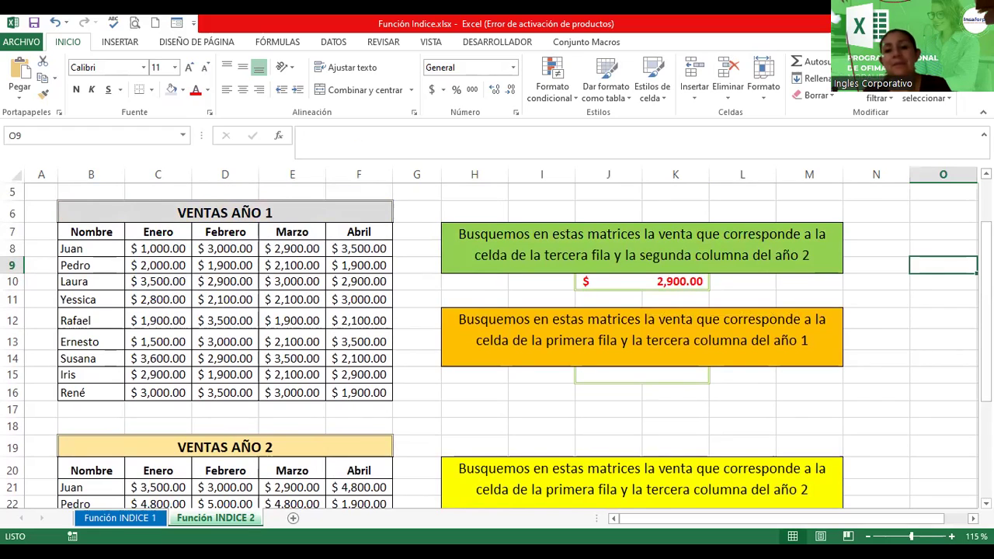
pyautogui.click(597, 376)
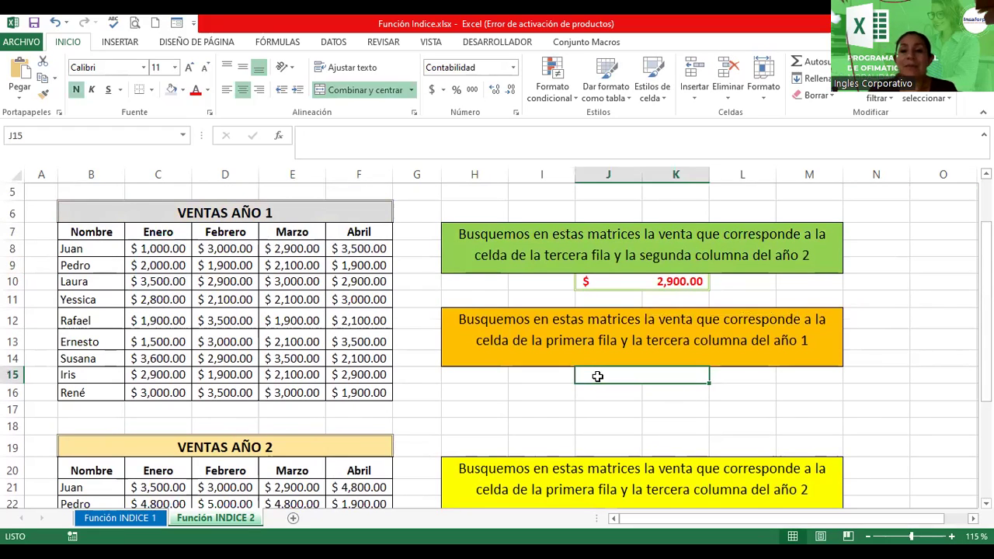
pyautogui.click(642, 281)
pyautogui.doubleClick(642, 281)
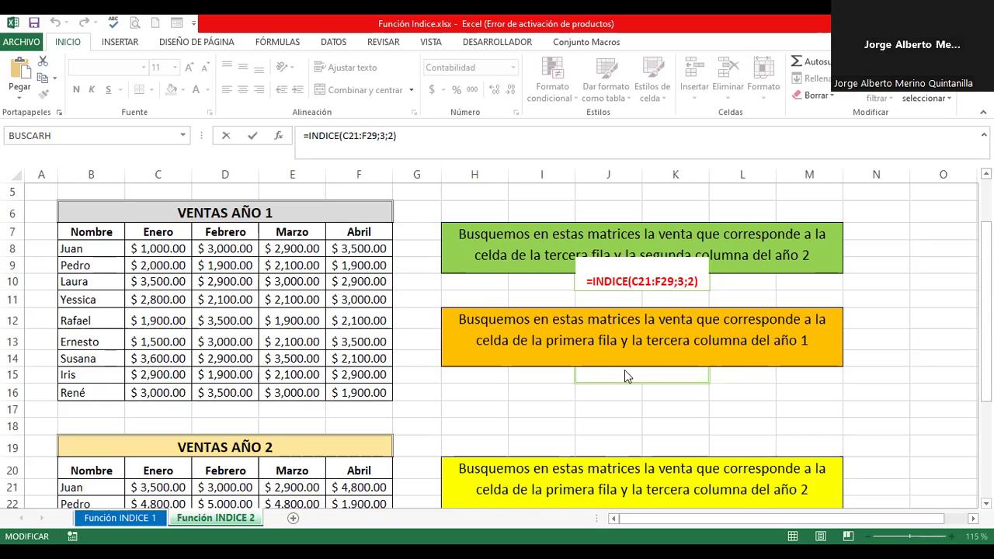
pyautogui.doubleClick(700, 280)
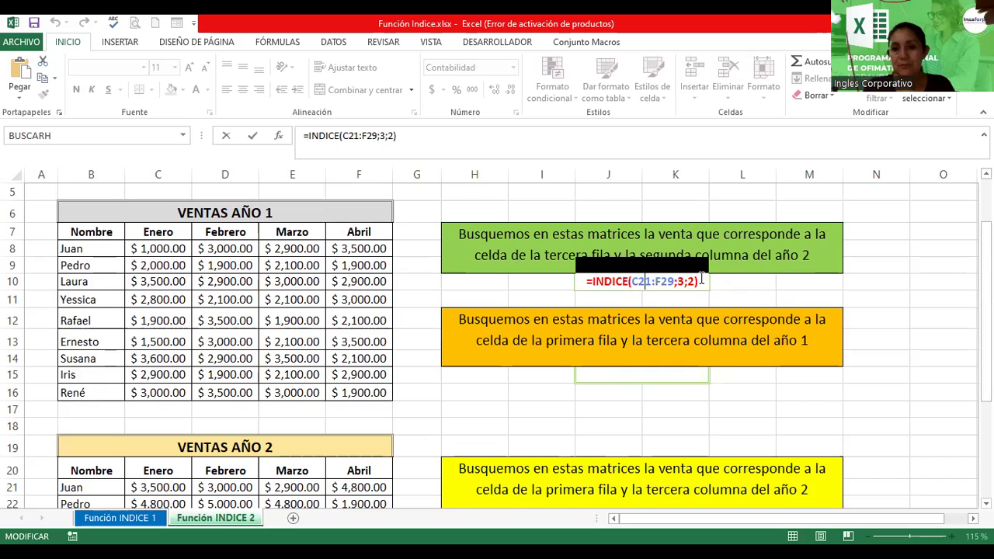
pyautogui.press('Return')
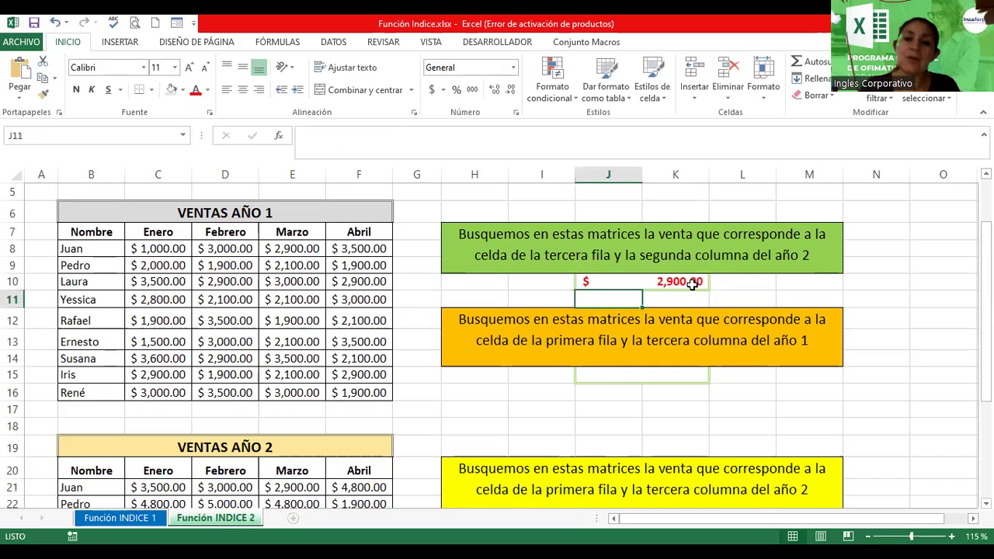
pyautogui.click(651, 377)
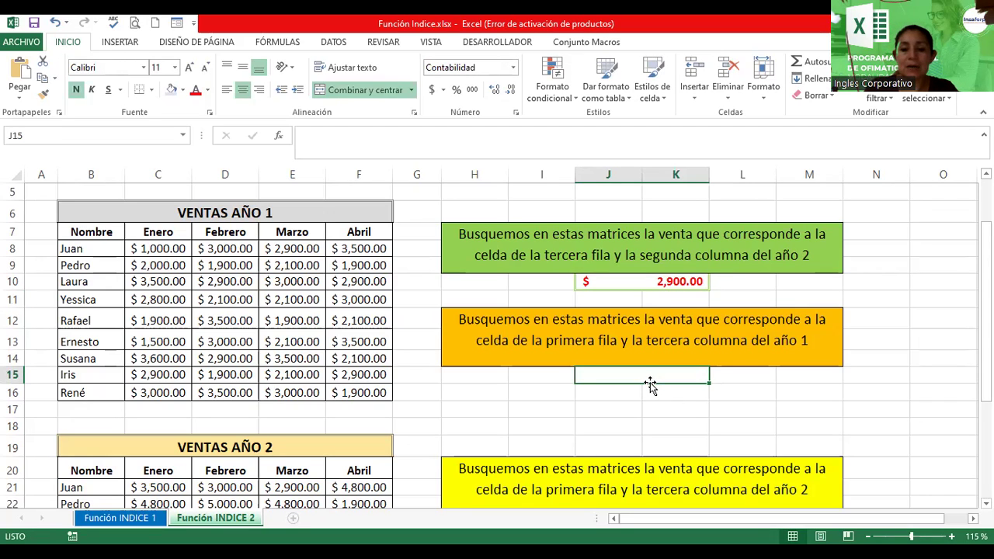
# - Enter =INDICE(C8:F16;1;3) in J15, returning $2,900.00 from the Ventas año 1 table
pyautogui.write('=i')
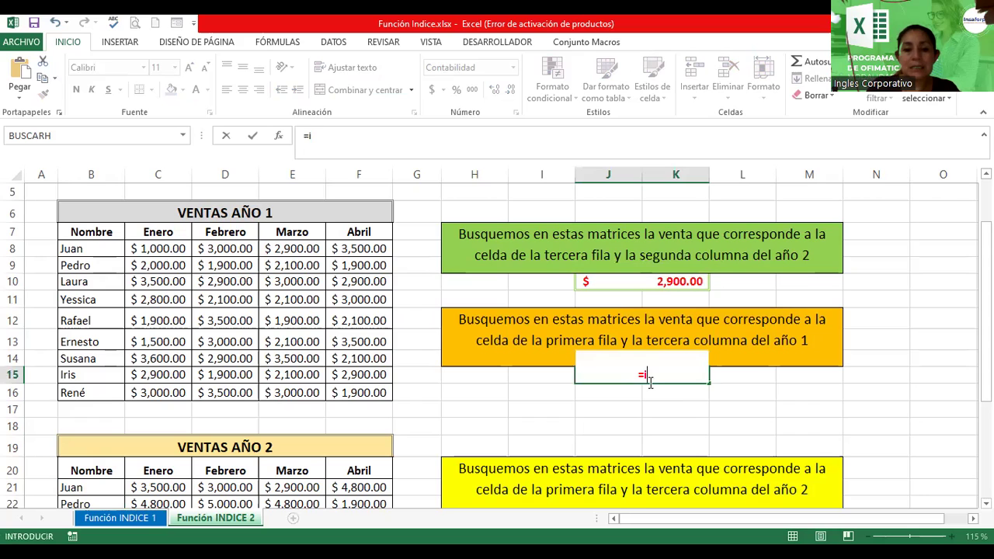
pyautogui.write('ndice(')
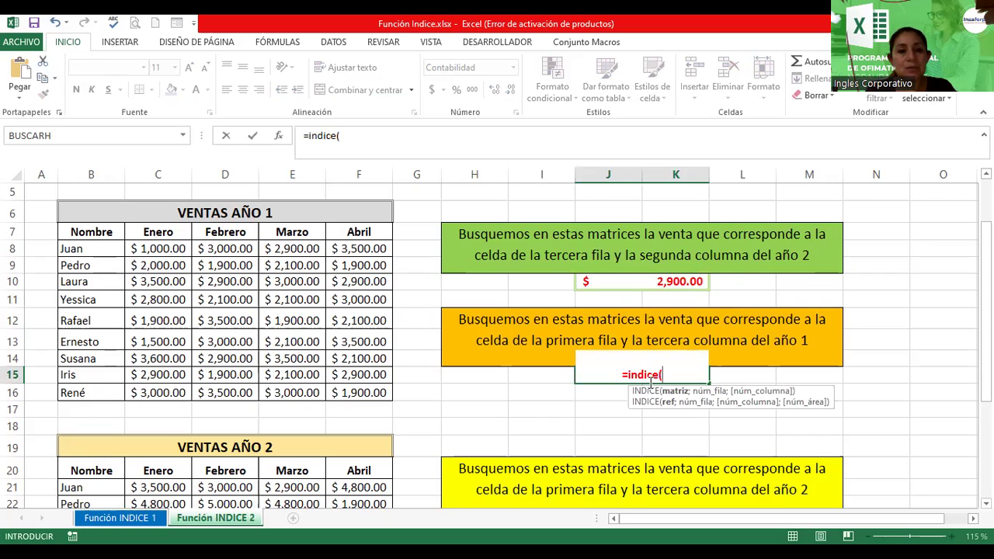
pyautogui.click(149, 247)
pyautogui.moveTo(355, 375); pyautogui.dragTo(353, 392)
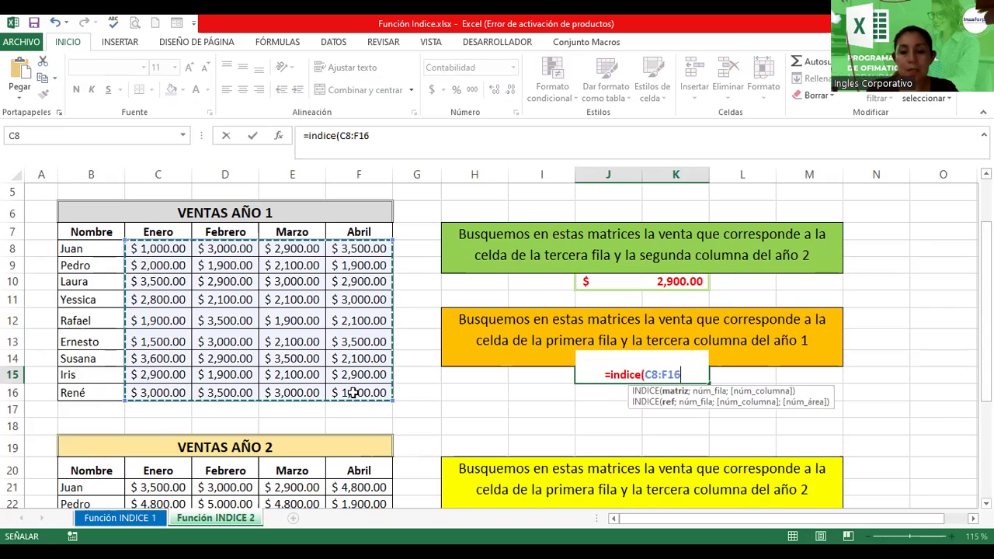
pyautogui.write(';')
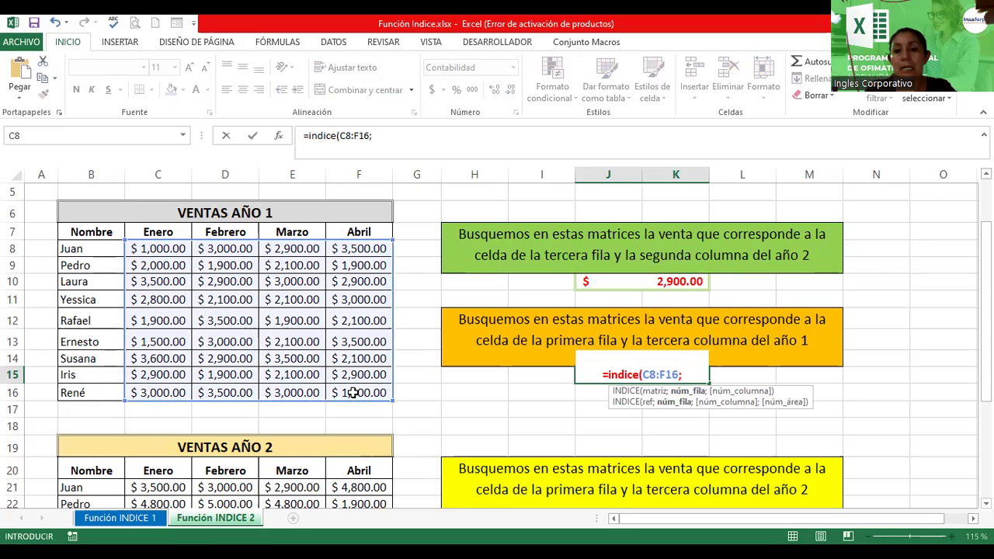
pyautogui.write('1')
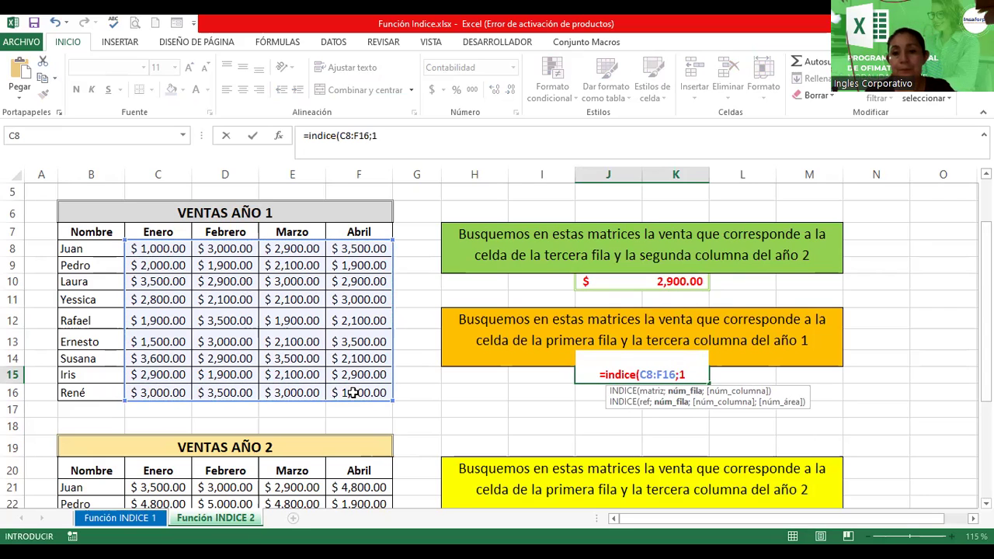
pyautogui.write(';')
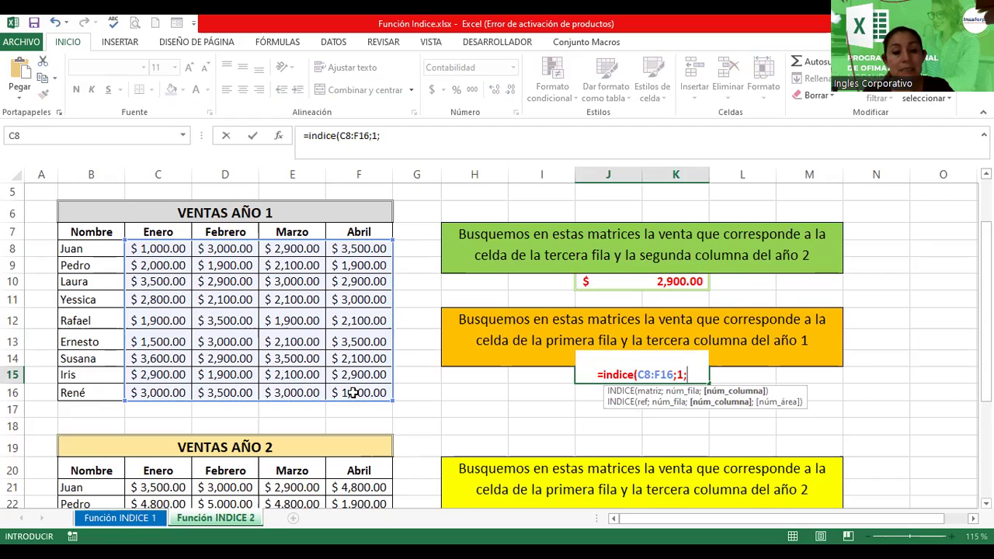
pyautogui.write('3')
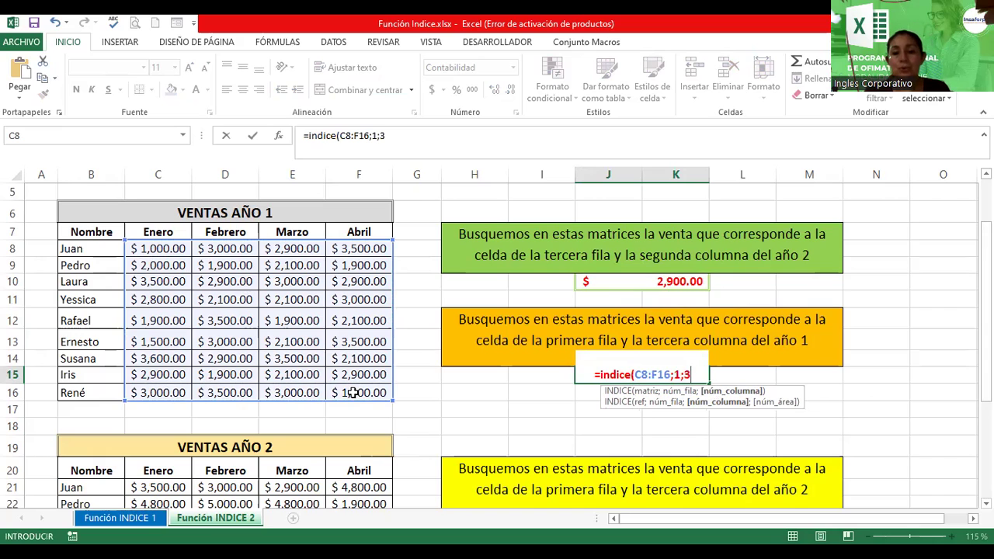
pyautogui.press('Return')
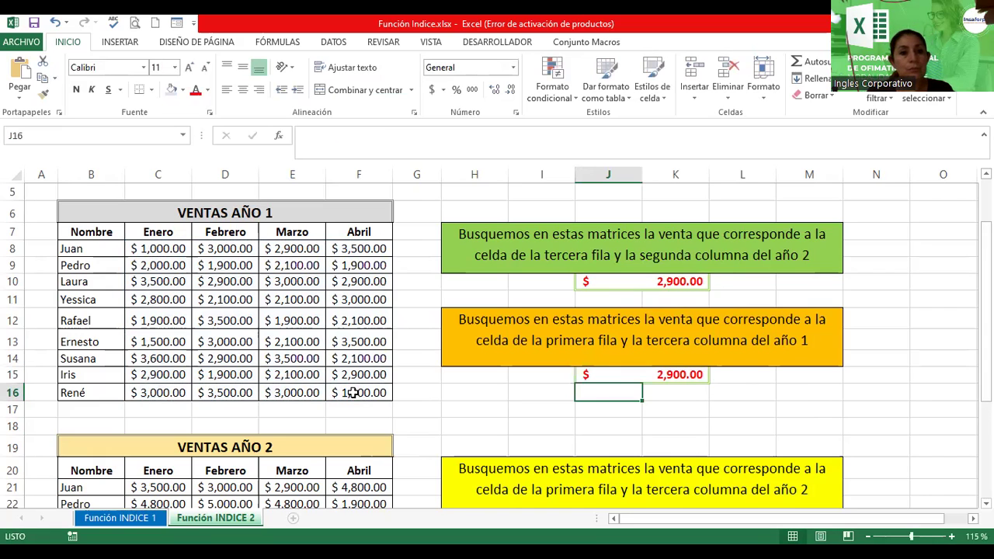
pyautogui.press('Up')
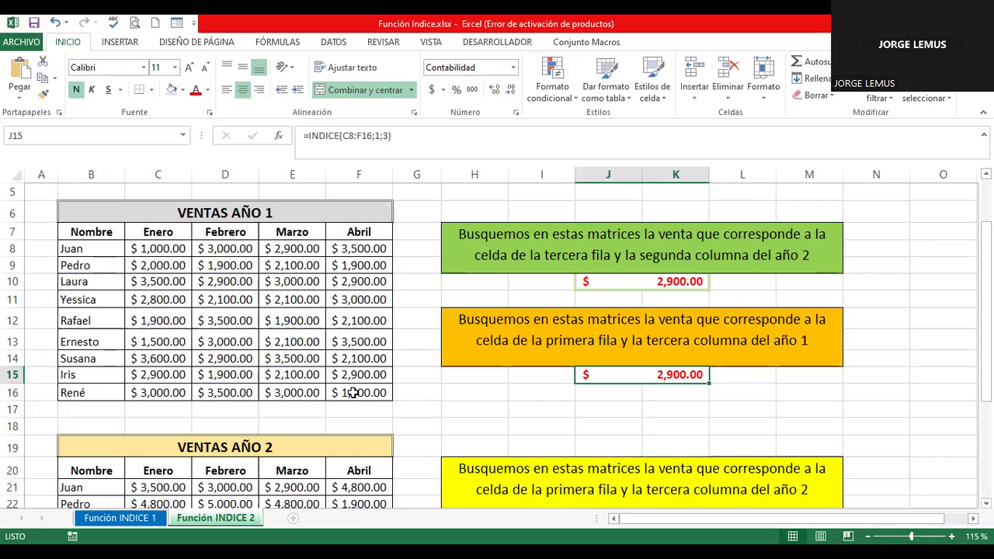
pyautogui.moveTo(985, 233); pyautogui.dragTo(985, 318)
pyautogui.click(618, 397)
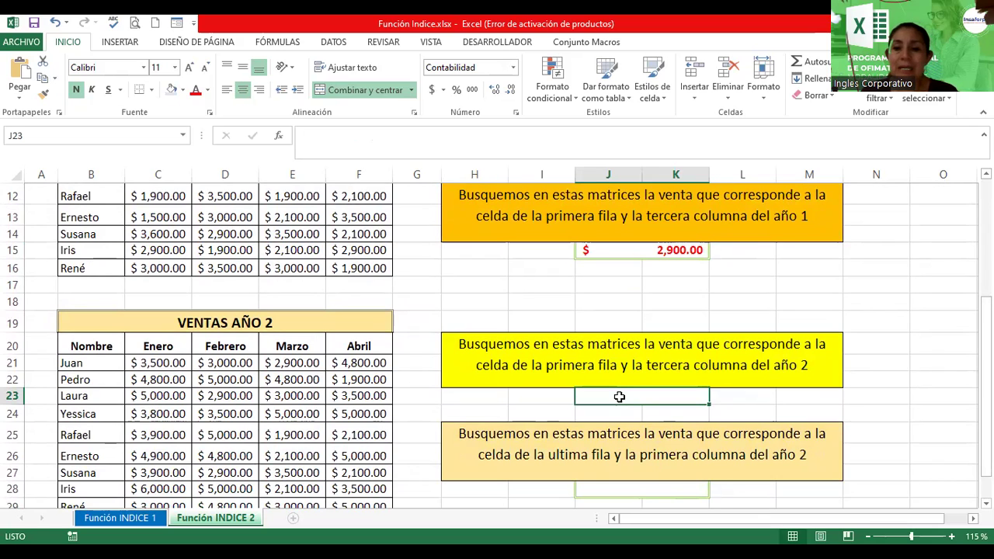
pyautogui.write('=')
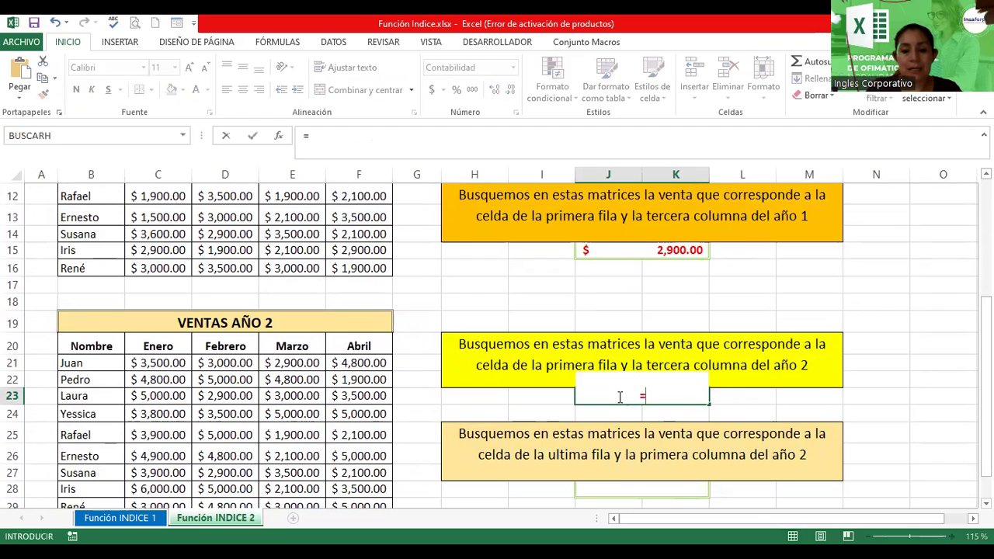
pyautogui.click(619, 397)
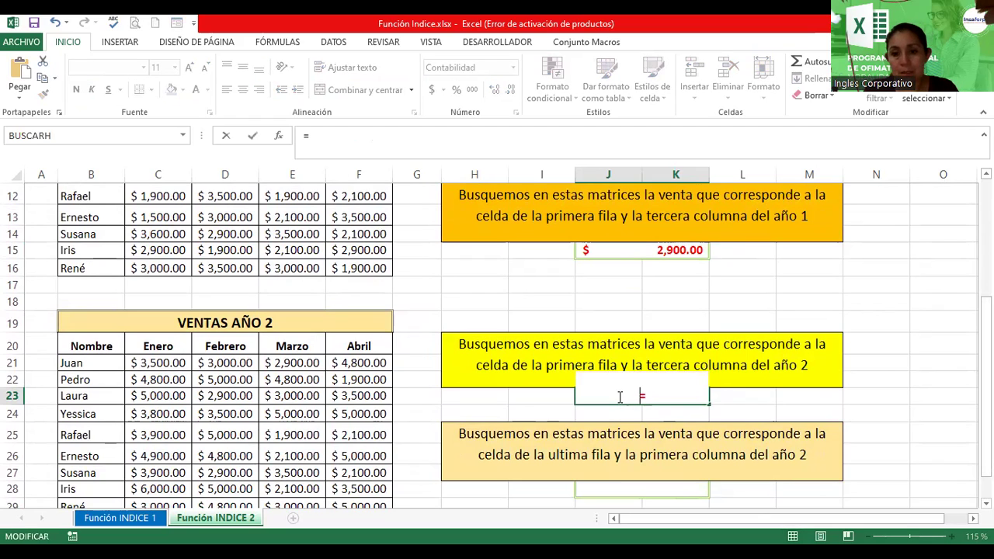
pyautogui.write('i')
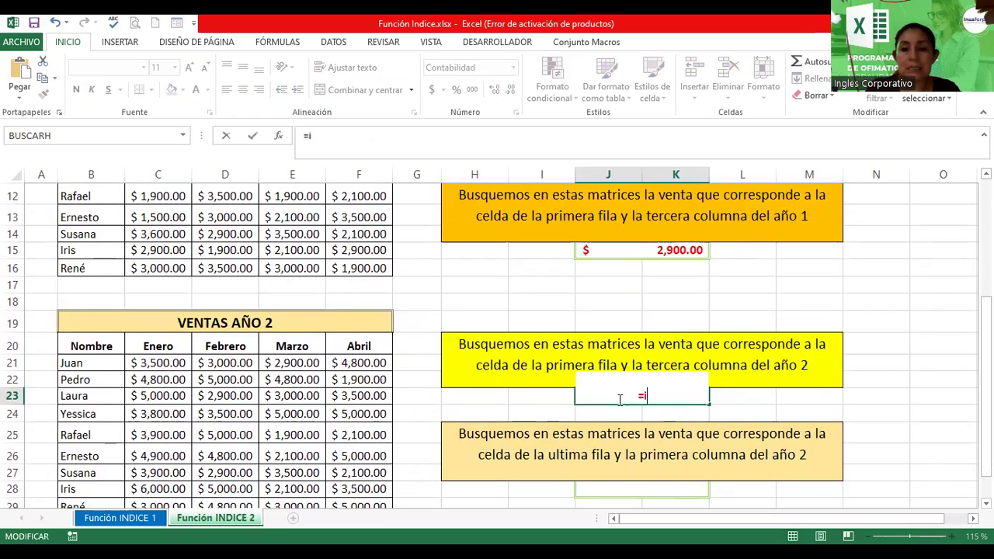
pyautogui.write('ndice')
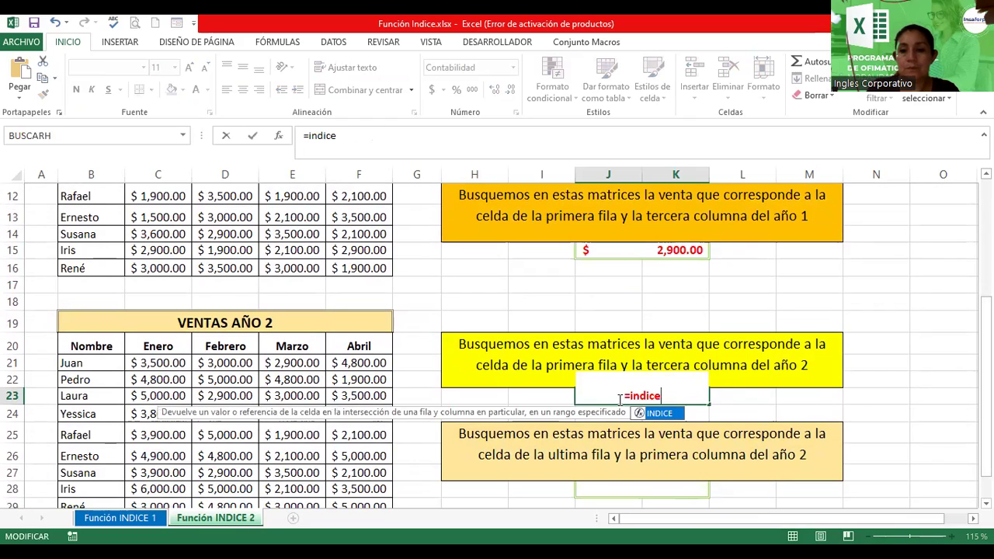
pyautogui.press('Escape')
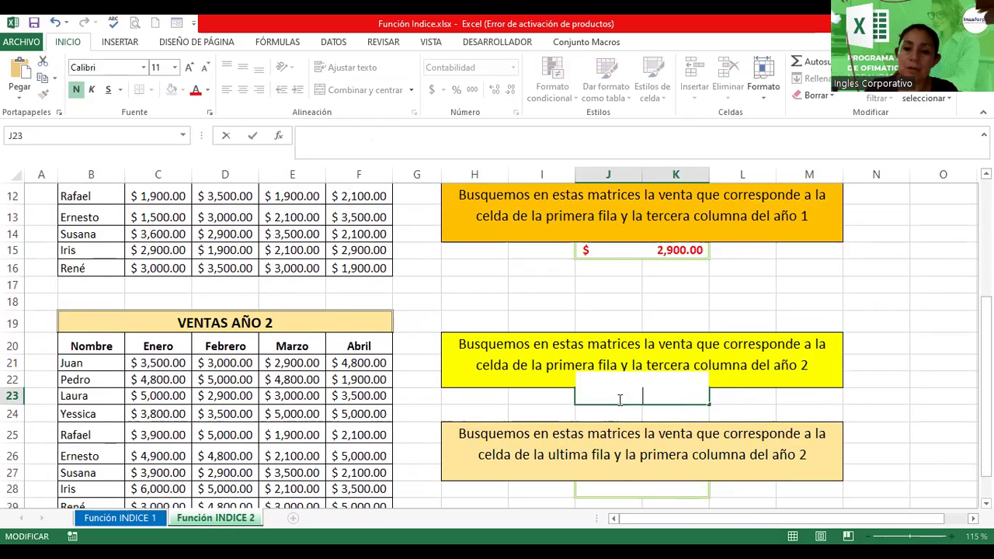
pyautogui.press('Down')
pyautogui.click(624, 395)
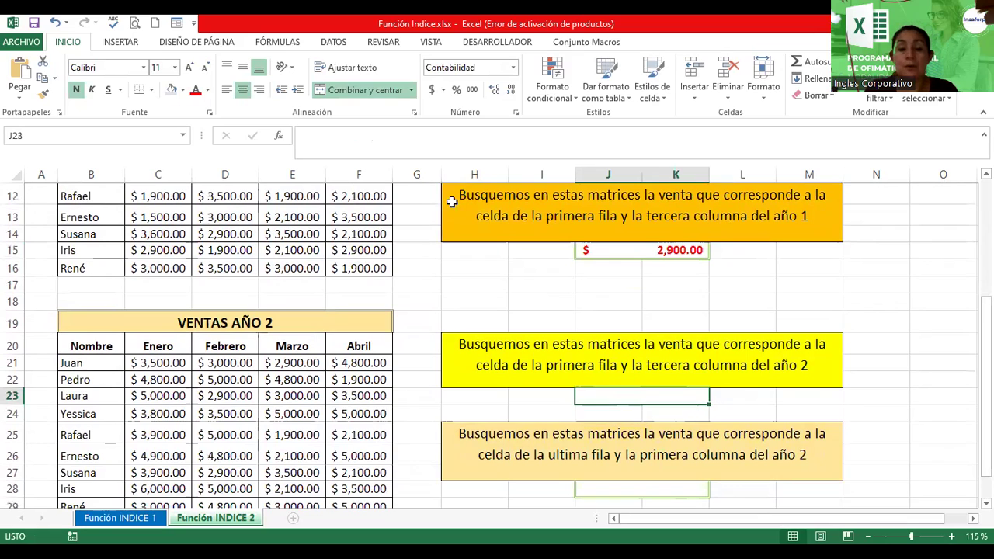
pyautogui.click(279, 137)
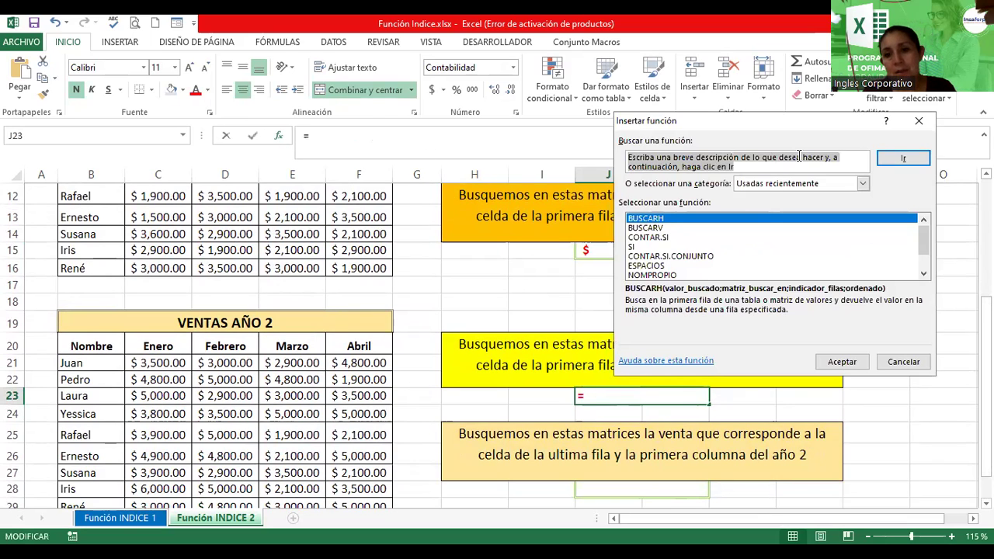
pyautogui.write('indice')
pyautogui.press('Return')
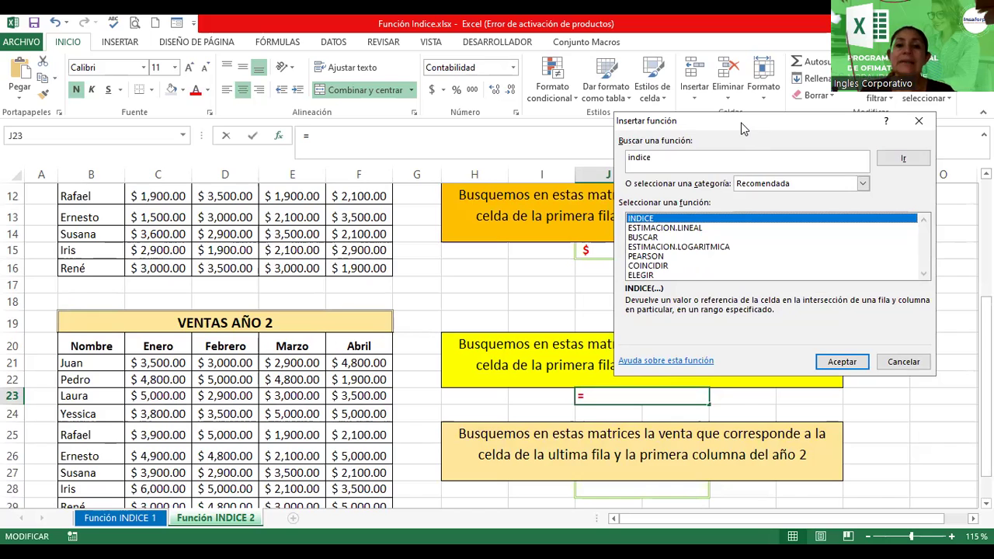
pyautogui.moveTo(741, 129); pyautogui.dragTo(426, 100)
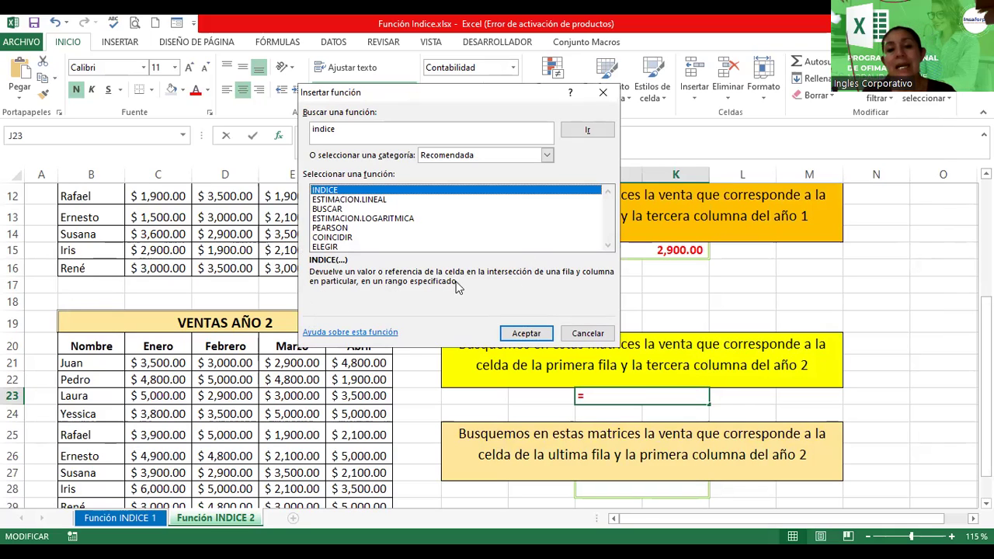
pyautogui.click(525, 332)
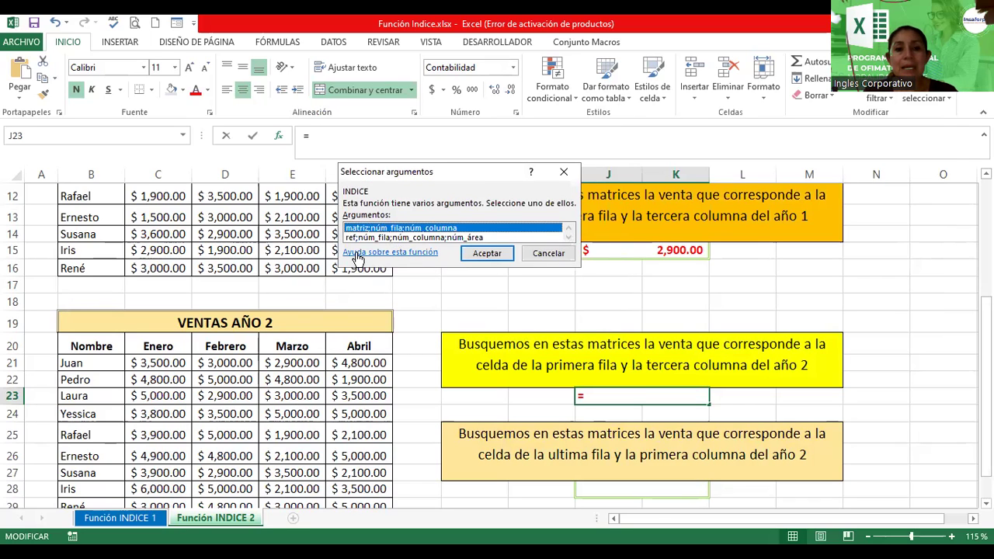
pyautogui.click(359, 237)
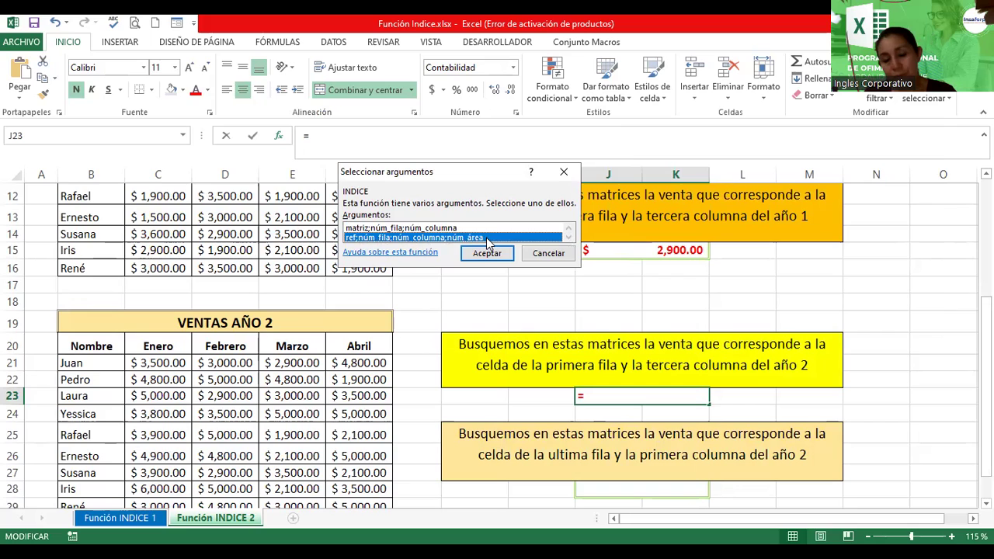
pyautogui.click(380, 228)
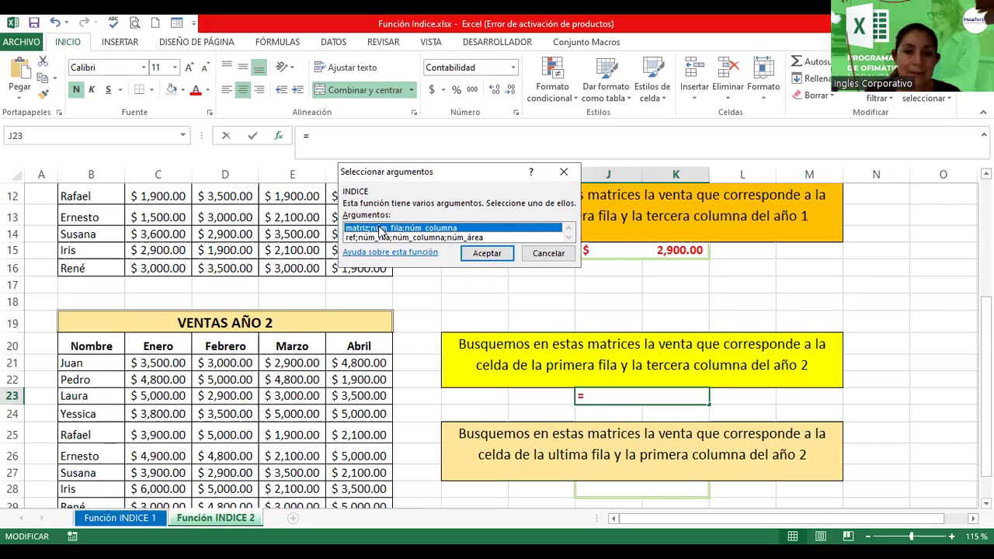
pyautogui.click(487, 253)
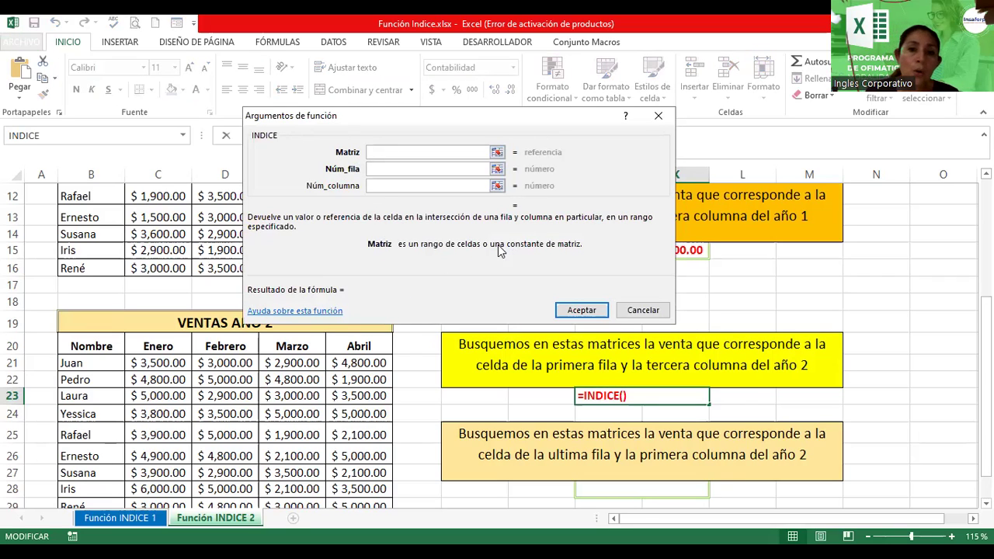
pyautogui.click(425, 169)
pyautogui.click(423, 184)
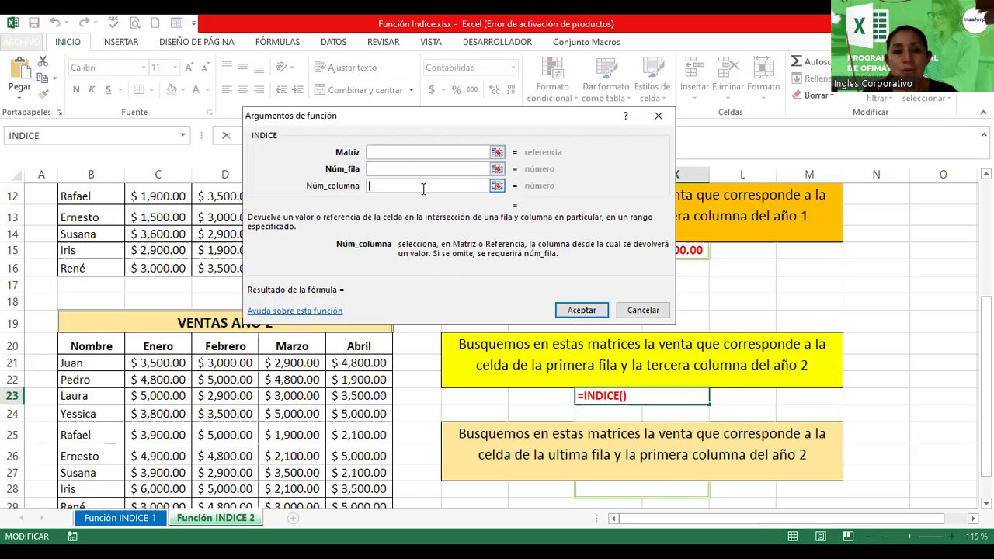
pyautogui.click(627, 310)
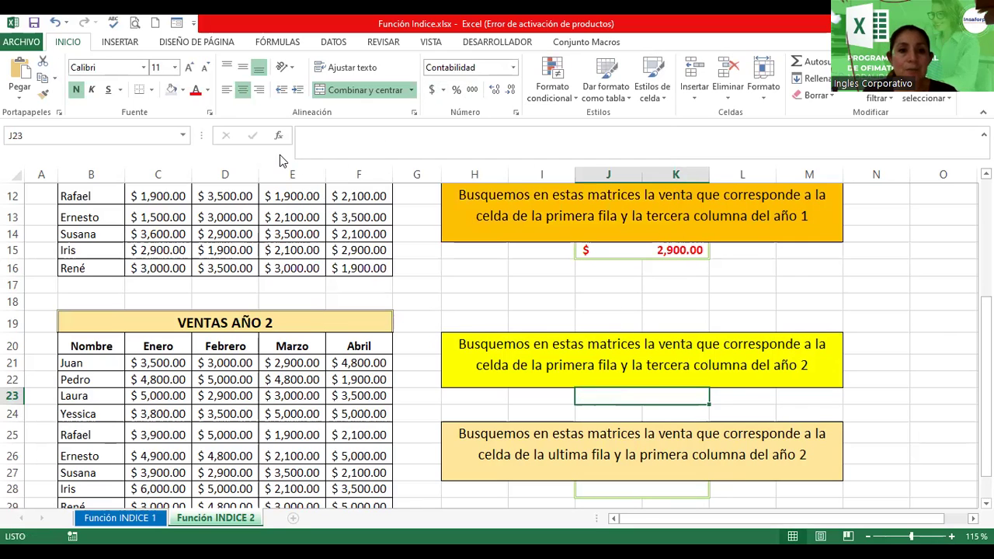
# - Insert INDICE into J23 via the function dialog, choosing the ref;núm_fila;núm_columna;núm_área form
pyautogui.click(281, 144)
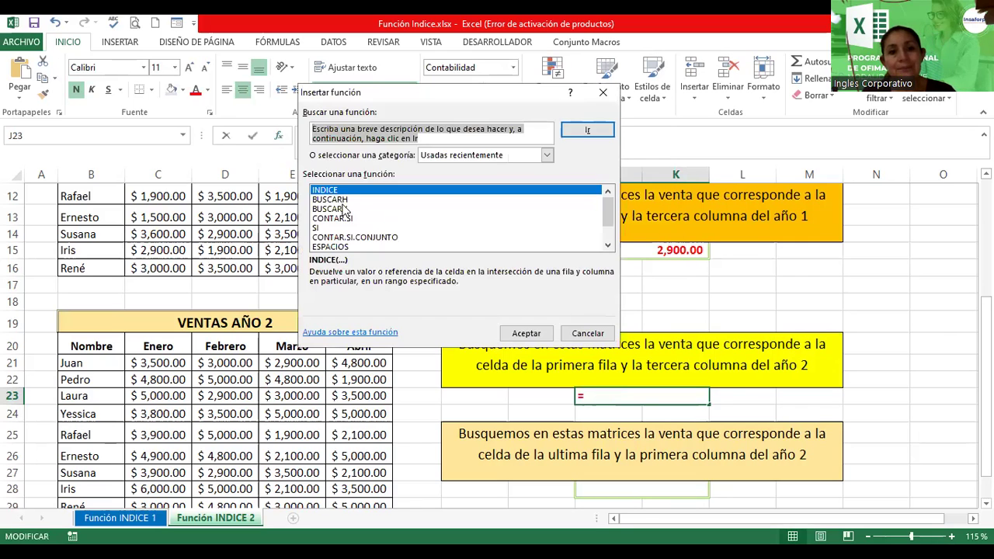
pyautogui.click(526, 333)
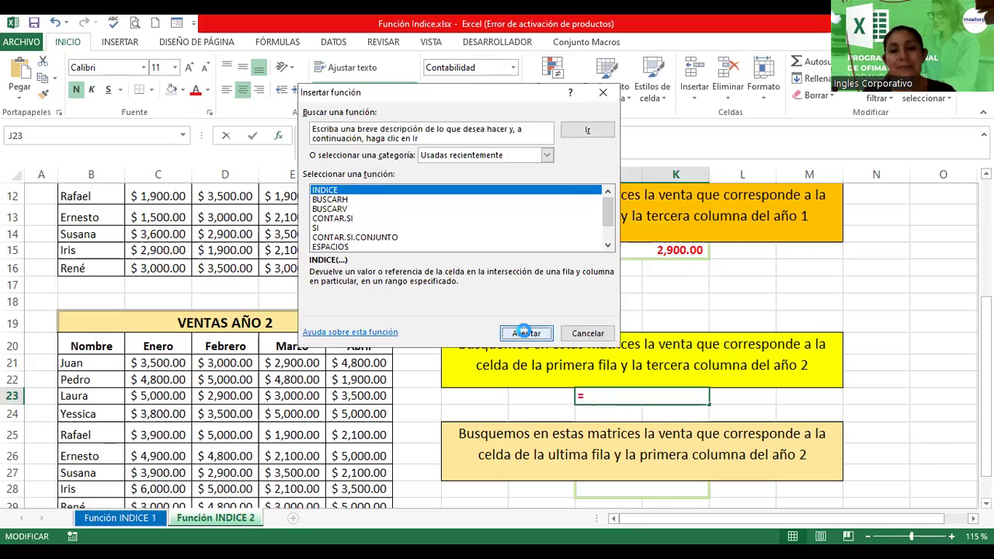
pyautogui.press('Return')
pyautogui.click(408, 236)
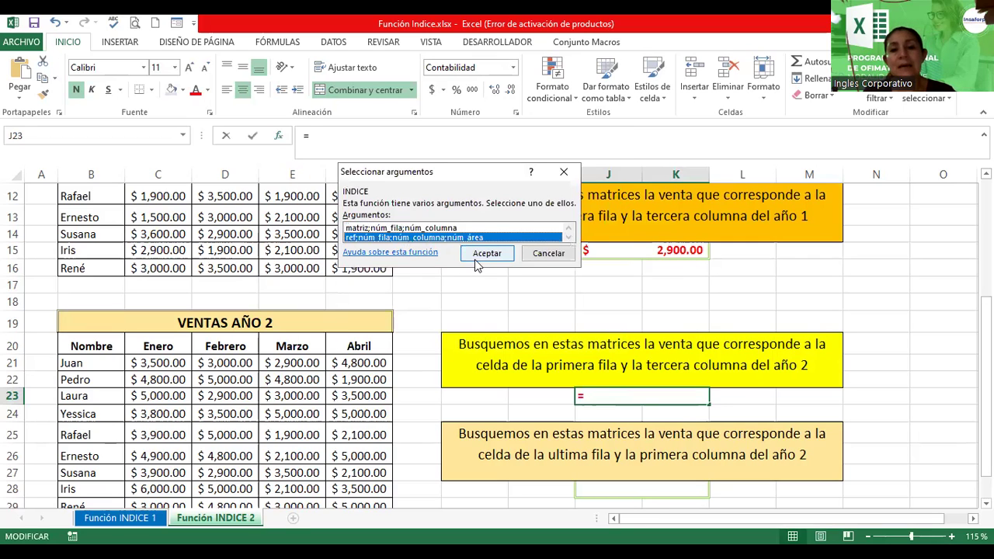
pyautogui.click(478, 259)
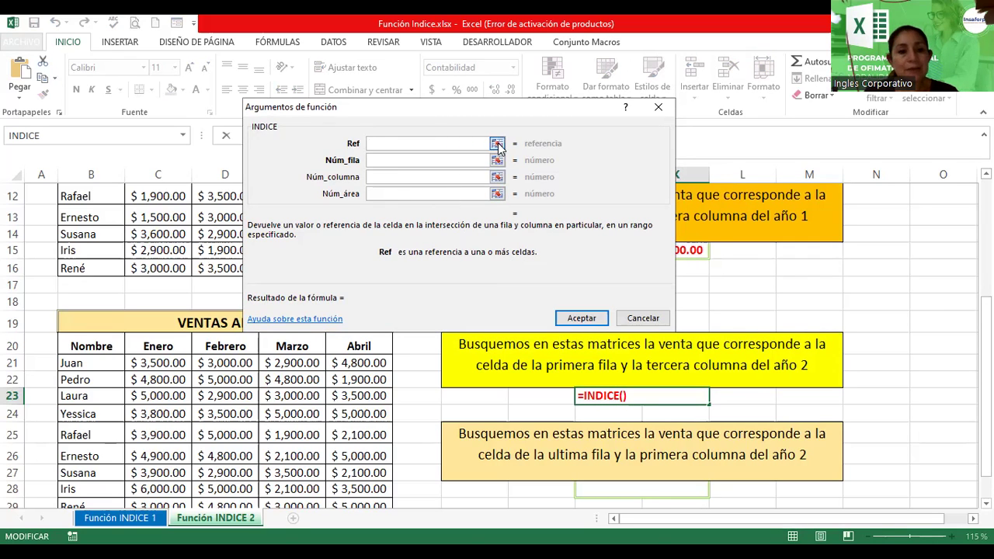
# - Fill the INDICE arguments: Ref B21, Núm_fila 1, Núm_columna 2, Núm_área 1
pyautogui.click(497, 145)
pyautogui.click(76, 361)
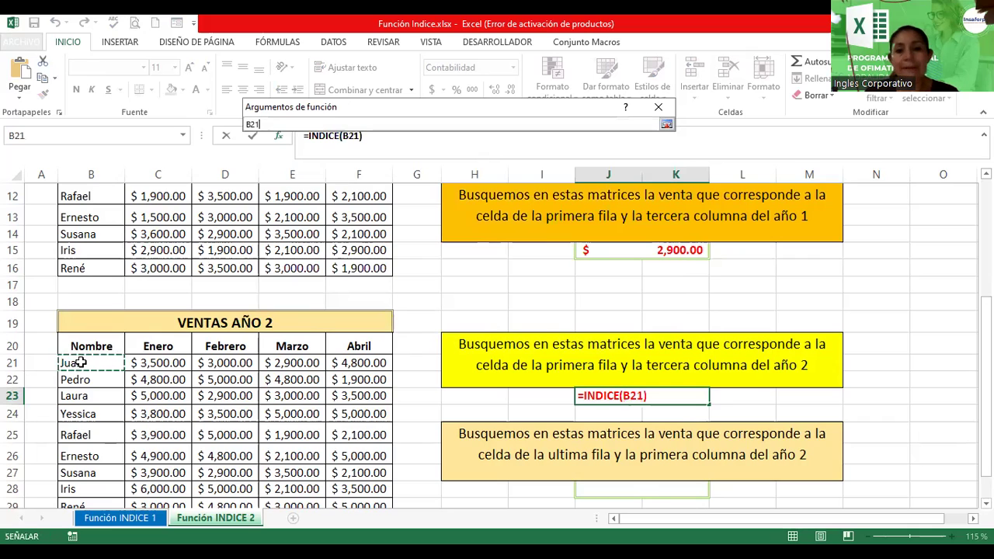
pyautogui.click(666, 124)
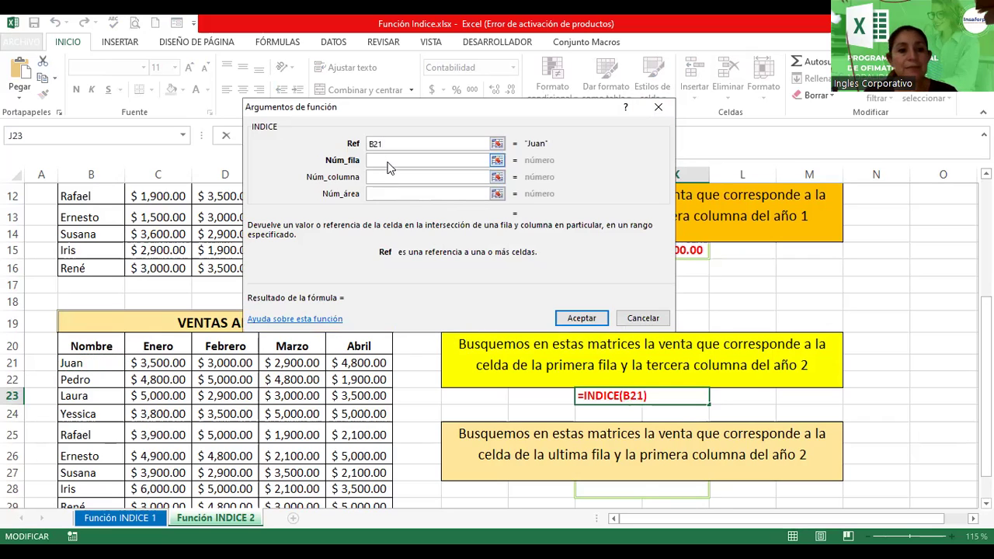
pyautogui.click(389, 160)
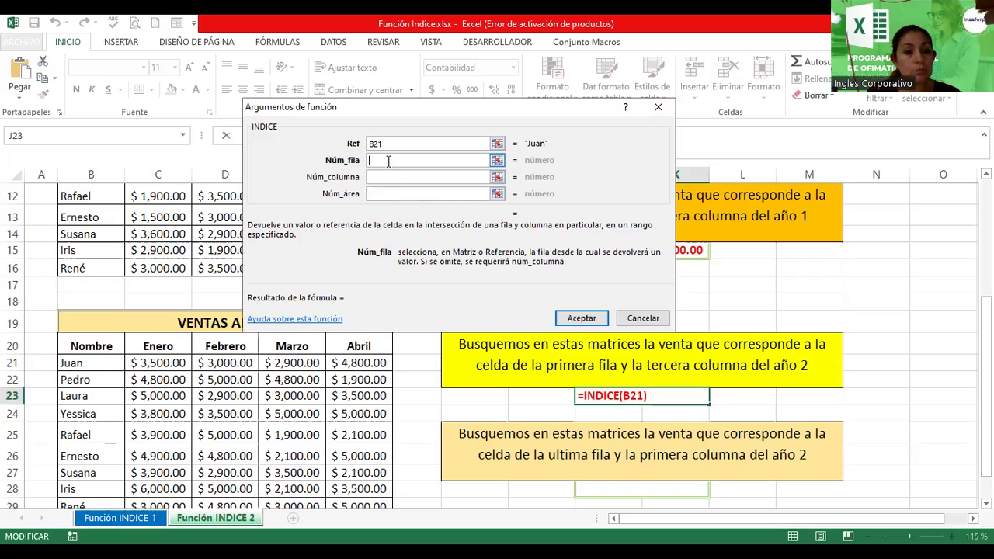
pyautogui.write('1')
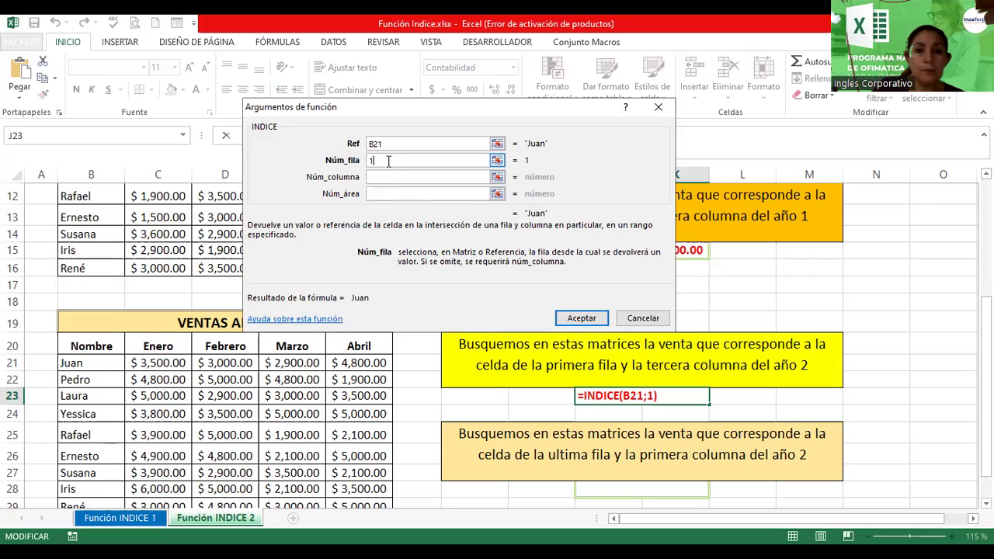
pyautogui.click(385, 176)
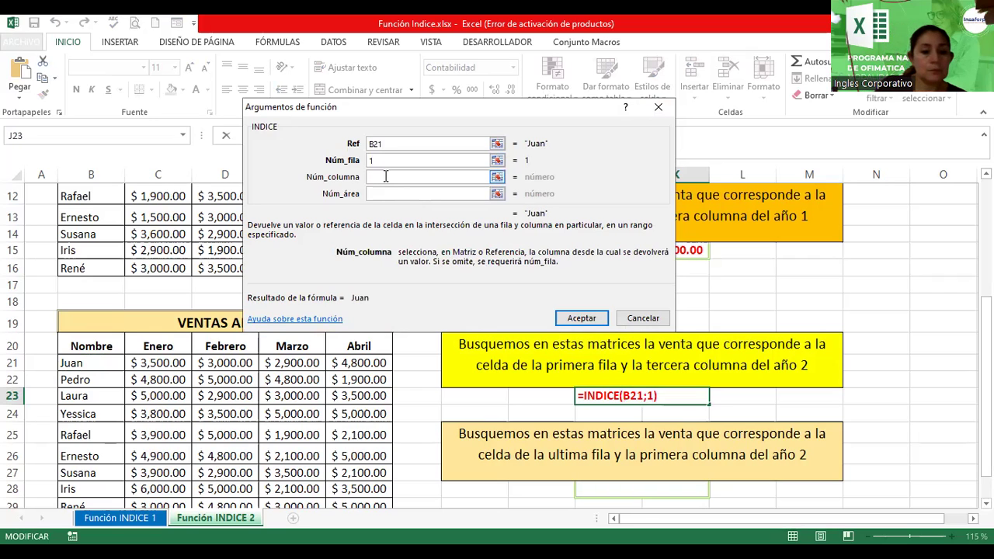
pyautogui.write('2')
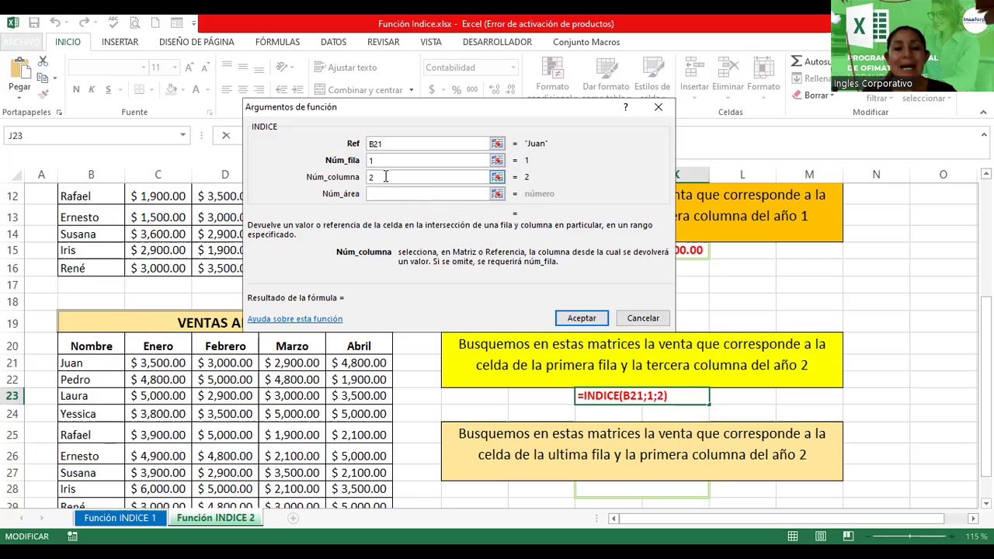
pyautogui.click(380, 160)
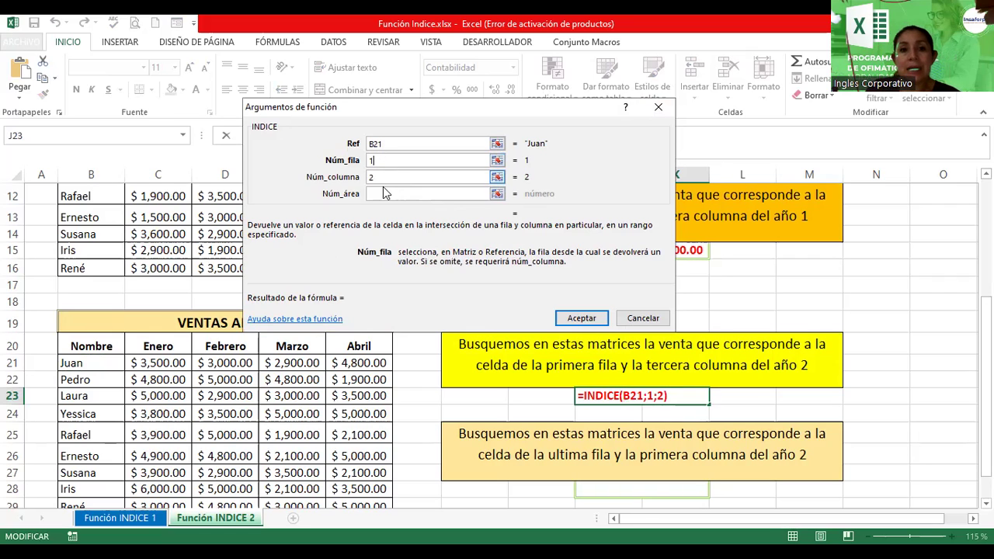
pyautogui.click(385, 177)
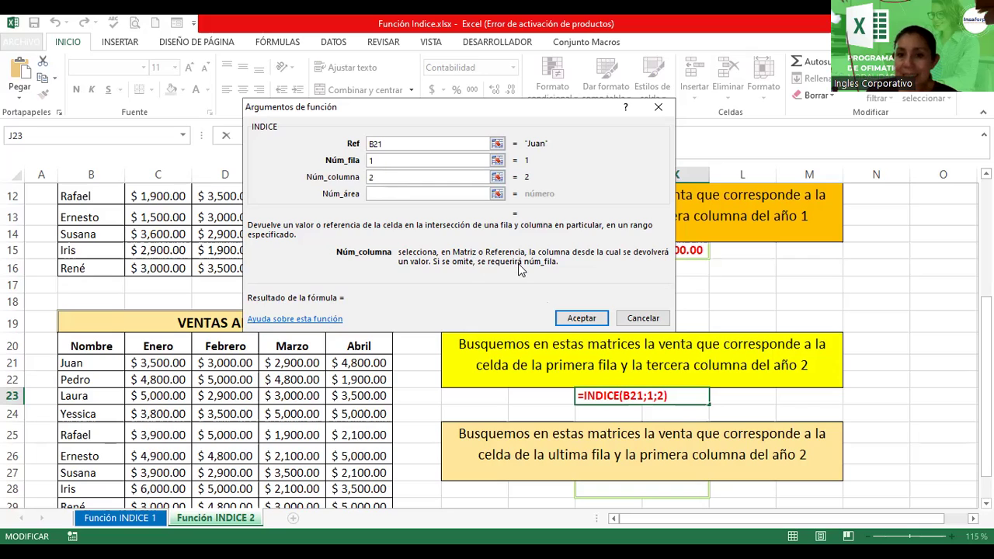
pyautogui.click(420, 193)
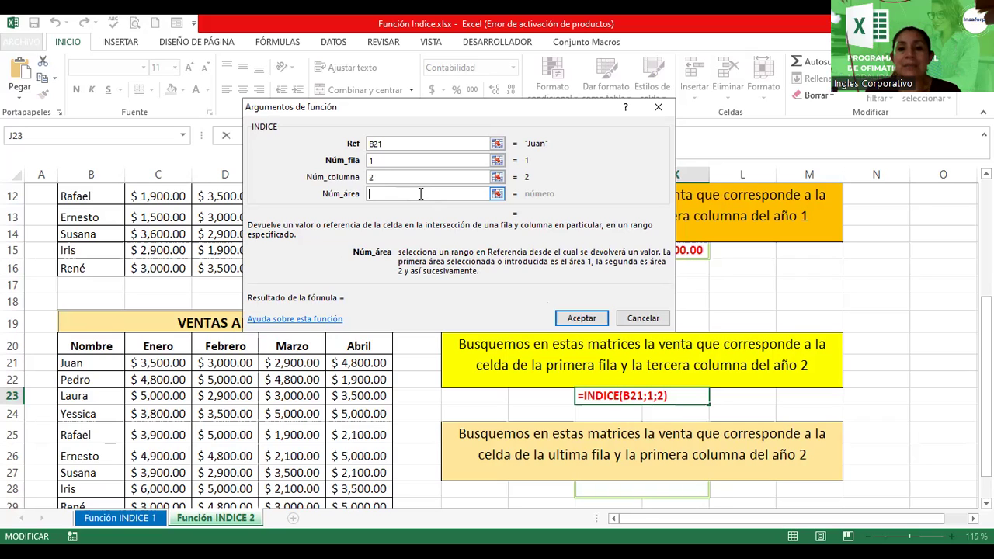
pyautogui.write('1')
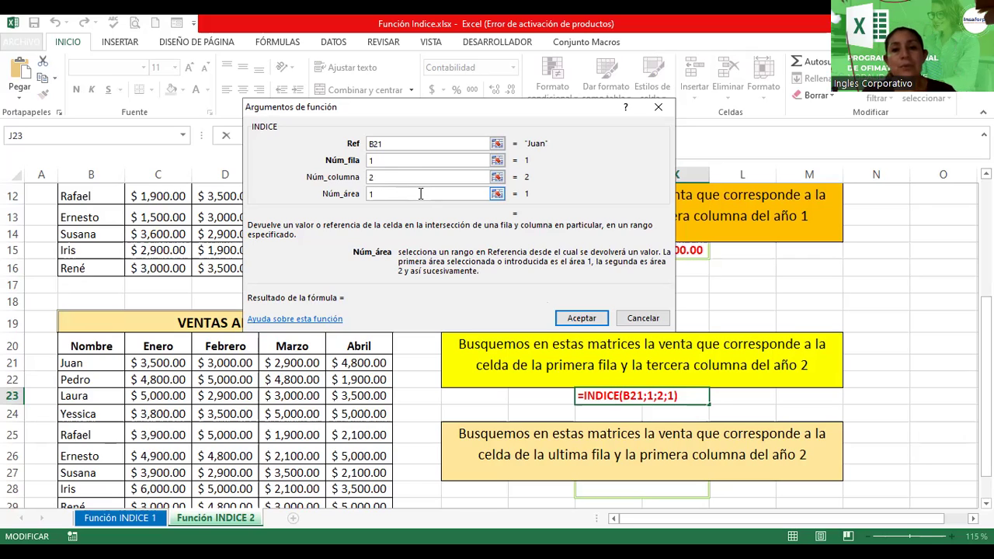
# - Confirm the J23 formula, then shorten it to =INDICE(B21;1;2), which returns #¡REF!
pyautogui.click(582, 319)
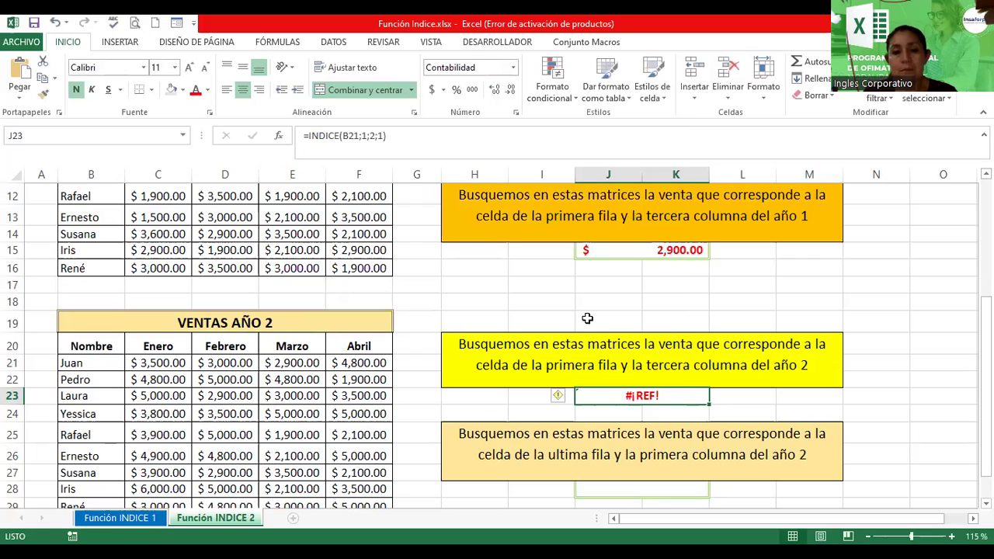
pyautogui.doubleClick(643, 396)
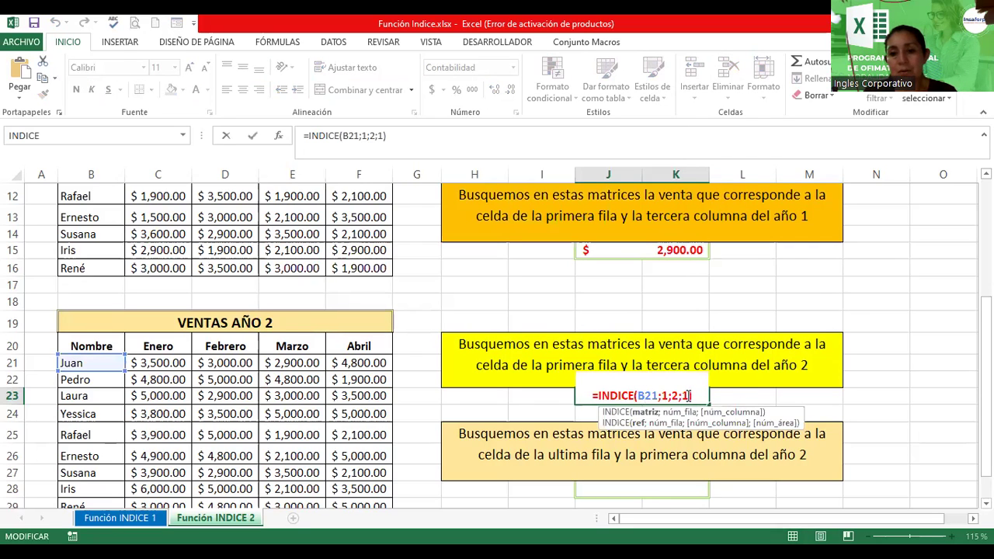
pyautogui.click(687, 396)
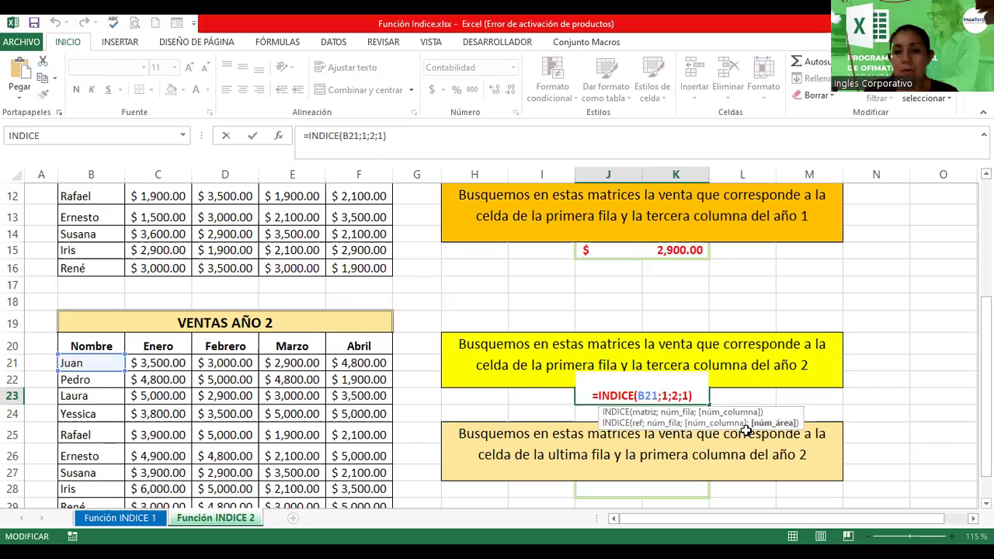
pyautogui.press('BackSpace')
pyautogui.press('BackSpace')
pyautogui.press('Return')
pyautogui.press('Up')
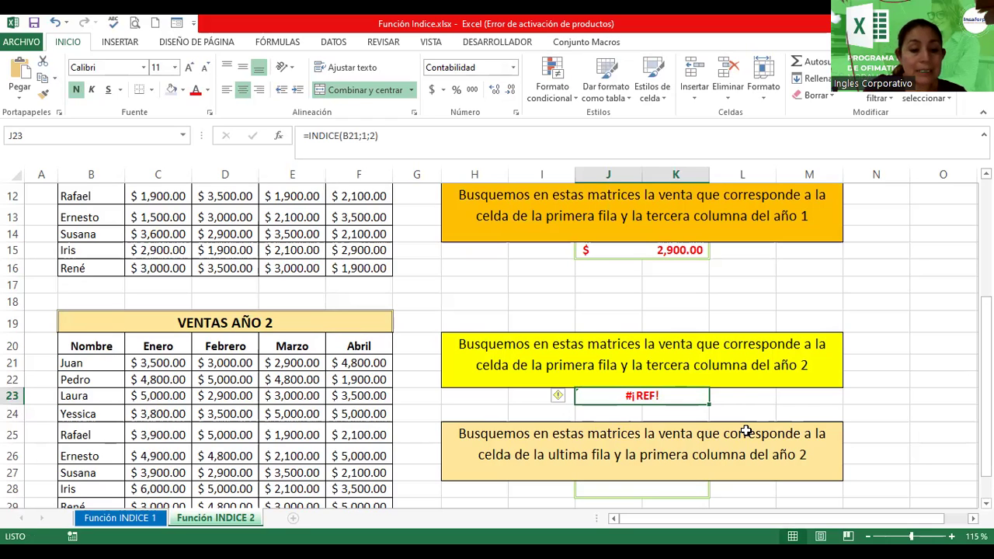
# - Add a semicolon inside J23's INDICE formula, confirm it, then clear J23
pyautogui.press('F2')
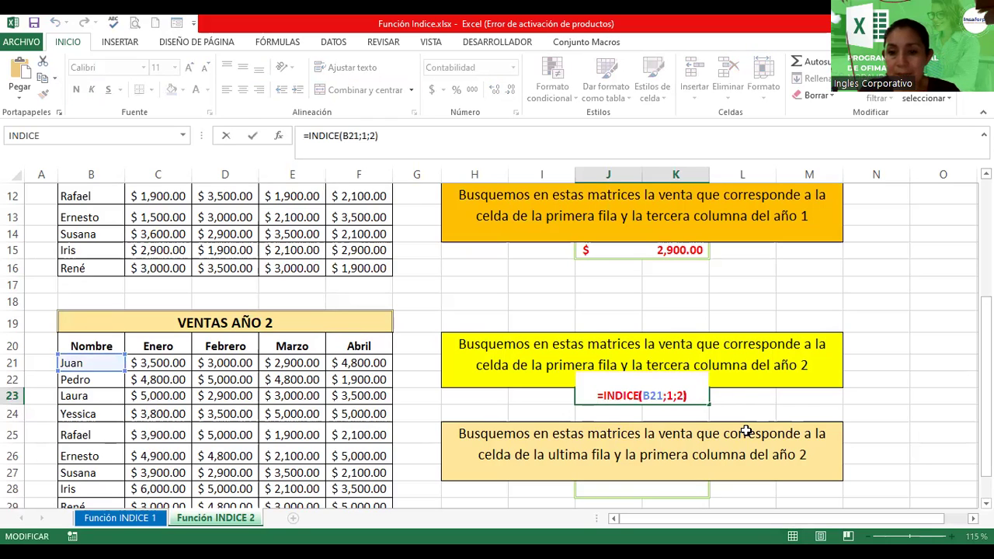
pyautogui.press('Left')
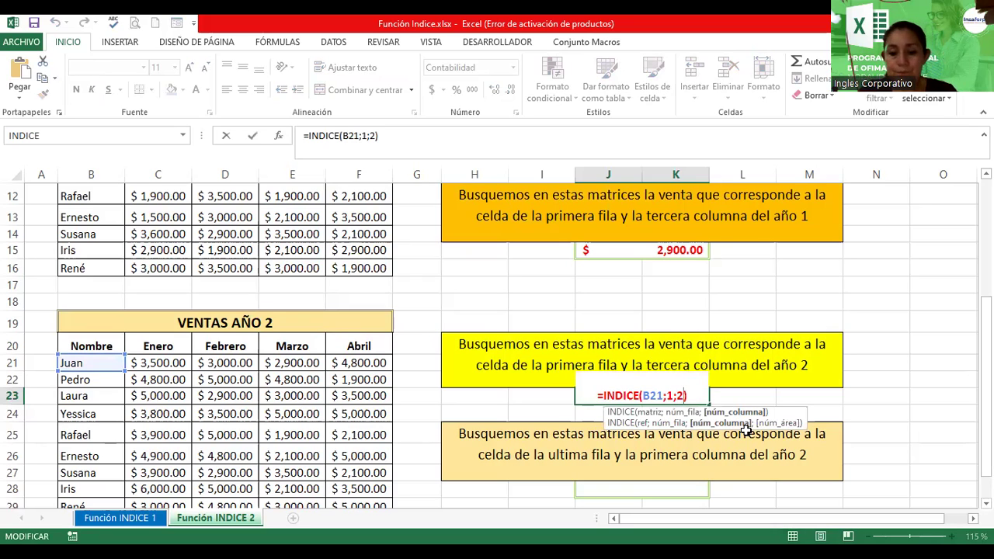
pyautogui.write(';')
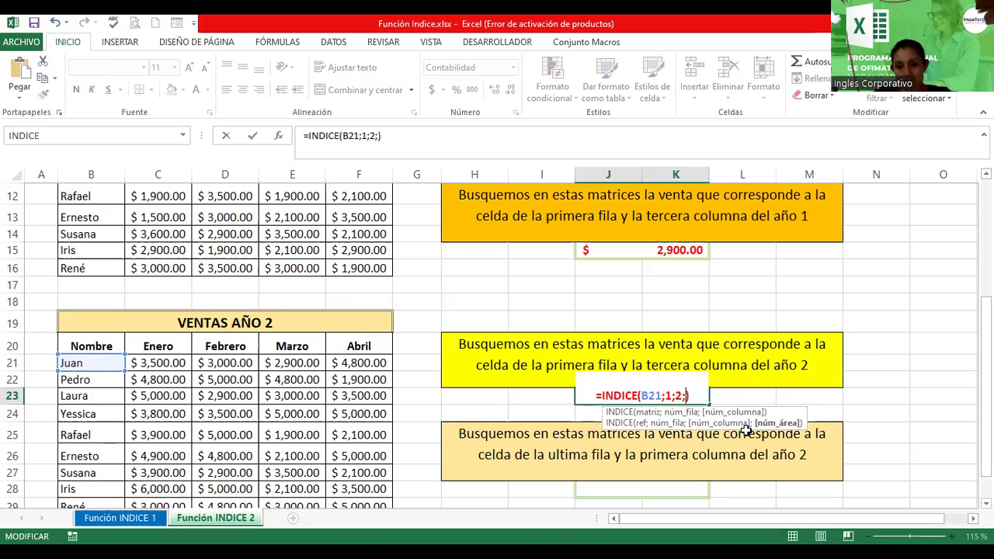
pyautogui.hotkey('ctrl', 'Return')
pyautogui.press('Delete')
# - Enter =INDICE(C21:F29;1;3) in J23 for the año-2 first-row, third-column sale
pyautogui.write('=')
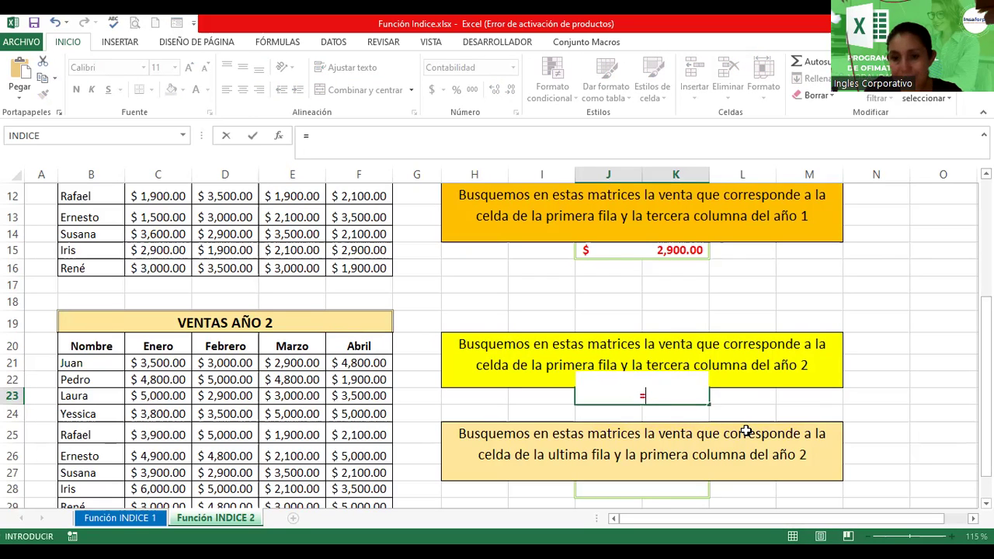
pyautogui.write('indice(')
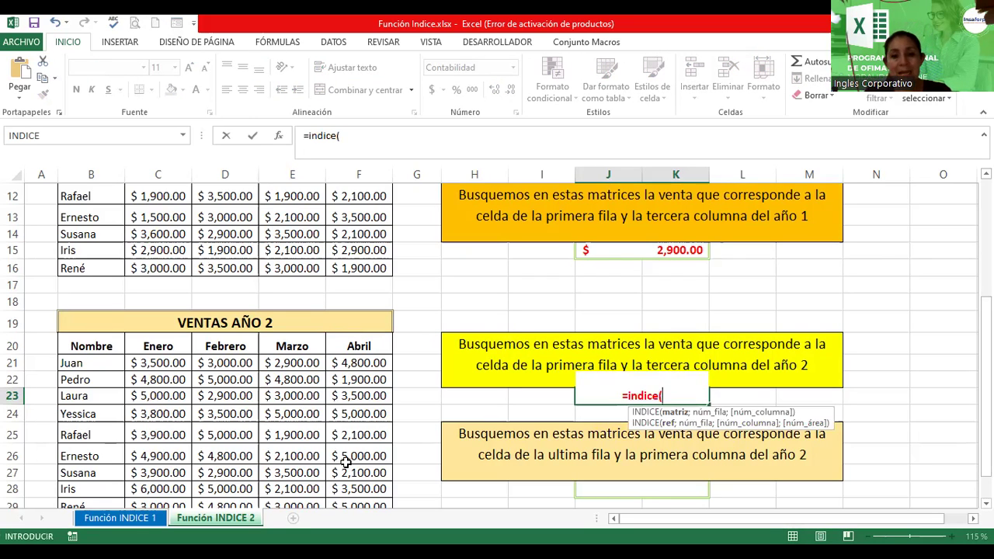
pyautogui.click(145, 366)
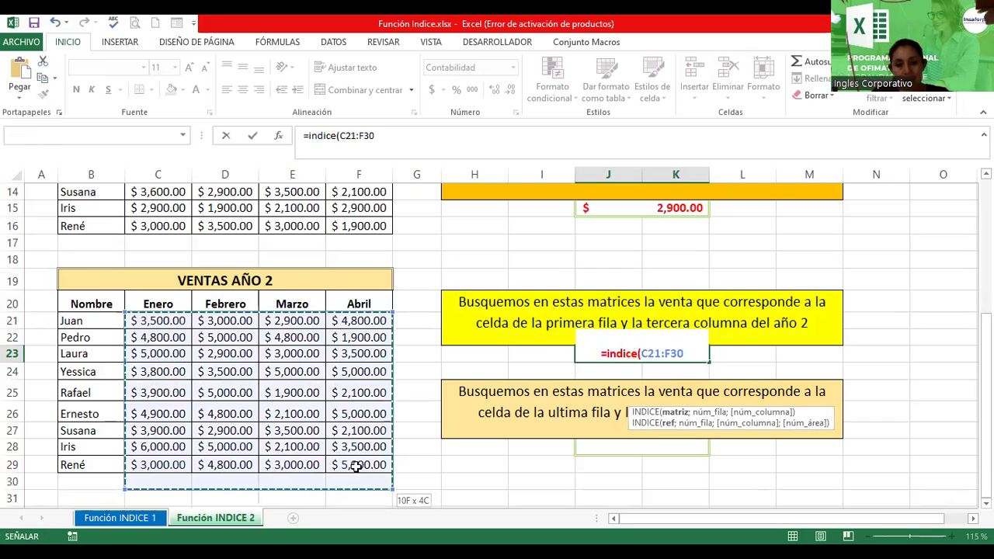
pyautogui.moveTo(215, 404); pyautogui.dragTo(357, 463)
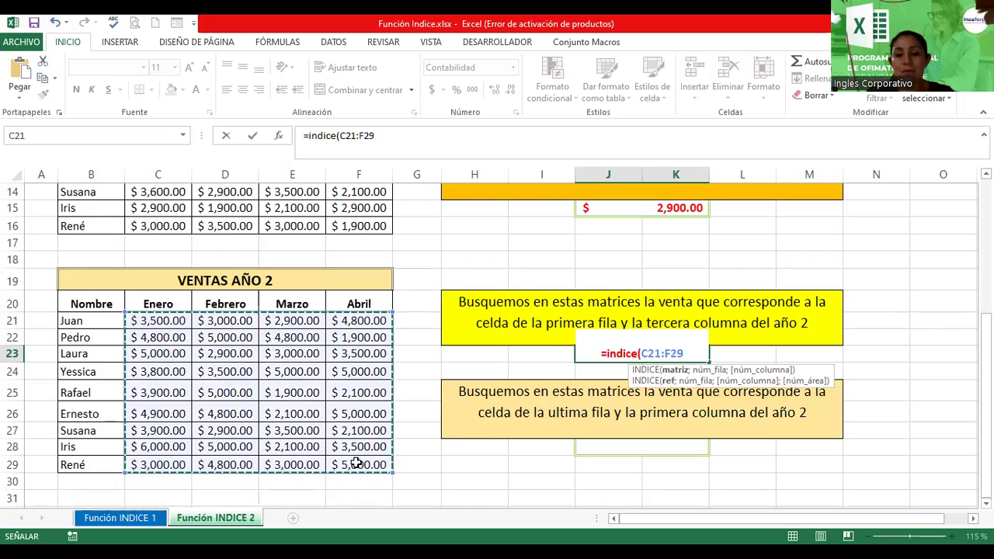
pyautogui.write(';')
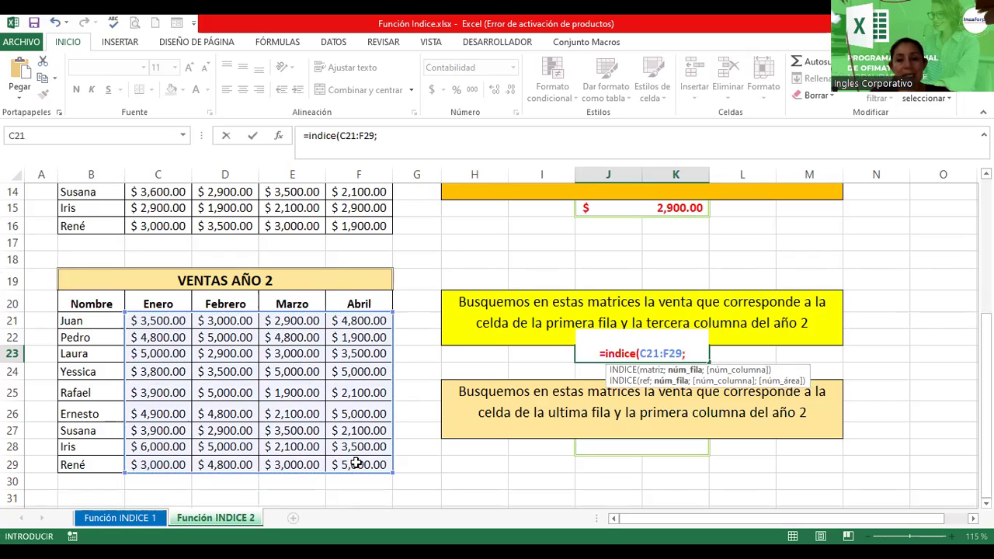
pyautogui.write('1')
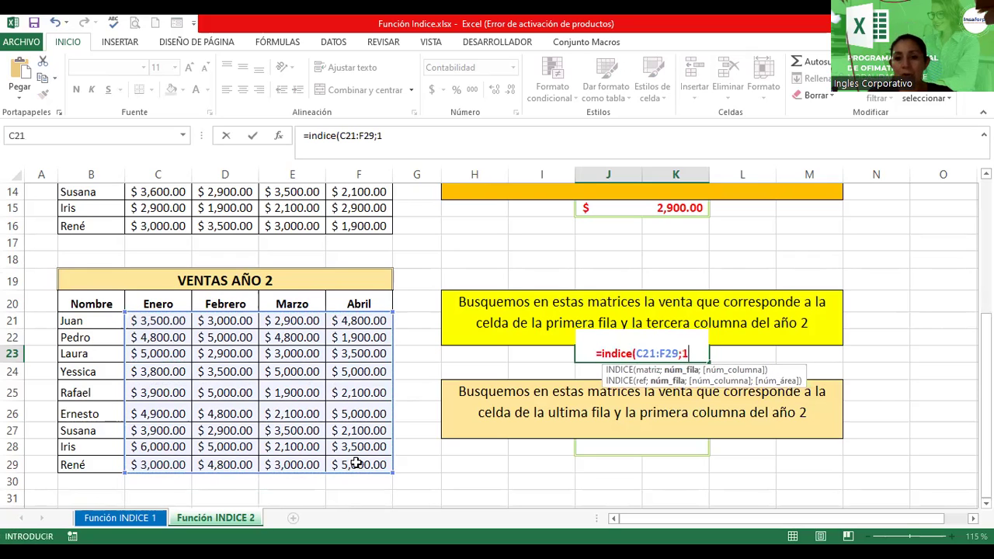
pyautogui.write(';')
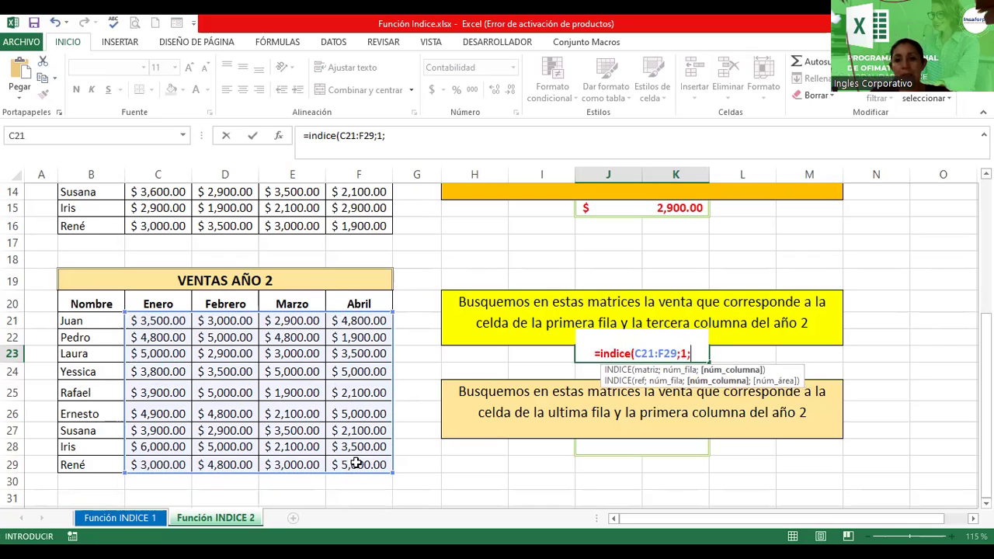
pyautogui.write('3')
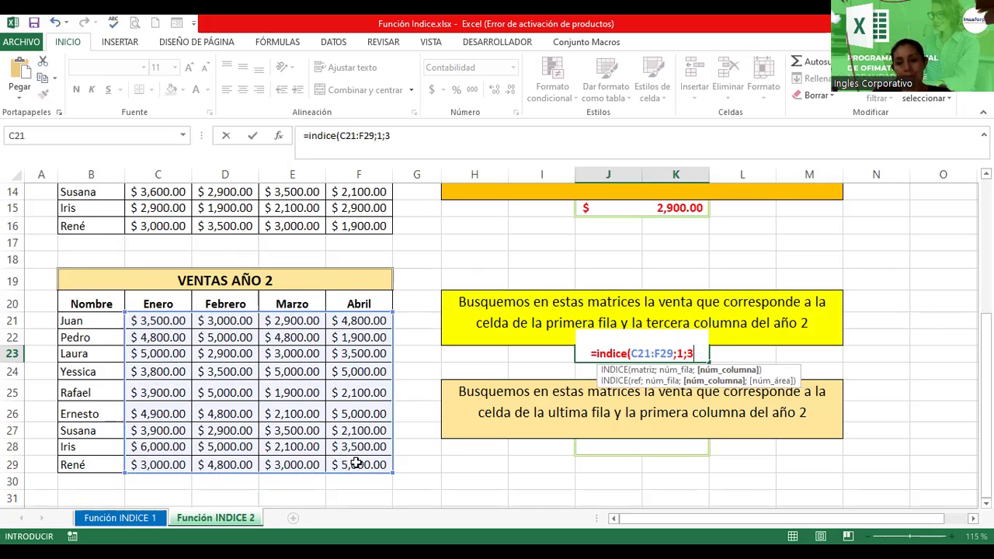
pyautogui.write(')')
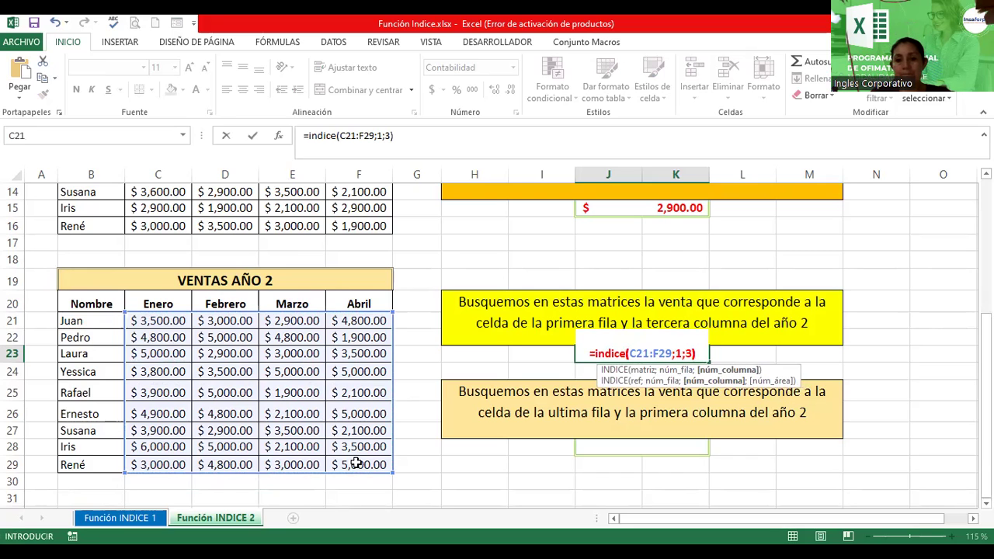
pyautogui.press('Return')
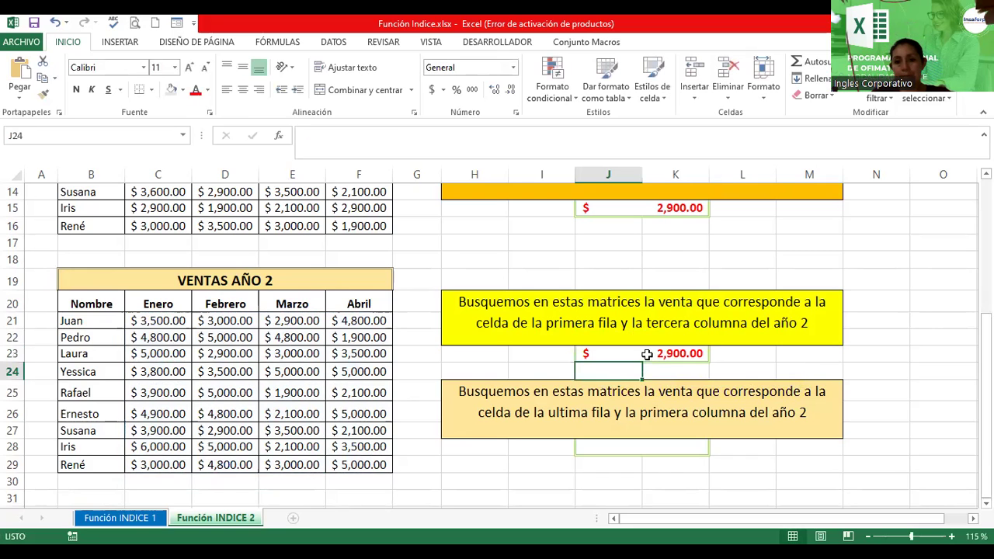
# - Enter =INDICE(C21:F29;9;1) in J28 for the año-2 last-row, first-column sale, then review it
pyautogui.click(646, 353)
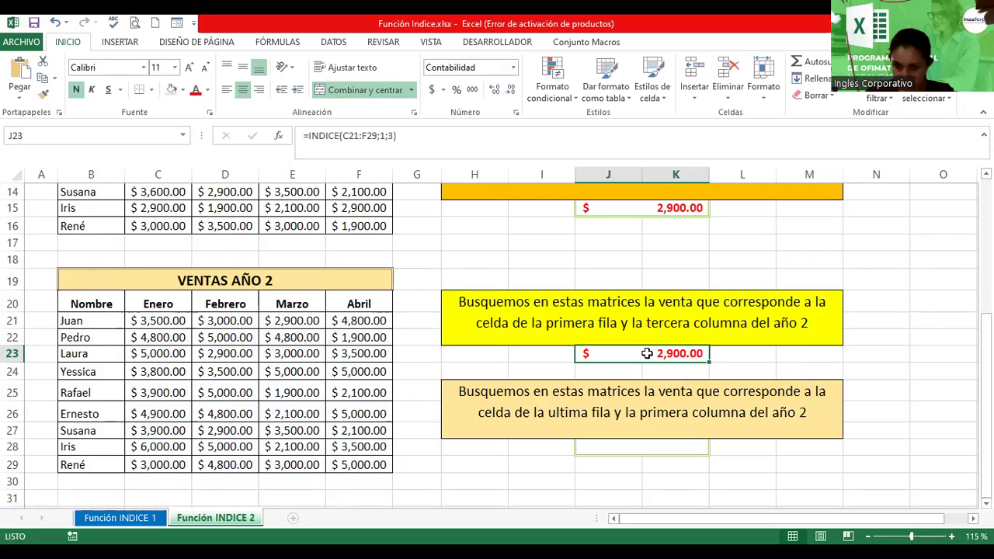
pyautogui.click(628, 451)
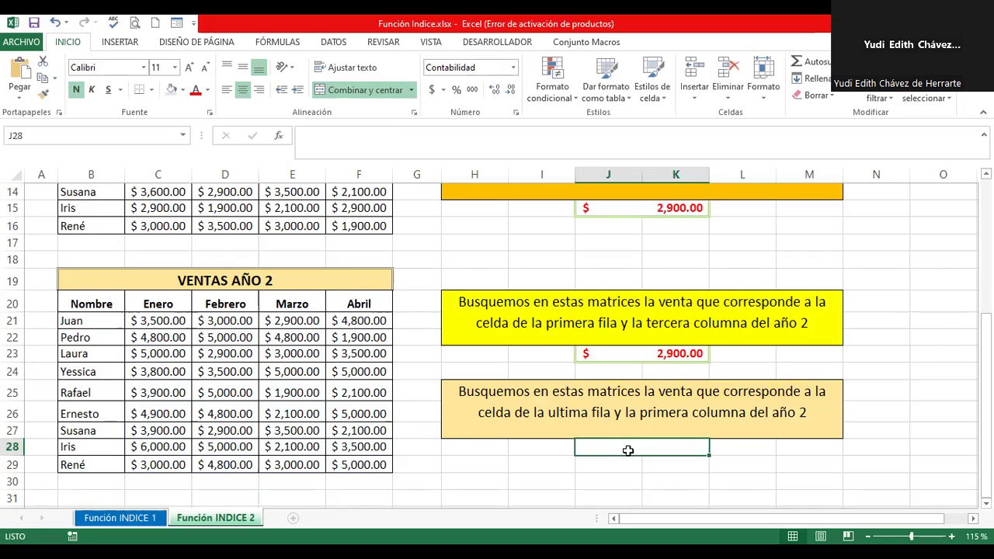
pyautogui.write('=')
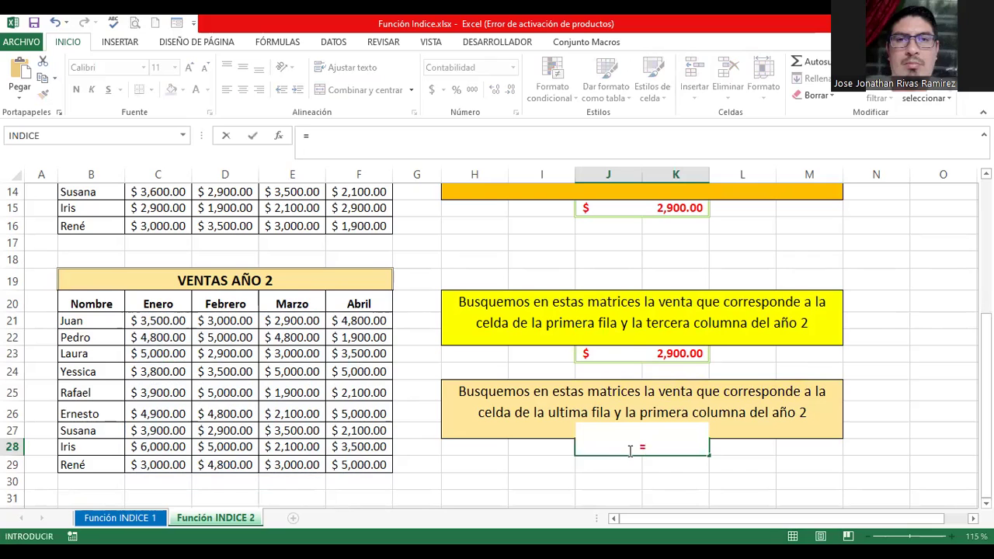
pyautogui.write('i')
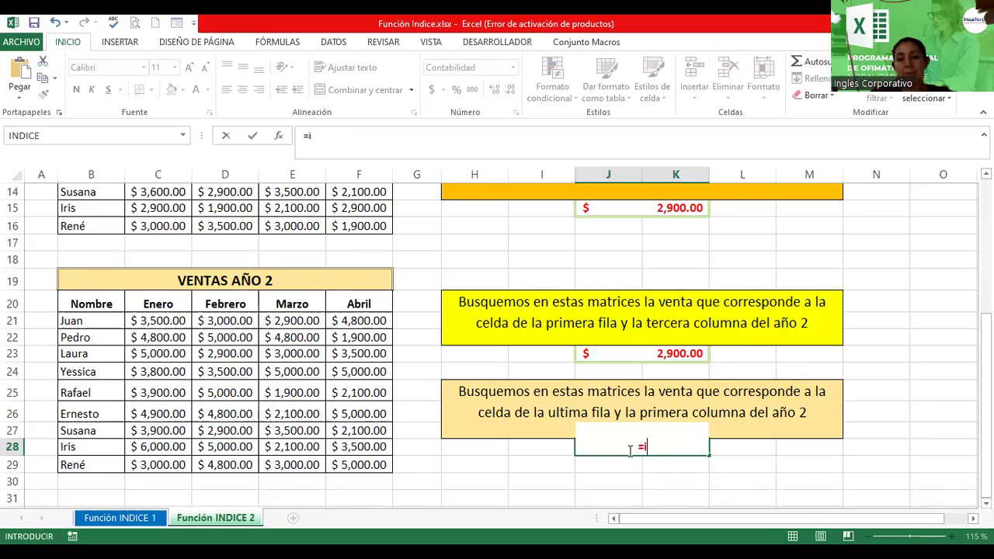
pyautogui.write('ndice(')
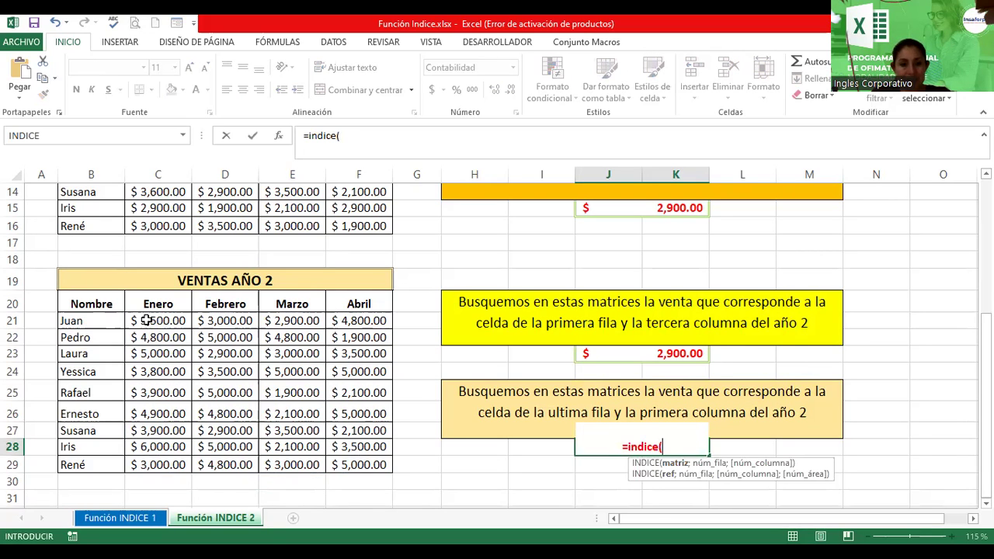
pyautogui.click(146, 320)
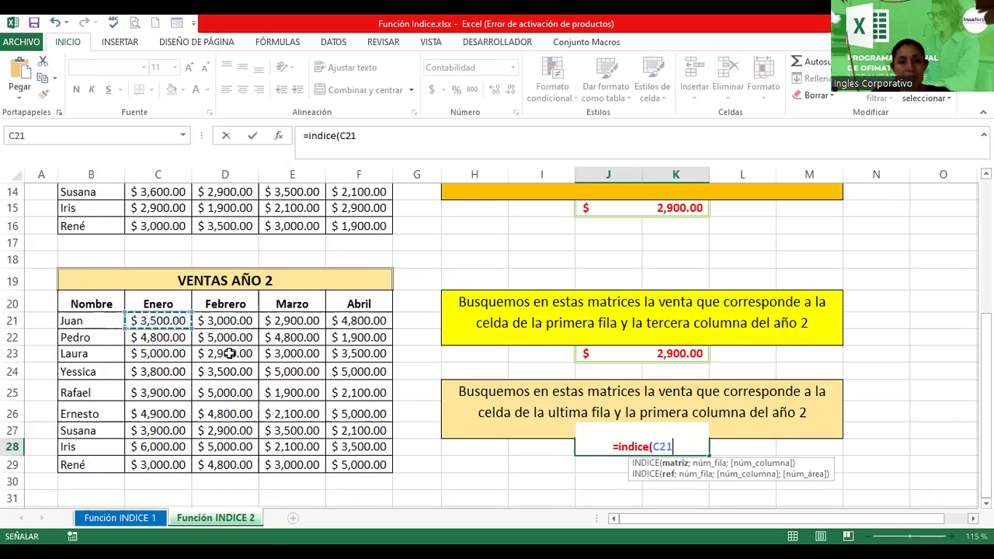
pyautogui.keyDown('shift'); pyautogui.click(337, 463); pyautogui.keyUp('shift')
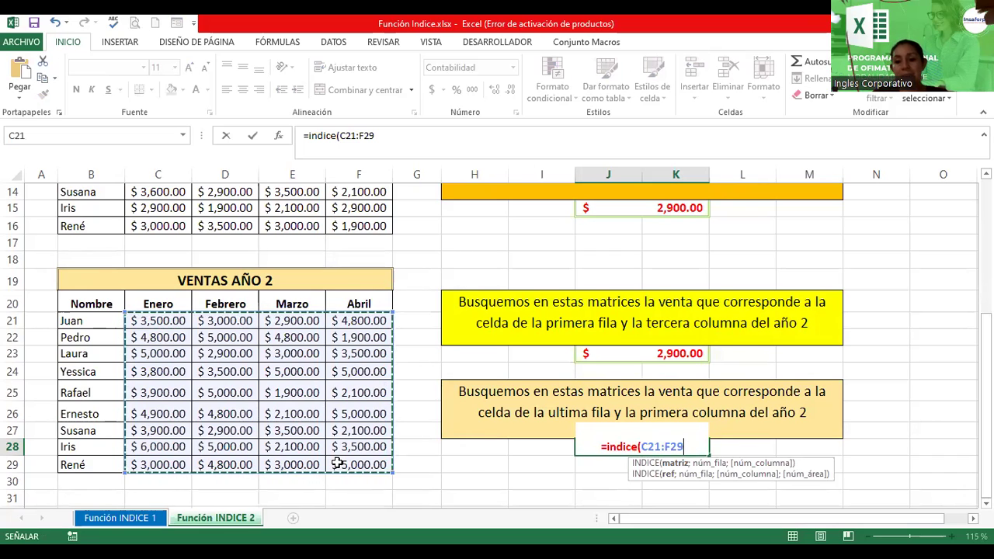
pyautogui.write(';')
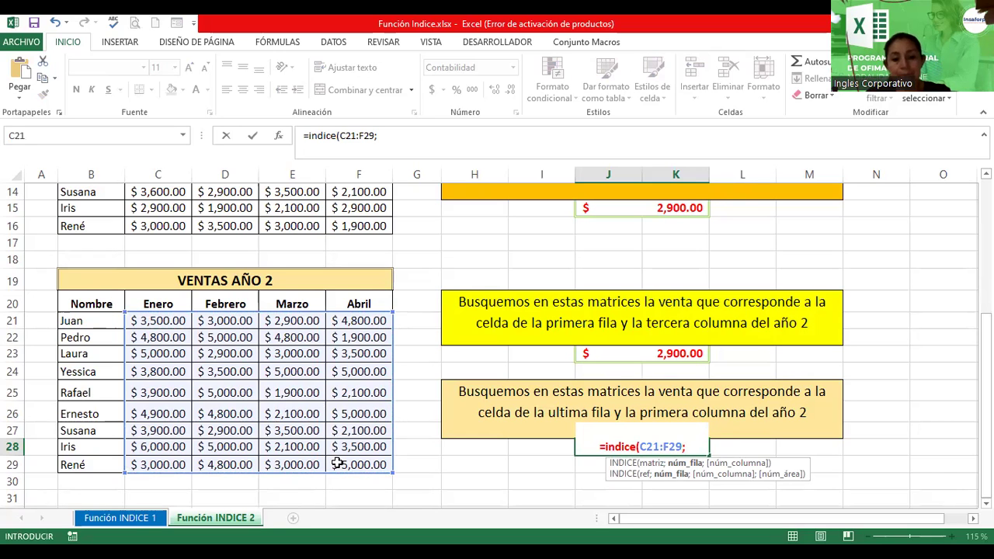
pyautogui.write('9')
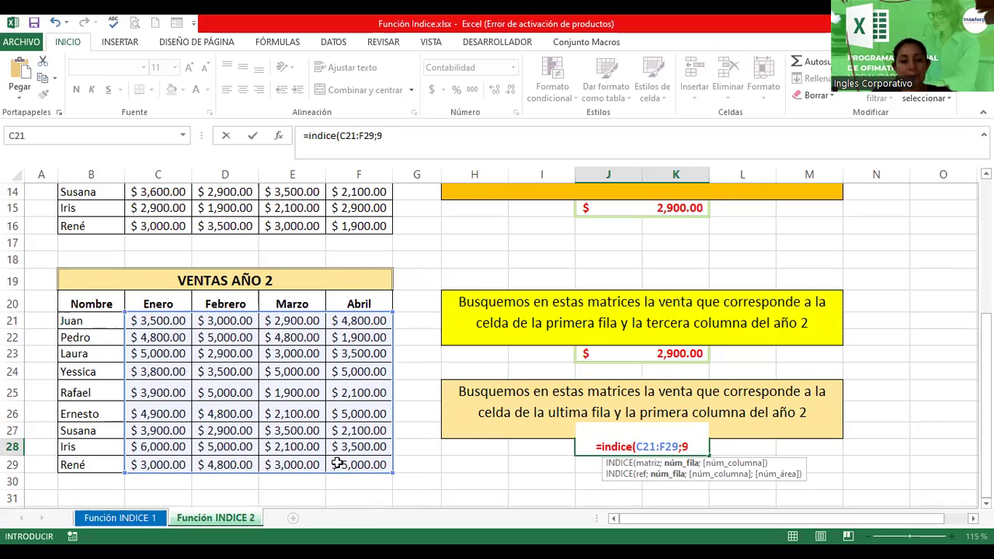
pyautogui.write(';1')
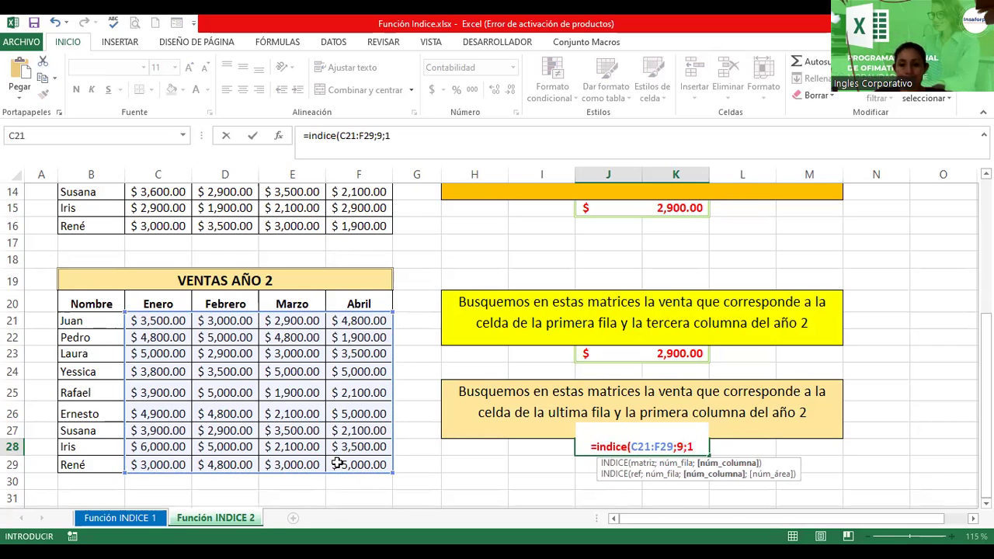
pyautogui.write(')')
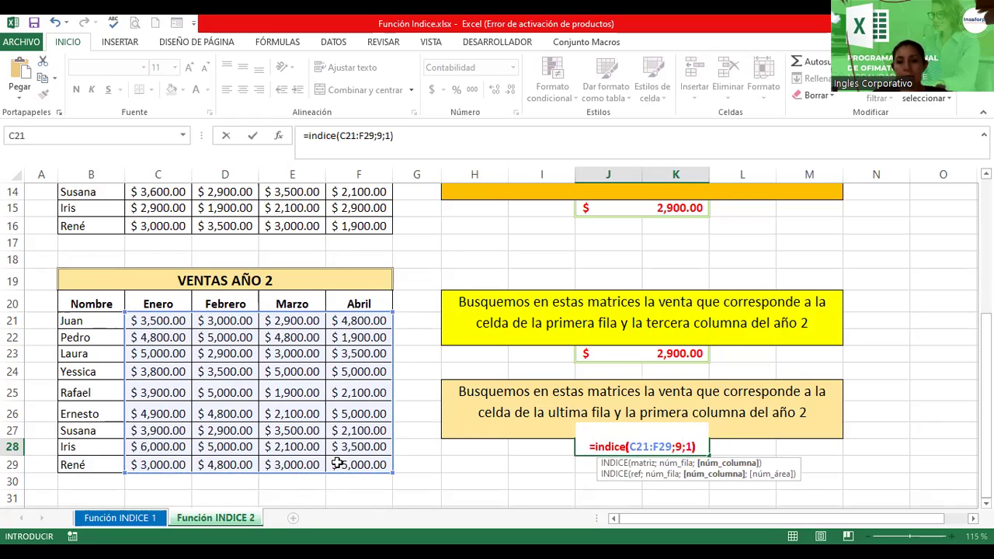
pyautogui.press('Return')
pyautogui.press('Up')
pyautogui.press('F2')
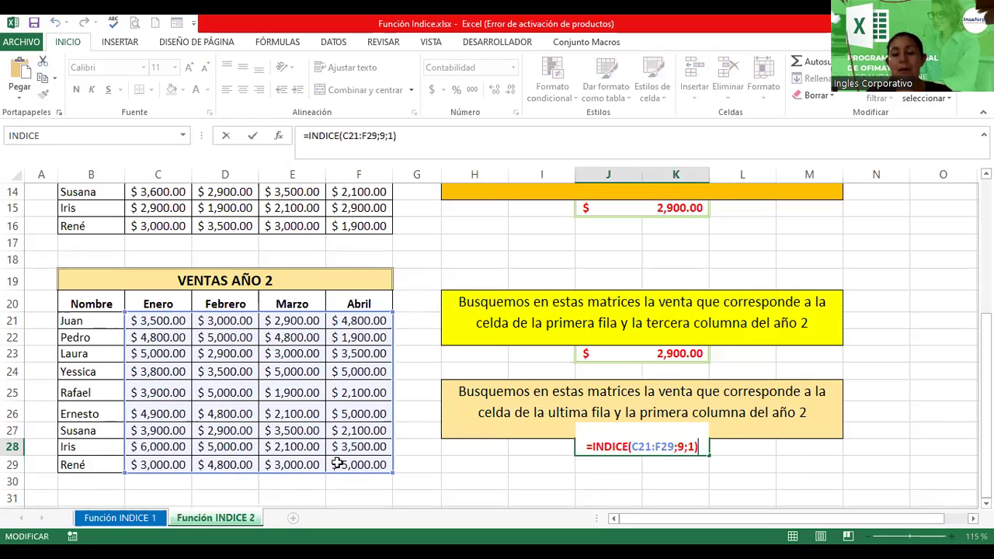
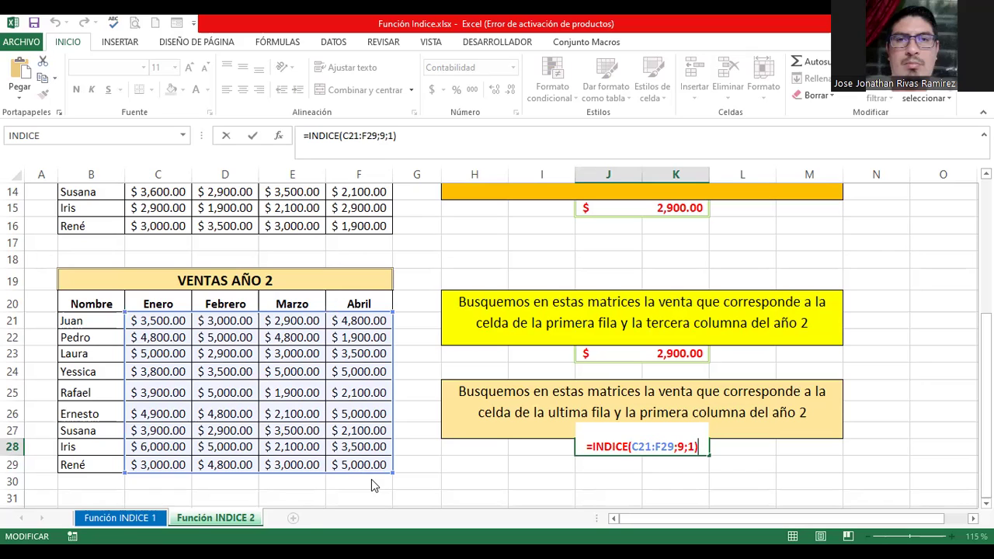
# - Commit =INDICE(C21:F29;9;1) in J28 to return $3,000.00, then zoom out
pyautogui.press('Return')
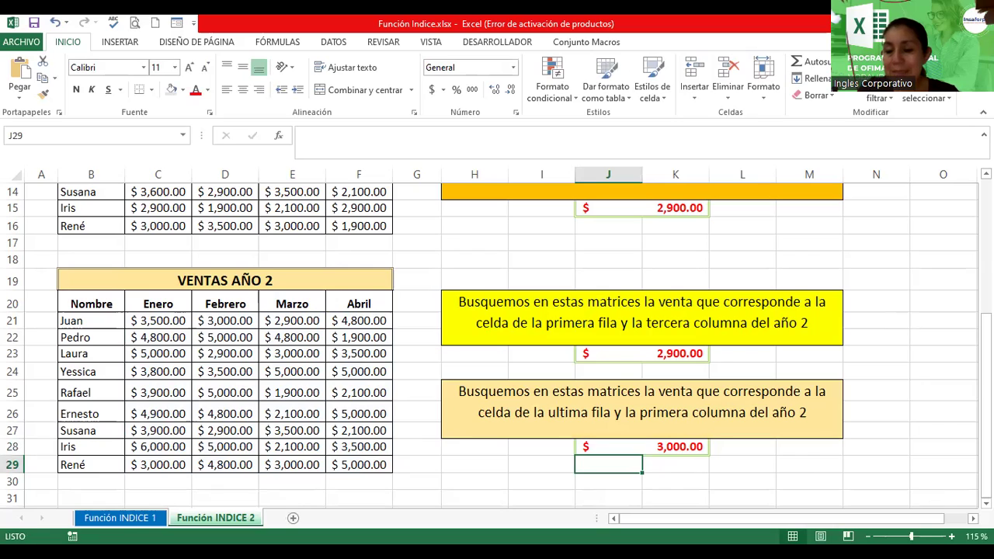
pyautogui.scroll(-3, 497, 337)
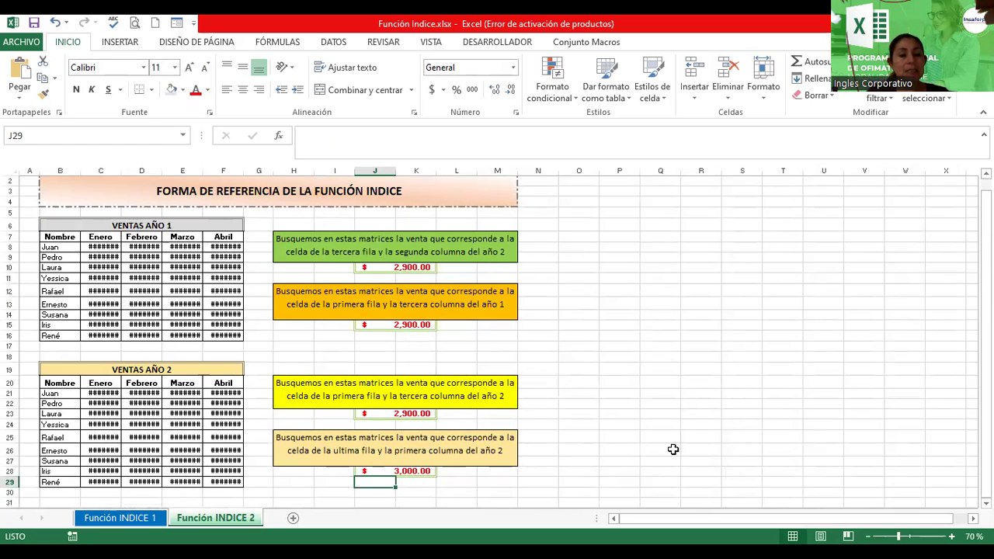
# - Inspect the #### sales cells and widen the Marzo, Febrero and Enero columns so values display
pyautogui.click(110, 285)
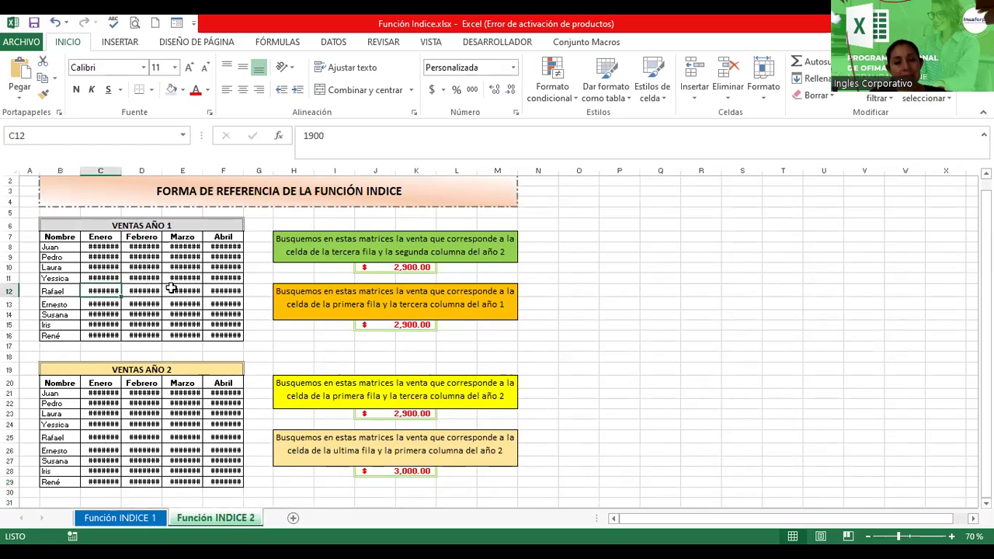
pyautogui.click(154, 280)
pyautogui.click(194, 291)
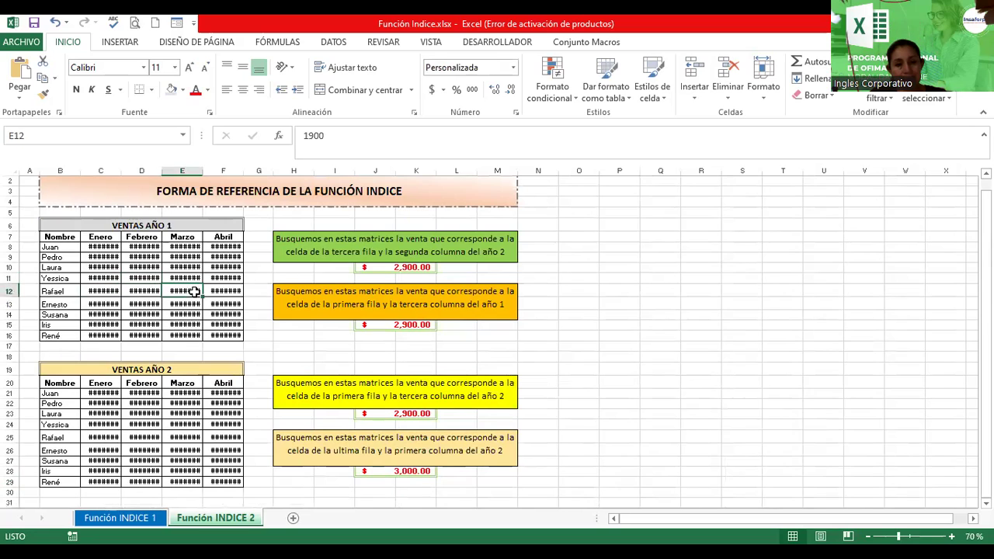
pyautogui.click(186, 416)
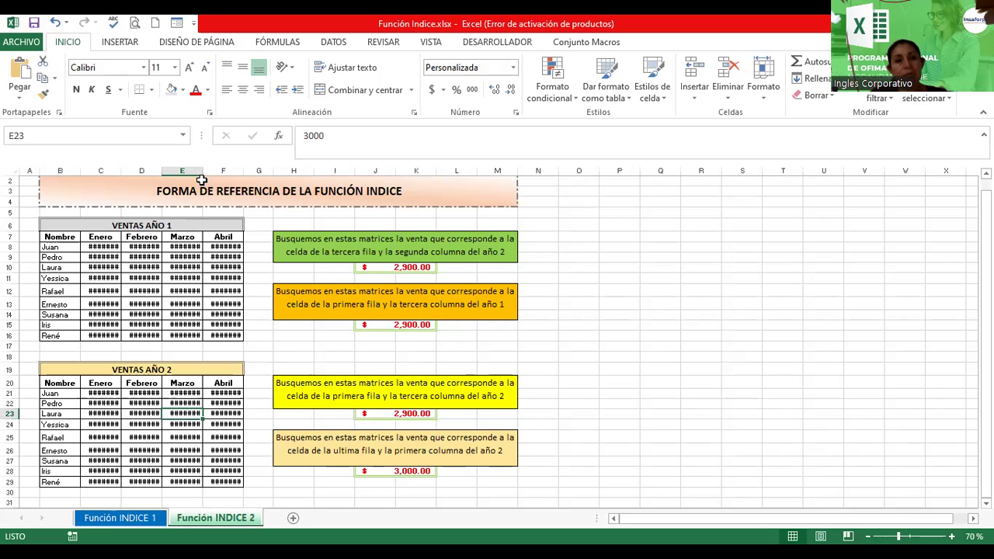
pyautogui.moveTo(201, 171); pyautogui.dragTo(253, 171)
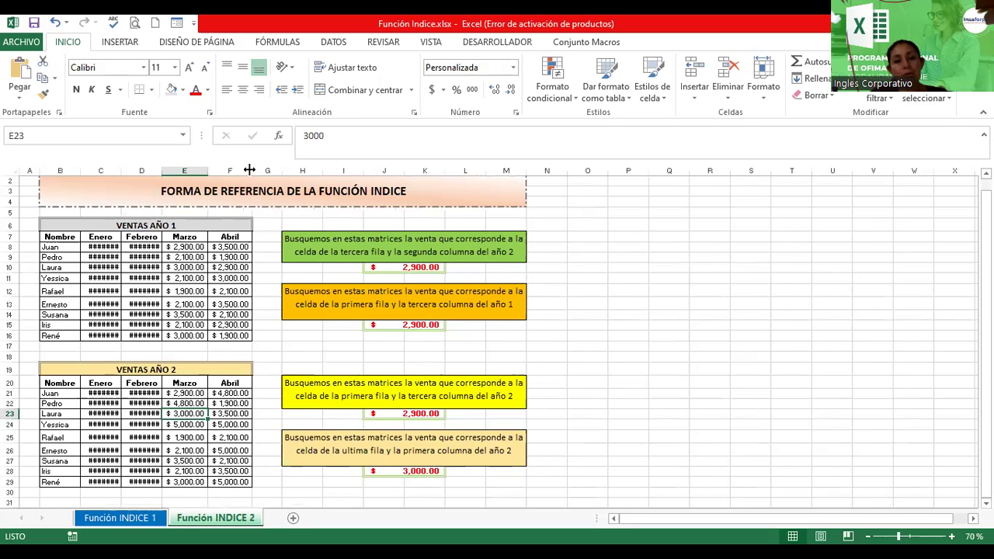
pyautogui.doubleClick(161, 170)
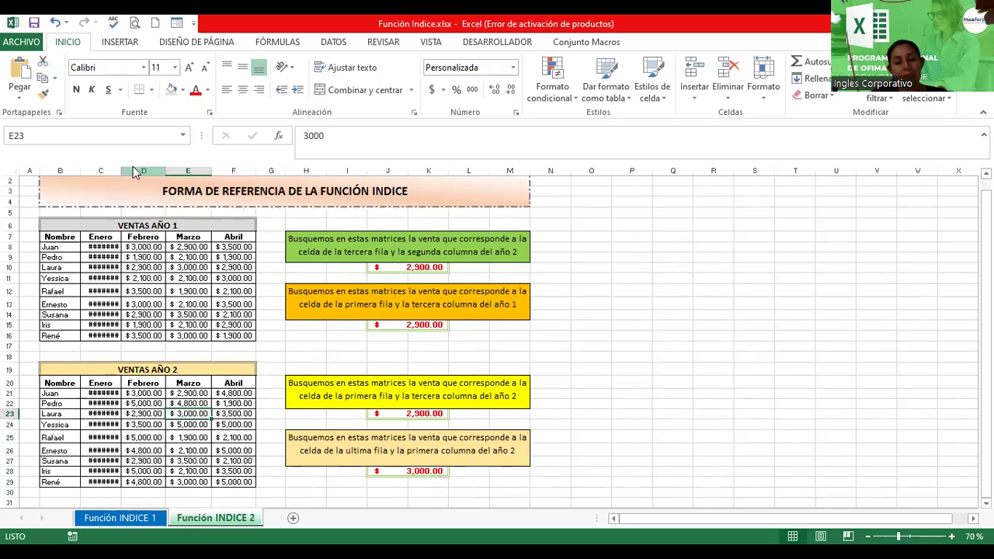
pyautogui.doubleClick(120, 167)
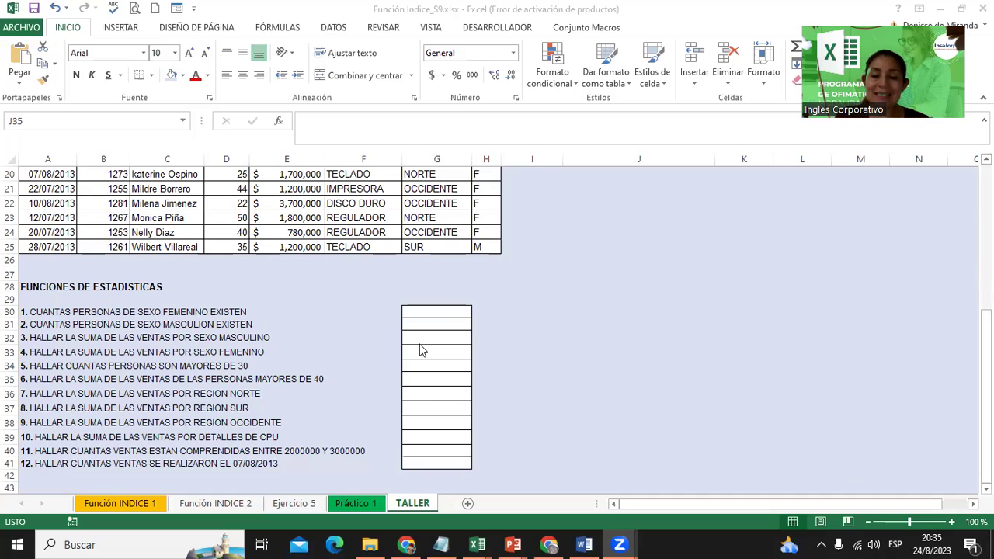
# - Enlarge the LISTA DE EMPLEADOS title in B1 to 18 pt and make row 1 taller
pyautogui.hotkey('alt', 'Tab')
pyautogui.click(439, 312)
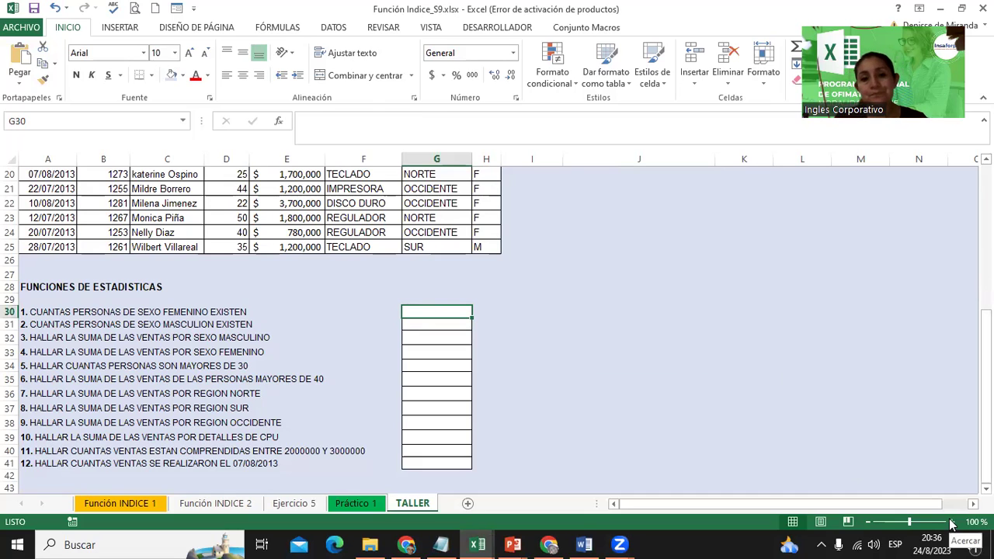
pyautogui.scroll(5, 984, 388)
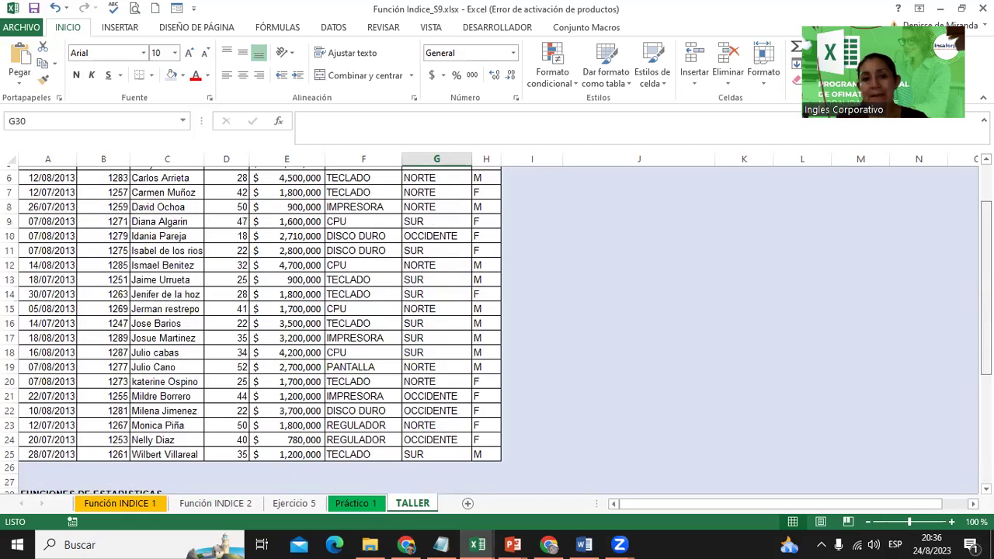
pyautogui.scroll(2, 984, 233)
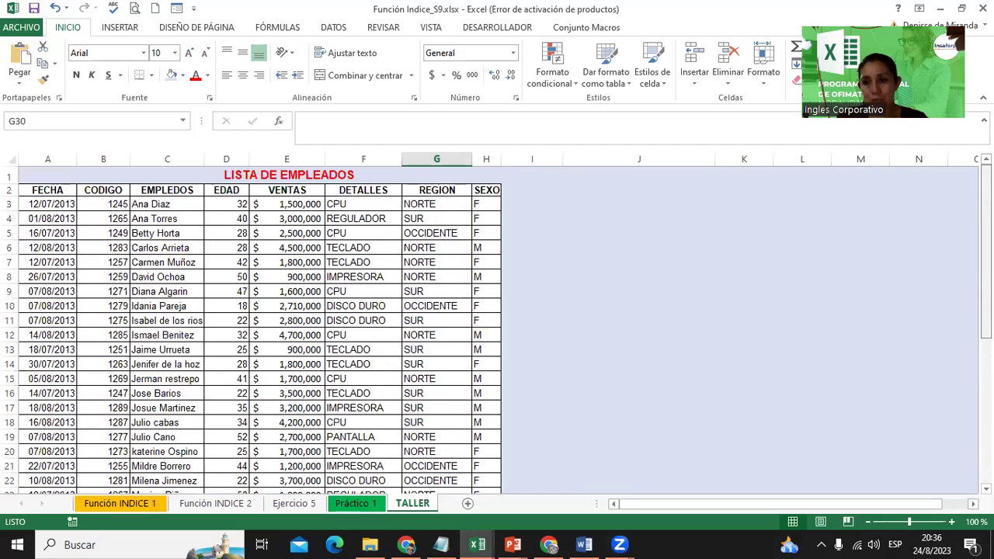
pyautogui.click(271, 175)
pyautogui.click(189, 54)
pyautogui.click(189, 55)
pyautogui.click(189, 54)
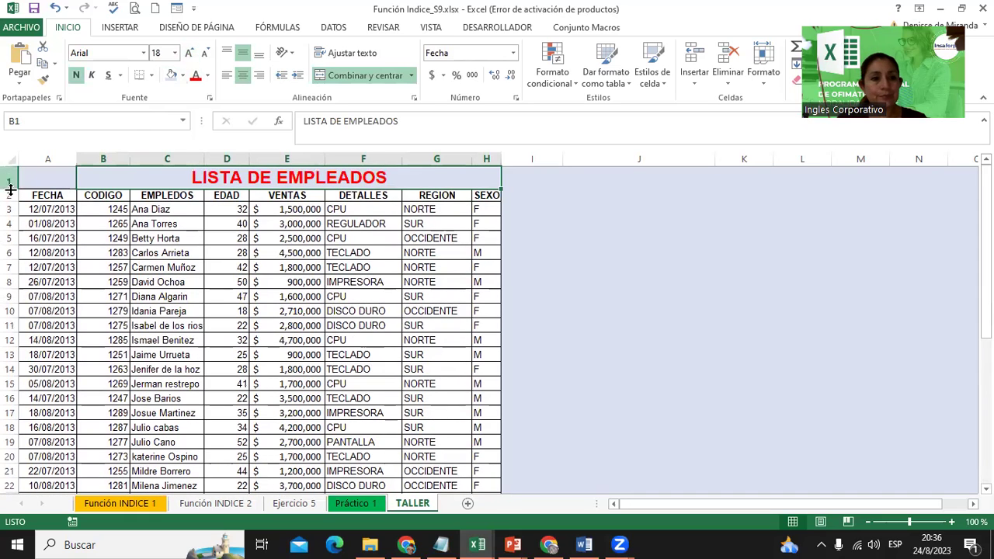
pyautogui.moveTo(10, 188); pyautogui.dragTo(12, 207)
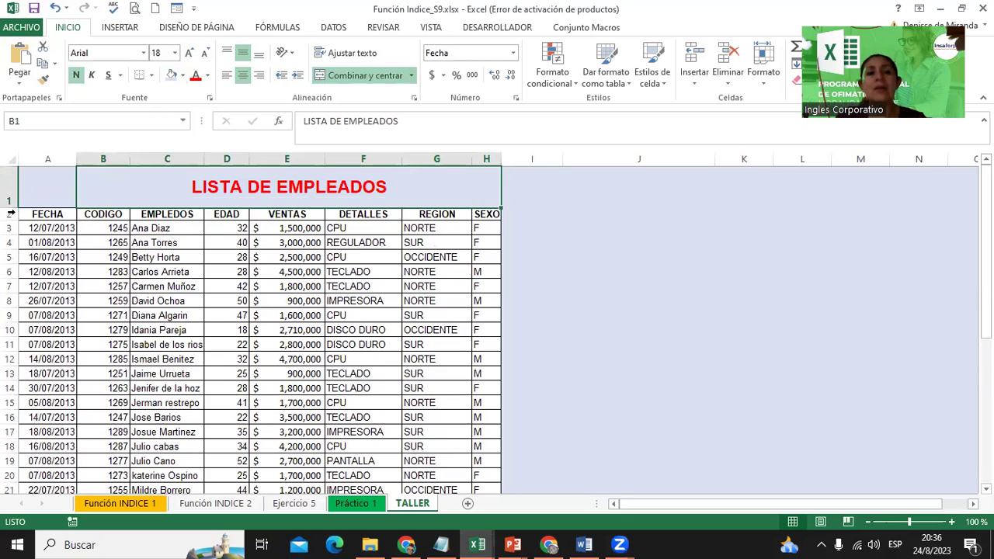
# - Re-merge the title so it is centred across A1:H1
pyautogui.moveTo(164, 185); pyautogui.dragTo(910, 6)
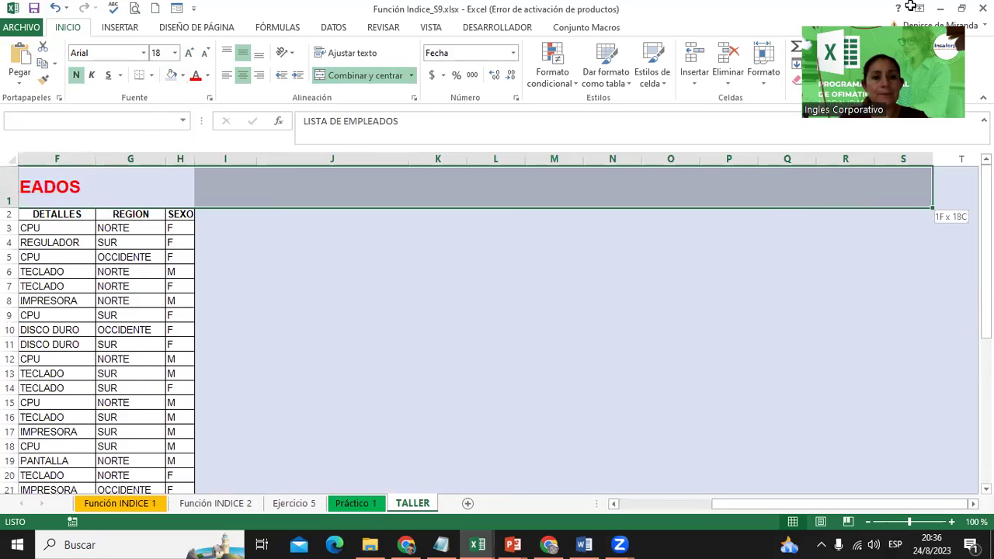
pyautogui.hotkey('ctrl', 'F1')
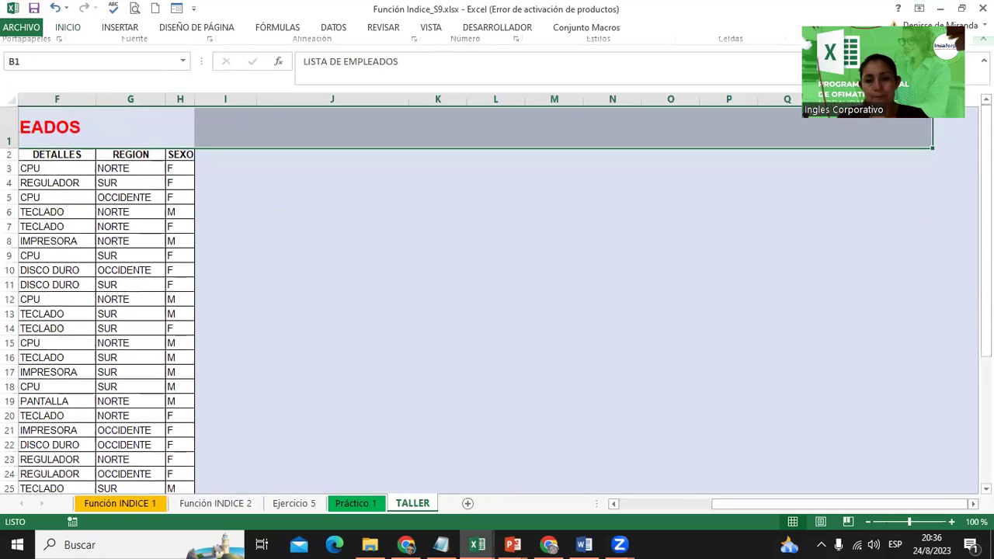
pyautogui.click(199, 300)
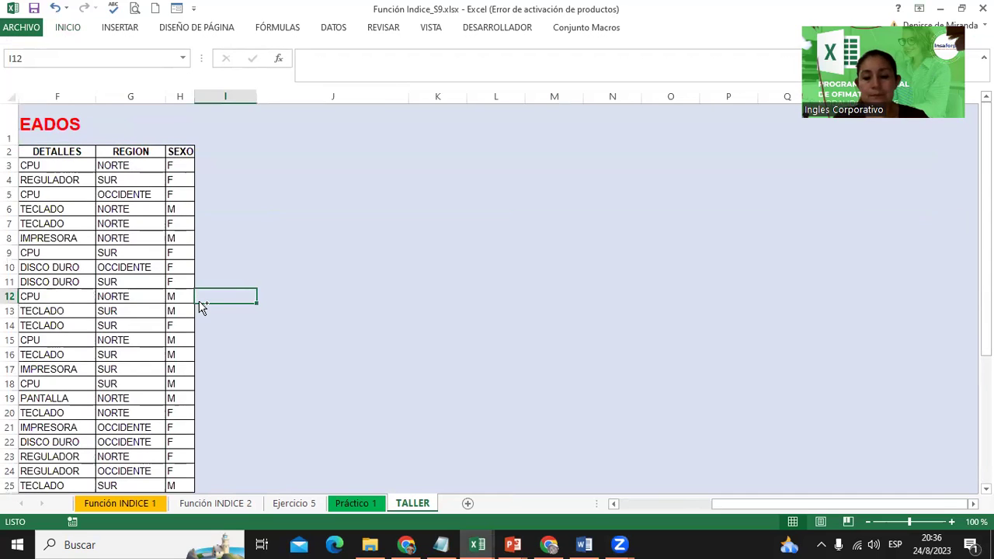
pyautogui.press('Left')
pyautogui.hotkey('ctrl', 'Left')
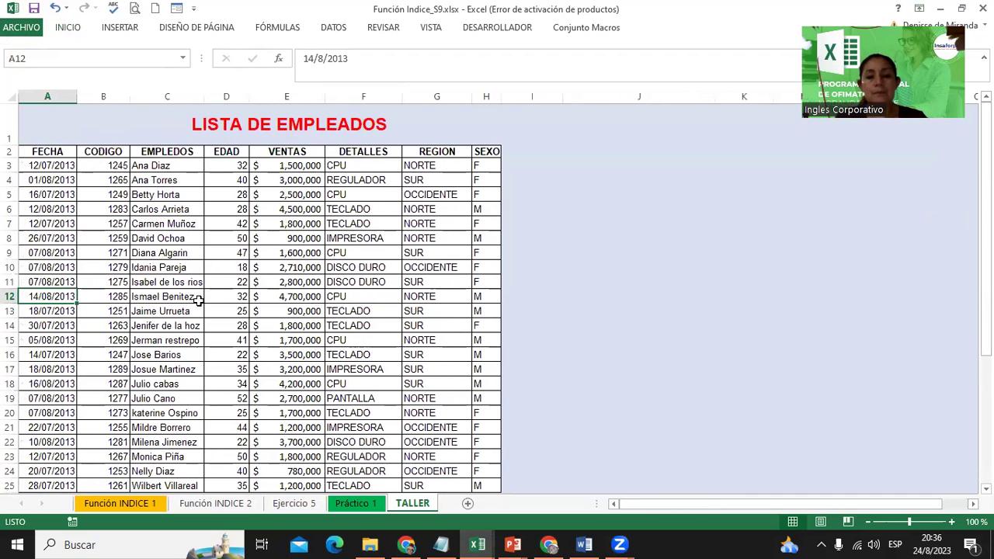
pyautogui.press('Up')
pyautogui.press('Up')
pyautogui.press('Up')
pyautogui.press('Up')
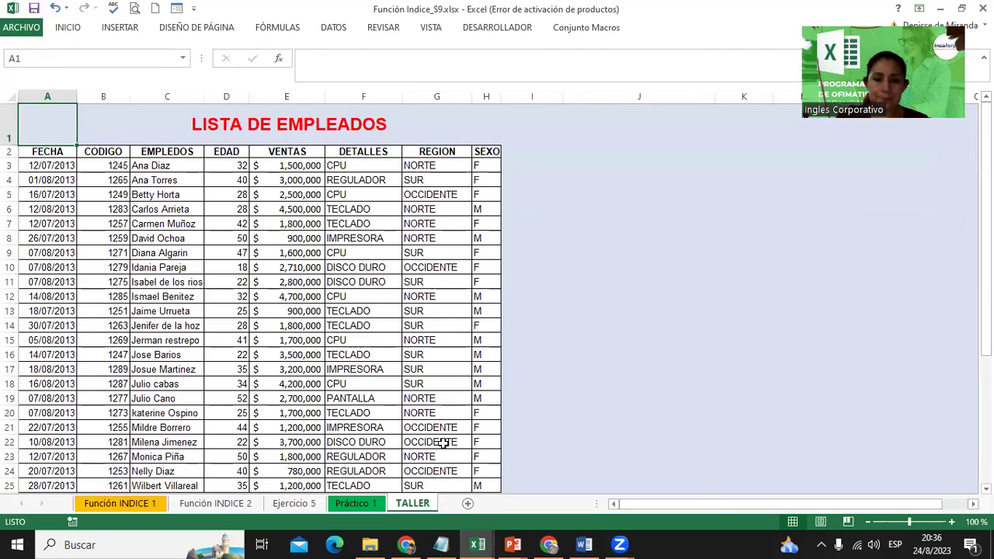
pyautogui.moveTo(559, 543)
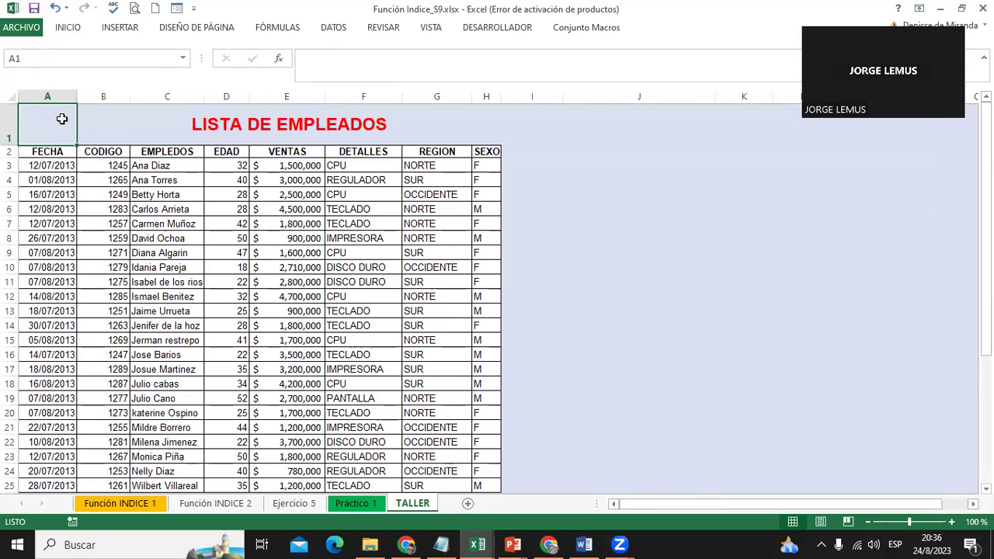
pyautogui.moveTo(152, 124); pyautogui.dragTo(56, 122)
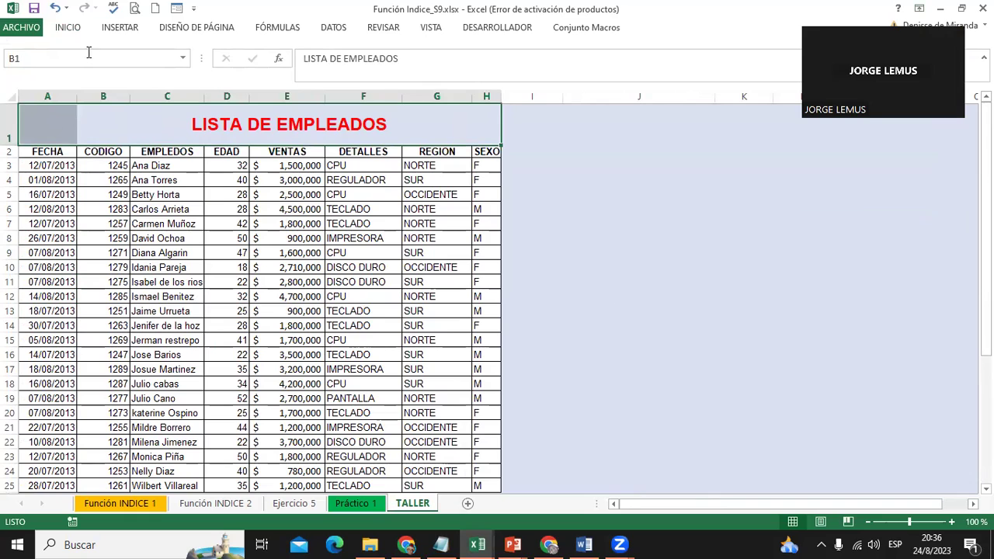
pyautogui.click(68, 28)
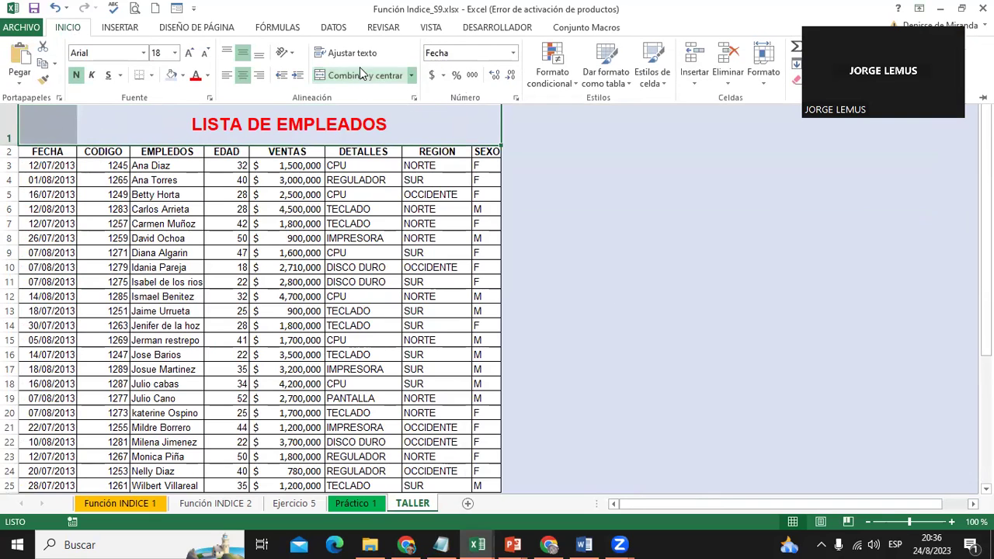
pyautogui.click(360, 75)
pyautogui.click(359, 76)
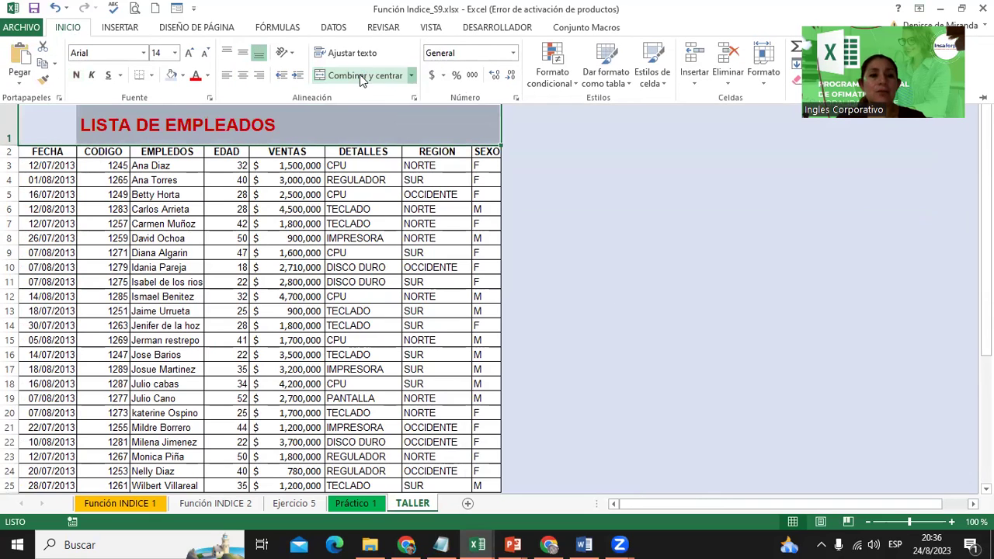
pyautogui.click(639, 227)
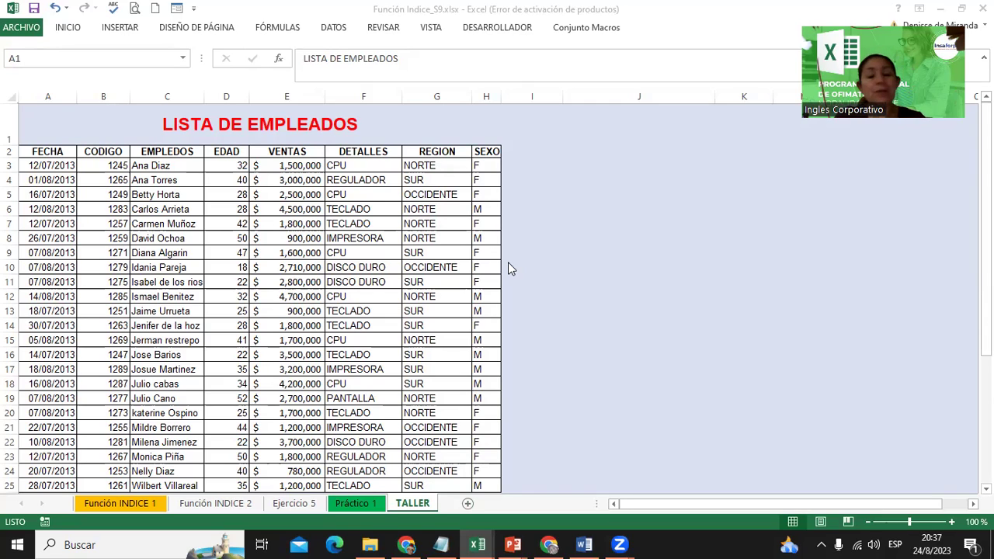
pyautogui.click(260, 124)
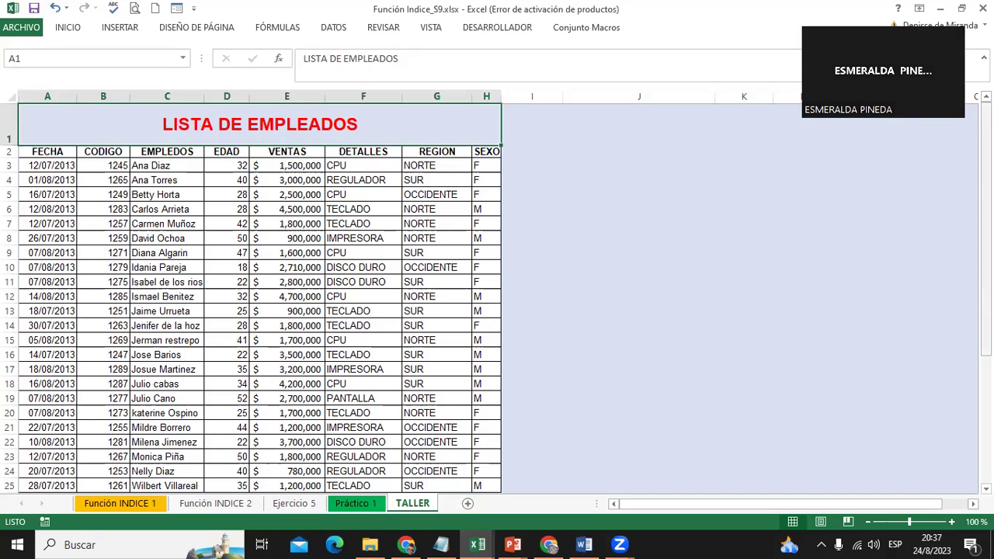
pyautogui.scroll(-5, 893, 311)
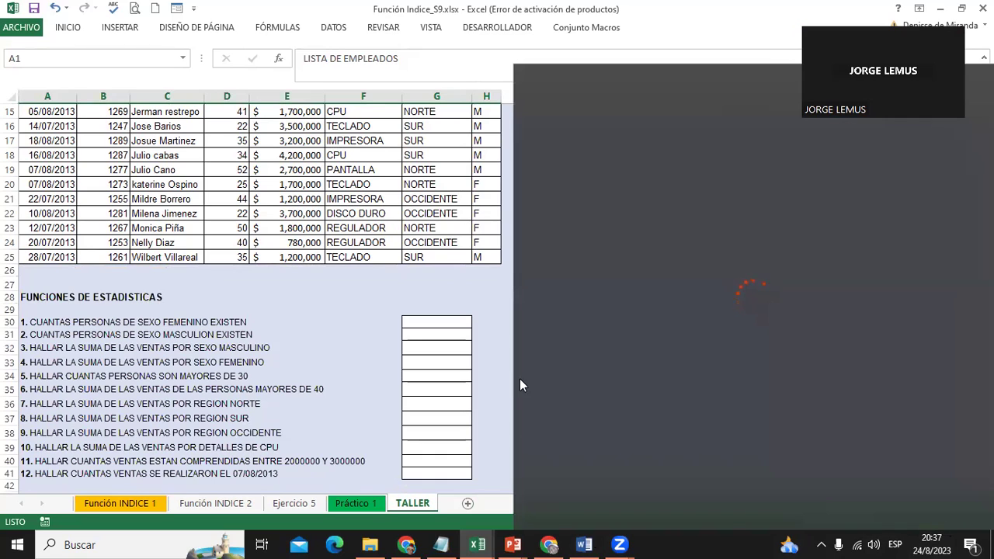
pyautogui.click(501, 373)
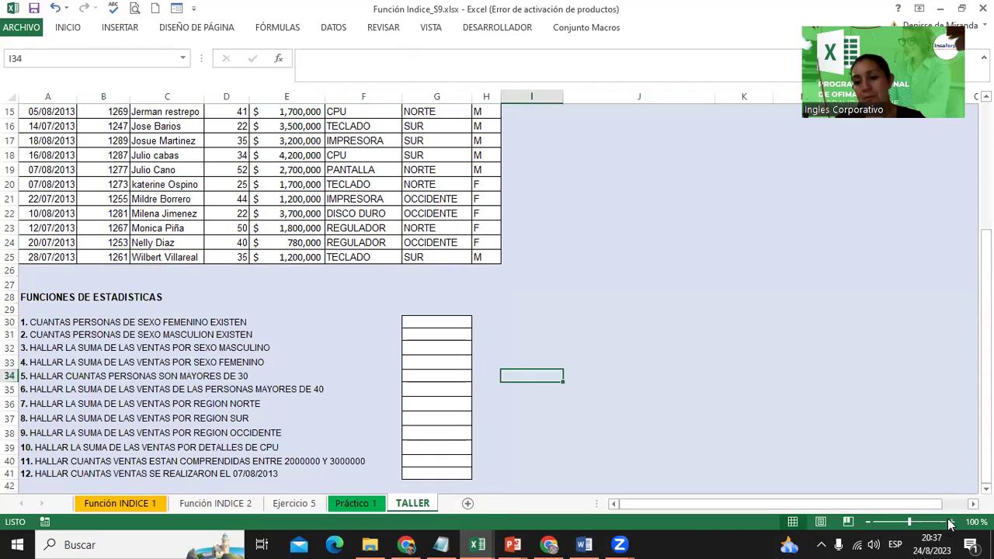
pyautogui.click(950, 522)
pyautogui.click(950, 522)
pyautogui.click(950, 522)
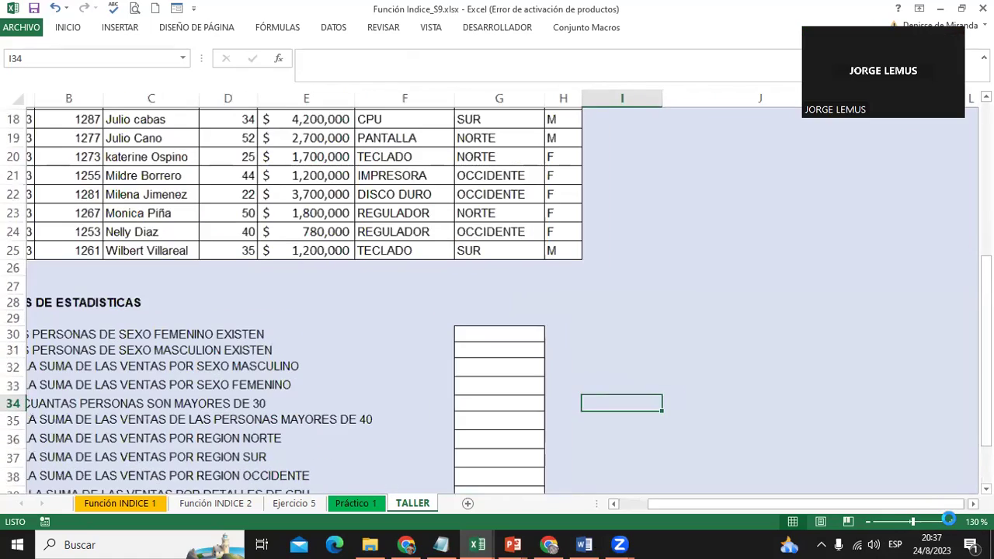
pyautogui.moveTo(917, 503); pyautogui.dragTo(875, 506)
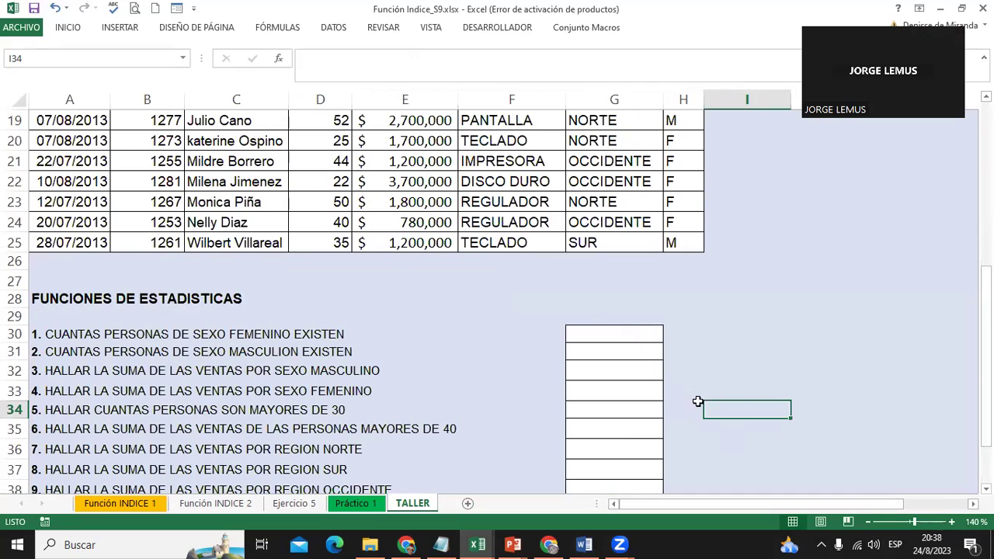
pyautogui.click(643, 334)
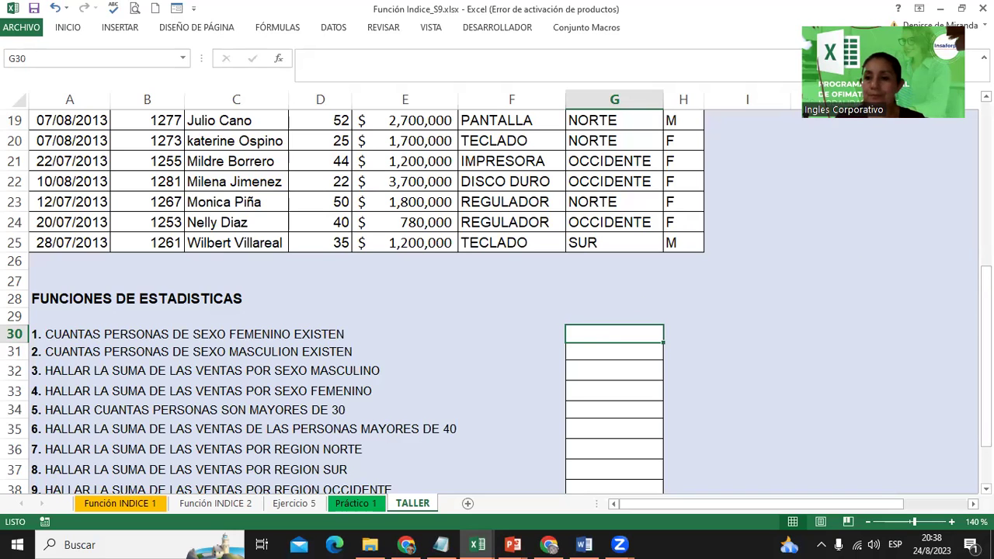
pyautogui.scroll(2, 352, 303)
pyautogui.scroll(1, 352, 303)
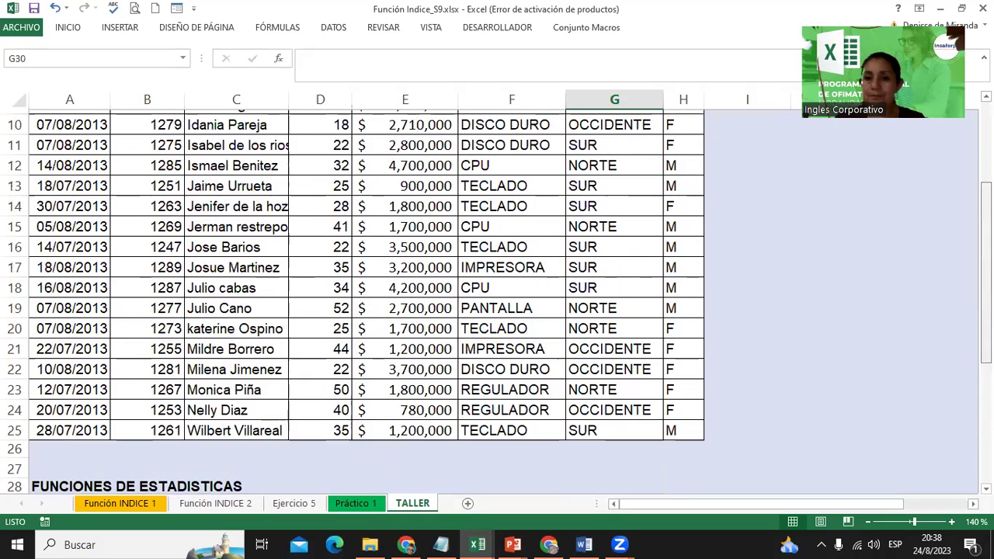
pyautogui.scroll(1, 352, 303)
pyautogui.scroll(1, 353, 303)
pyautogui.scroll(2, 353, 303)
pyautogui.scroll(1, 352, 303)
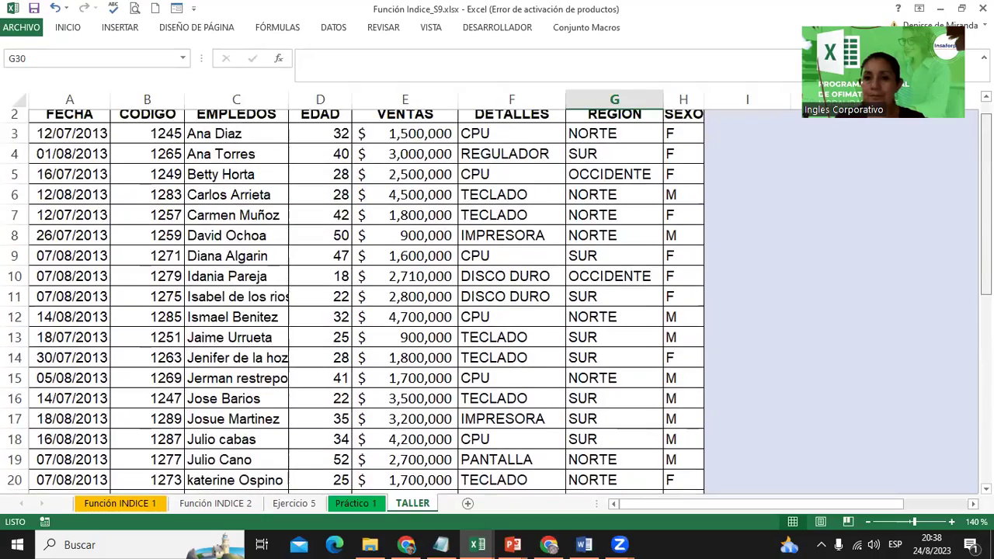
pyautogui.scroll(1, 353, 303)
pyautogui.scroll(-1, 352, 303)
pyautogui.scroll(-1, 353, 303)
pyautogui.scroll(-1, 353, 303)
pyautogui.scroll(-2, 352, 303)
pyautogui.scroll(-1, 493, 461)
pyautogui.scroll(-1, 493, 461)
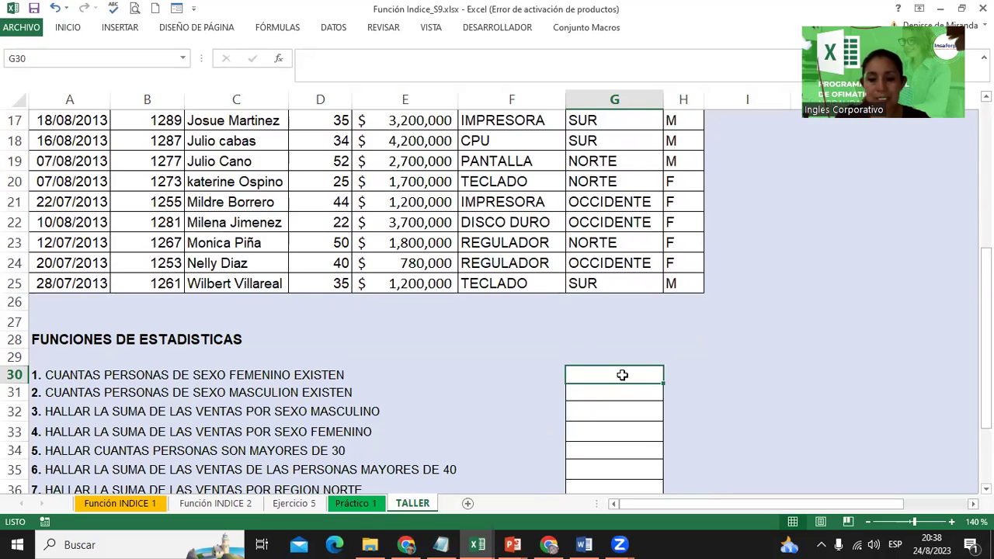
# - Cancel the unfinished =contar.si( formula in G30 and review the named ranges such as 'datos'
pyautogui.write('=')
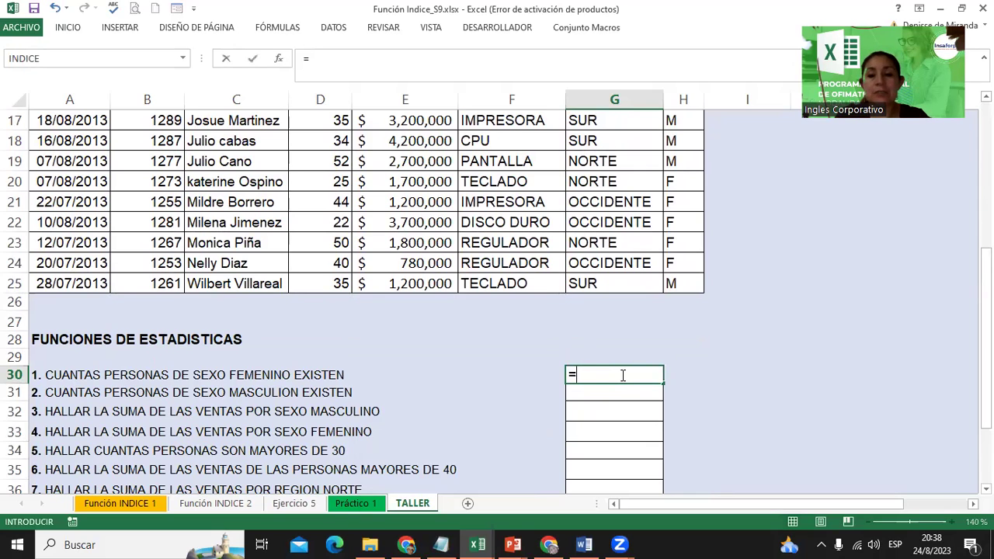
pyautogui.write('contar.si(')
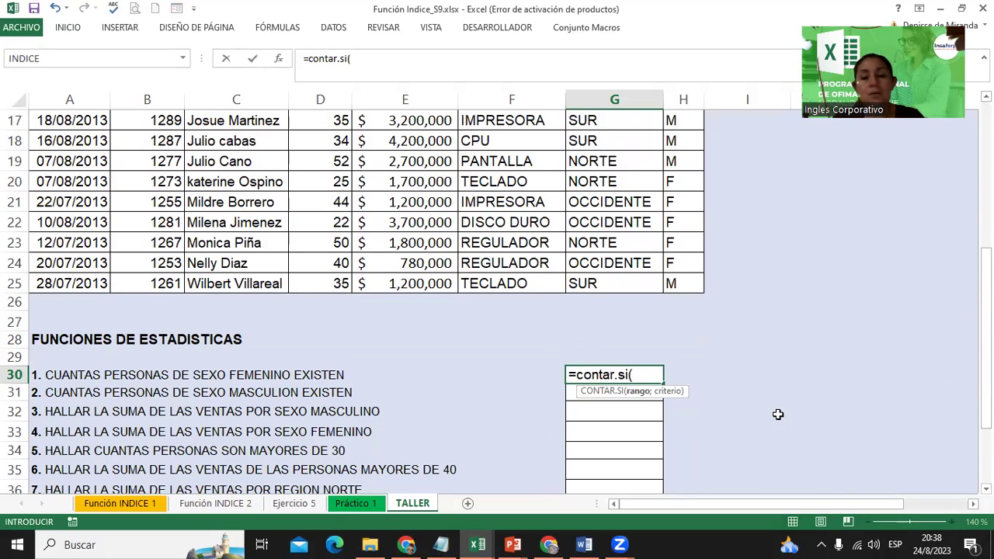
pyautogui.press('Escape')
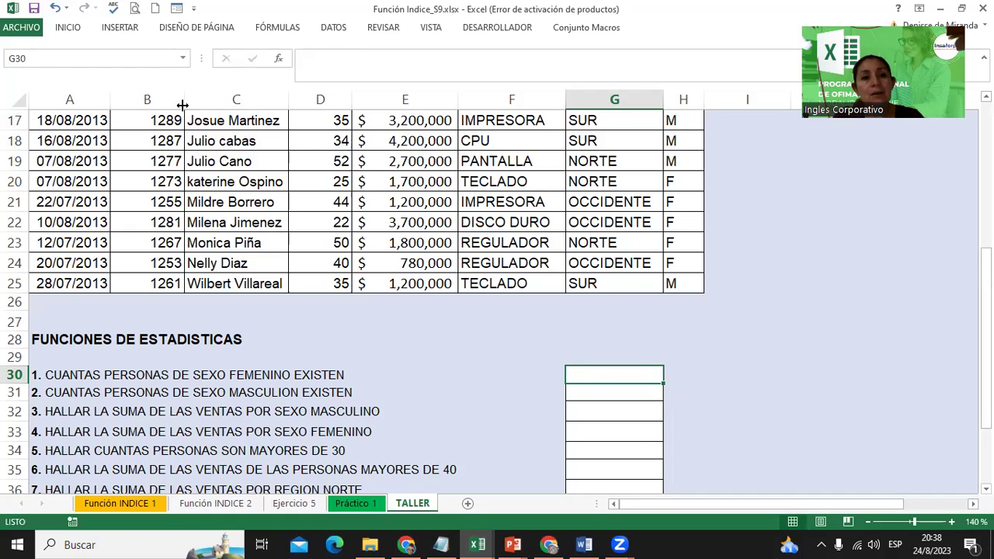
pyautogui.click(184, 58)
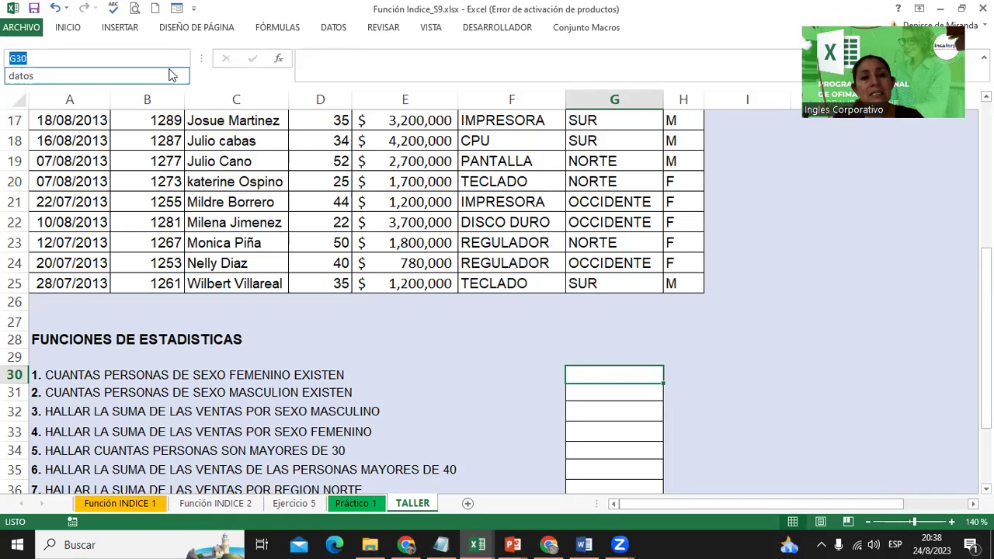
pyautogui.press('Escape')
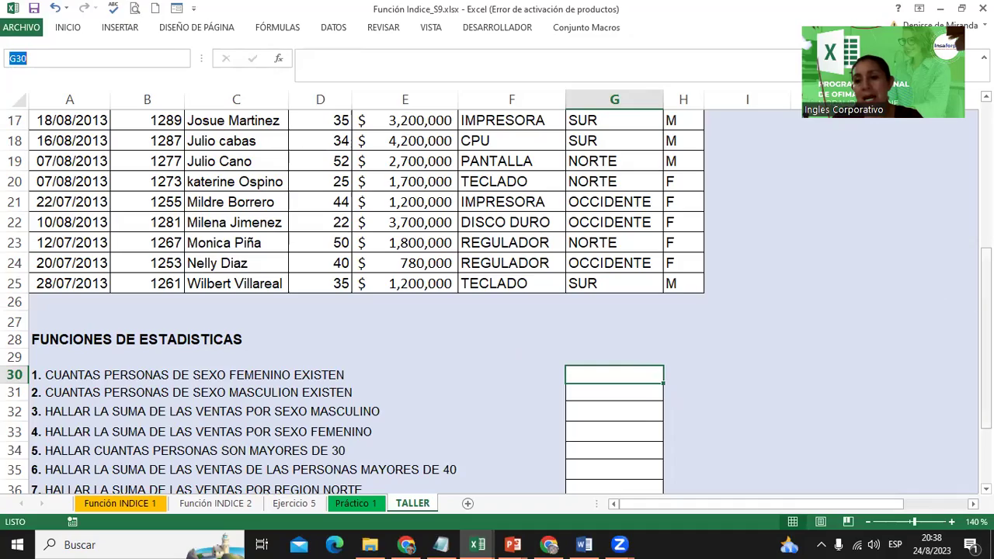
# - Scroll up and zoom out to 110% so the whole employee table fits on screen
pyautogui.scroll(4, 965, 203)
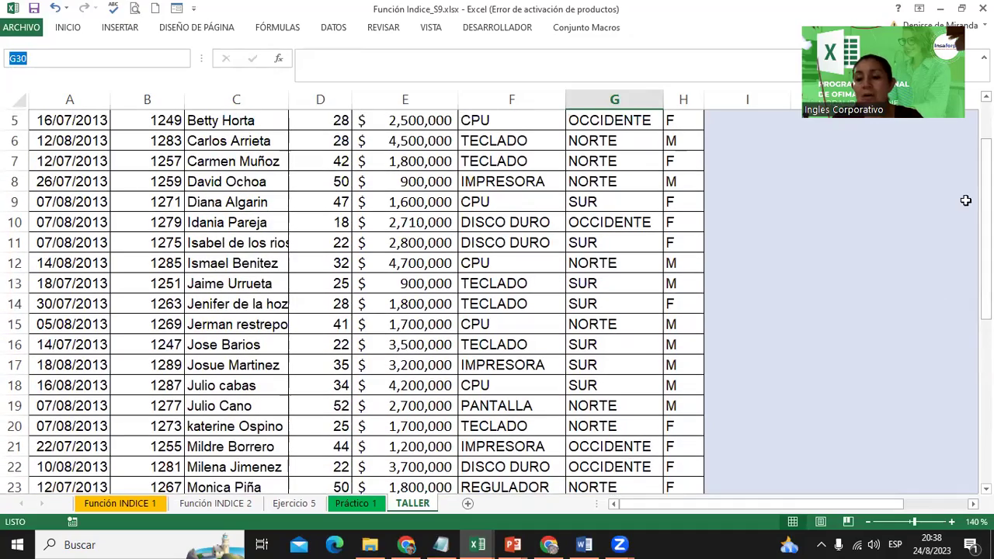
pyautogui.click(868, 522)
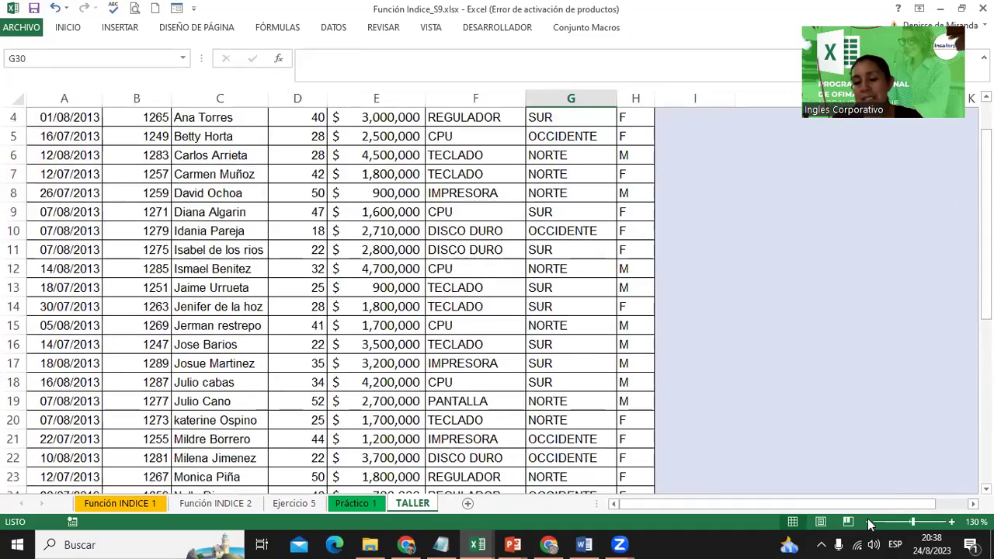
pyautogui.click(868, 521)
pyautogui.click(868, 521)
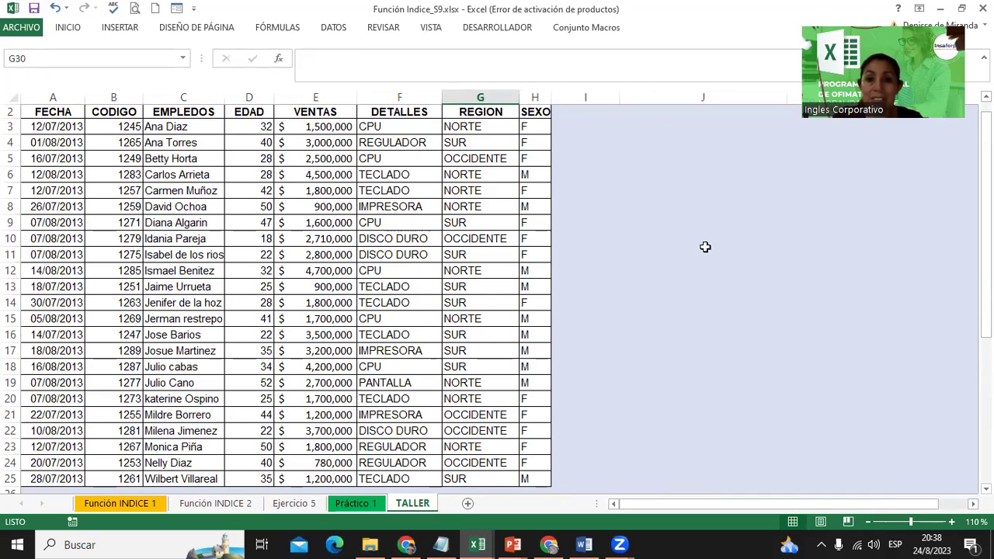
# - Name the SEXO values H3:H25 'genero' via the Name Box
pyautogui.moveTo(524, 126); pyautogui.dragTo(540, 464)
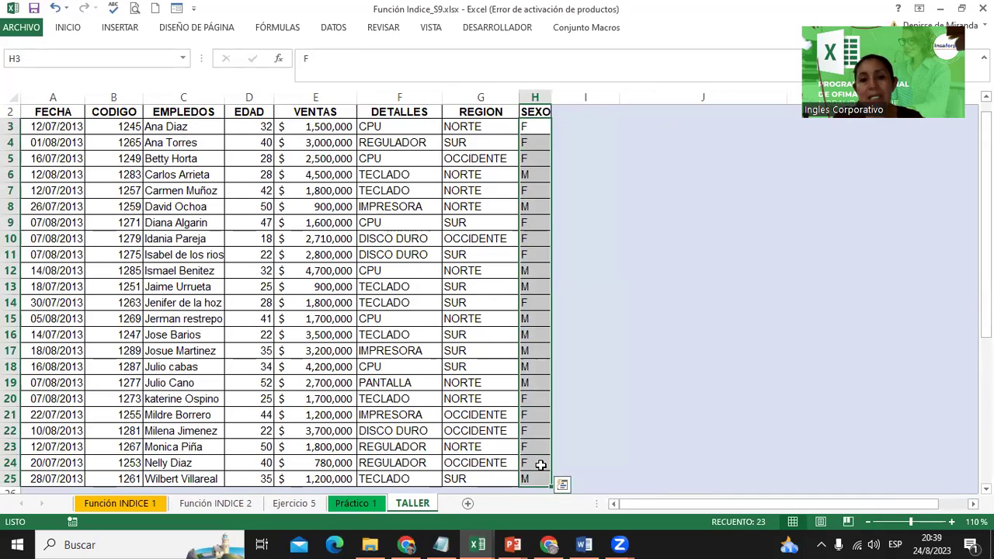
pyautogui.click(100, 59)
pyautogui.write('genero')
pyautogui.press('Return')
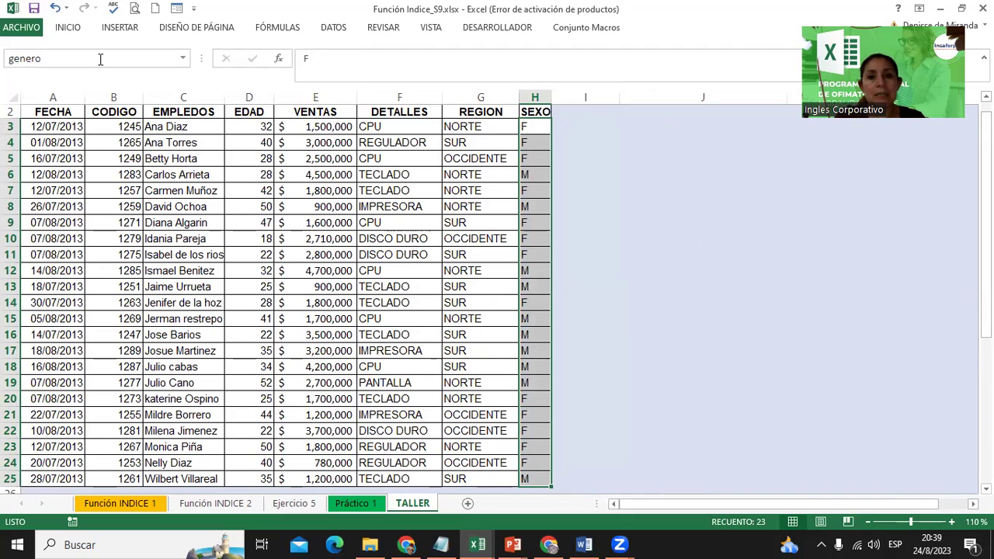
# - Create the REGION name from G2:G25 using Crear desde la selección with Fila superior
pyautogui.moveTo(462, 130); pyautogui.dragTo(489, 463)
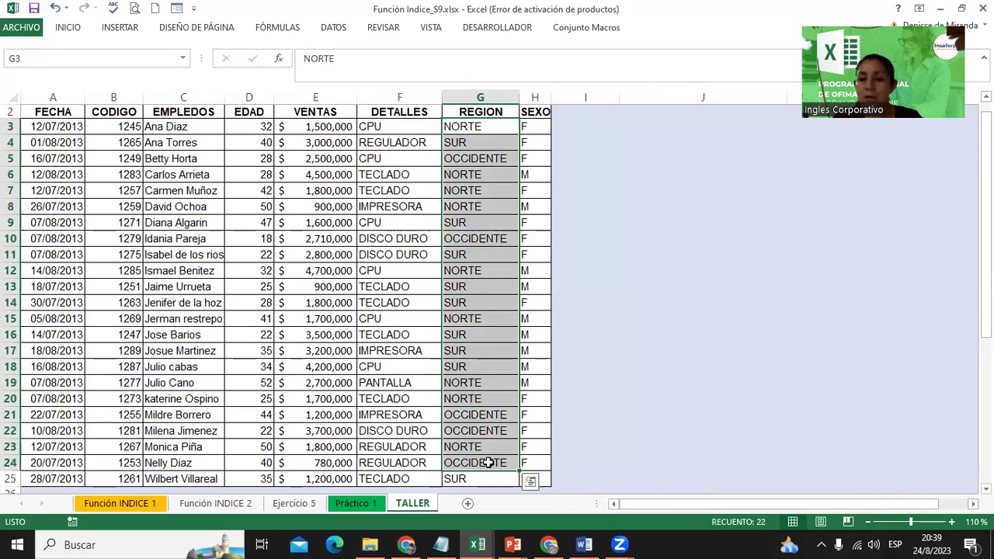
pyautogui.click(504, 379)
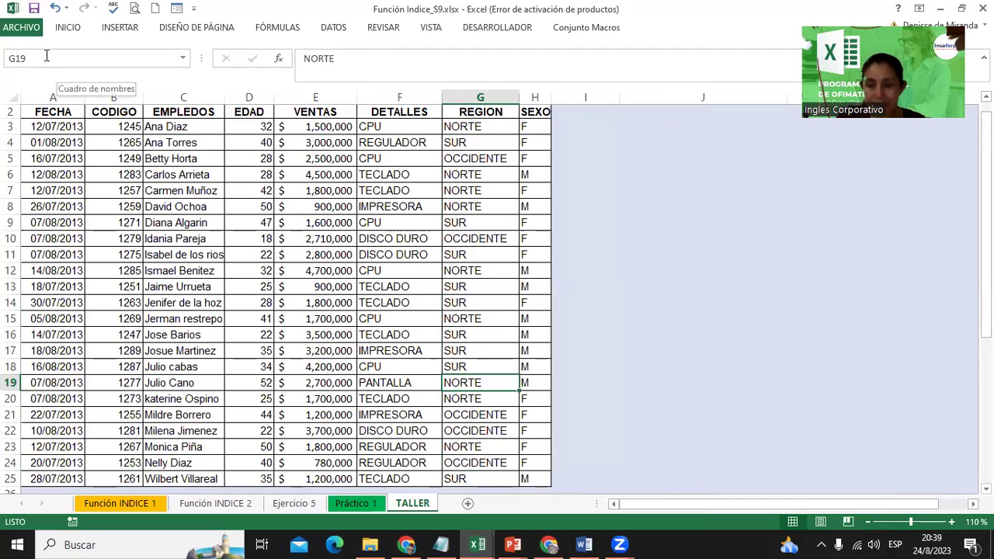
pyautogui.click(483, 109)
pyautogui.moveTo(483, 109); pyautogui.dragTo(511, 463)
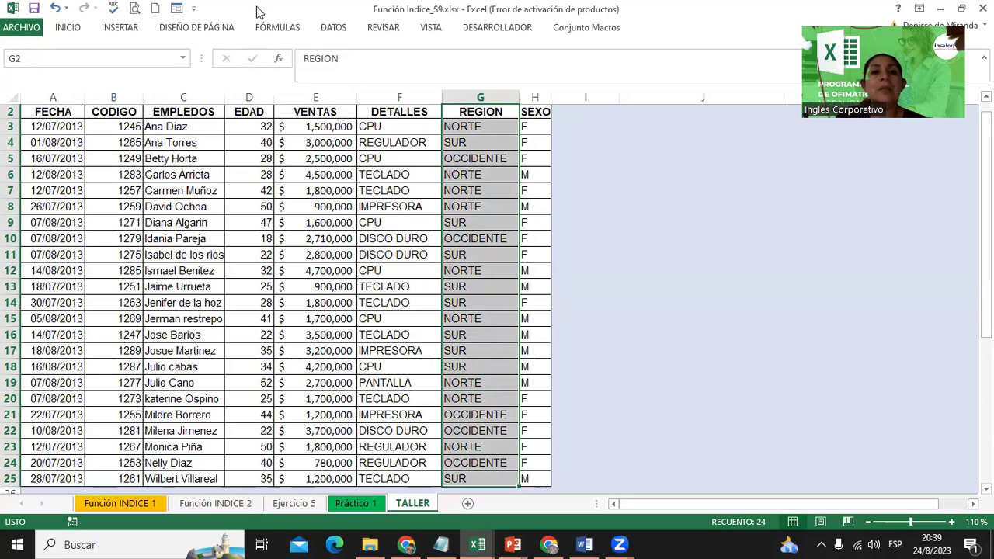
pyautogui.click(264, 30)
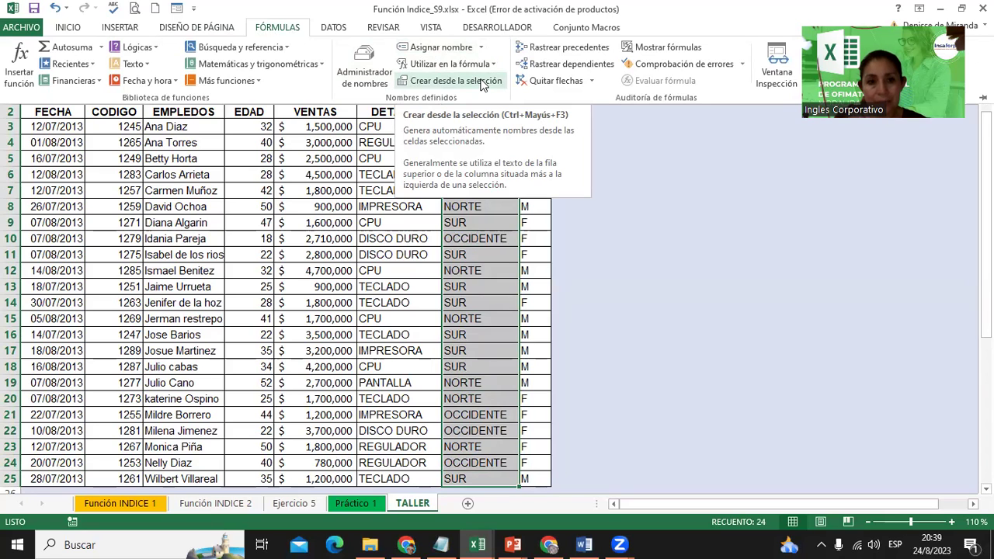
pyautogui.click(481, 82)
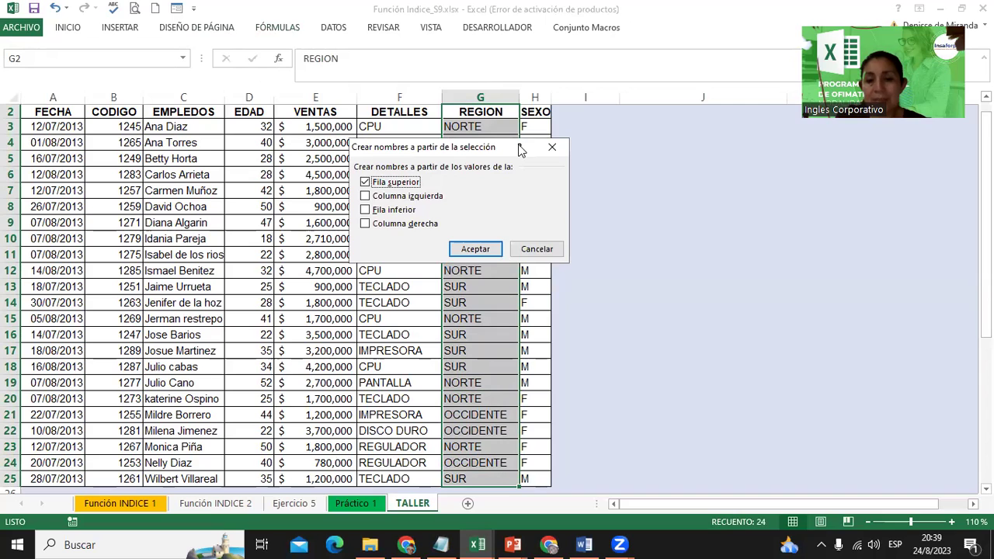
pyautogui.moveTo(520, 149); pyautogui.dragTo(734, 178)
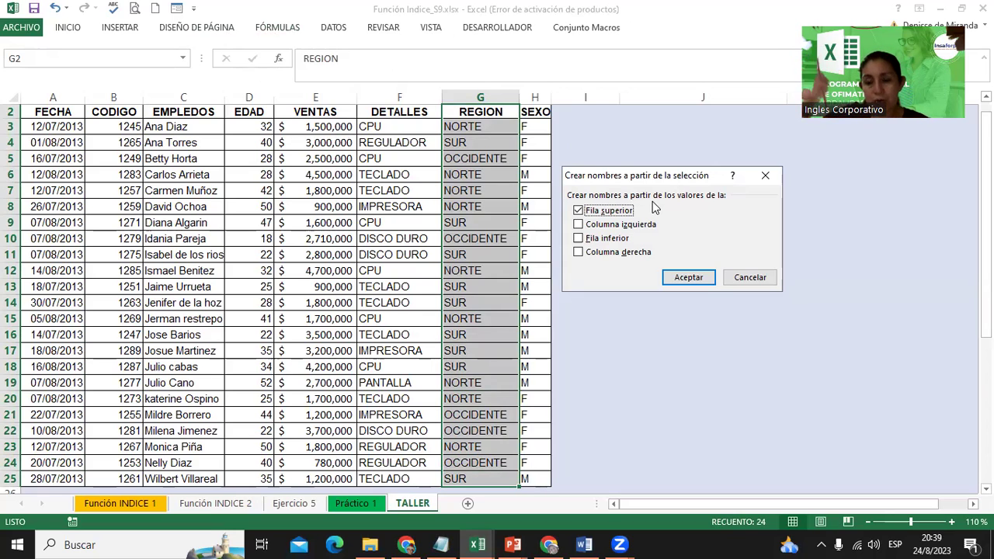
pyautogui.click(579, 211)
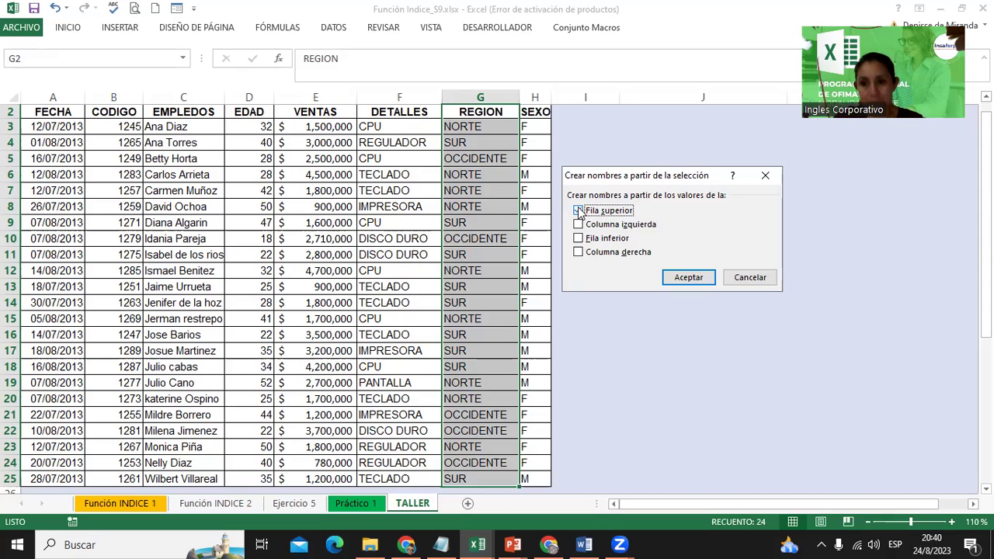
pyautogui.click(690, 277)
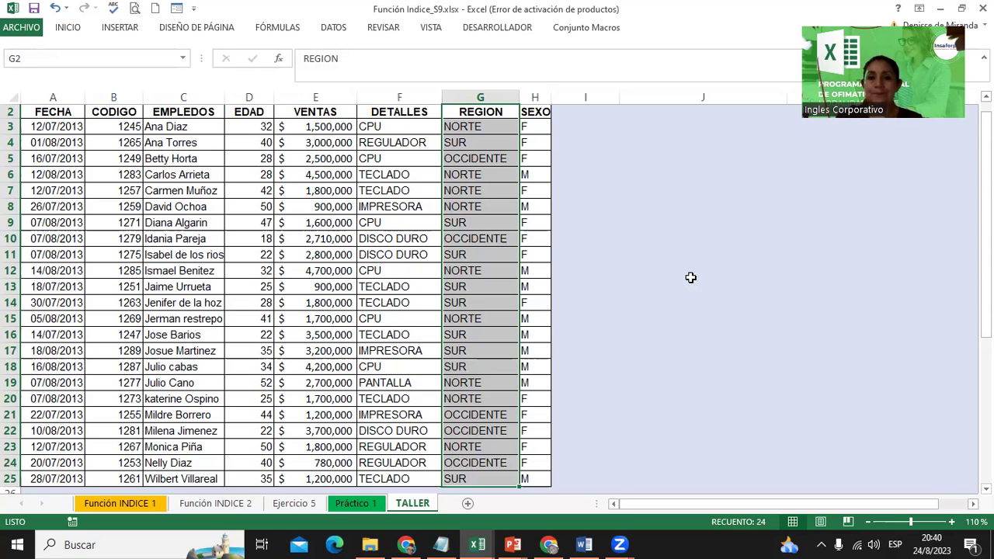
# - Create DETALLES and VENTAS named ranges from their column headers with Crear desde la selección
pyautogui.moveTo(399, 114); pyautogui.dragTo(412, 462)
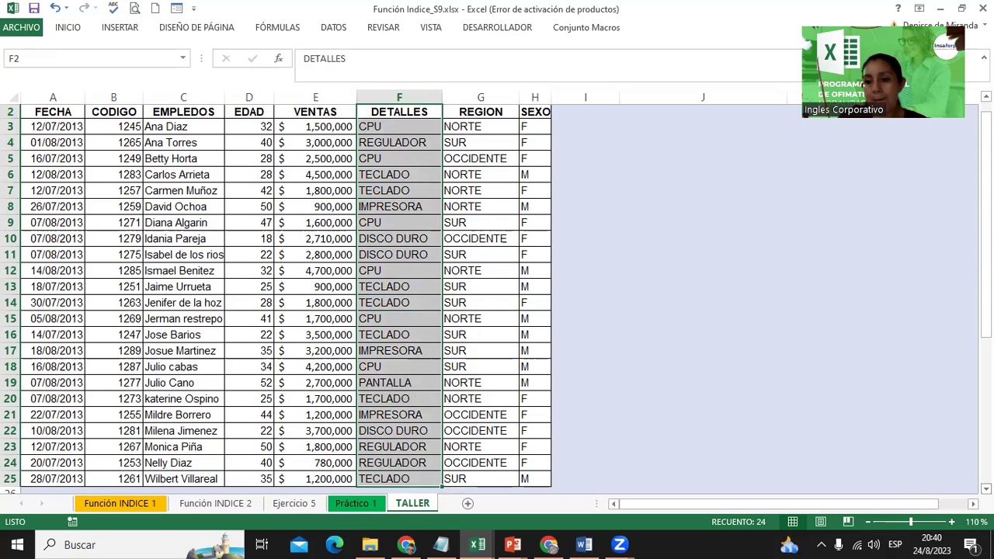
pyautogui.scroll(-1, 759, 237)
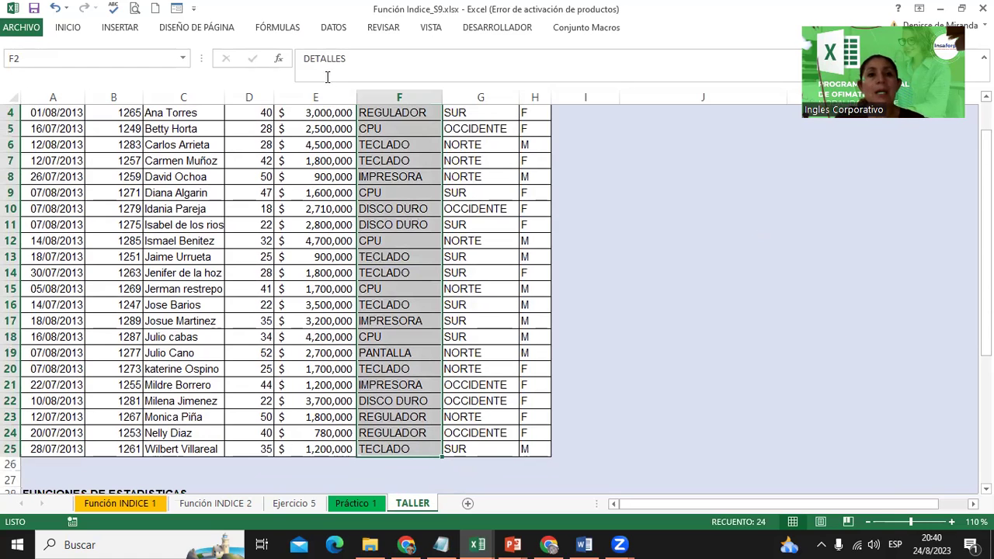
pyautogui.click(282, 30)
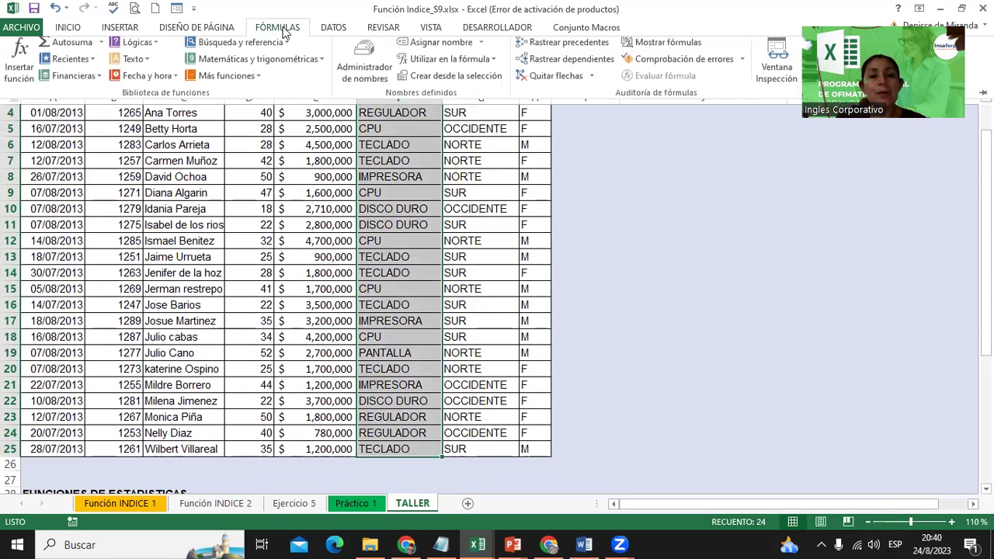
pyautogui.click(449, 80)
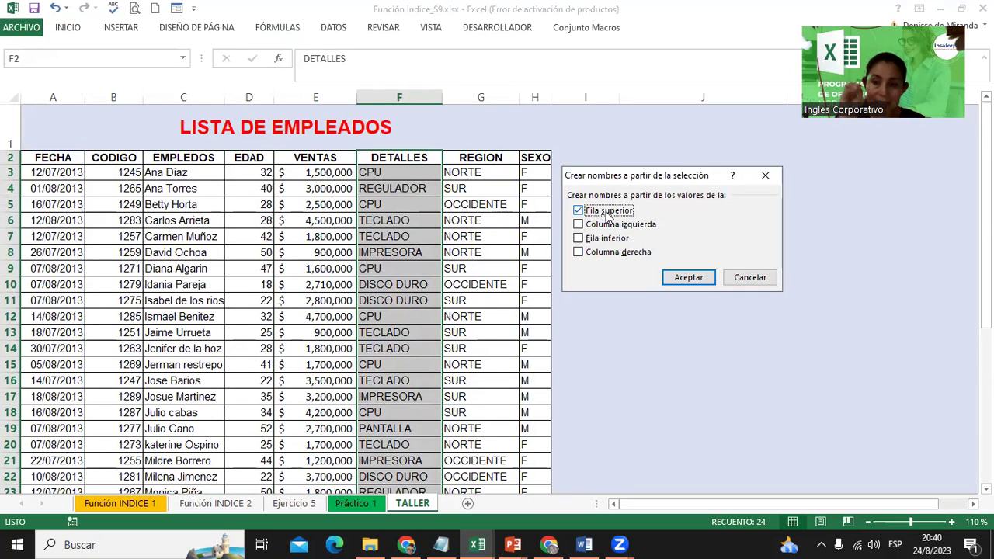
pyautogui.click(679, 277)
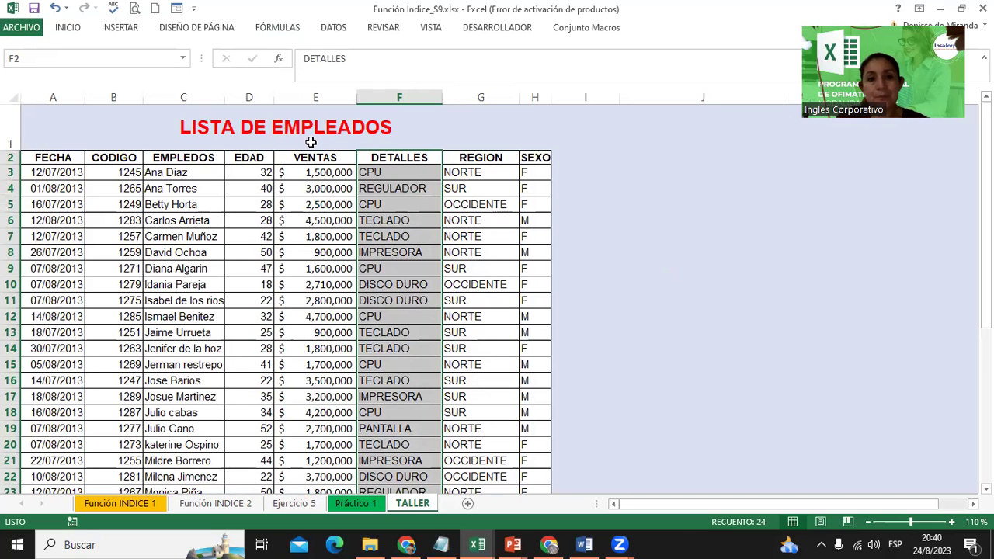
pyautogui.moveTo(310, 155)
pyautogui.mouseDown()
pyautogui.moveTo(303, 220)
pyautogui.moveTo(333, 465)
pyautogui.mouseUp()
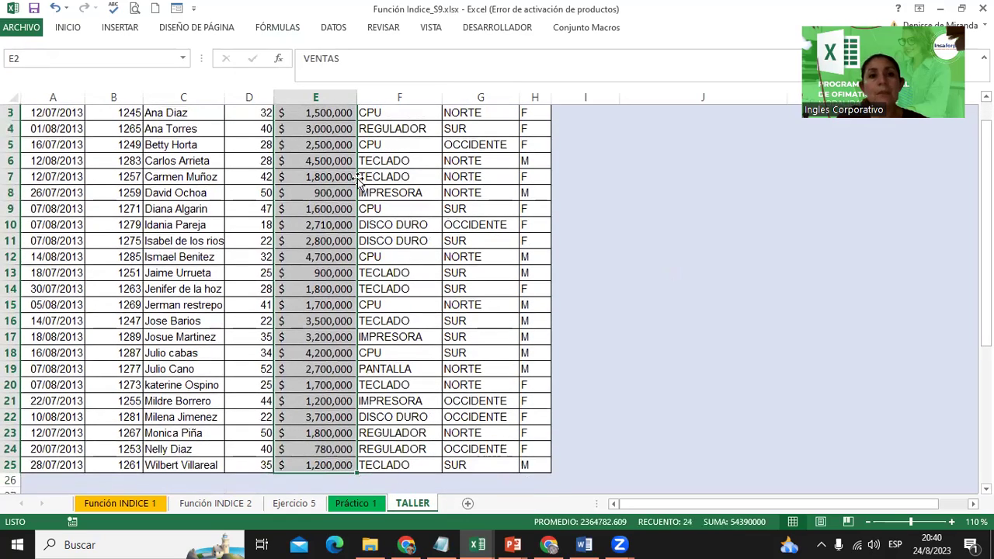
pyautogui.click(279, 28)
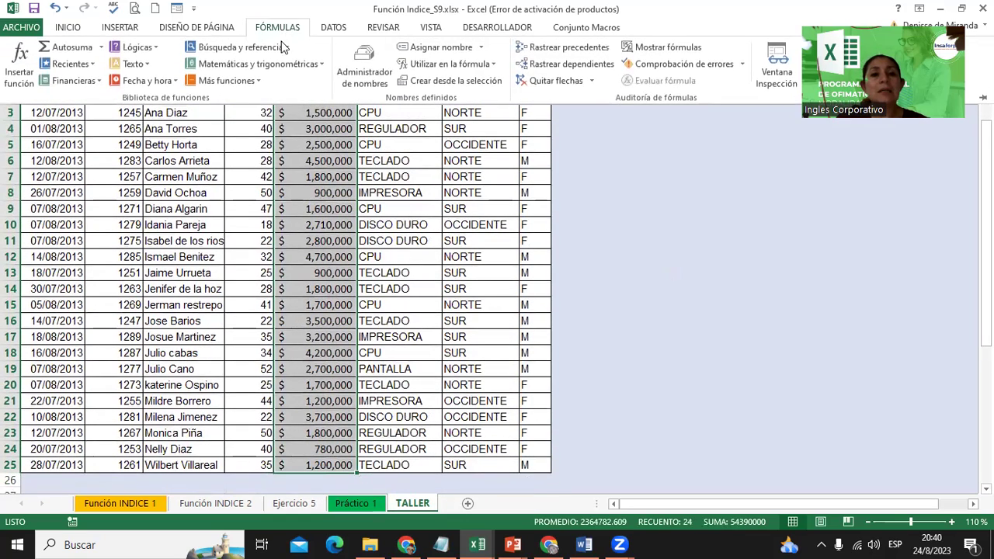
pyautogui.click(436, 81)
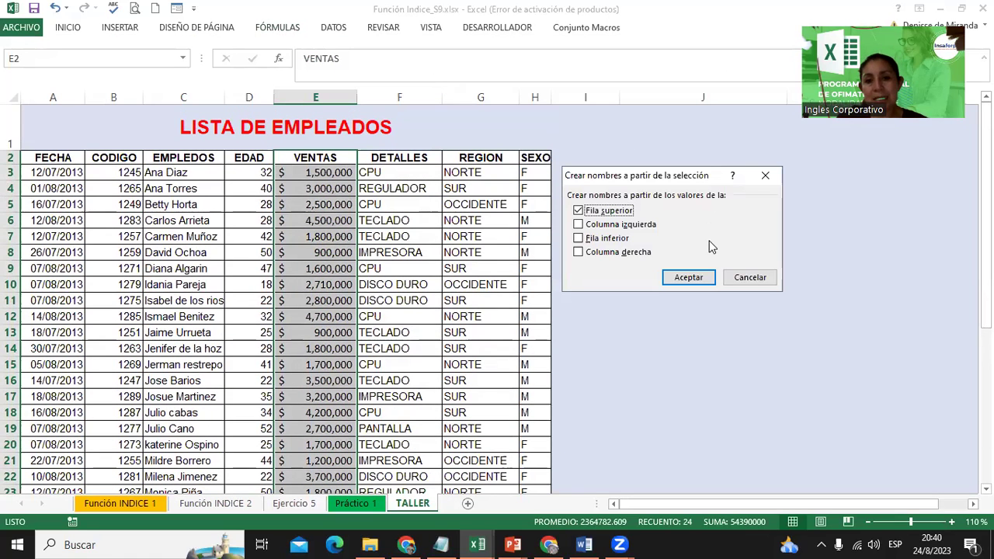
pyautogui.click(691, 279)
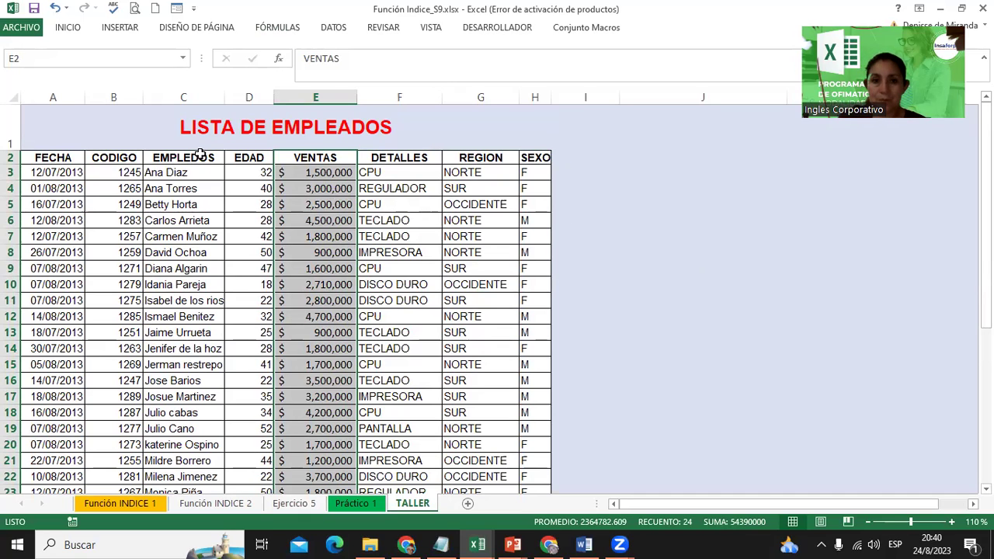
# - Create the EDAD named range from D2:D25 using its header row
pyautogui.moveTo(239, 165); pyautogui.dragTo(261, 460)
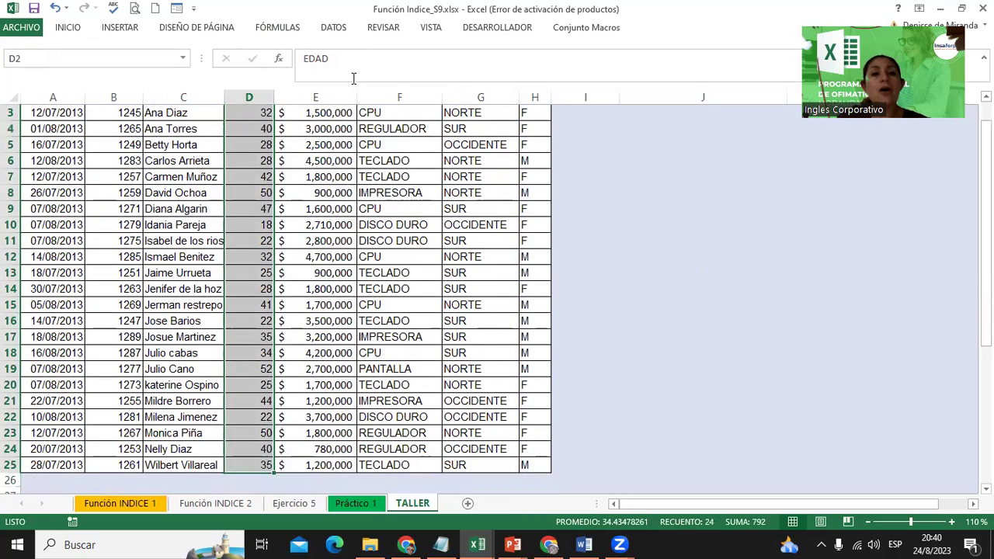
pyautogui.click(260, 28)
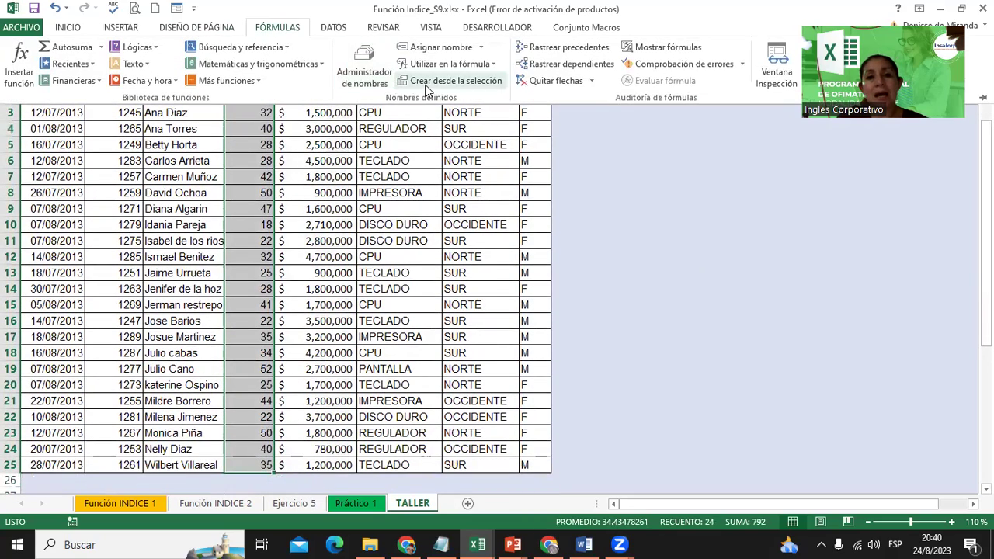
pyautogui.click(427, 82)
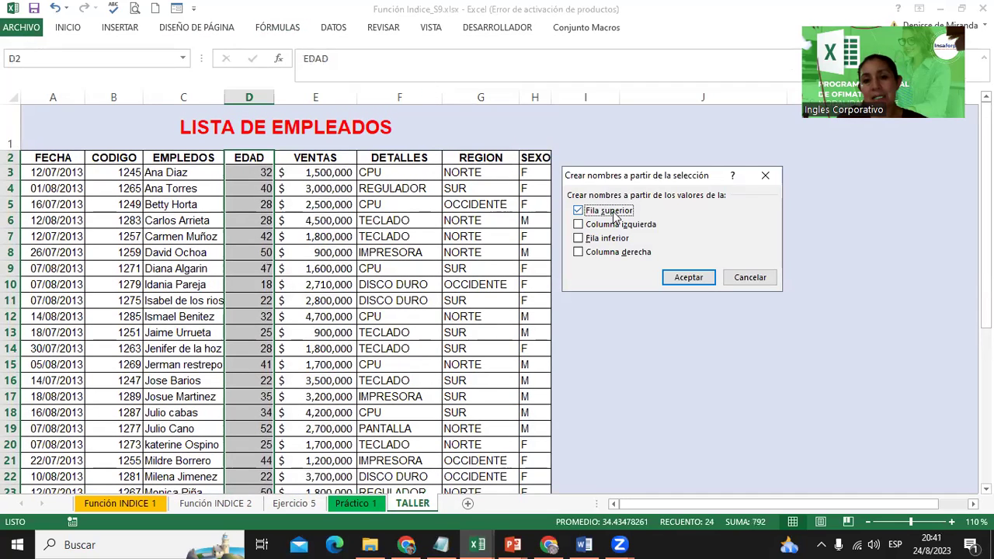
pyautogui.click(690, 277)
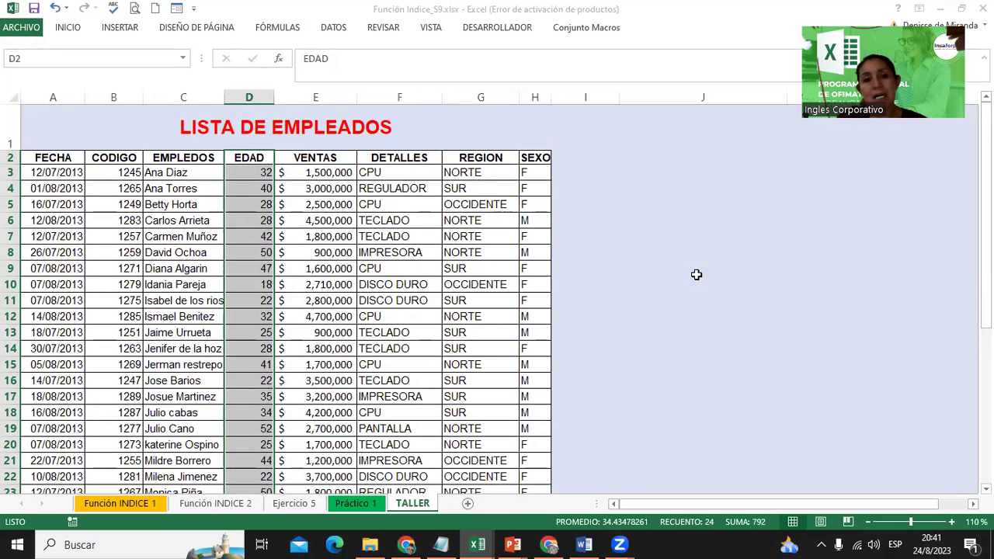
pyautogui.click(644, 220)
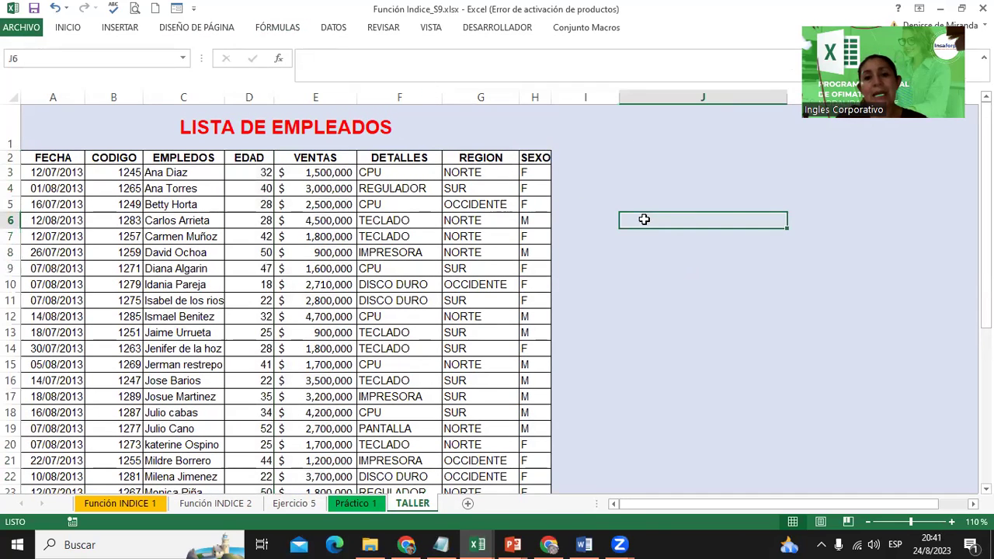
# - Jump to DETALLES then genero from the Name Box list, confirming genero covers H3:H25
pyautogui.click(184, 60)
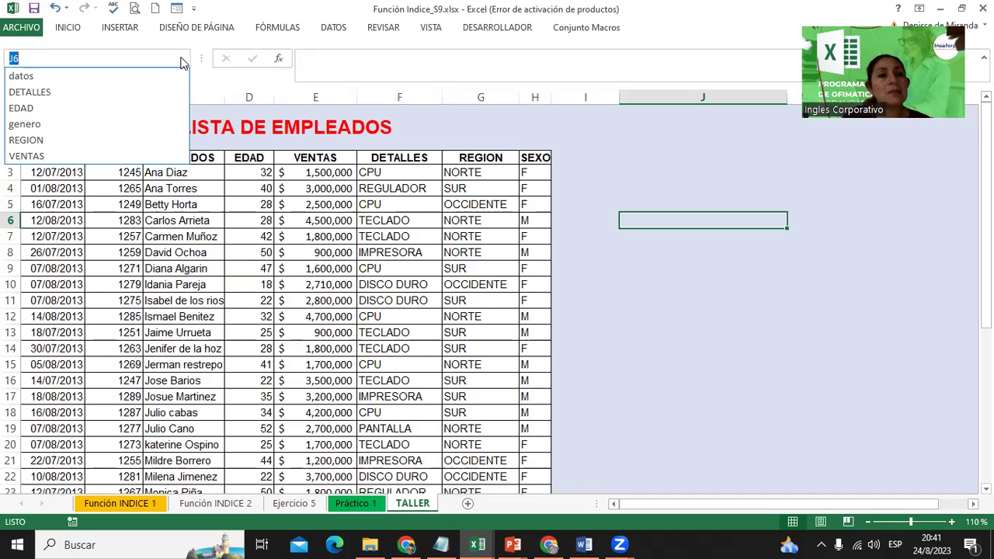
pyautogui.click(56, 93)
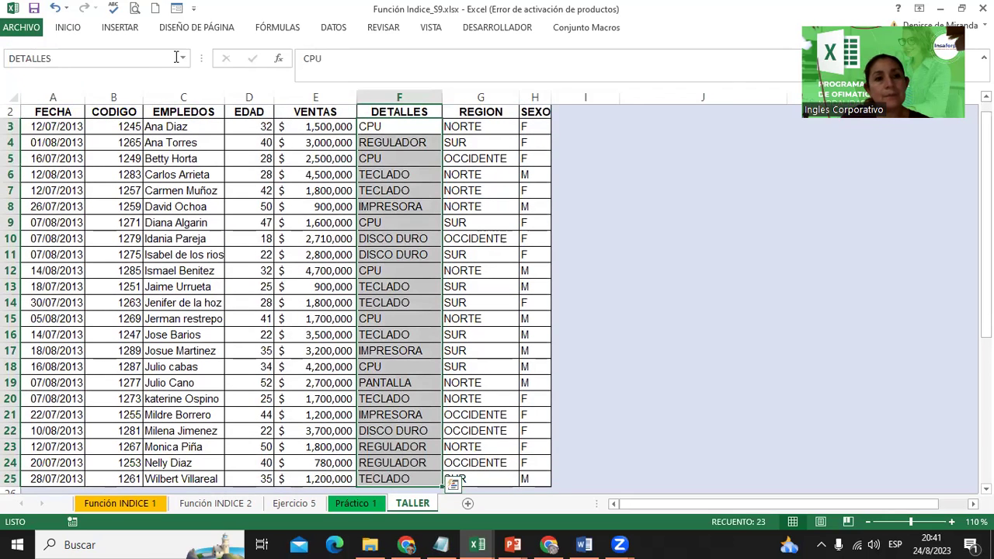
pyautogui.click(183, 58)
pyautogui.click(76, 125)
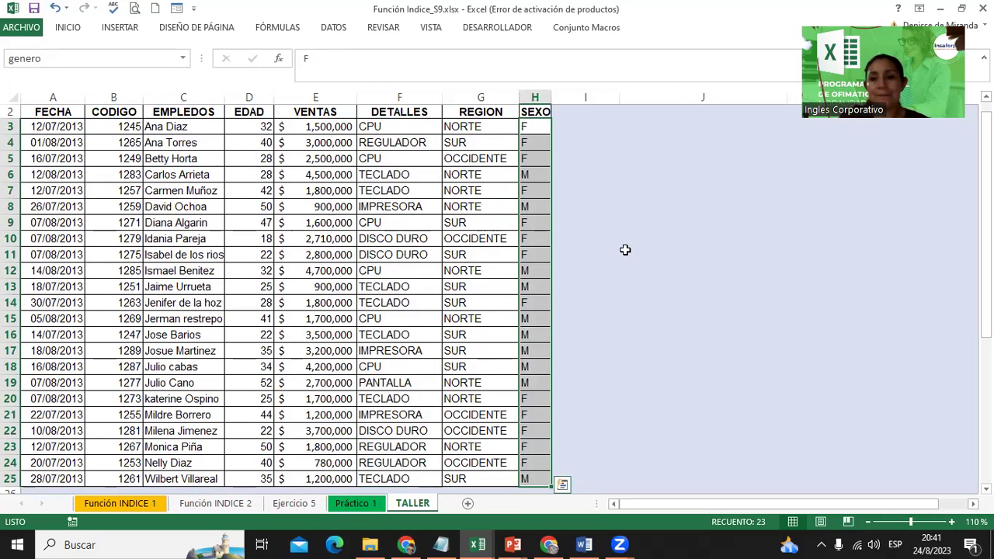
pyautogui.moveTo(986, 225); pyautogui.dragTo(986, 368)
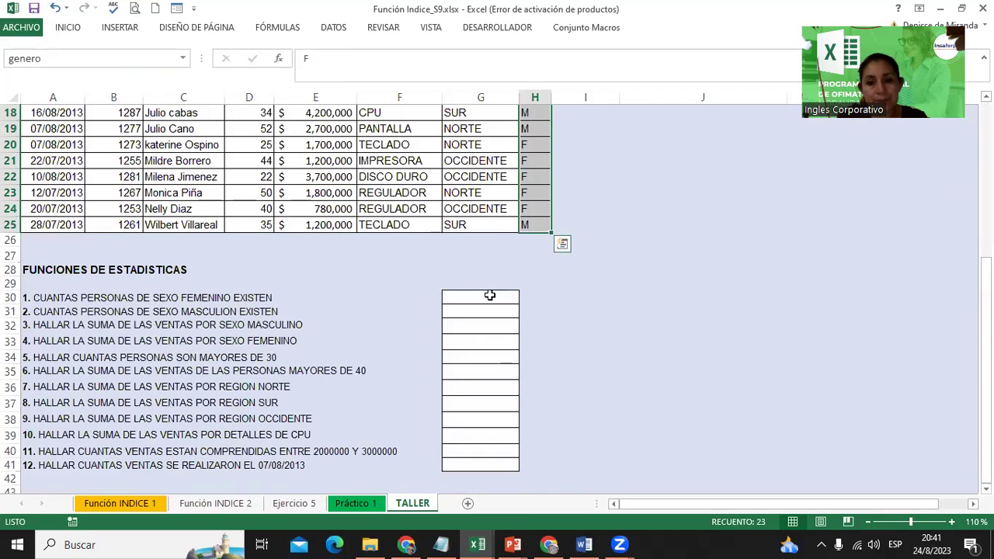
# - Enter =contar.si(genero;"F") in G30 to count 13 female employees
pyautogui.click(489, 296)
pyautogui.write('=contar')
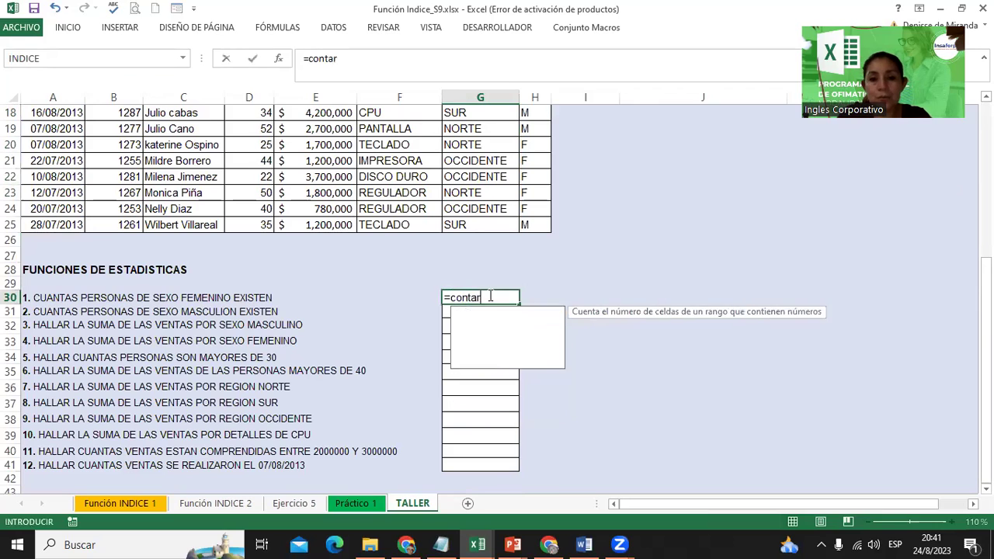
pyautogui.write('.si')
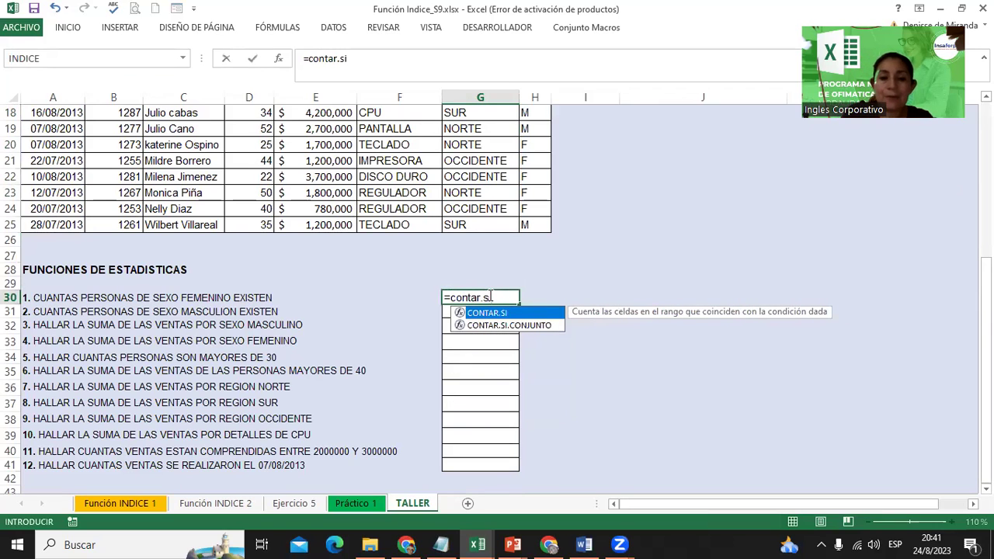
pyautogui.write('(')
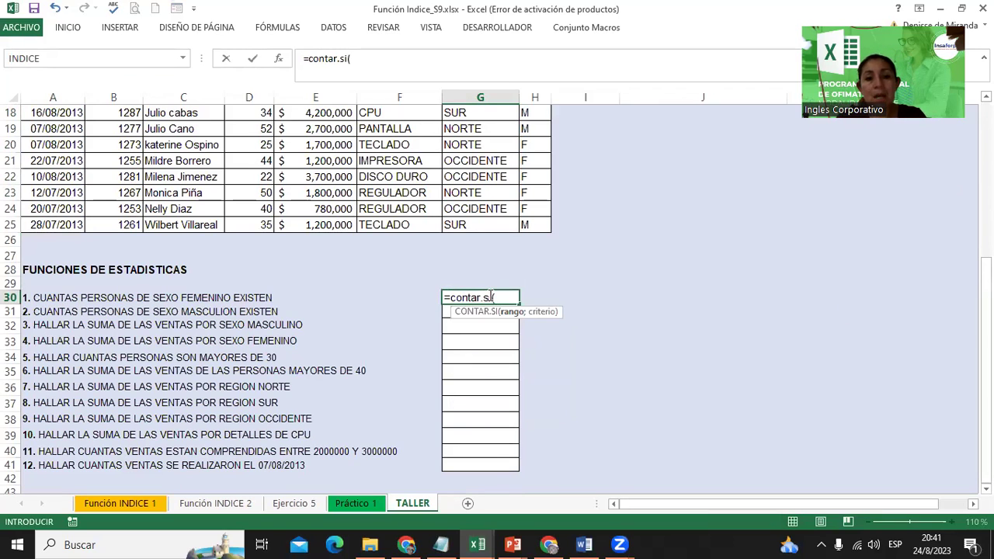
pyautogui.write('genero')
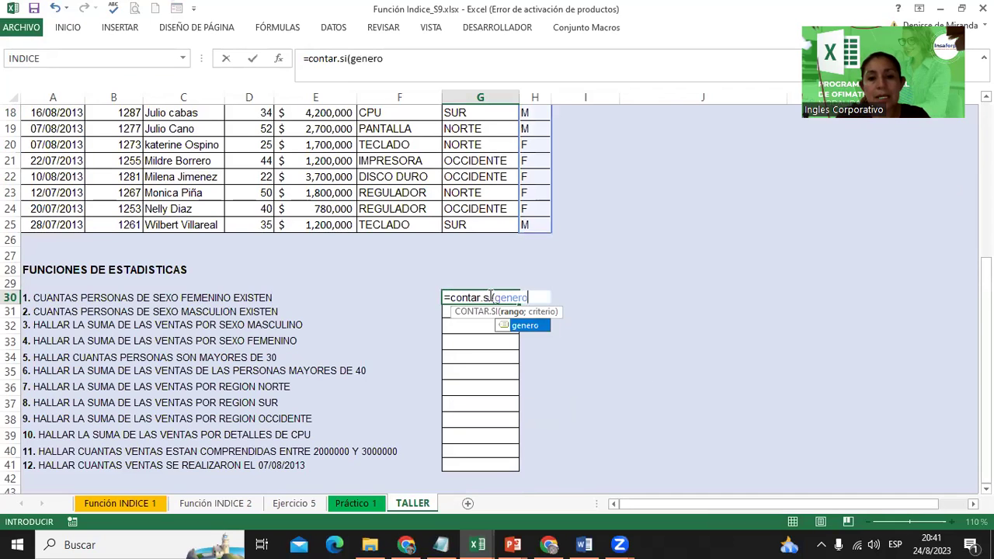
pyautogui.click(526, 326)
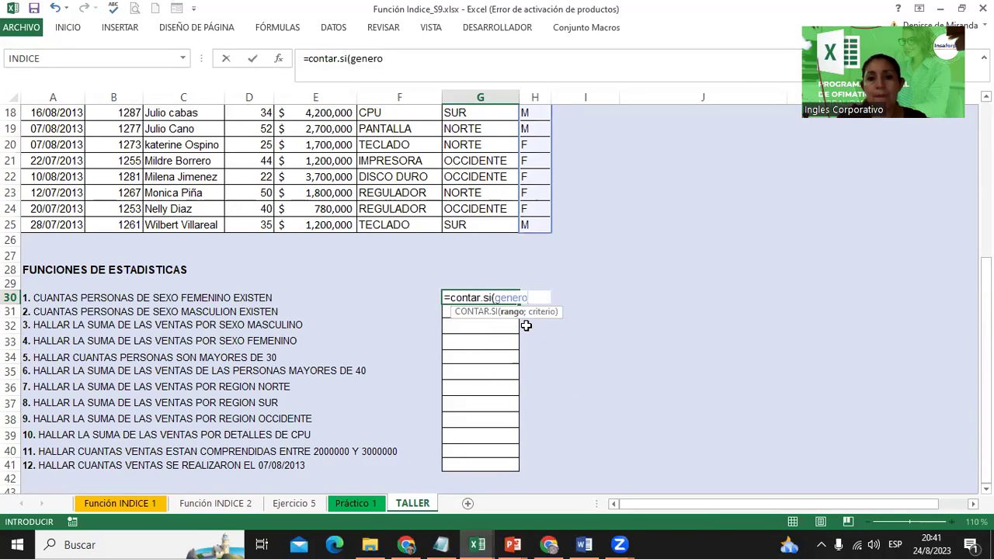
pyautogui.write(';')
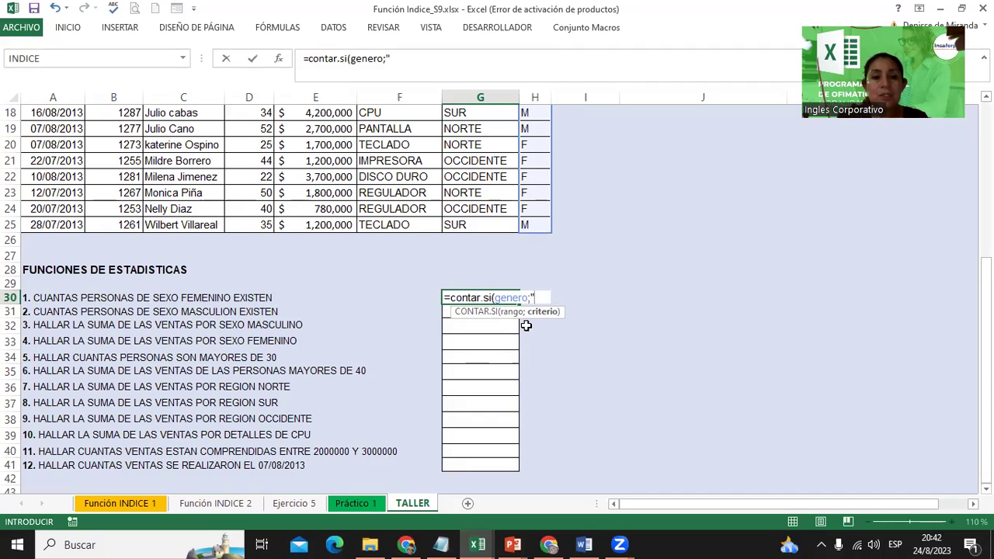
pyautogui.write('F')
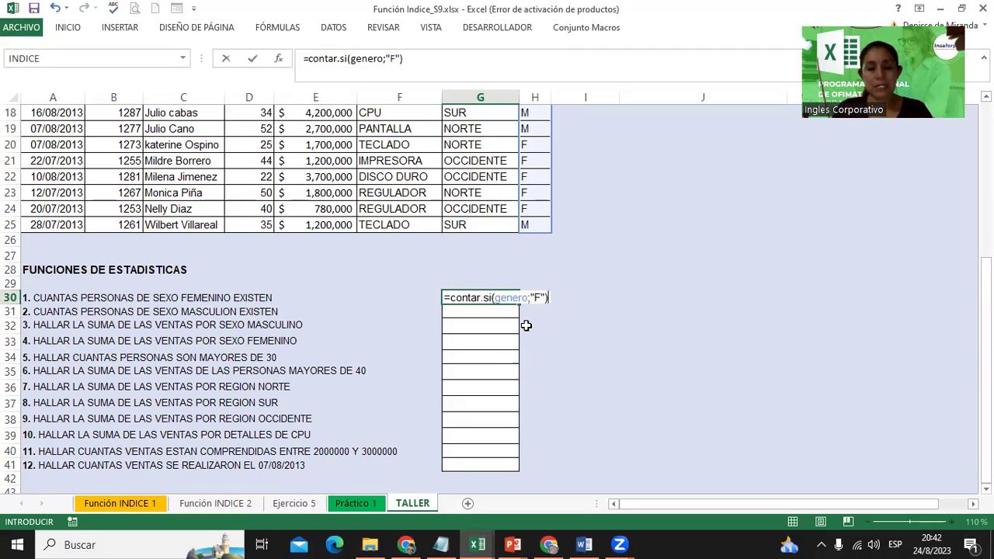
pyautogui.press('Return')
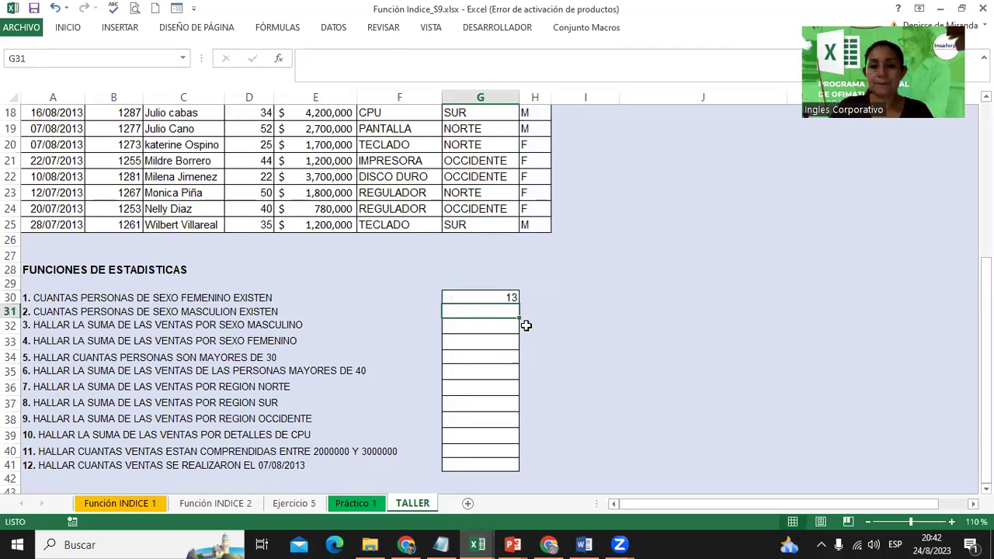
# - Enter =contar.si(genero;"M") in G31 to count the 10 male employees
pyautogui.write('=contar.si(')
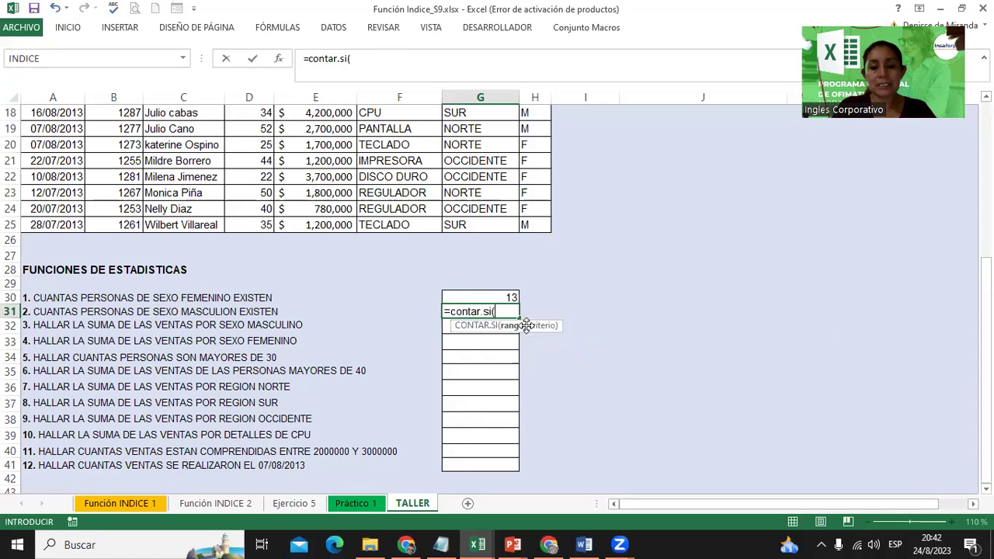
pyautogui.write('g')
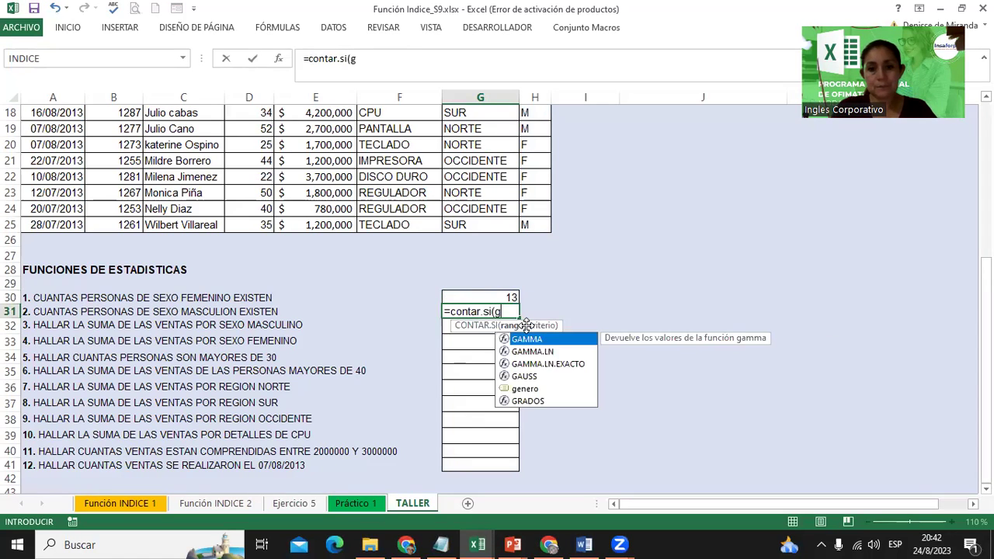
pyautogui.write('e')
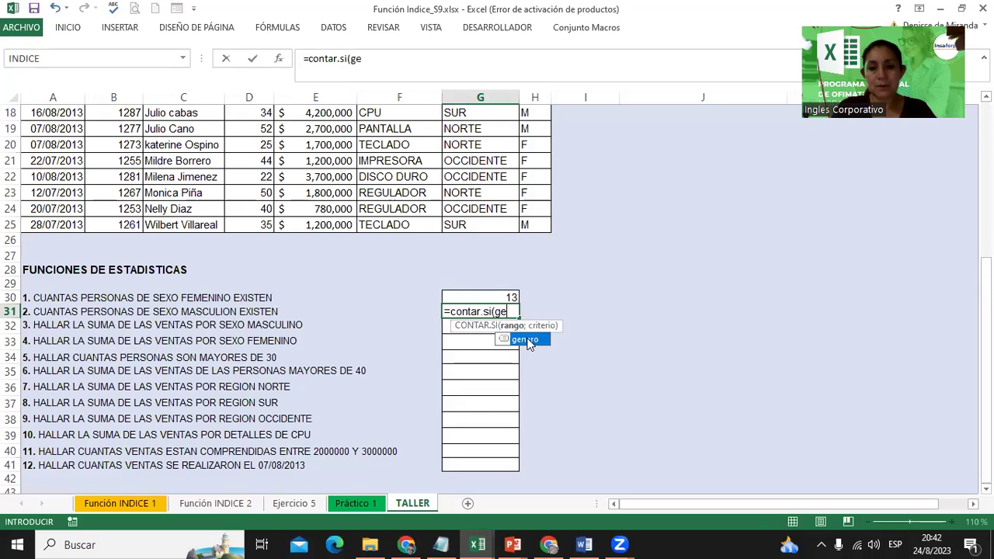
pyautogui.doubleClick(527, 339)
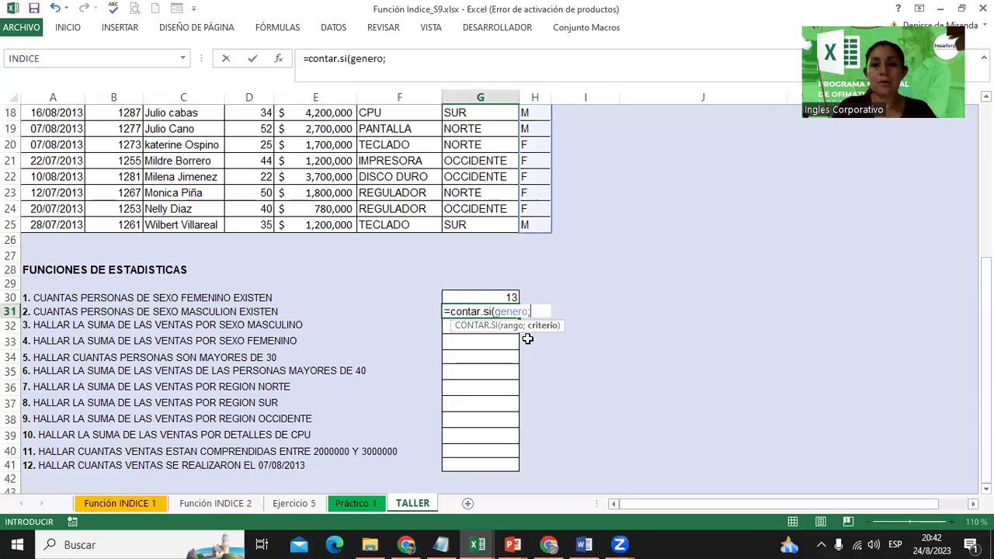
pyautogui.write('"M"')
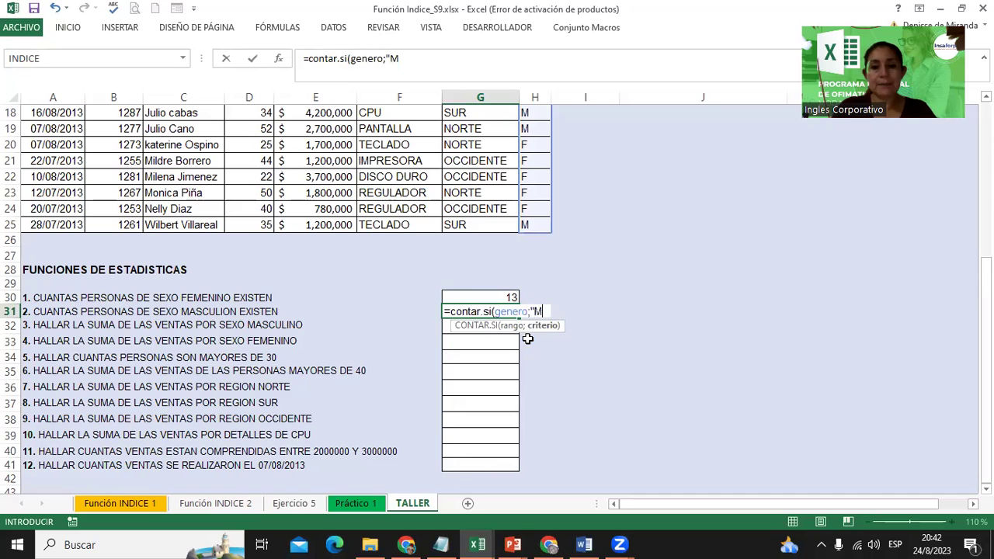
pyautogui.write(')')
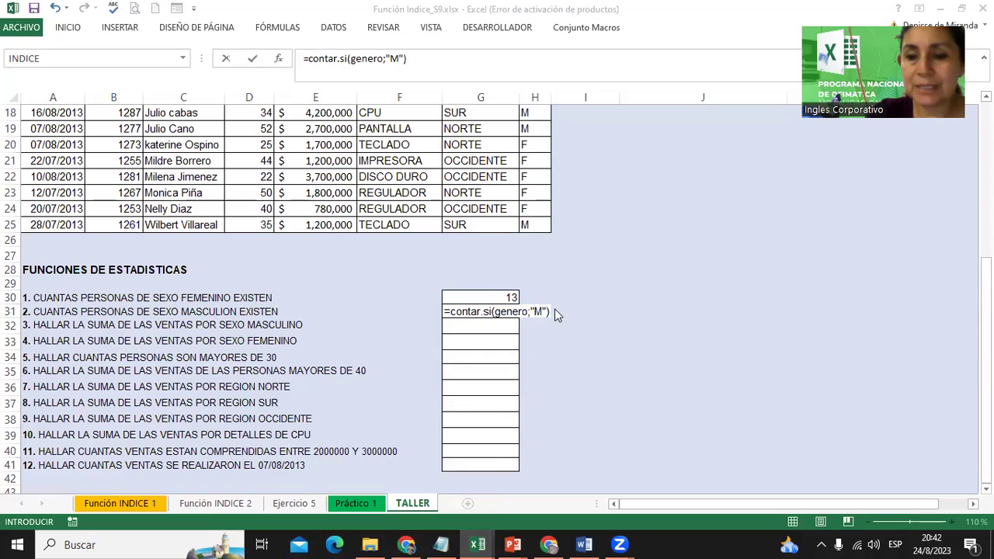
pyautogui.write(')')
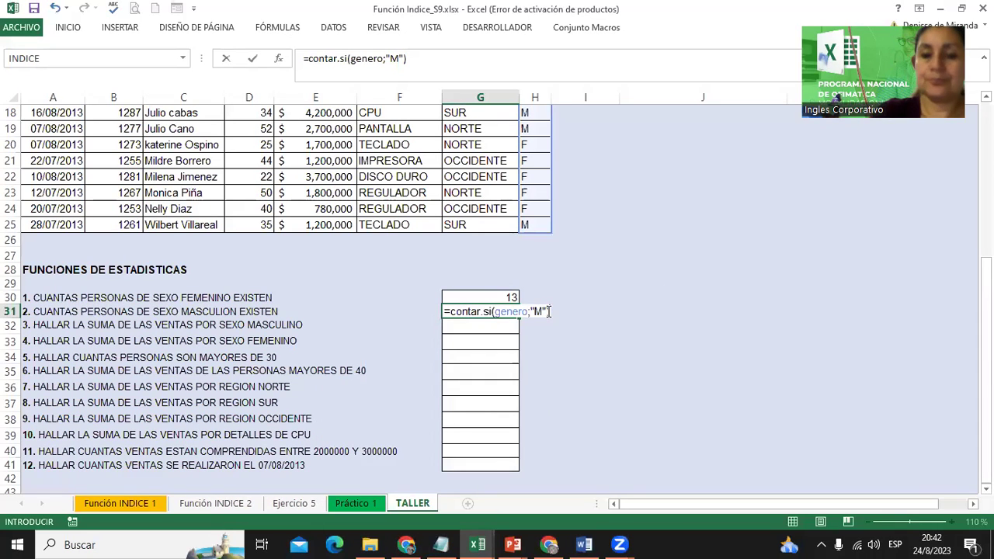
pyautogui.press('Return')
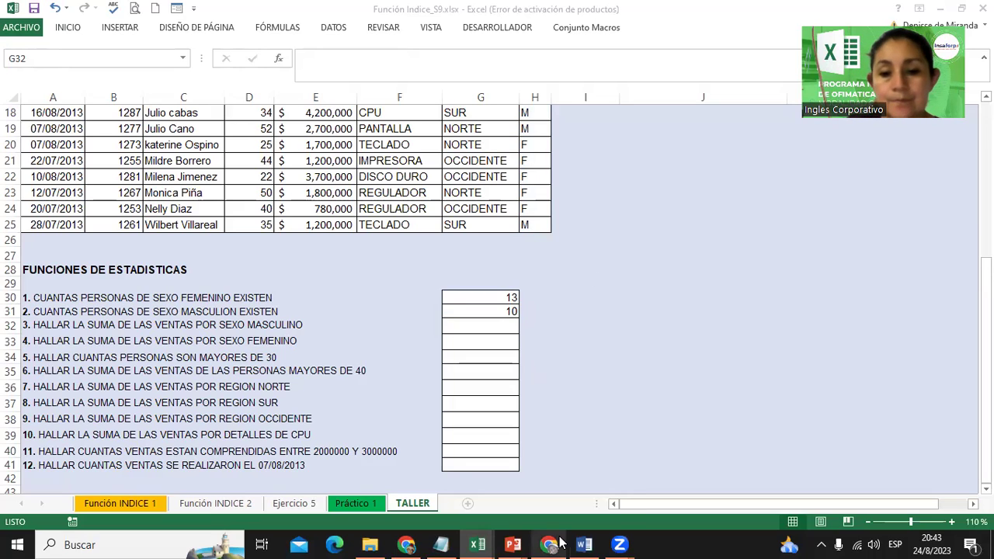
pyautogui.moveTo(559, 541)
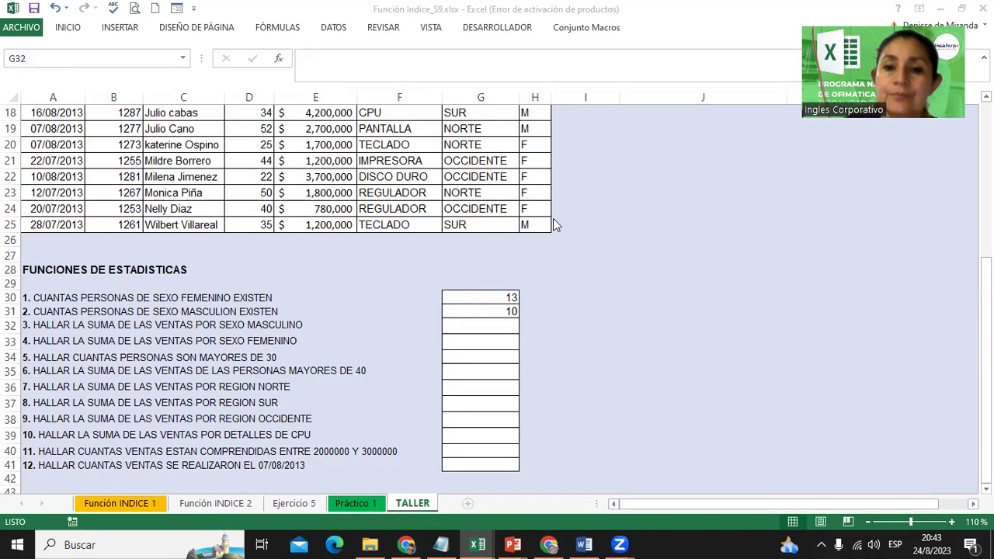
pyautogui.click(456, 323)
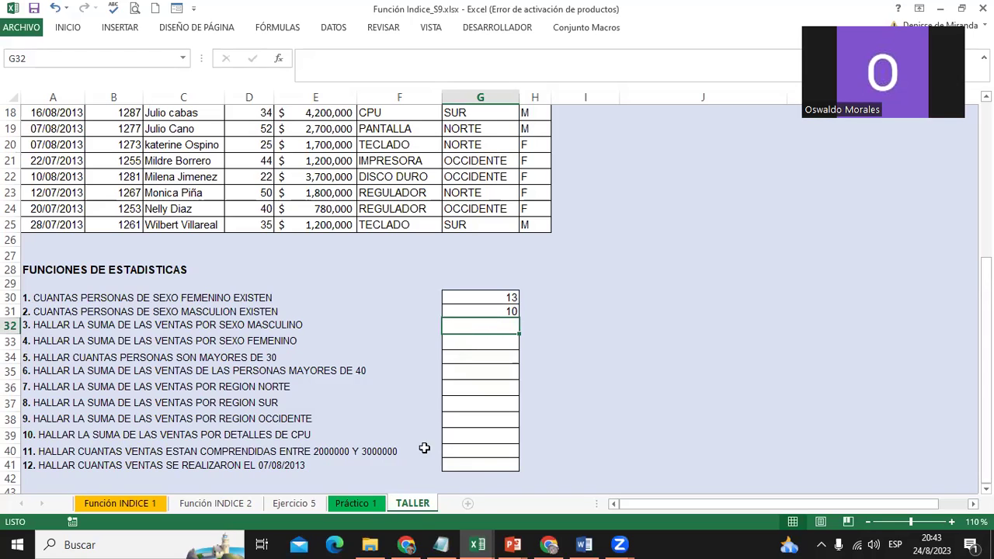
pyautogui.moveTo(406, 544)
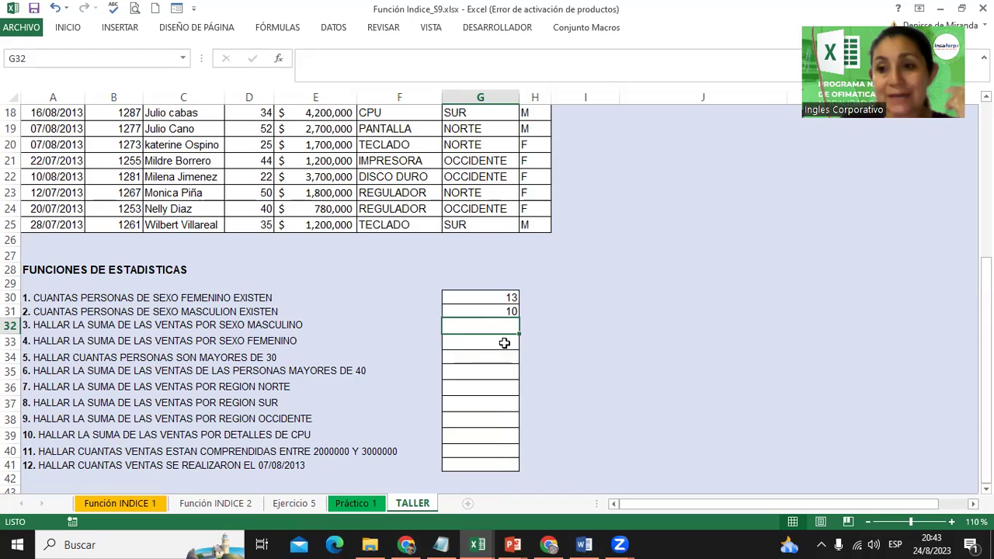
# - Begin G32's formula with =sumar.si, inserting SUMAR.SI from the autocomplete list
pyautogui.write('=sumar.si')
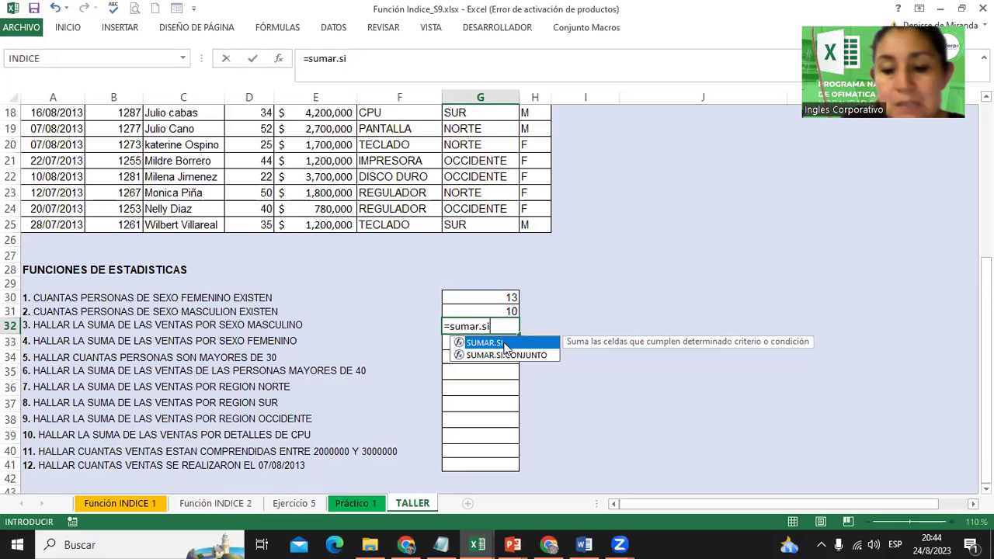
pyautogui.doubleClick(504, 344)
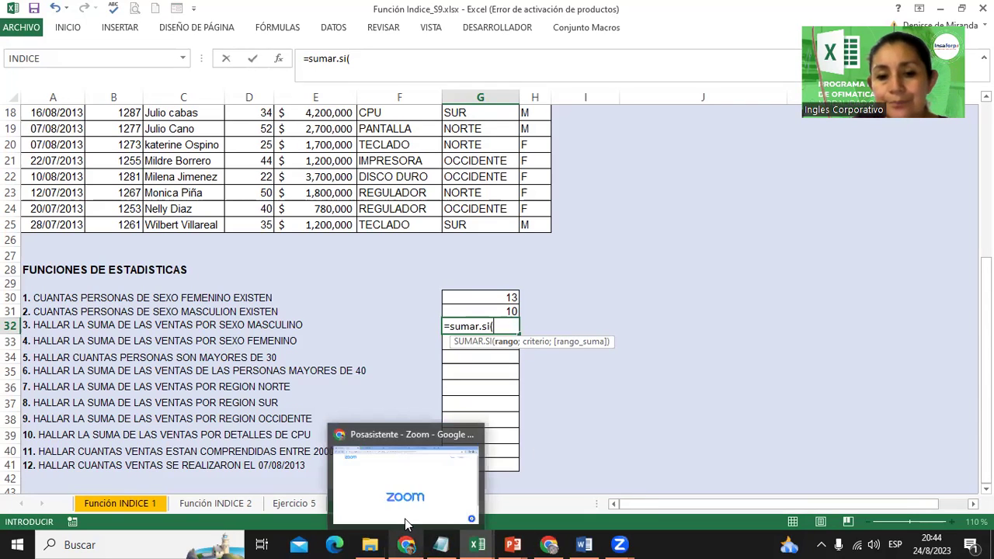
# - Switch to the video call, then return to editing G32's SUMAR.SI formula
pyautogui.click(405, 524)
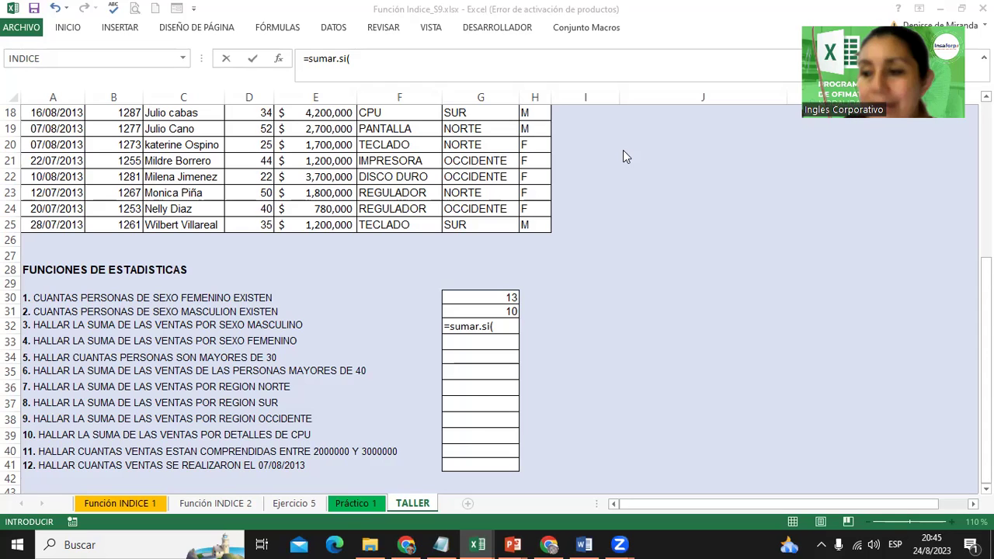
pyautogui.click(504, 326)
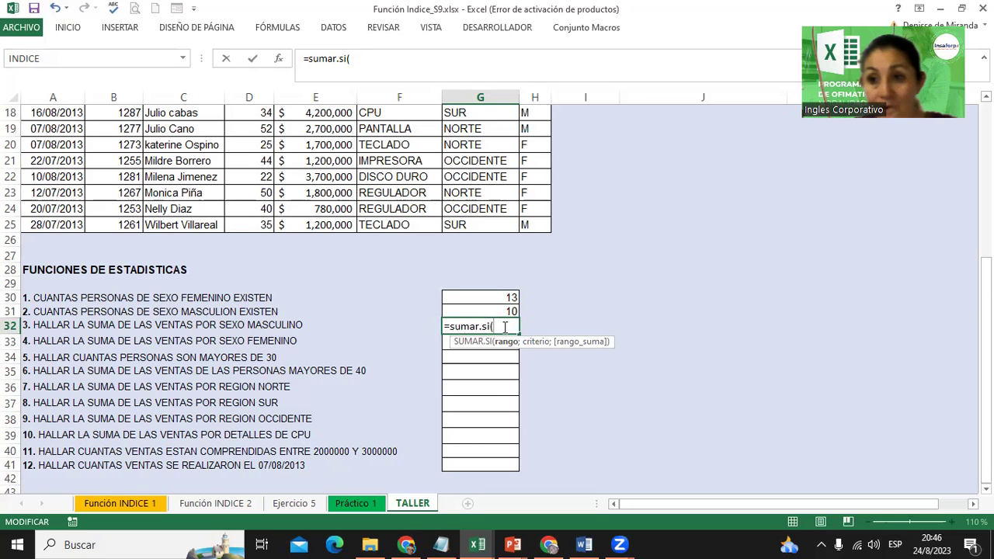
pyautogui.scroll(4, 497, 300)
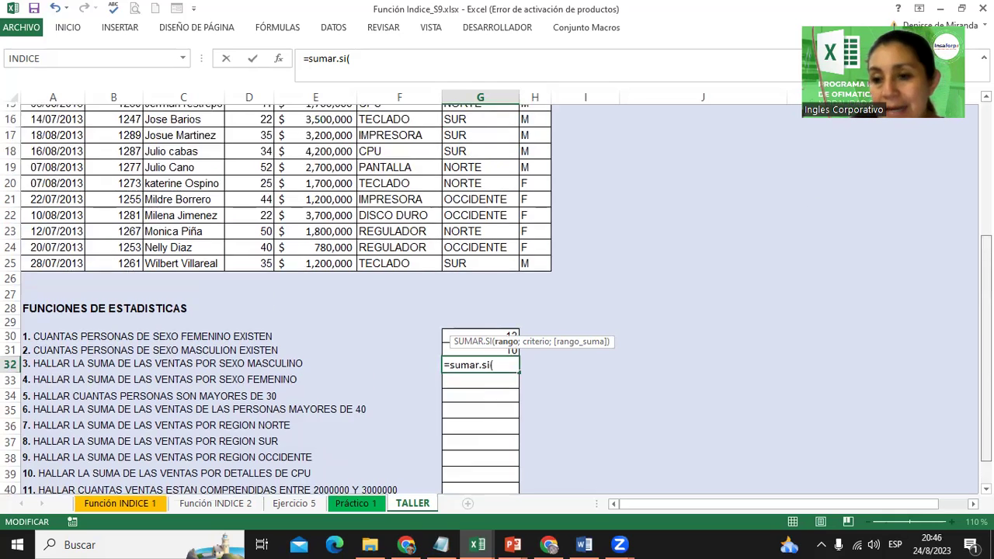
pyautogui.scroll(-3, 496, 300)
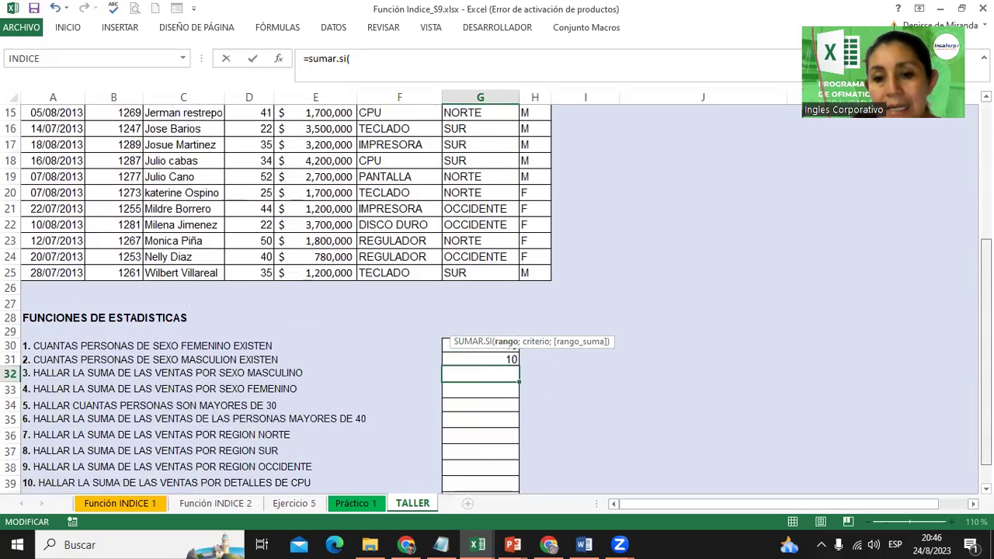
# - Complete G32 as =SUMAR.SI(genero;"M";VENTAS), giving the $27,500,000 men's sales total
pyautogui.write('genero;')
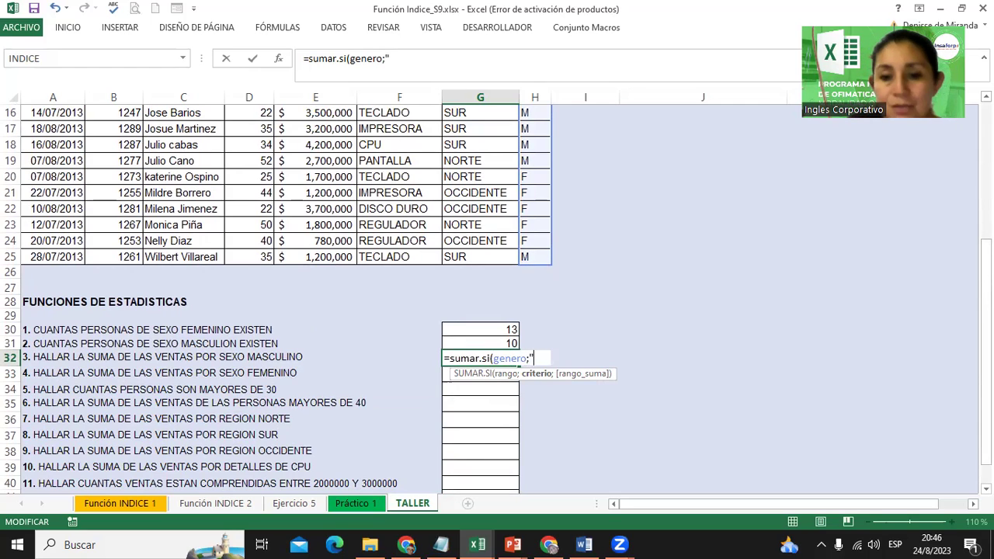
pyautogui.write('M";')
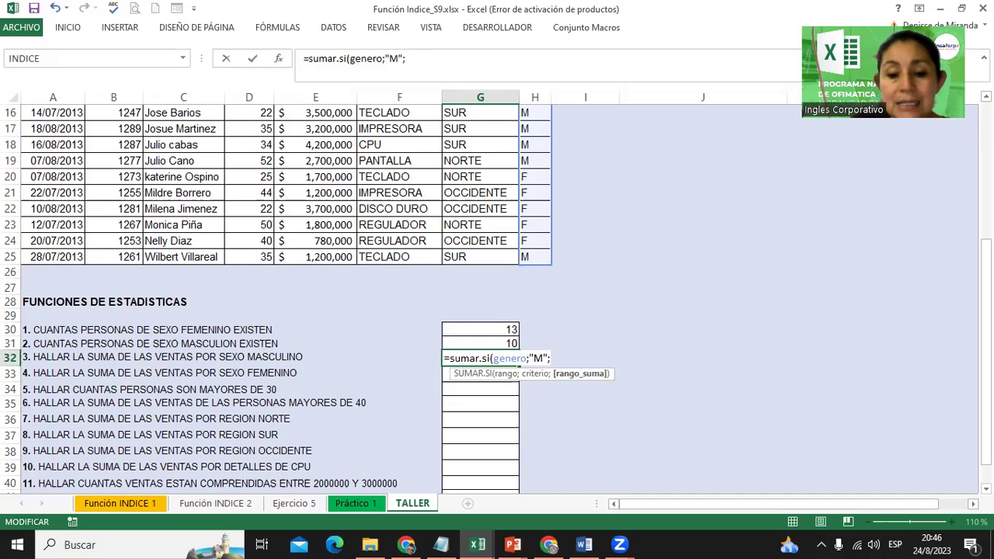
pyautogui.write('ven')
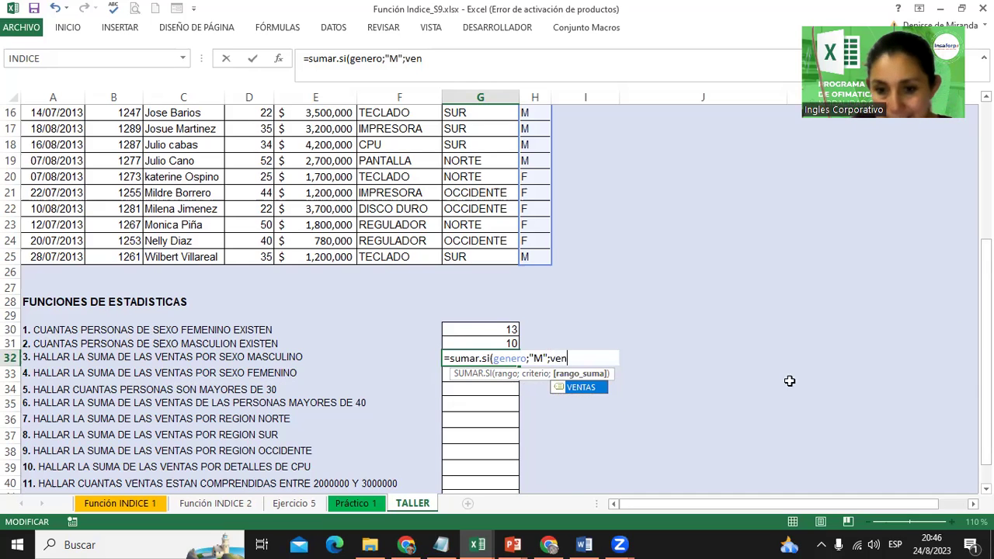
pyautogui.doubleClick(584, 387)
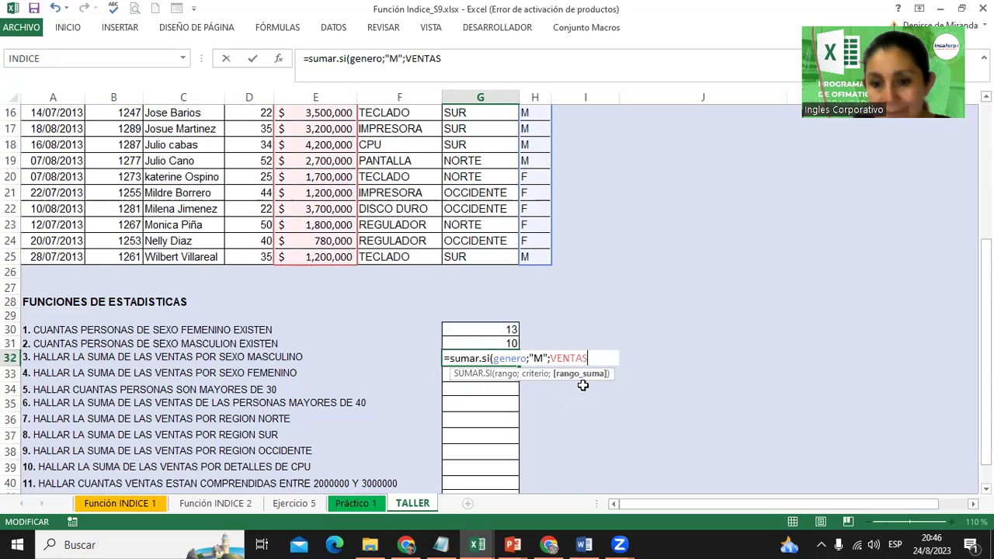
pyautogui.write(')')
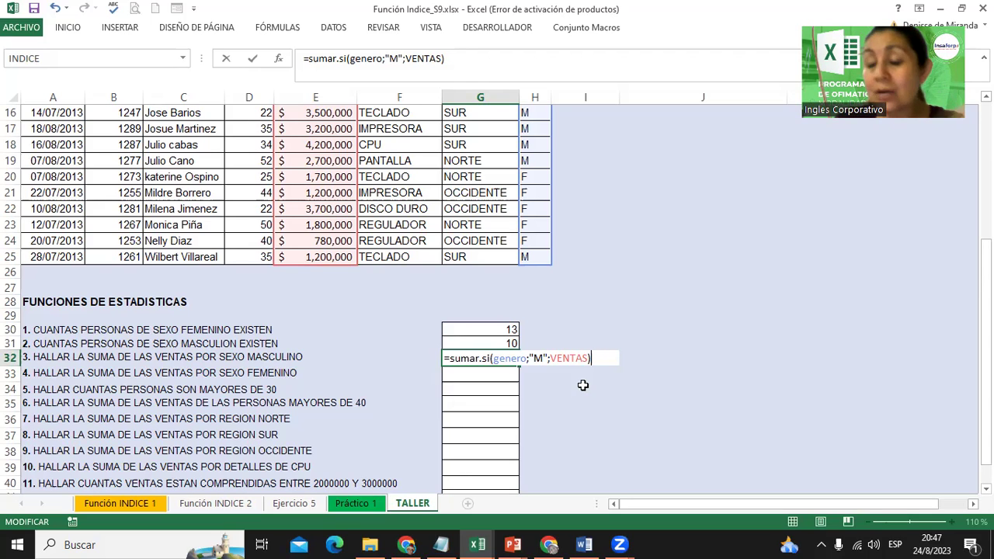
pyautogui.press('Return')
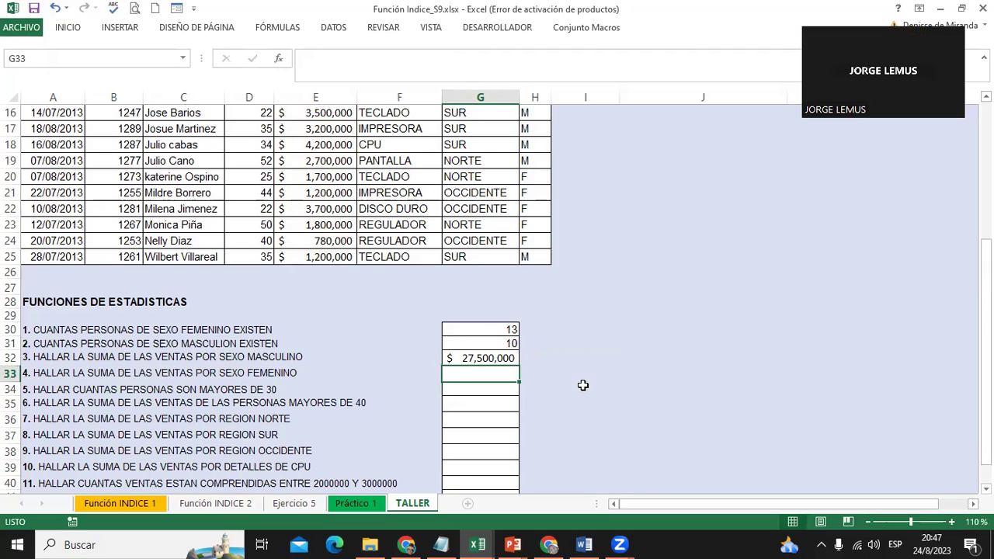
# - Enter =sumar.si(genero;"F";ventas) in G33 for the $26,890,000 women's sales total
pyautogui.write('=dum')
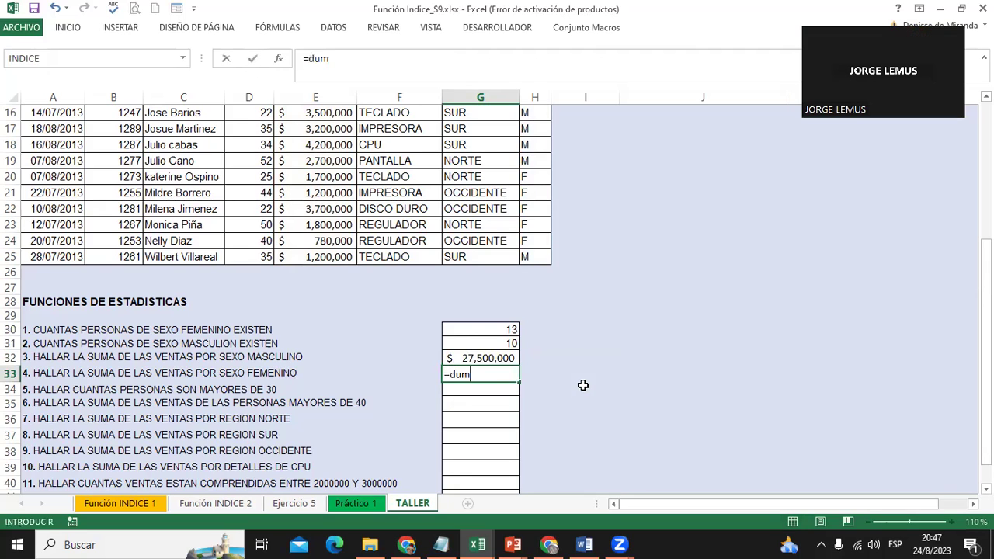
pyautogui.press('BackSpace')
pyautogui.press('BackSpace')
pyautogui.press('BackSpace')
pyautogui.write('sum')
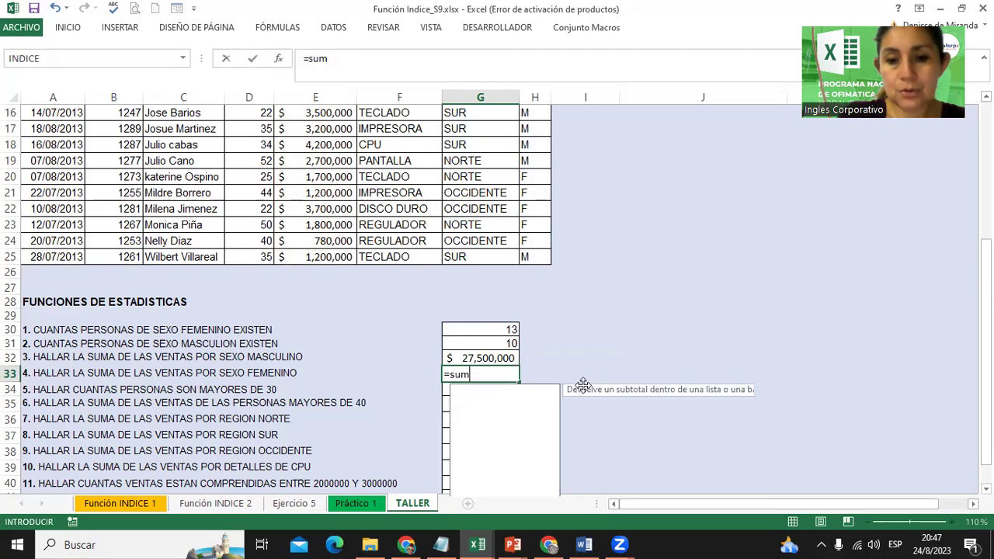
pyautogui.write('ar.si(')
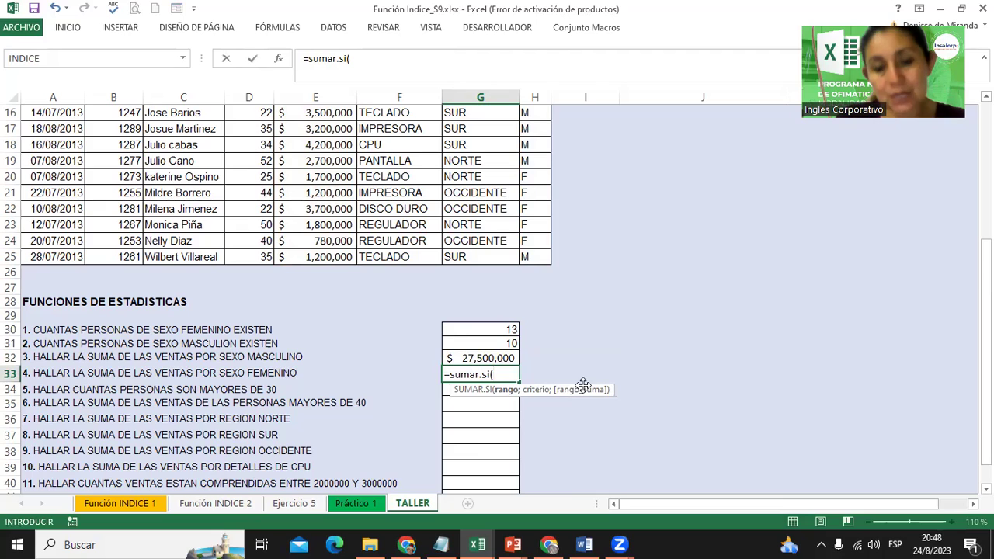
pyautogui.write('genero;')
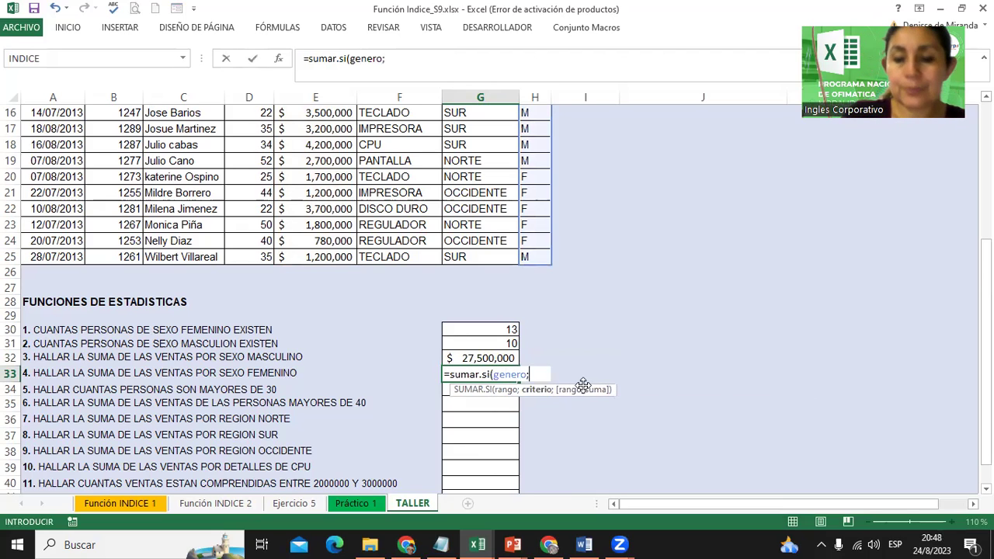
pyautogui.write('"F')
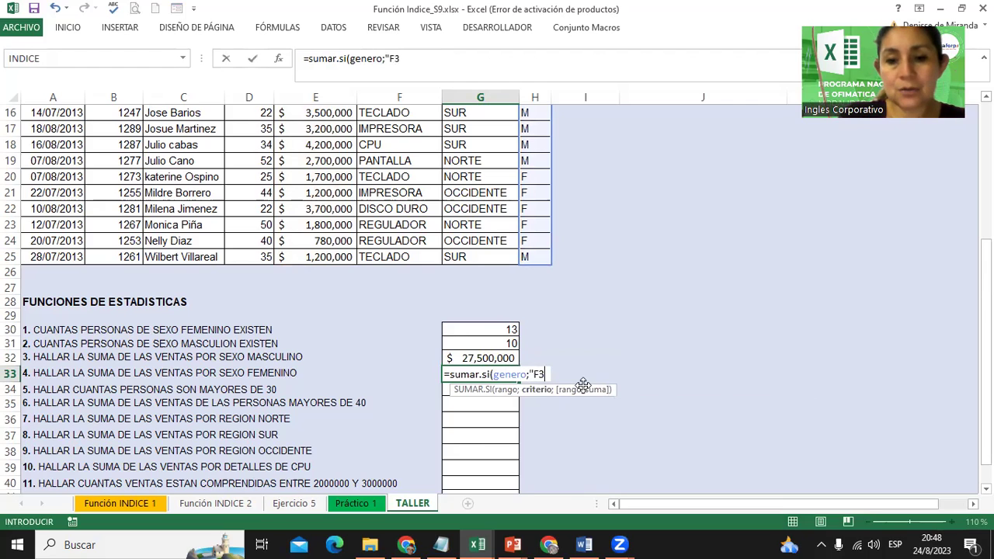
pyautogui.write('"')
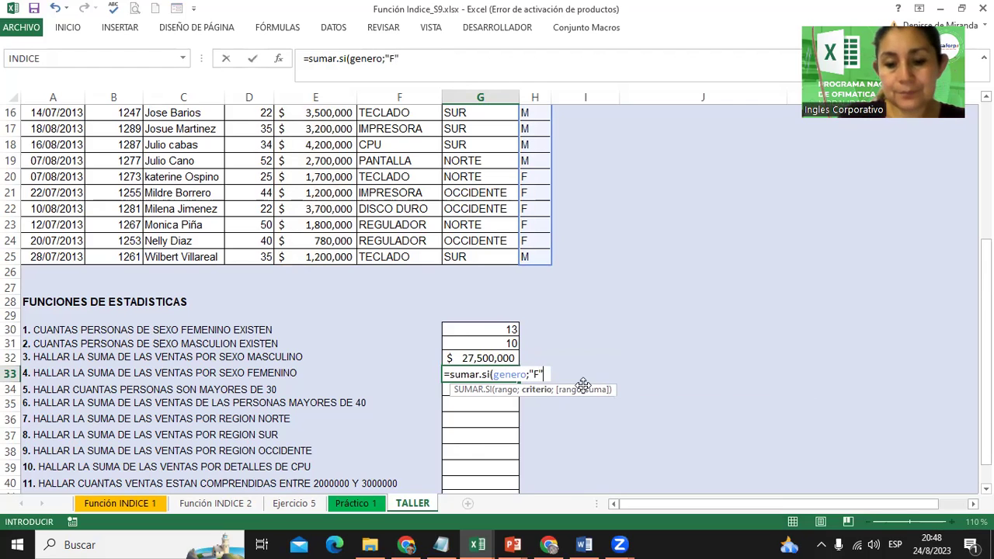
pyautogui.write(';ventas)')
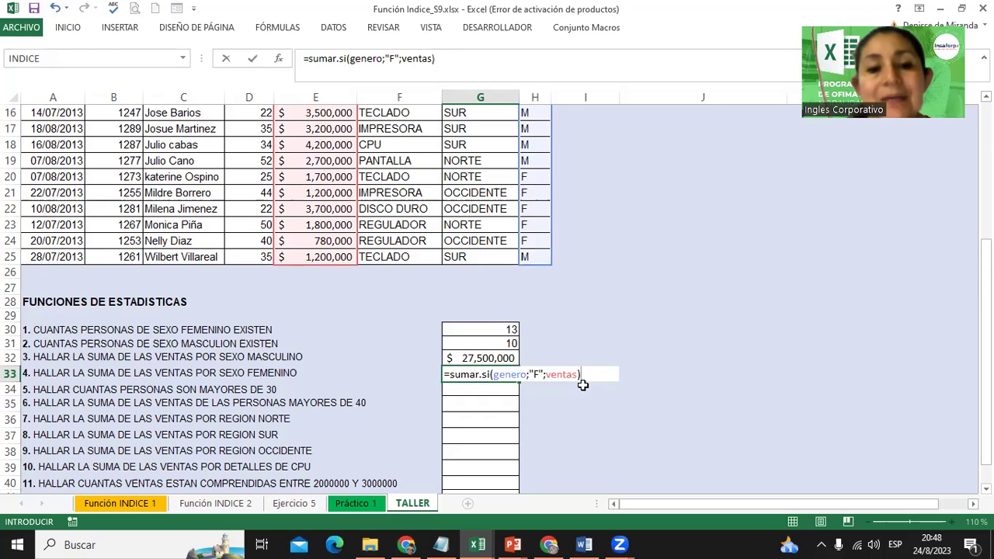
pyautogui.press('Return')
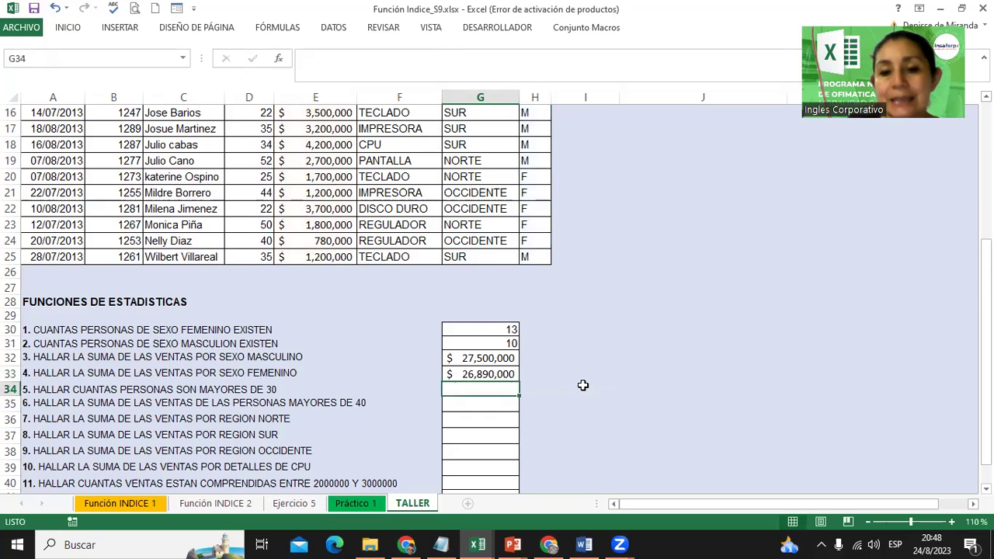
# - Enter =contar.si(edad;">30") in G34 to count the 14 people over 30
pyautogui.write('=')
pyautogui.write('ar.si')
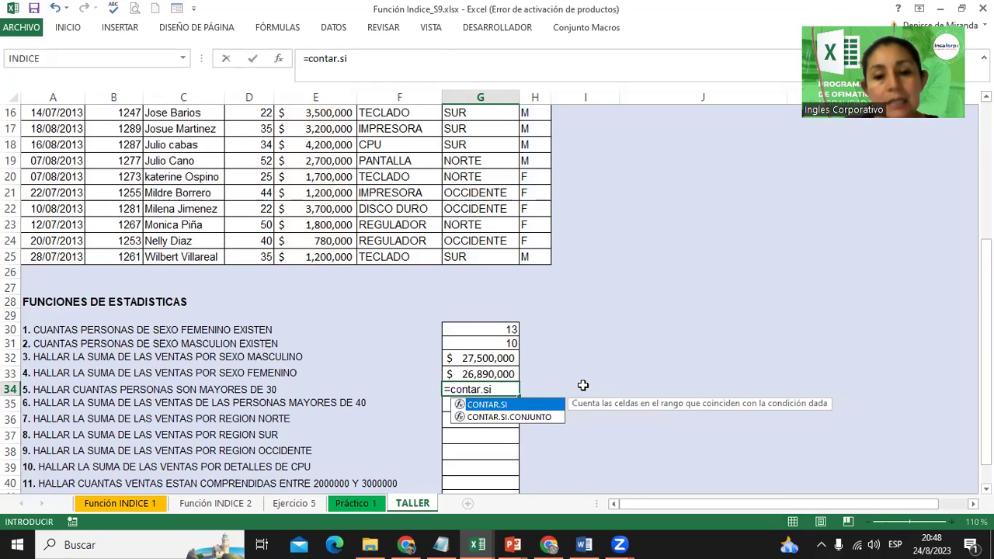
pyautogui.write('(')
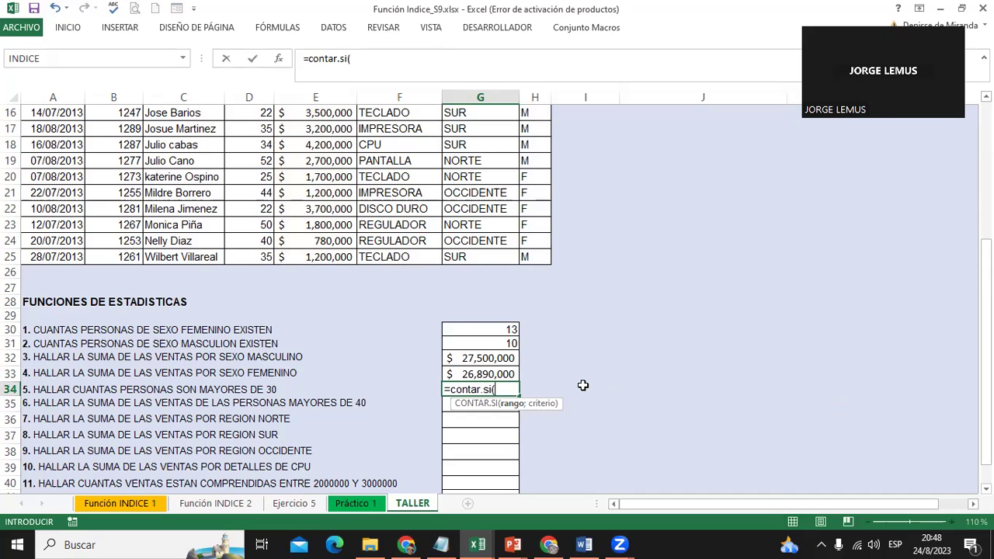
pyautogui.write('edad')
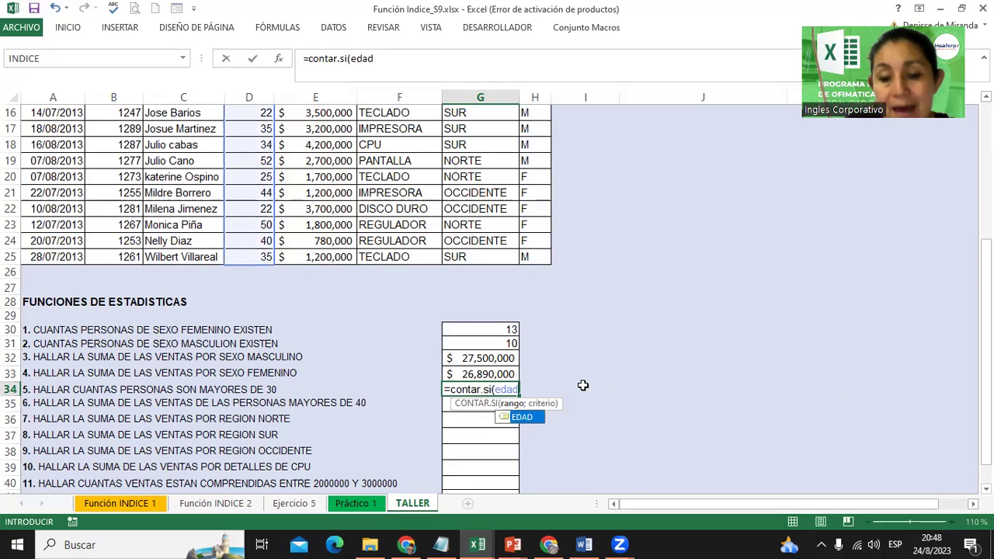
pyautogui.write(';')
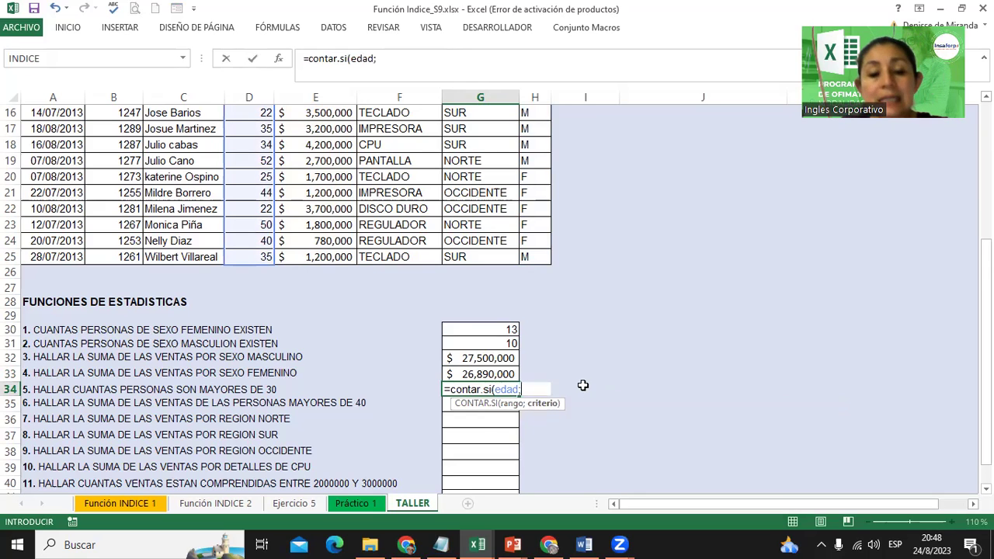
pyautogui.write('"')
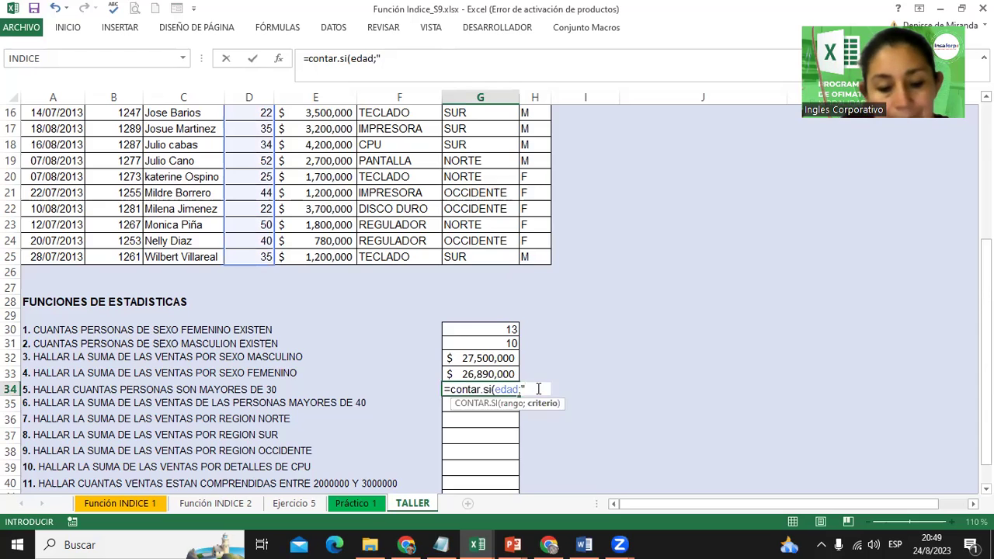
pyautogui.write('>')
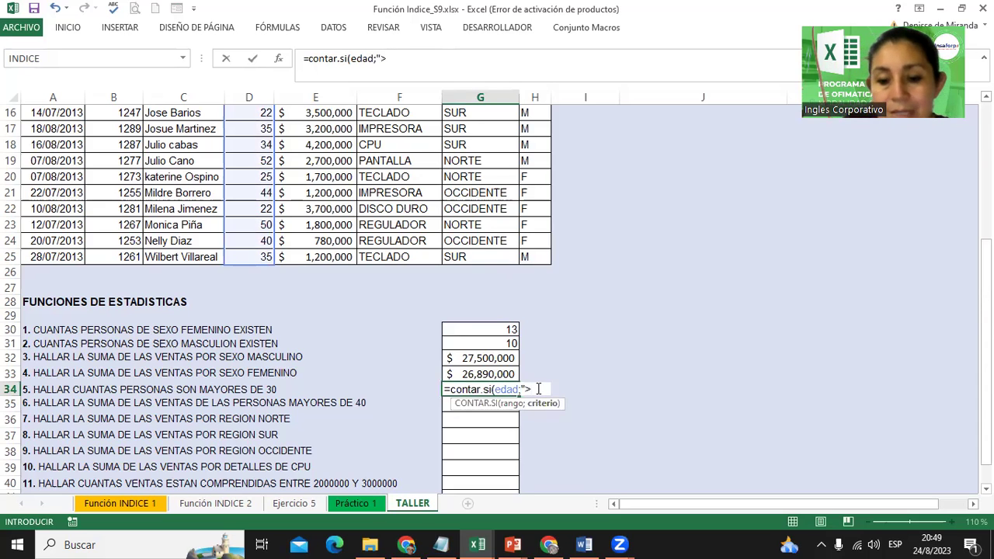
pyautogui.write('30')
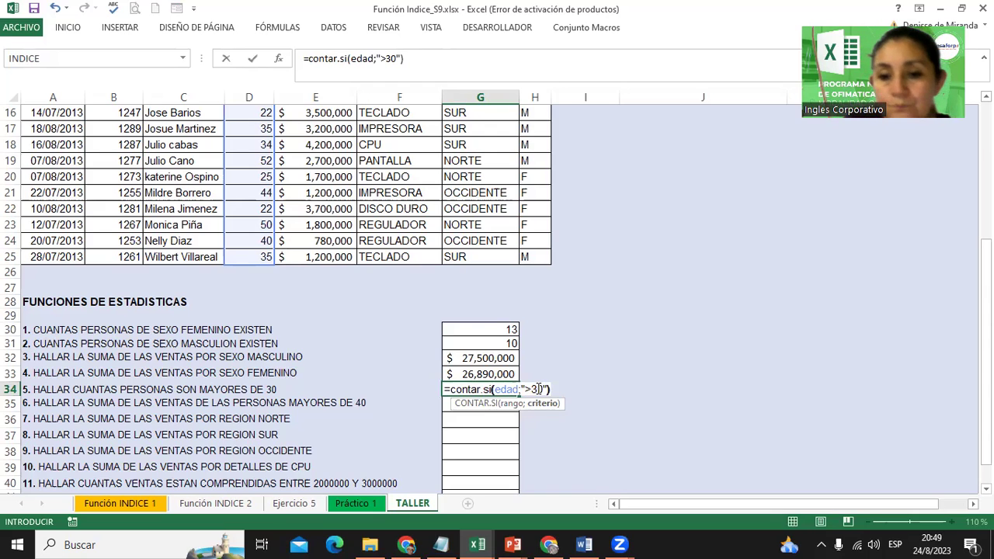
pyautogui.write(')')
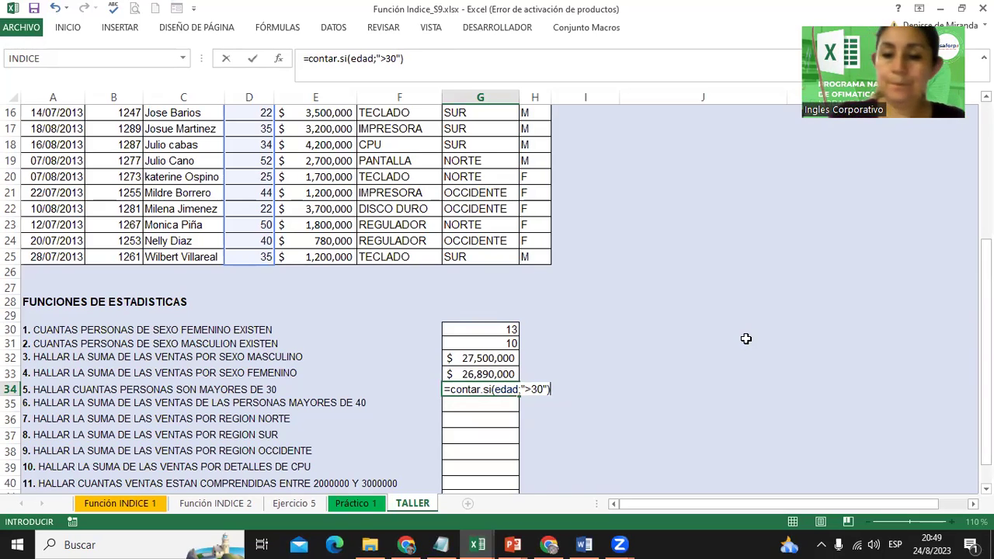
pyautogui.press('Return')
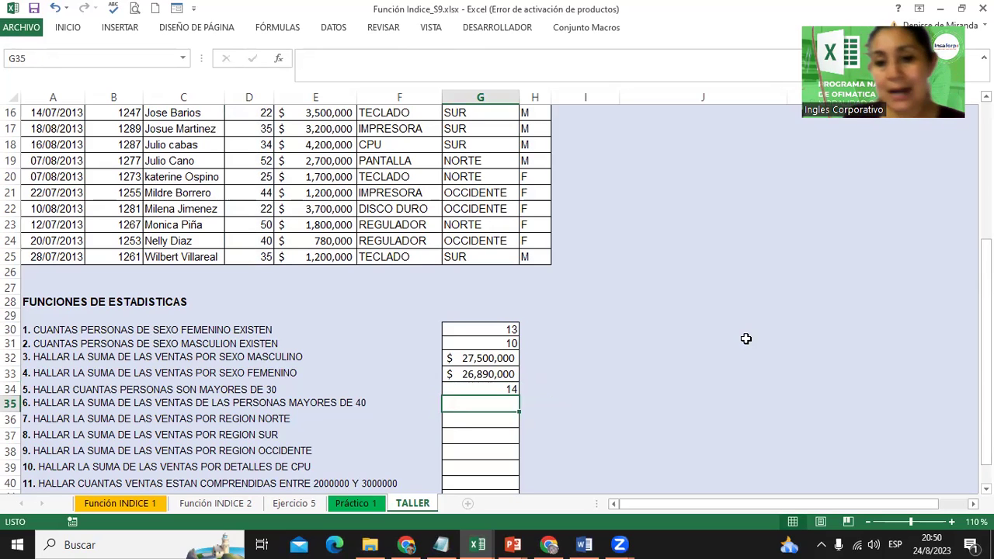
# - Enter =sumar.si(edad;">40";ventas) in G35, totalling $11,700,000 for over-40 sales
pyautogui.write('=sumar.si(')
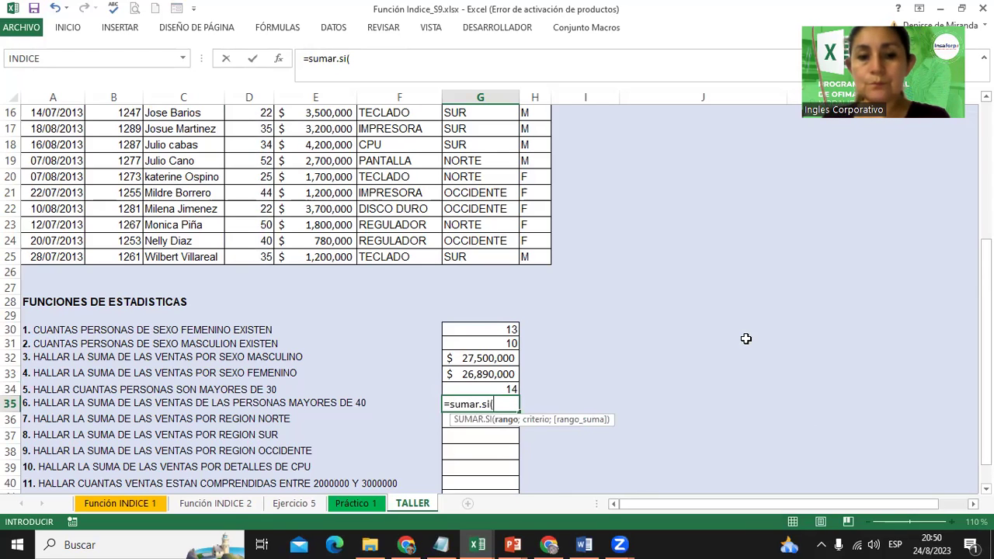
pyautogui.write('edad')
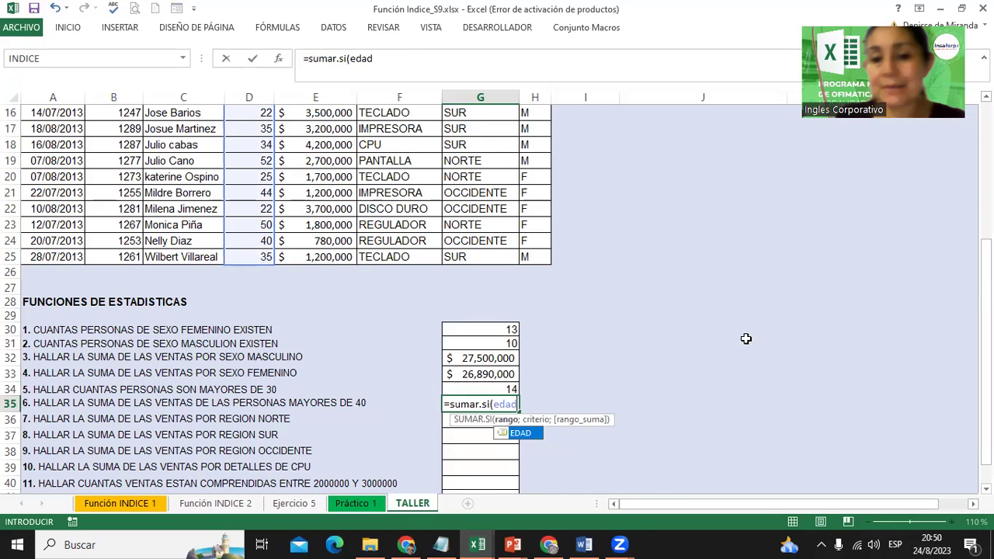
pyautogui.write(';">')
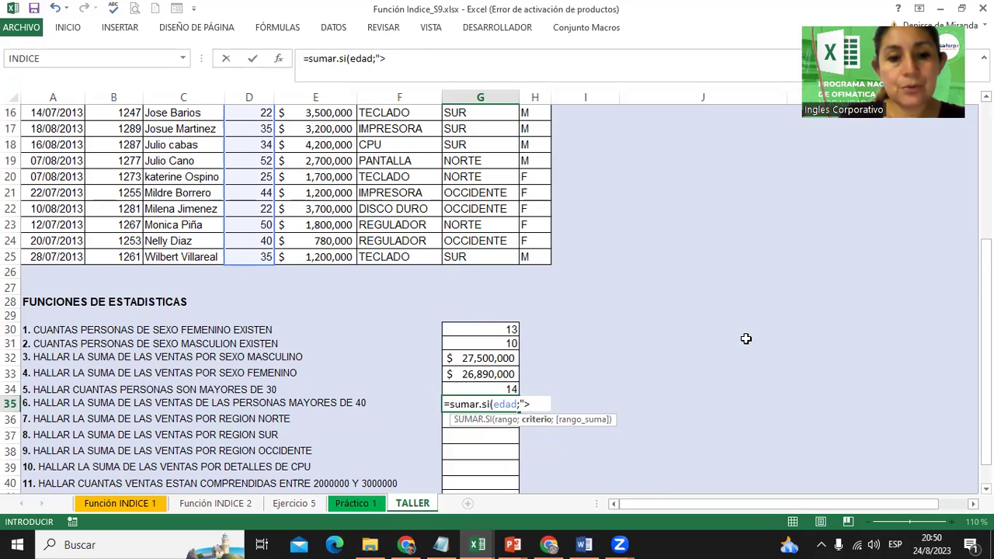
pyautogui.write('40')
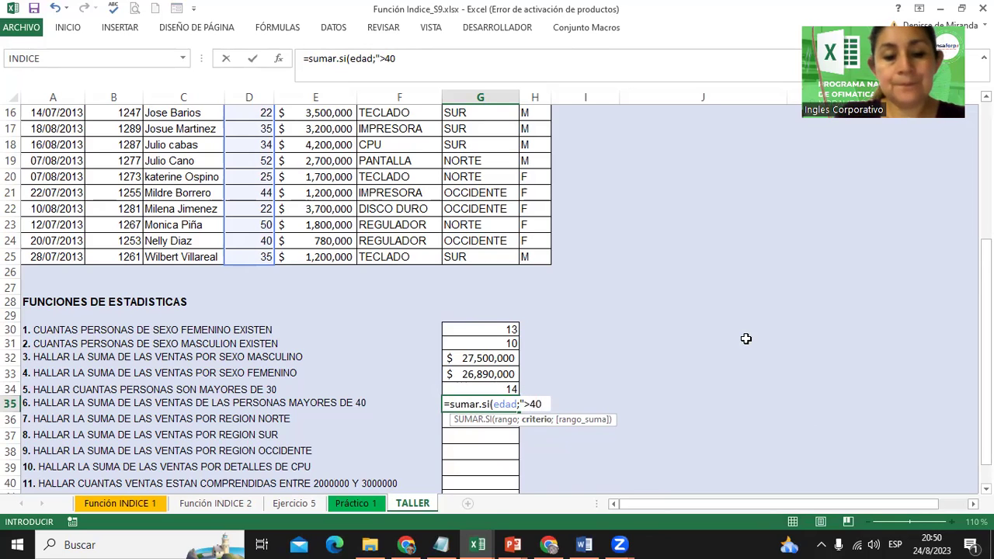
pyautogui.write('";')
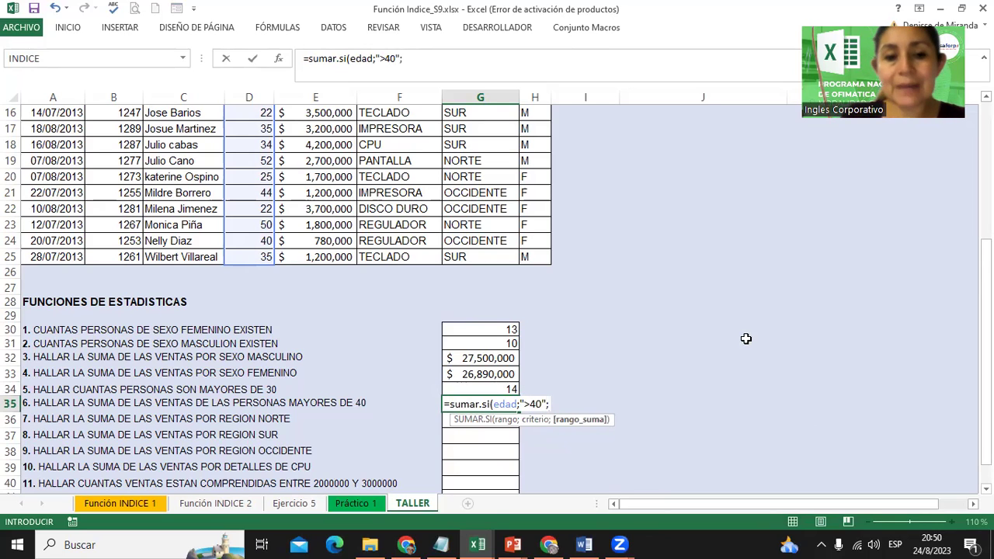
pyautogui.write('vrn')
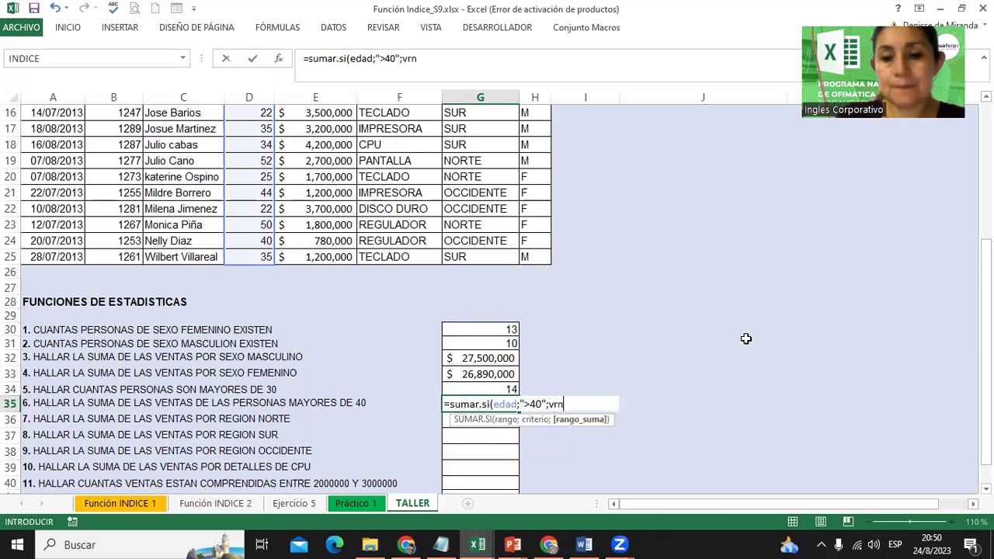
pyautogui.press('BackSpace')
pyautogui.write('entas')
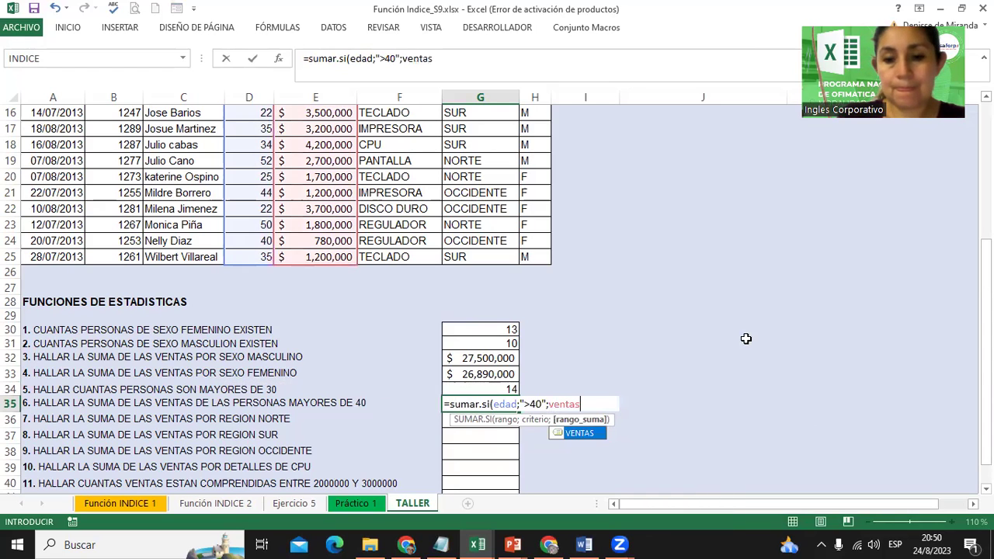
pyautogui.write(')')
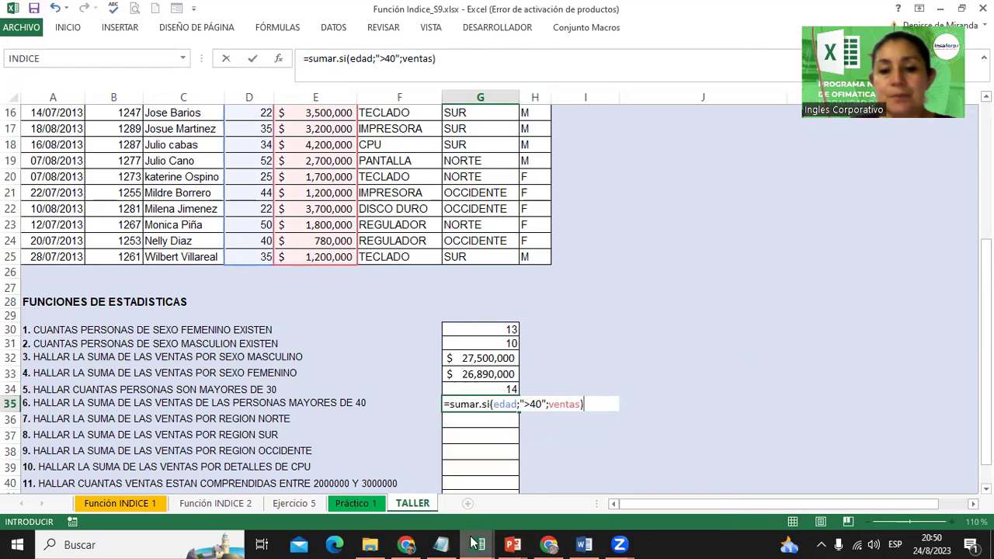
pyautogui.moveTo(477, 544)
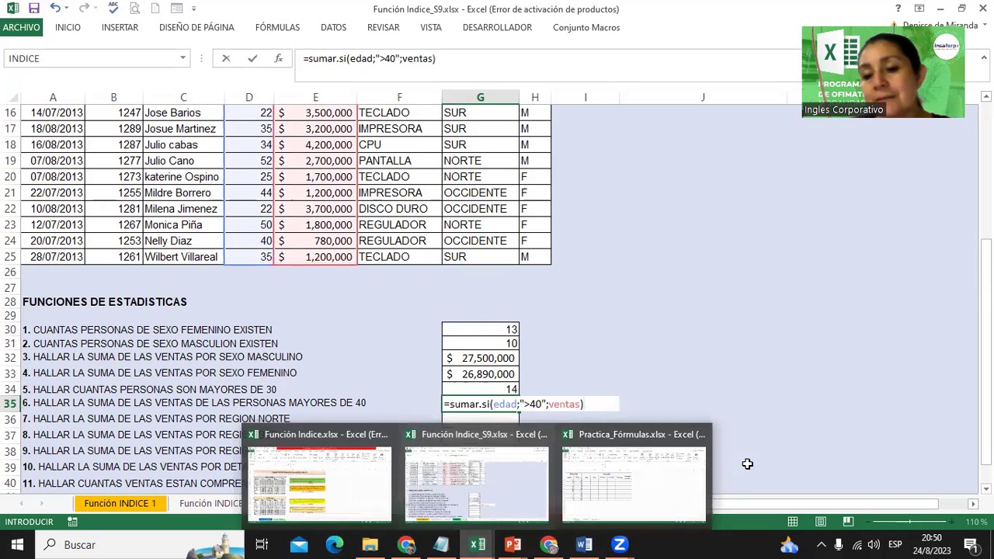
pyautogui.moveTo(513, 544)
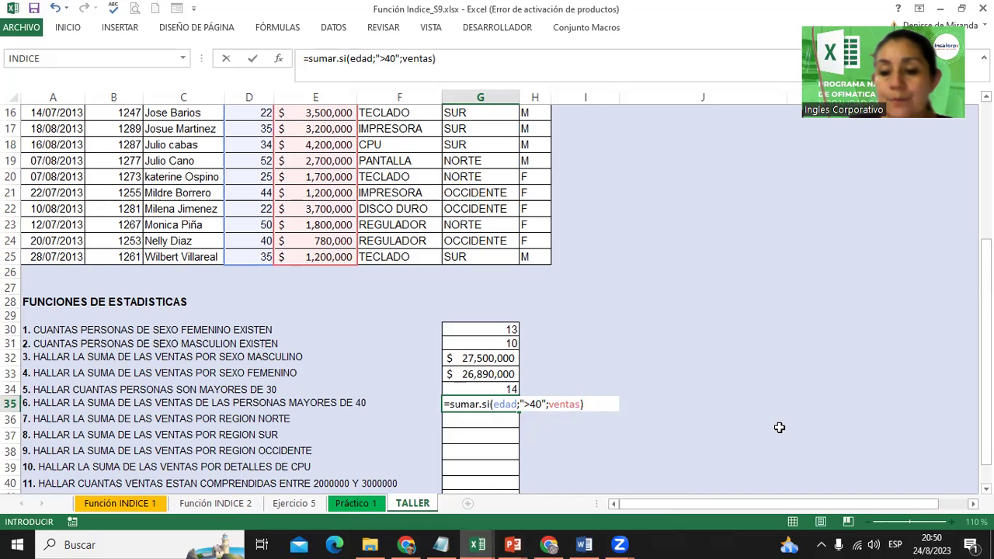
pyautogui.press('Return')
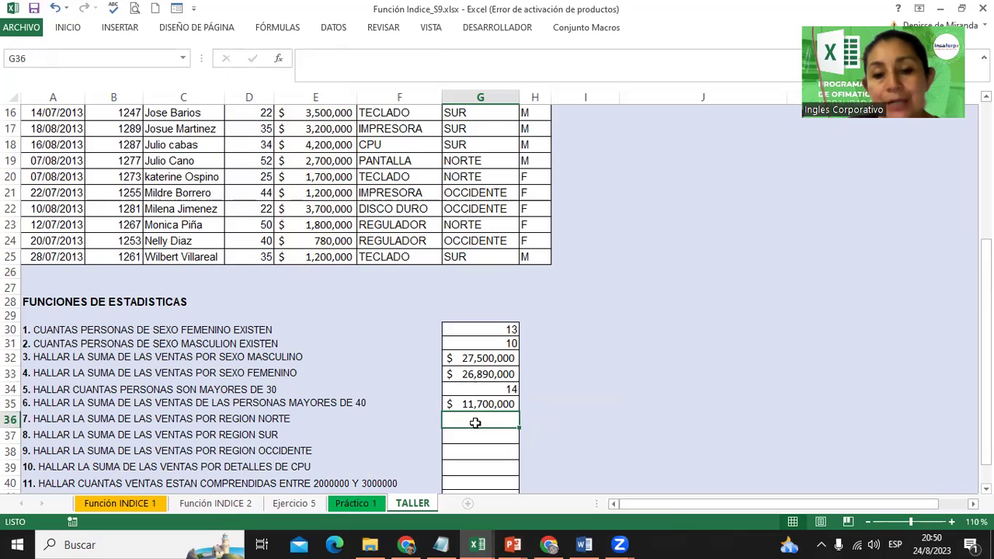
# - Build =SUMAR.SI(REGION;"NORTE";VENTAS) in G36 with autocomplete, giving $21,300,000
pyautogui.write('=')
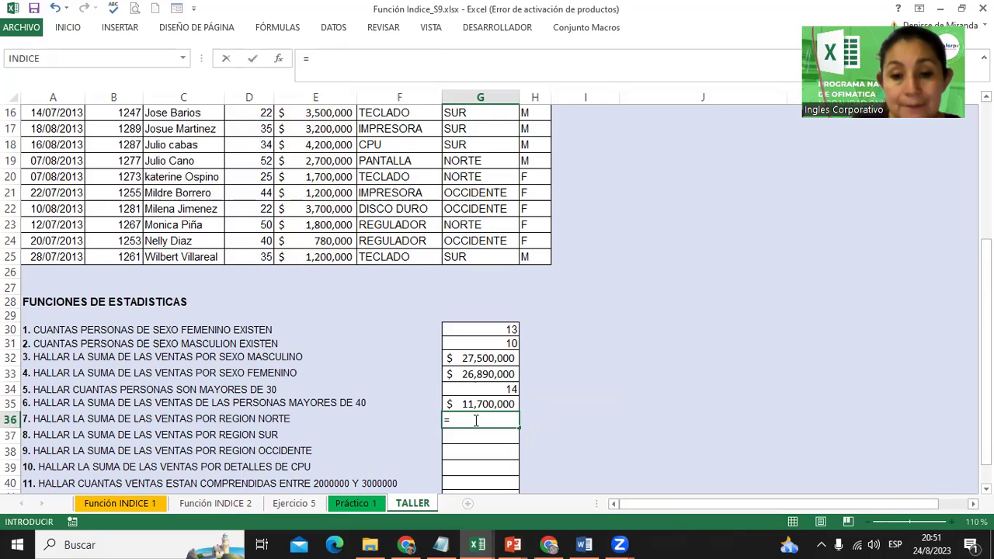
pyautogui.write('sumar')
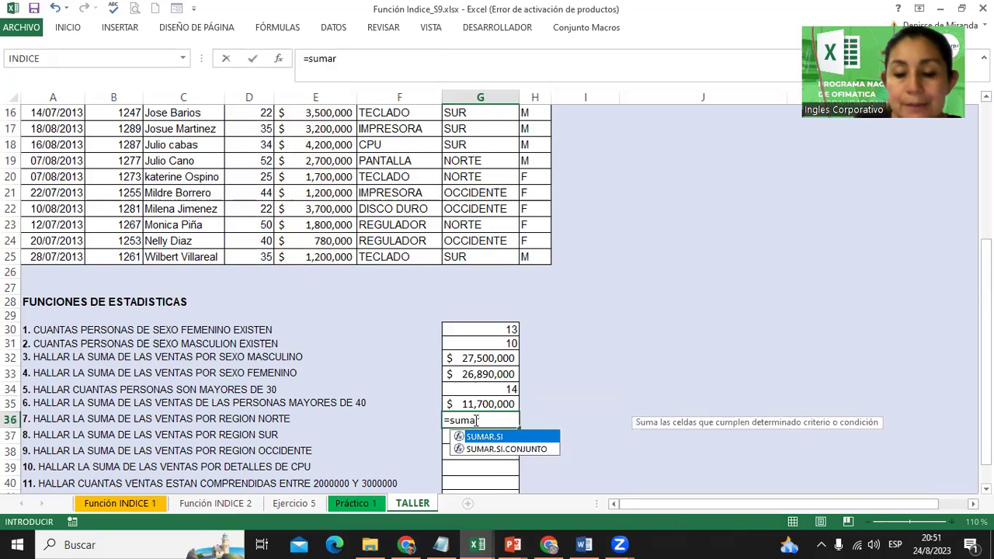
pyautogui.doubleClick(479, 437)
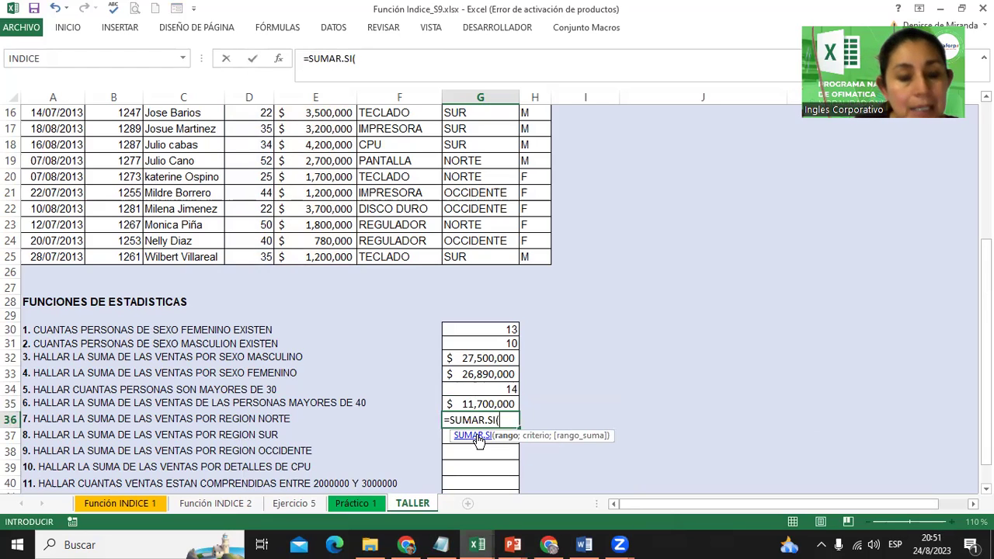
pyautogui.write('regio')
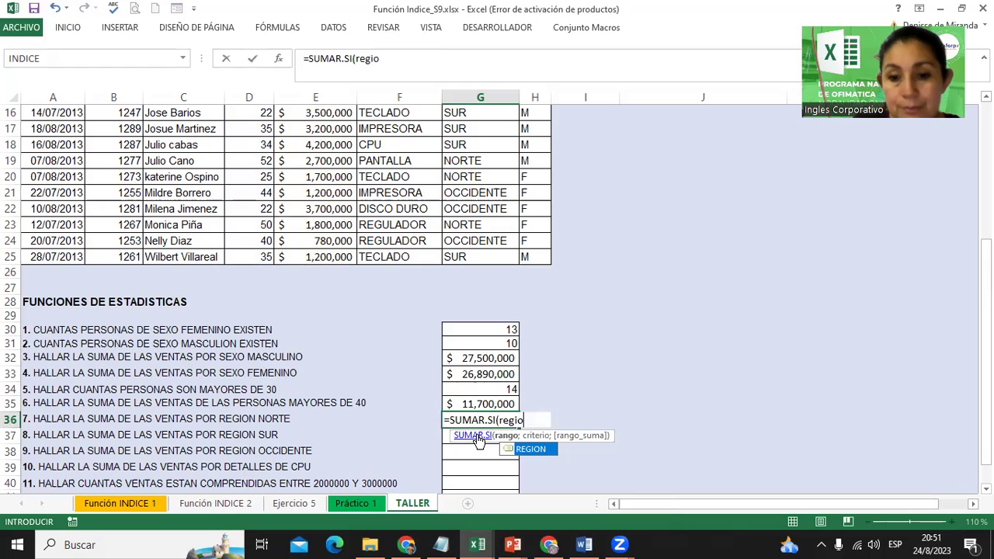
pyautogui.doubleClick(548, 448)
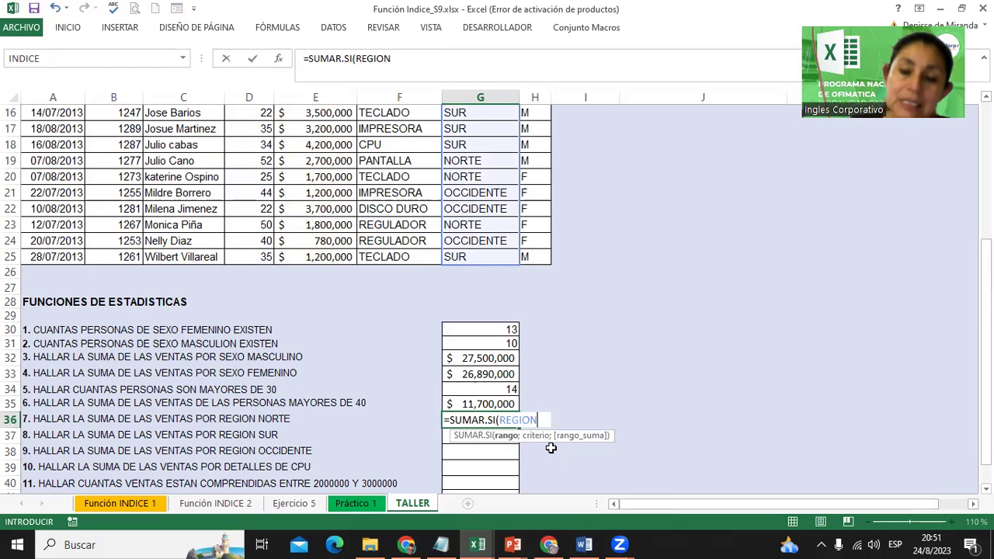
pyautogui.write(';"')
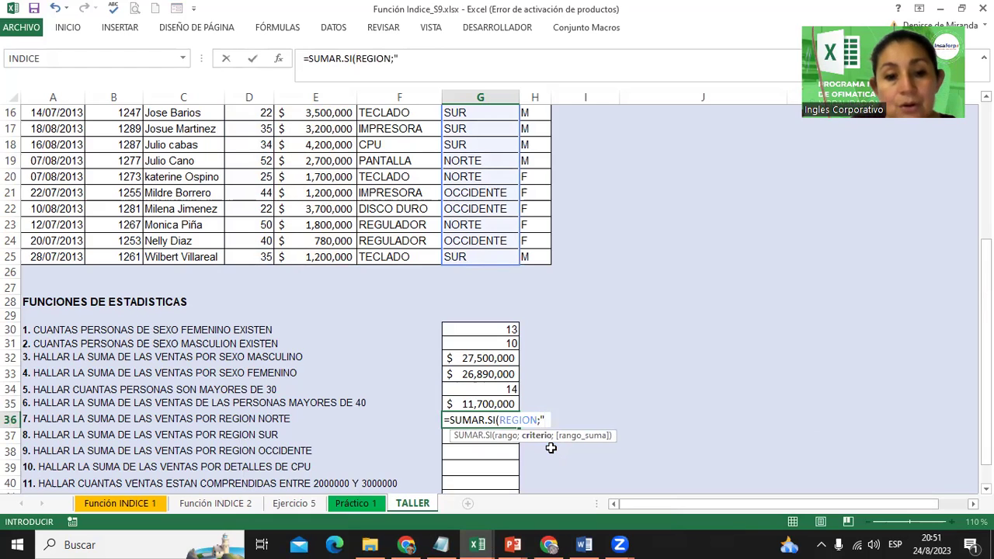
pyautogui.write('No')
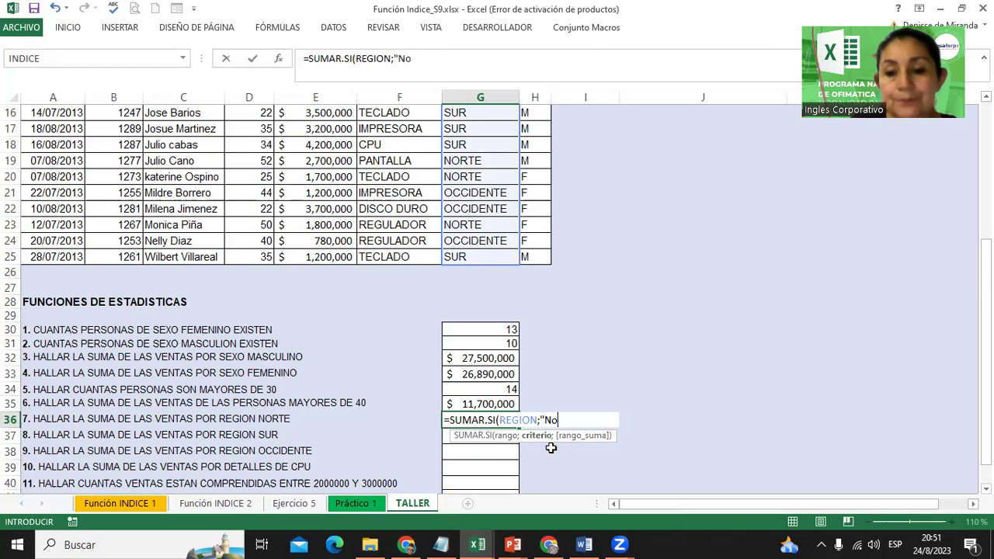
pyautogui.press('BackSpace')
pyautogui.press('BackSpace')
pyautogui.write('N')
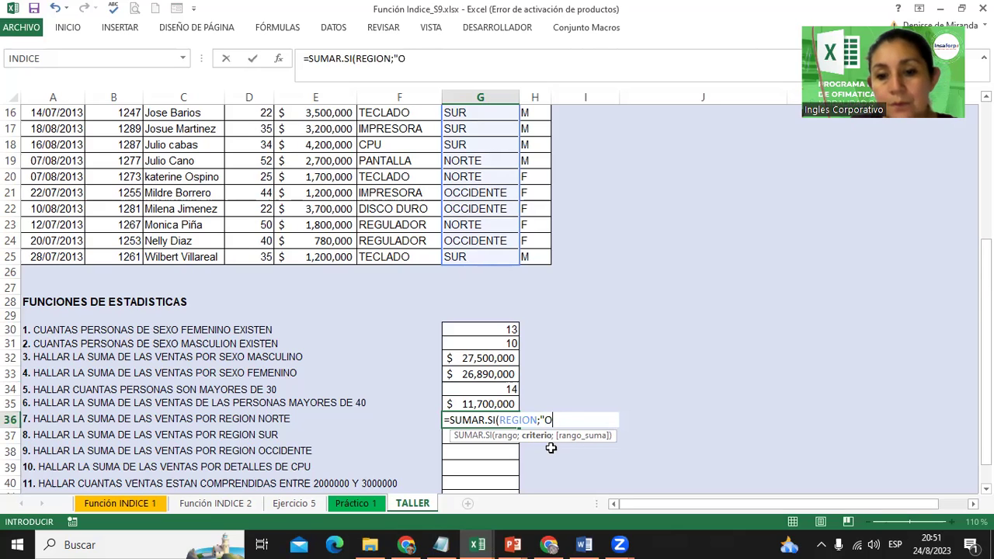
pyautogui.press('BackSpace')
pyautogui.write('NORTE";V')
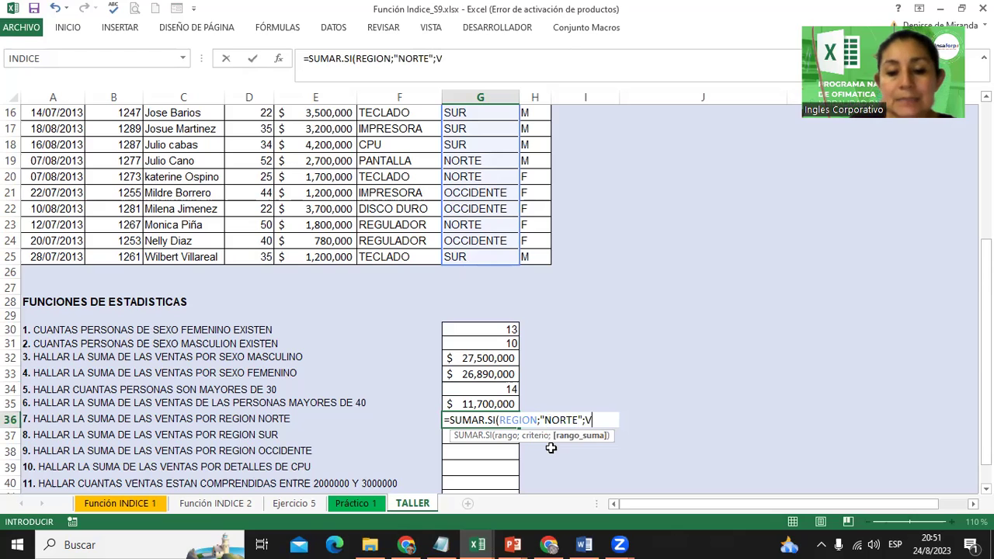
pyautogui.write('ENTAS')
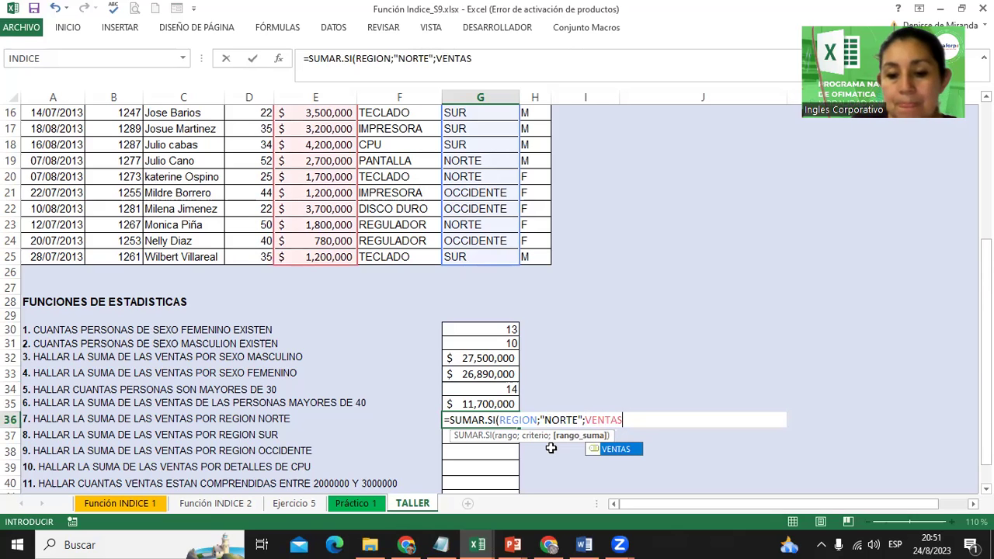
pyautogui.write(')')
pyautogui.press('Return')
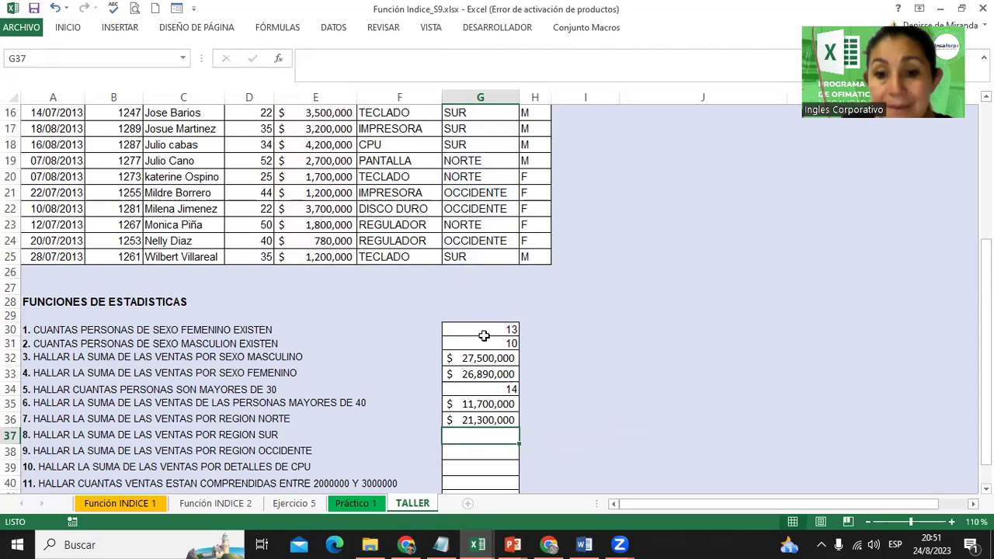
# - Format the answers in G30:G36 as bold, font size 11 and dark red
pyautogui.moveTo(484, 335); pyautogui.dragTo(480, 419)
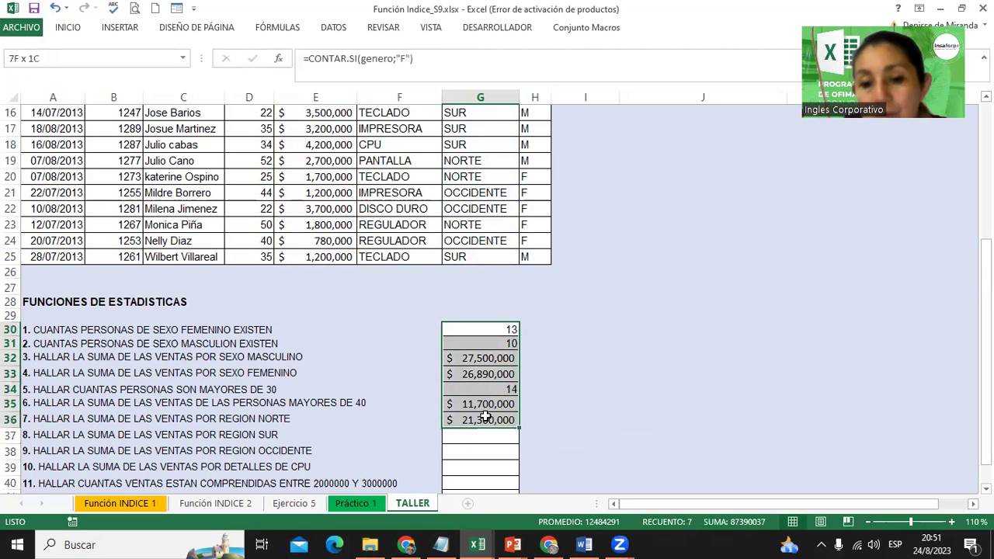
pyautogui.click(67, 29)
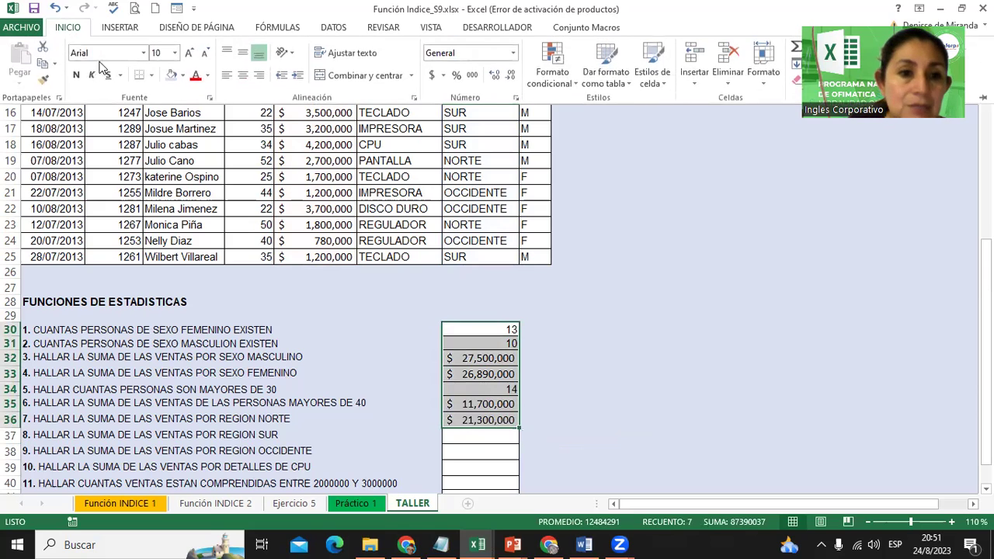
pyautogui.click(190, 55)
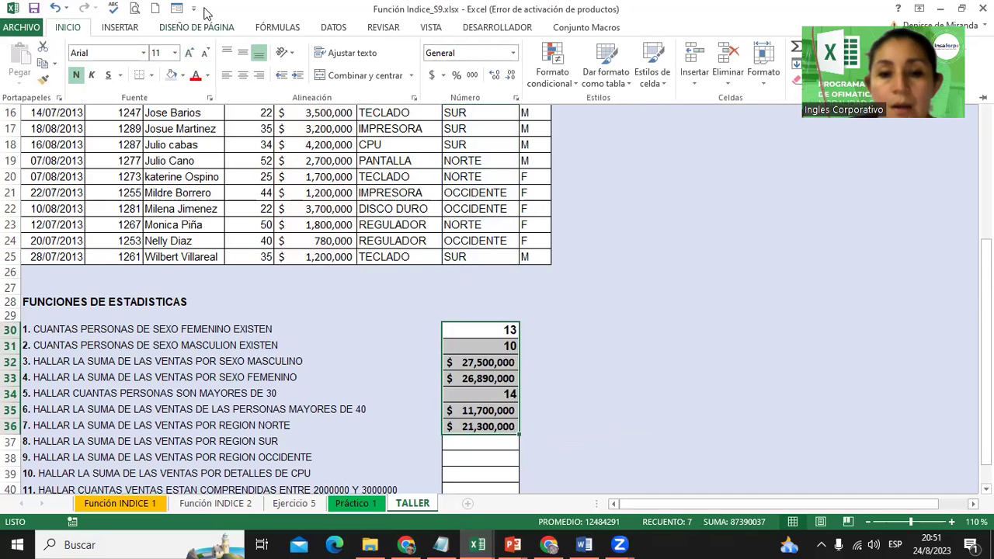
pyautogui.click(207, 75)
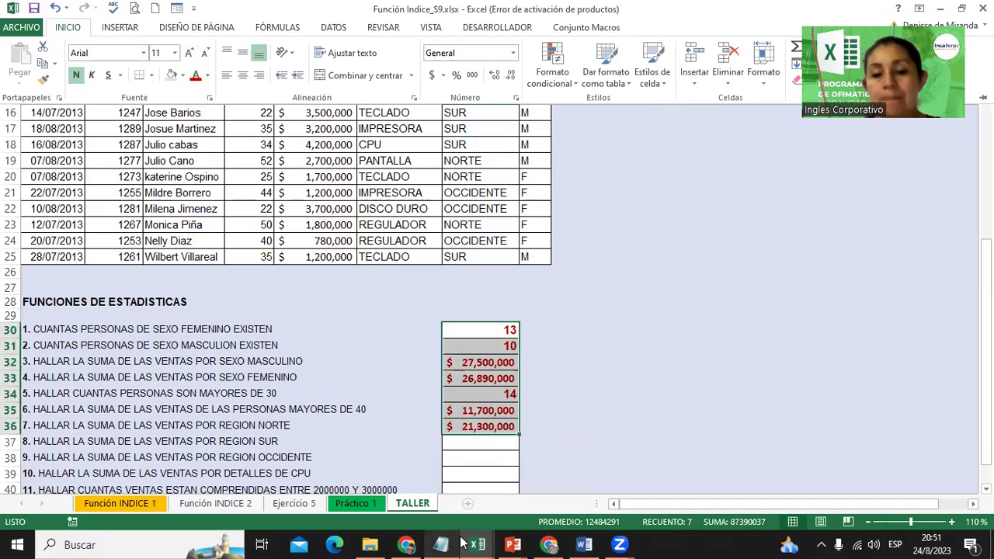
pyautogui.scroll(-2, 497, 299)
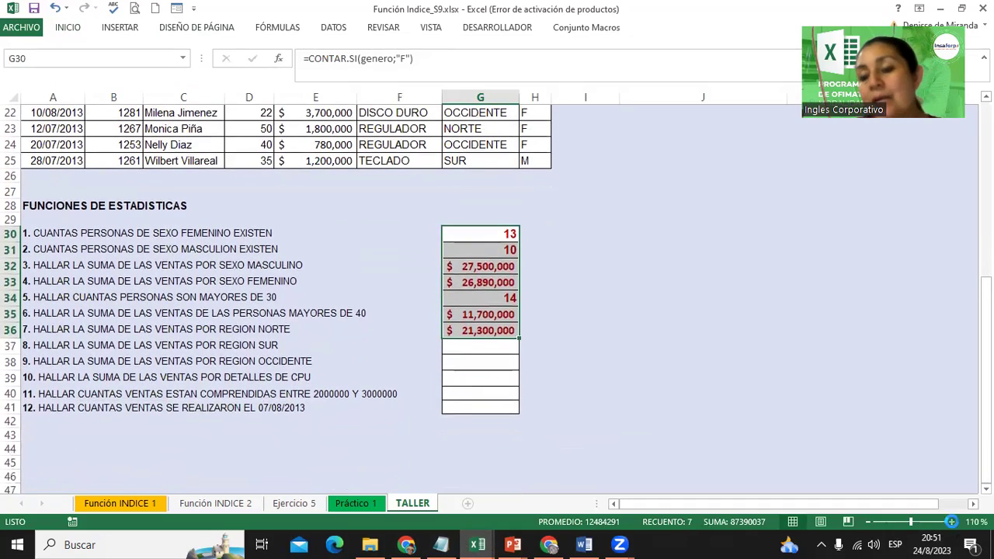
# - Zoom the sheet to 150% and scroll to review the answers
pyautogui.click(951, 521)
pyautogui.click(951, 521)
pyautogui.click(950, 521)
pyautogui.click(951, 522)
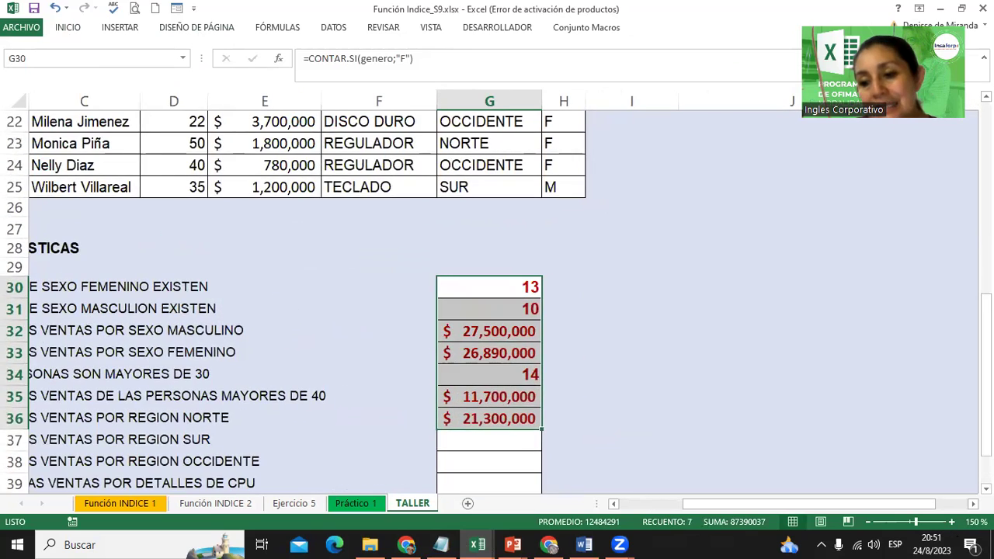
pyautogui.scroll(-6, 497, 299)
pyautogui.scroll(4, 497, 299)
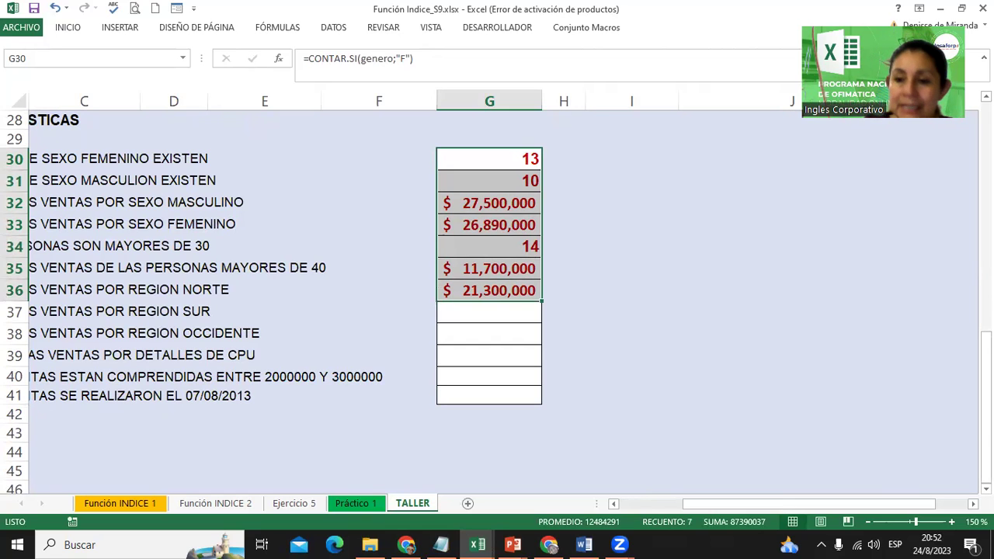
pyautogui.scroll(3, 968, 276)
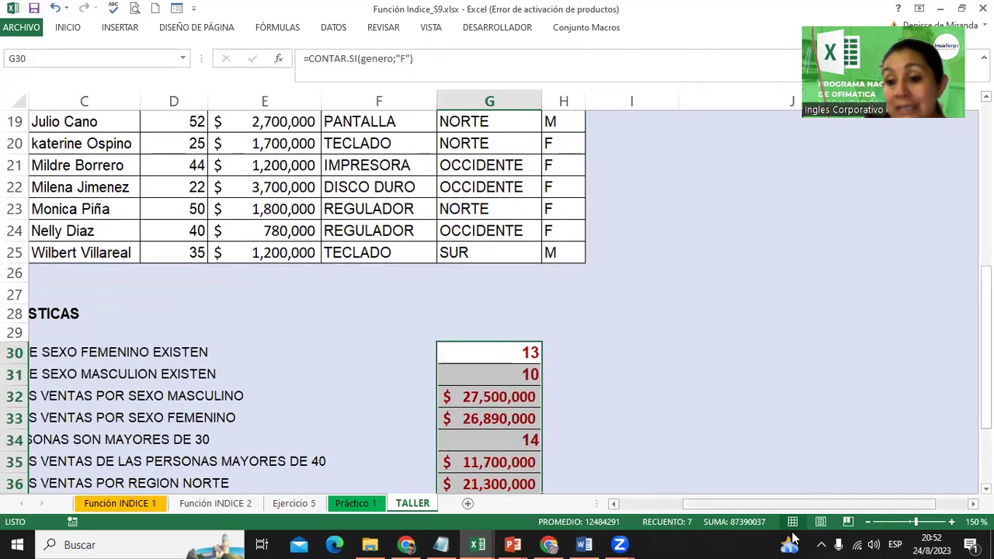
pyautogui.moveTo(856, 503); pyautogui.dragTo(792, 535)
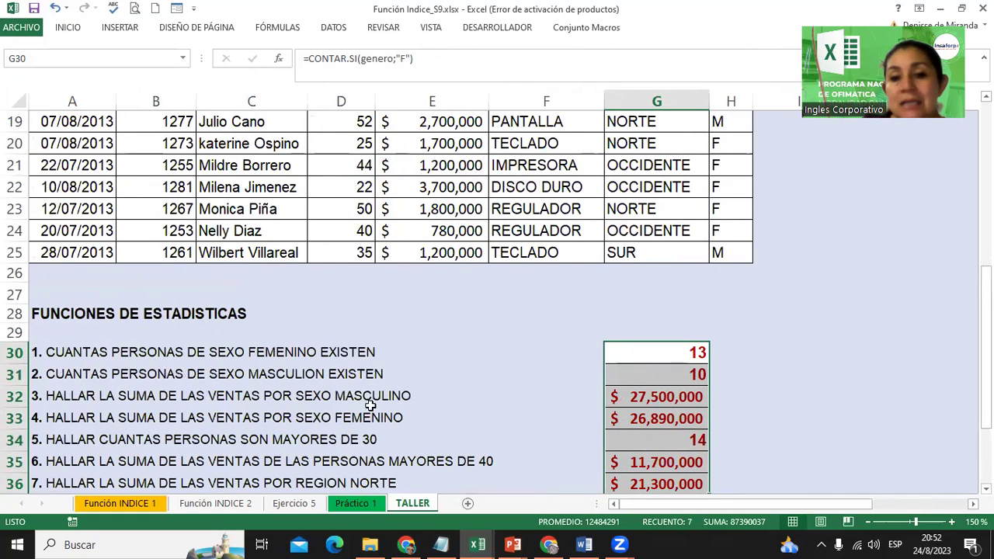
# - Start row 26 with date 24/08/2023, code 1262 and the seller's full name
pyautogui.click(43, 272)
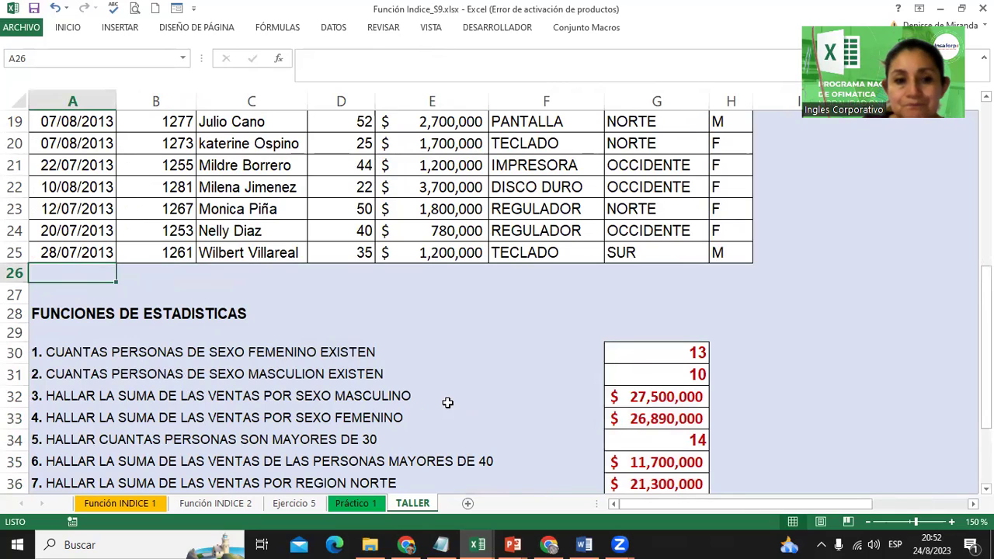
pyautogui.write('24/08/')
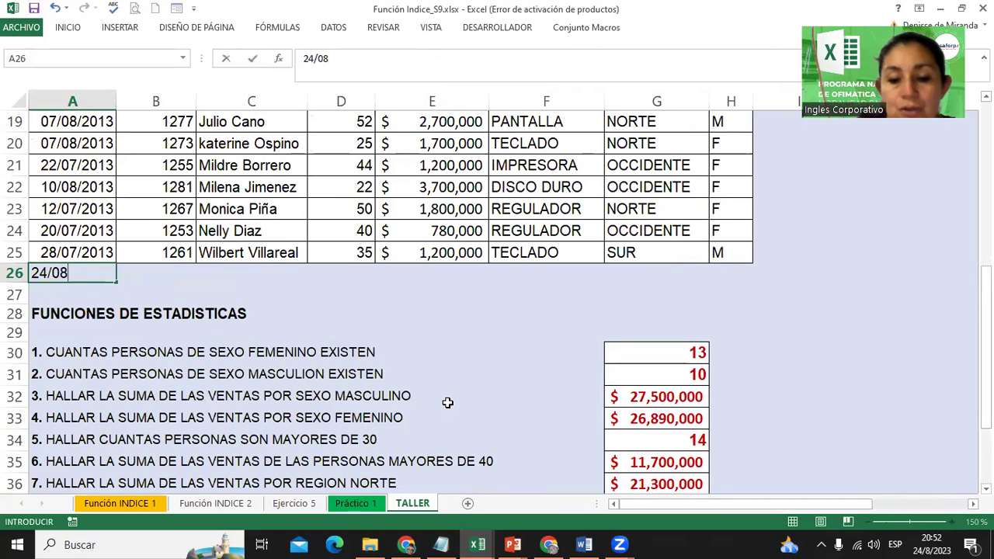
pyautogui.write('2023')
pyautogui.press('Tab')
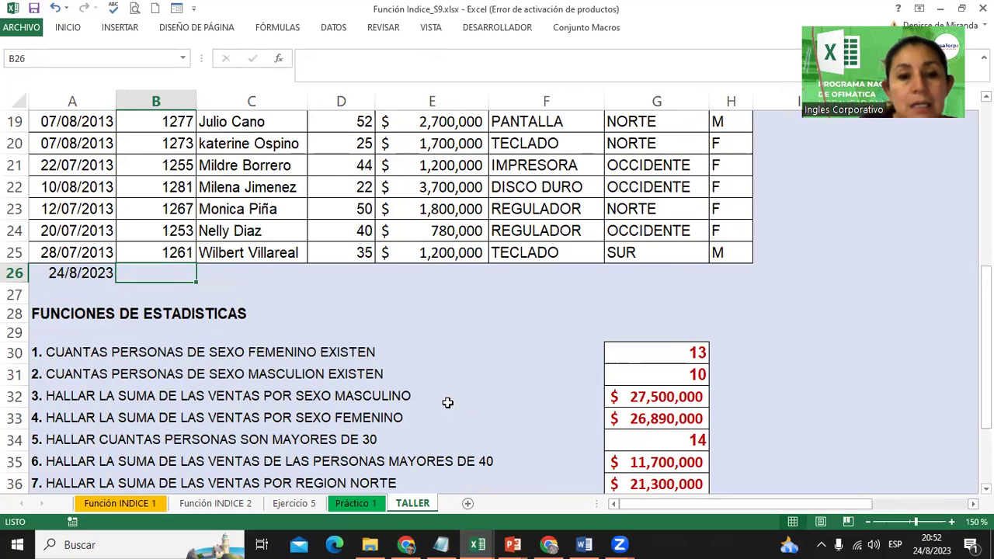
pyautogui.write('12')
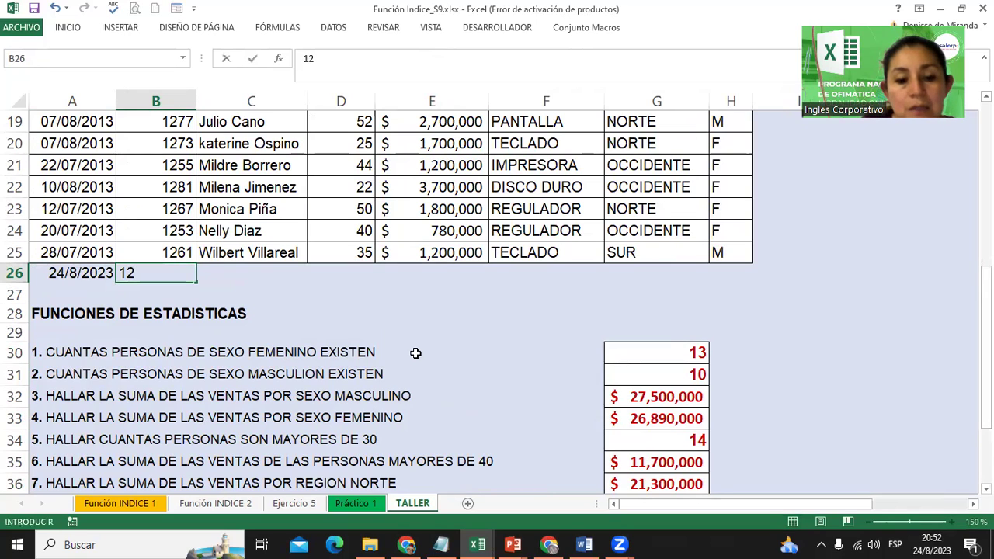
pyautogui.write('62')
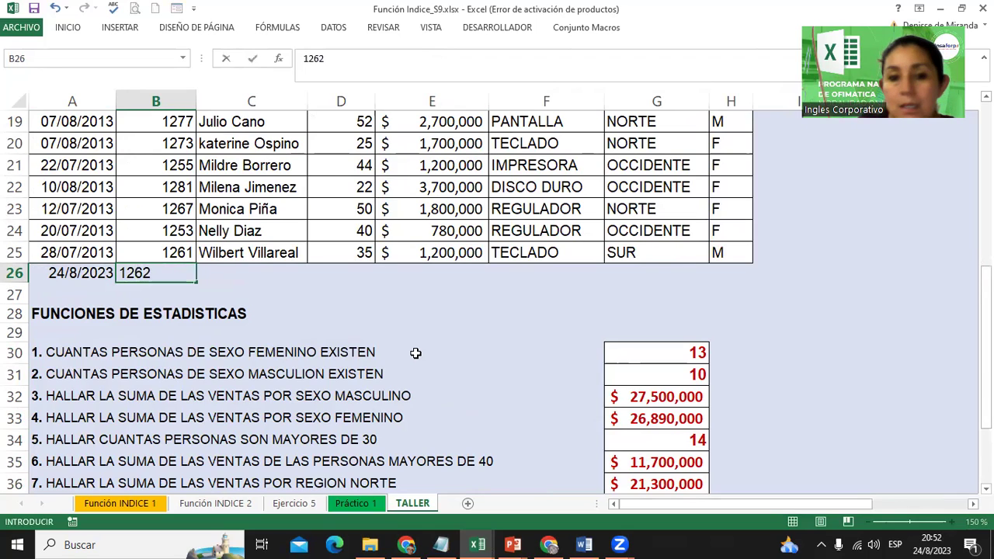
pyautogui.press('Tab')
pyautogui.write('sAMIL')
pyautogui.press('BackSpace')
pyautogui.press('BackSpace')
pyautogui.press('BackSpace')
pyautogui.press('BackSpace')
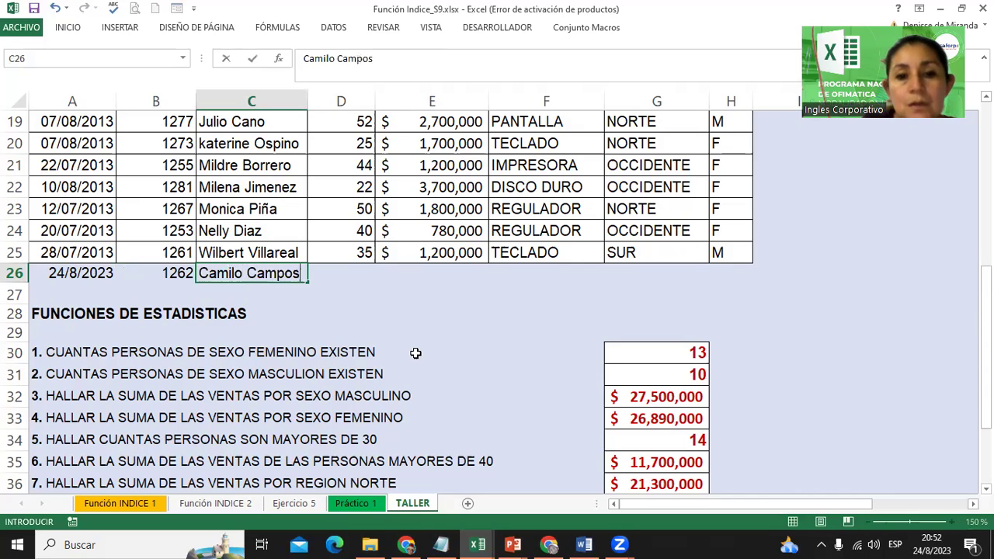
pyautogui.press('Tab')
# - Fill in age 38, sales 1500, detail Mouse, region NORTE and sex M
pyautogui.write('3')
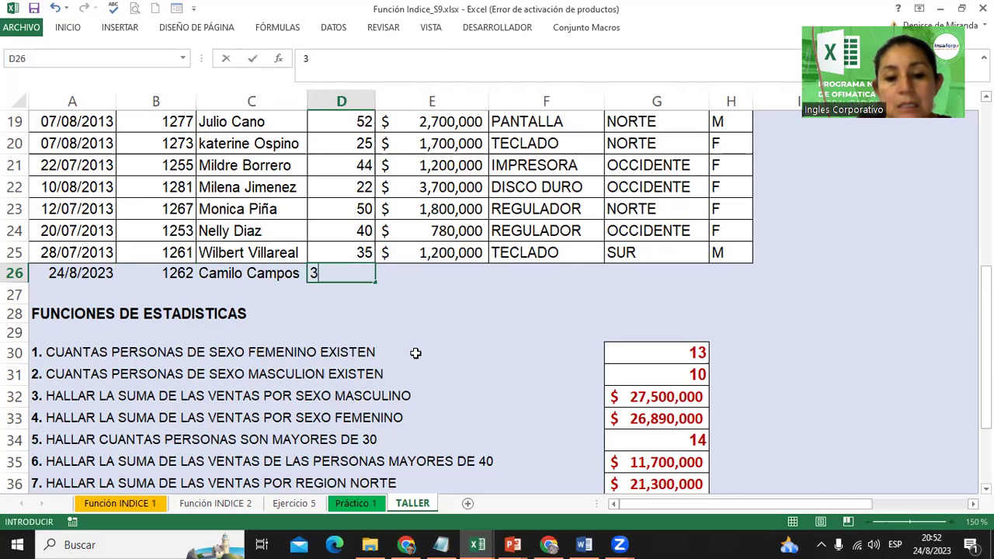
pyautogui.write('8')
pyautogui.press('Tab')
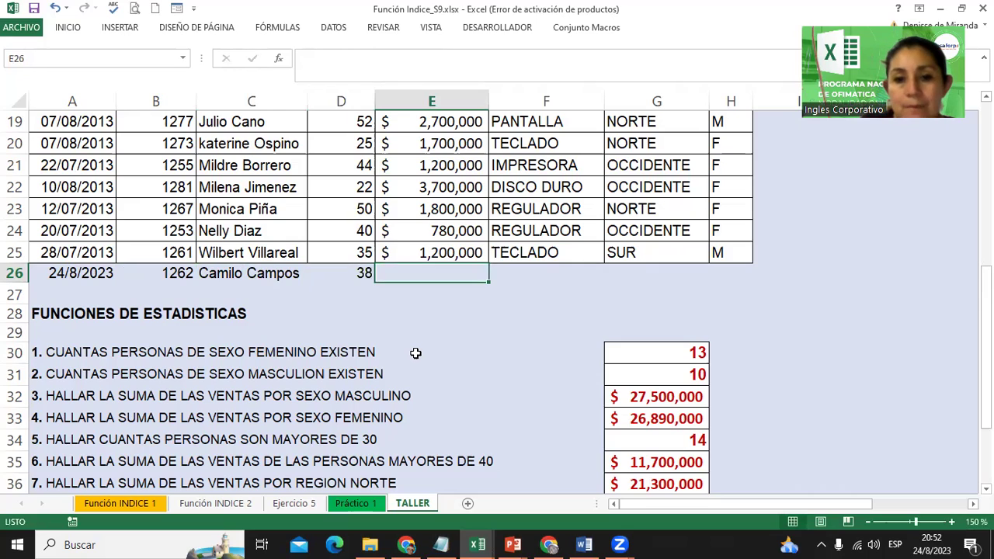
pyautogui.write('1500')
pyautogui.press('Tab')
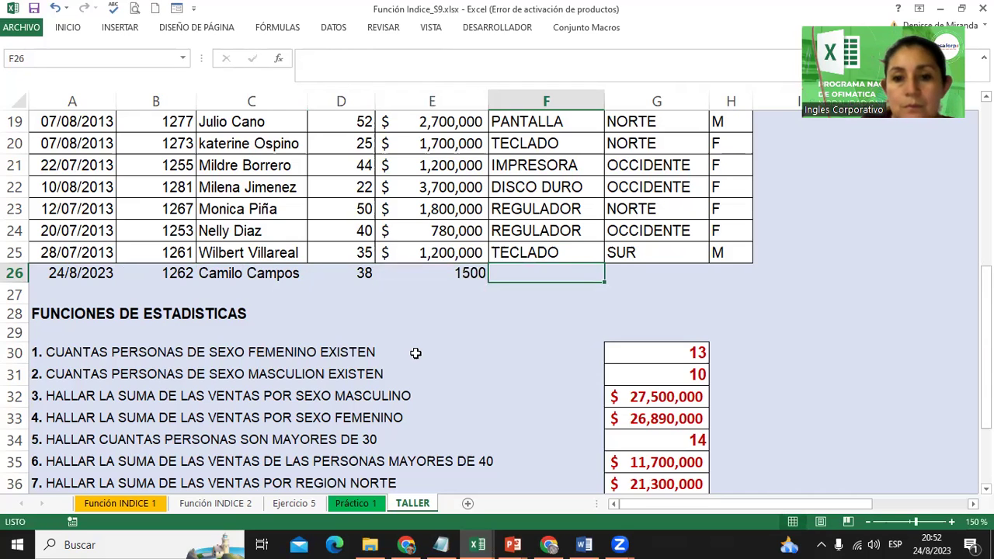
pyautogui.write('Mouse')
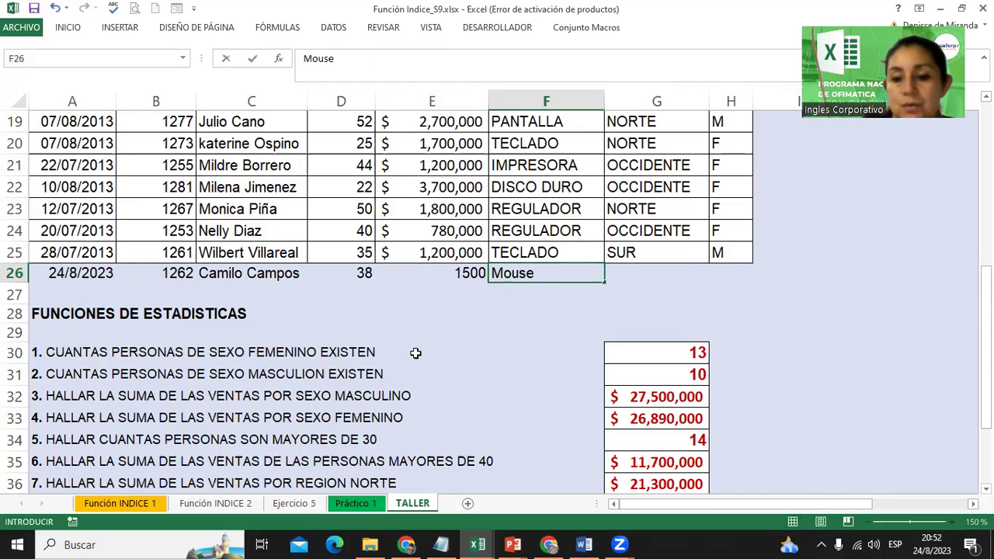
pyautogui.press('Tab')
pyautogui.write('Not')
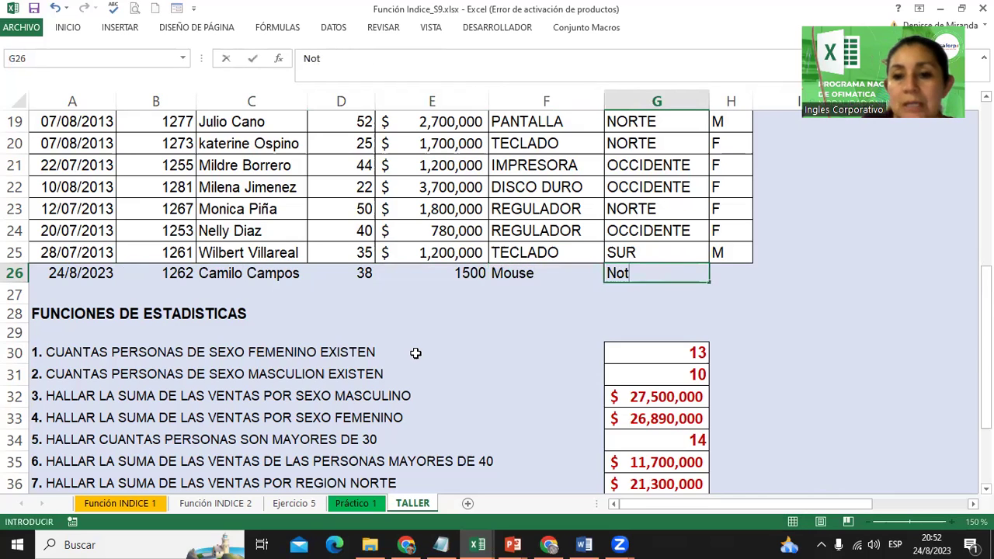
pyautogui.write('r')
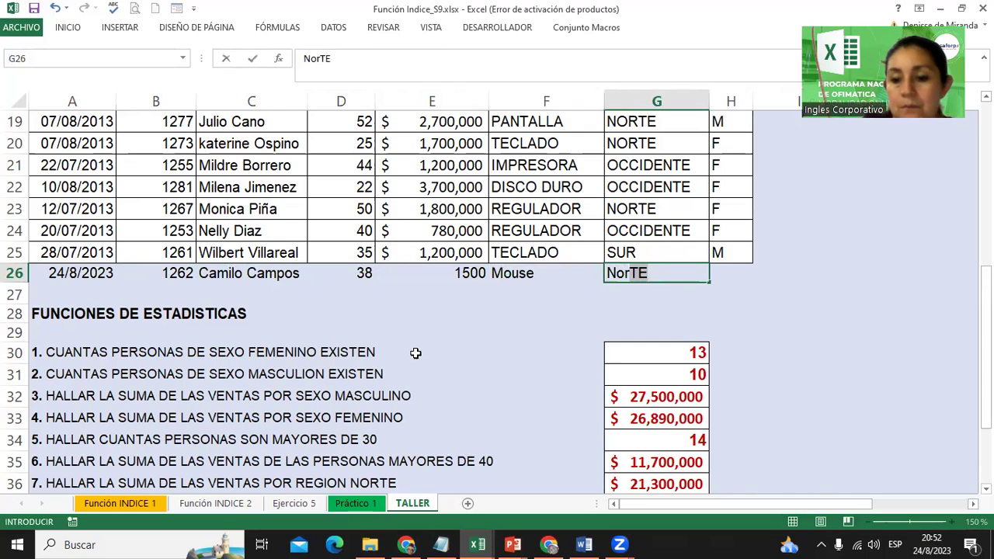
pyautogui.hotkey('ctrl', 'Return')
pyautogui.press('Right')
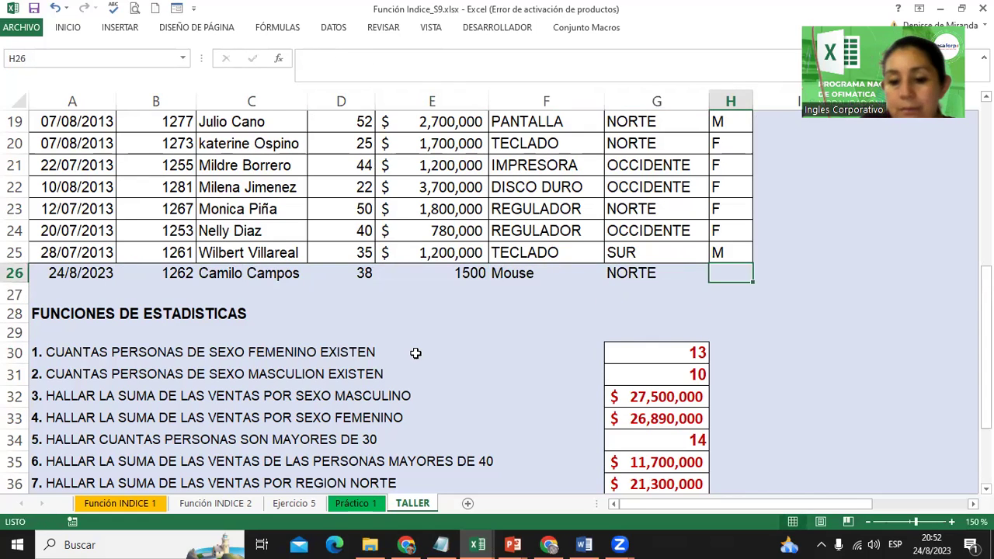
pyautogui.write('m')
pyautogui.press('BackSpace')
pyautogui.write('M')
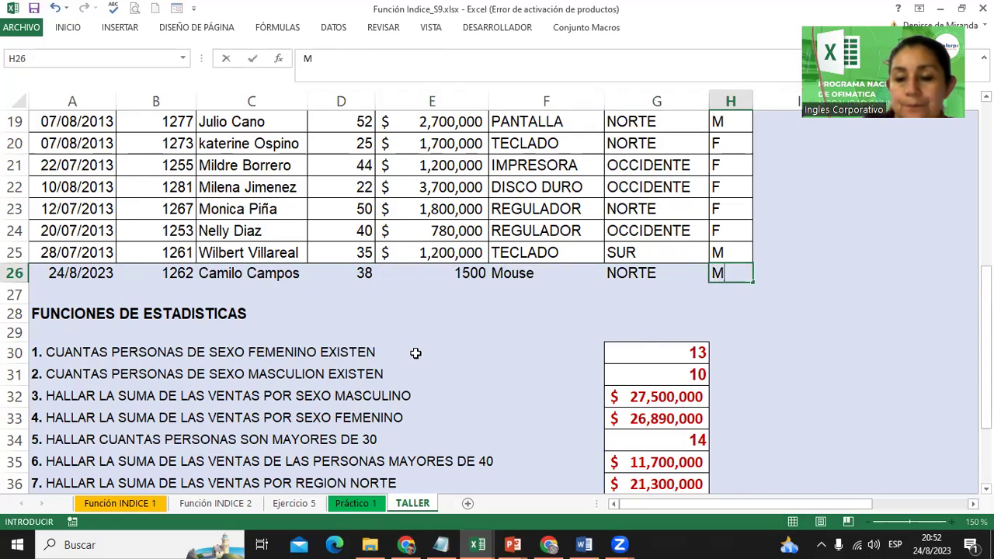
pyautogui.press('Return')
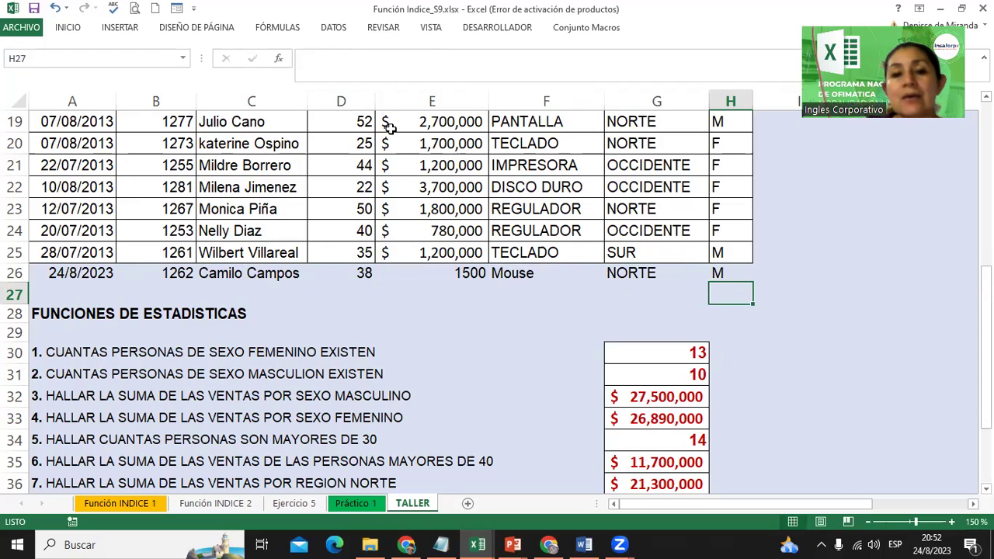
# - Select the REGION range from the Name Box, then open Fórmulas > Administrador de nombres
pyautogui.click(183, 59)
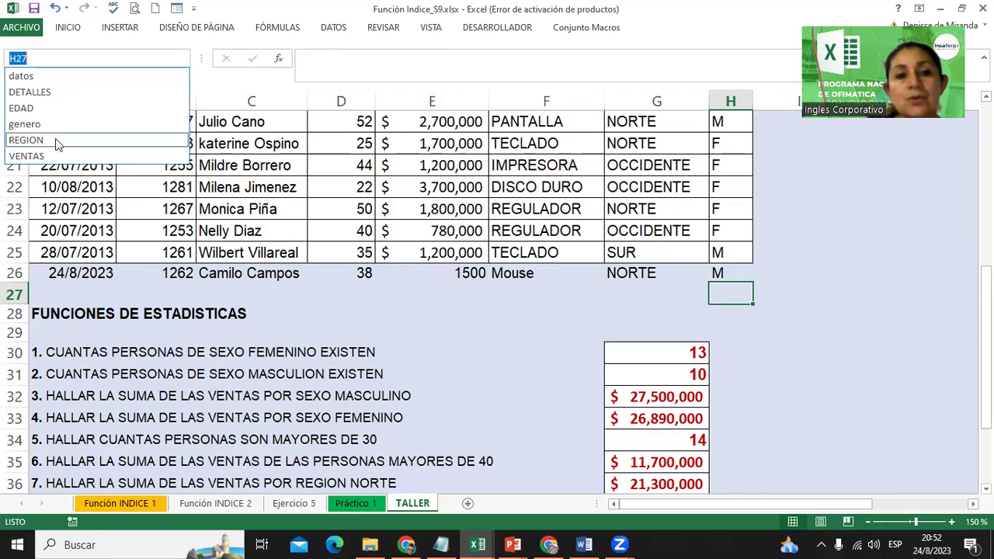
pyautogui.click(26, 140)
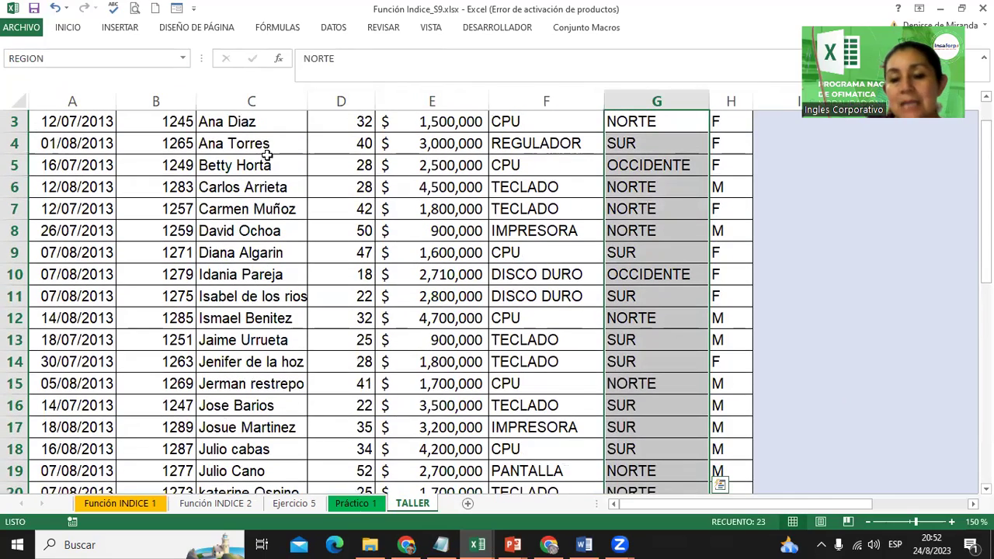
pyautogui.scroll(-3, 372, 303)
pyautogui.scroll(-2, 372, 303)
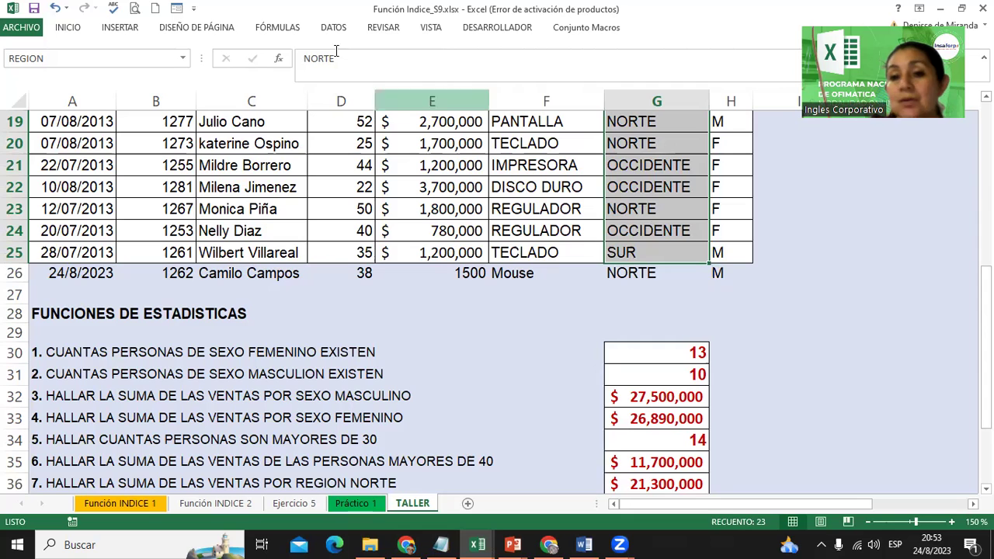
pyautogui.click(261, 31)
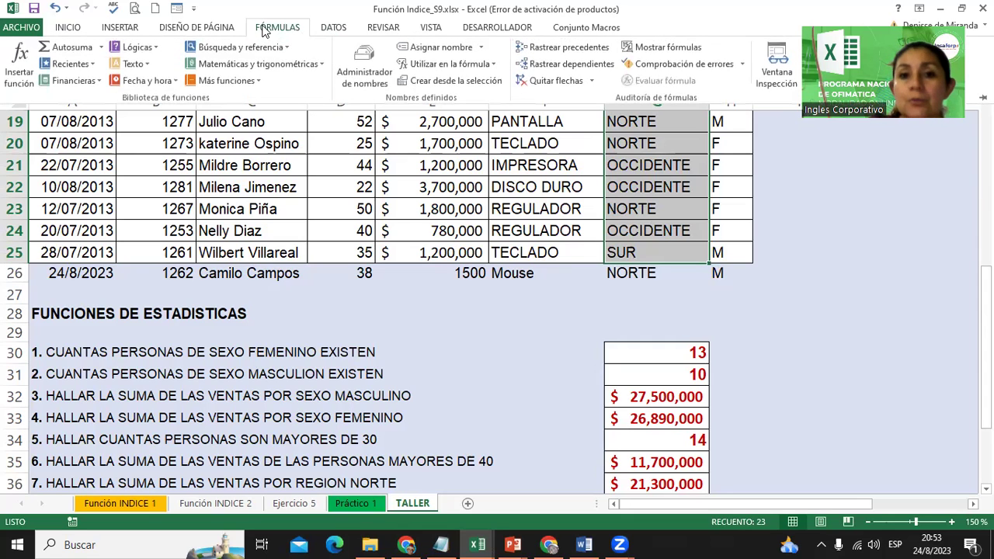
pyautogui.click(363, 68)
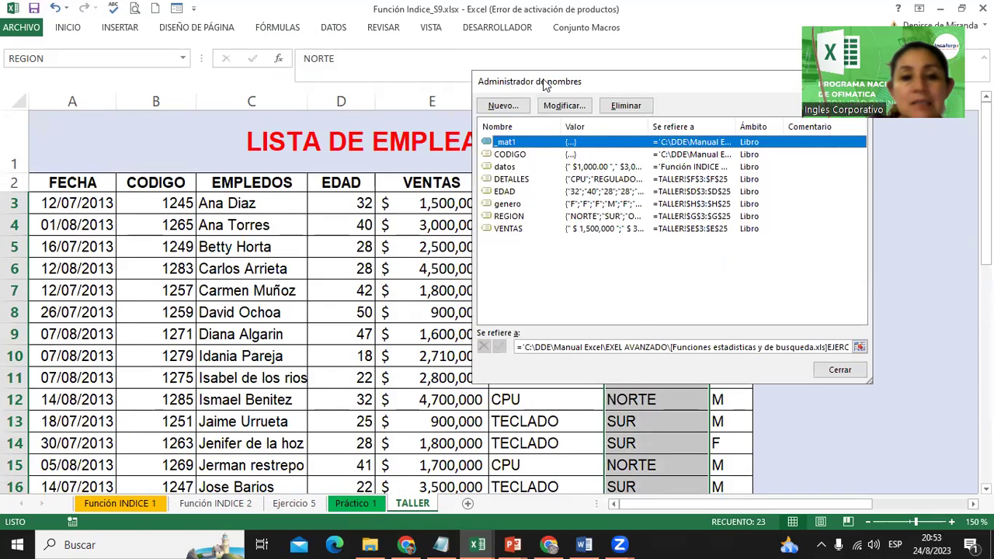
# - Redefine REGION as =TALLER!$G$3:$G$26 in Name Manager and close it
pyautogui.moveTo(543, 84); pyautogui.dragTo(187, 93)
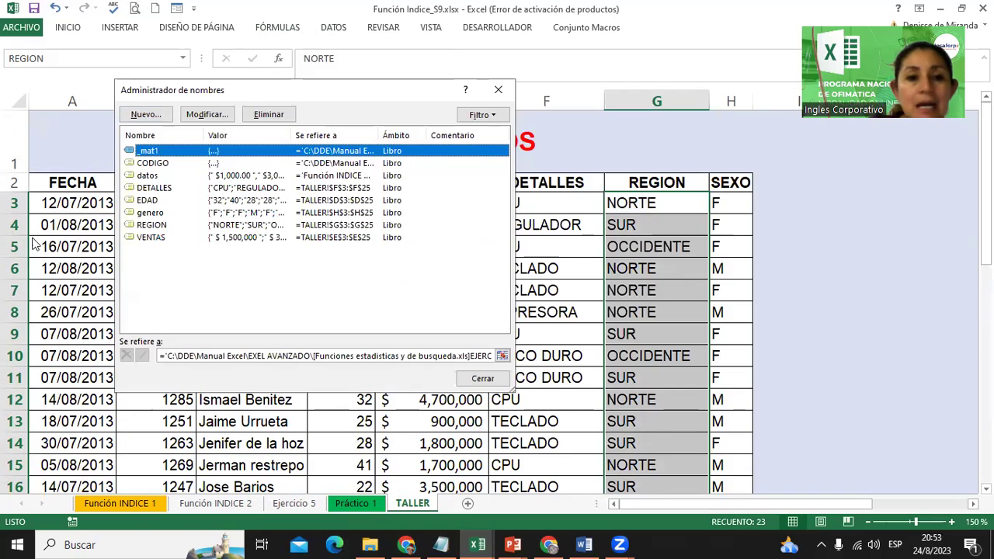
pyautogui.click(150, 225)
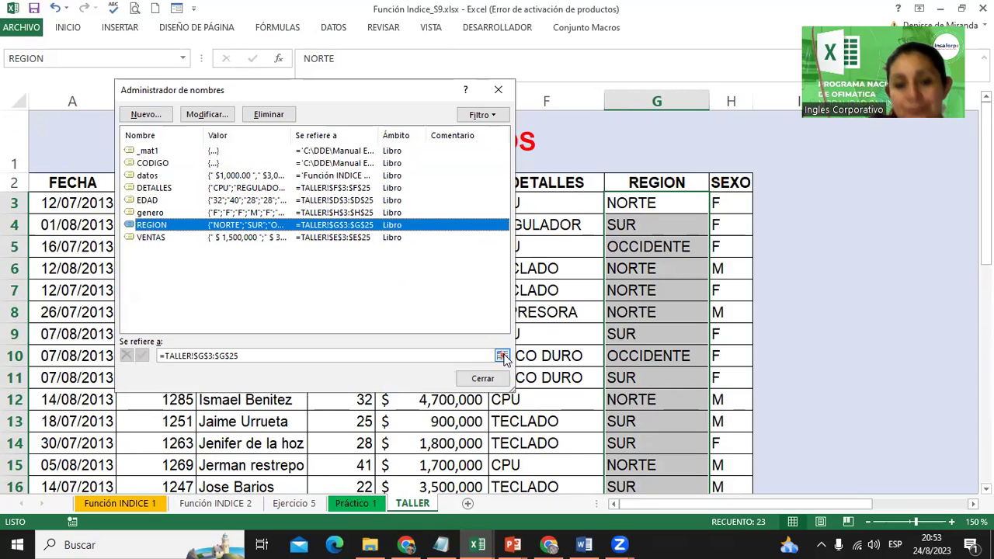
pyautogui.click(205, 115)
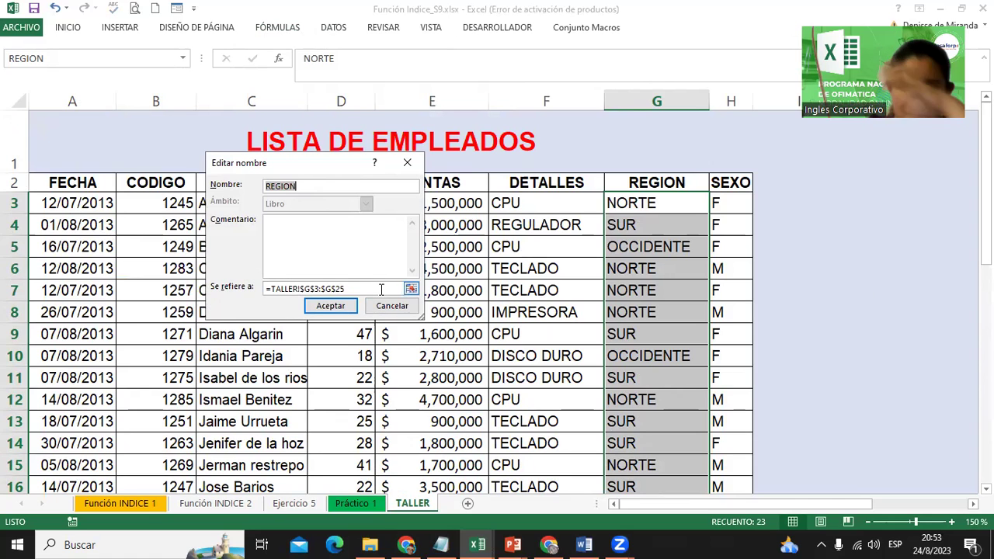
pyautogui.click(411, 289)
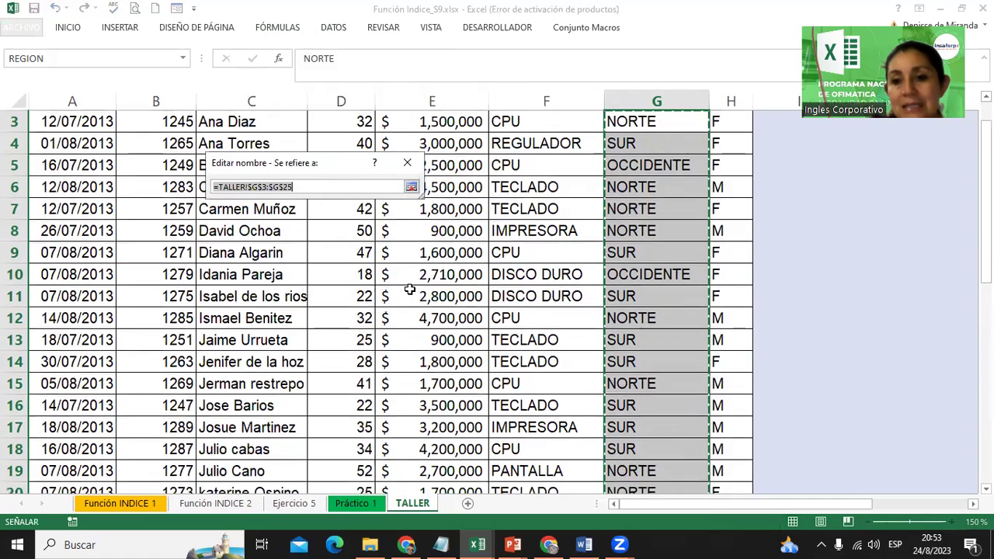
pyautogui.moveTo(986, 264); pyautogui.dragTo(986, 353)
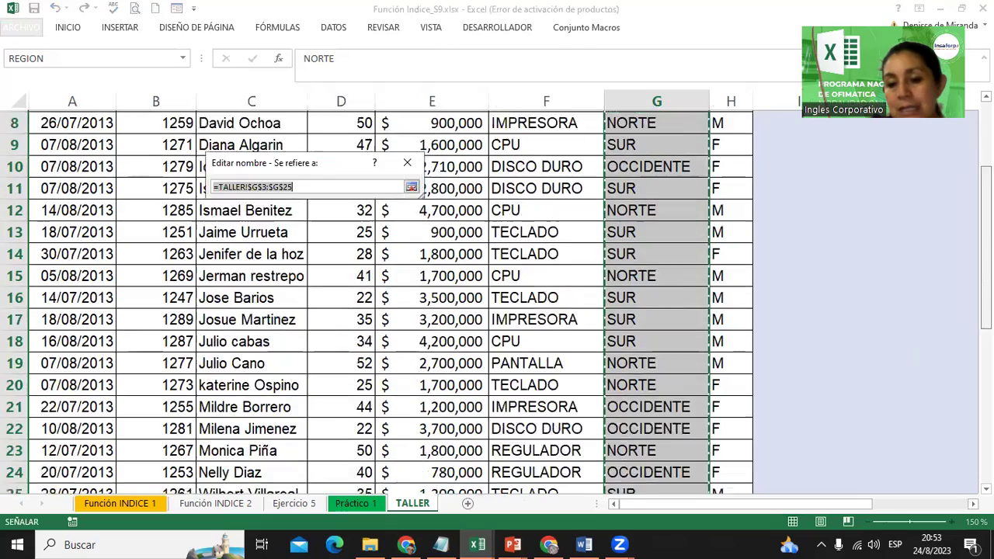
pyautogui.scroll(-1, 497, 299)
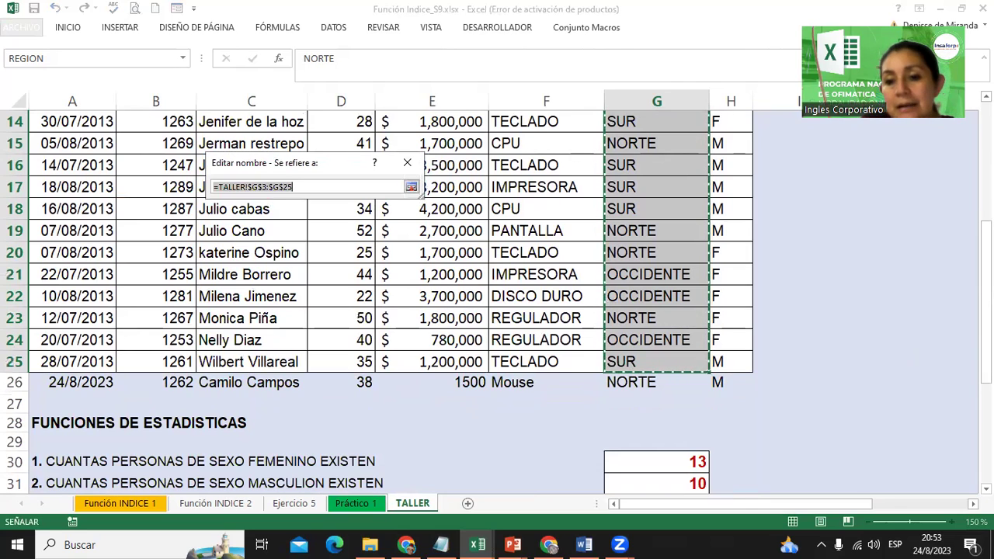
pyautogui.hotkey('shift', 'Down')
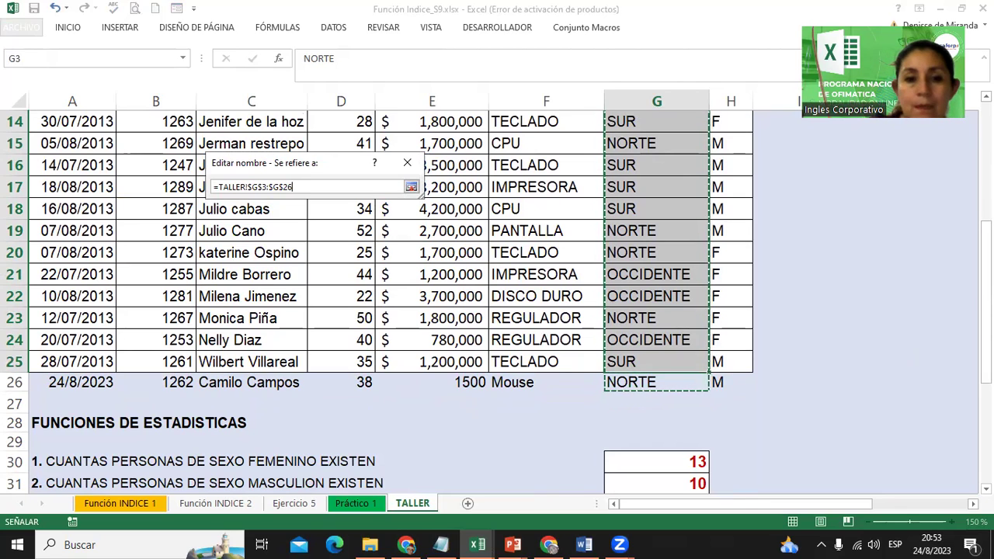
pyautogui.press('Return')
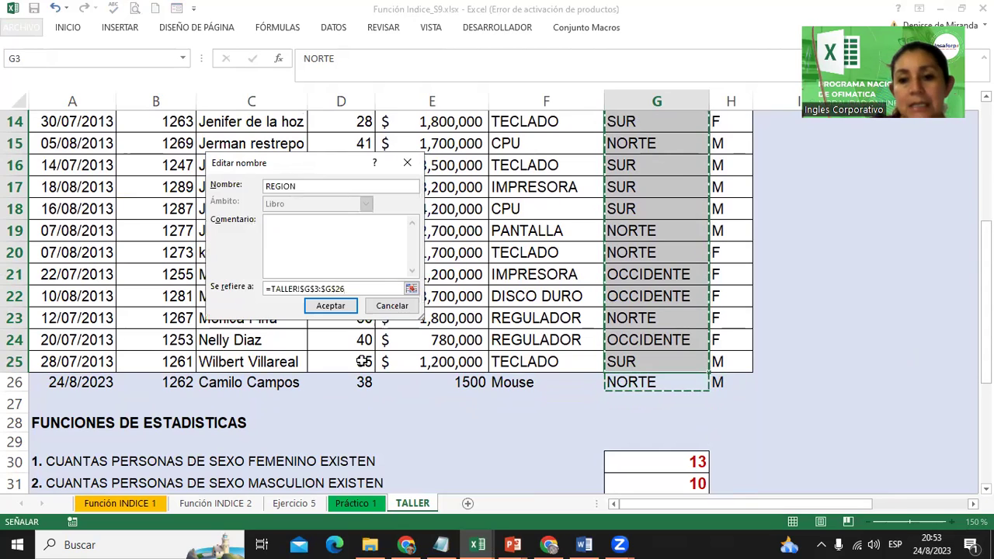
pyautogui.click(330, 305)
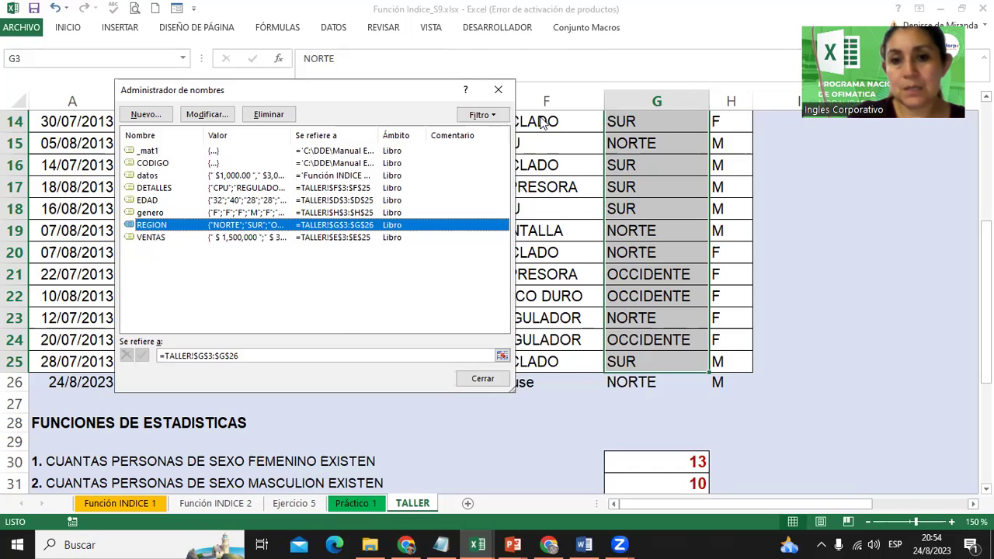
pyautogui.click(489, 94)
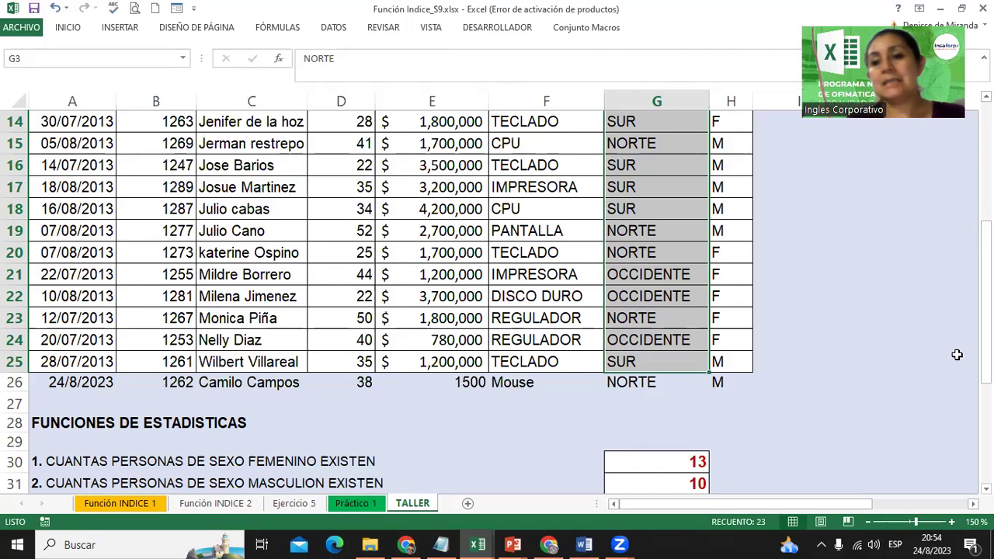
# - Scroll to the statistics answers and open G36's =SUMAR.SI(REGION;"NORTE";VENTAS) for editing
pyautogui.scroll(-2, 377, 295)
pyautogui.scroll(-1, 376, 295)
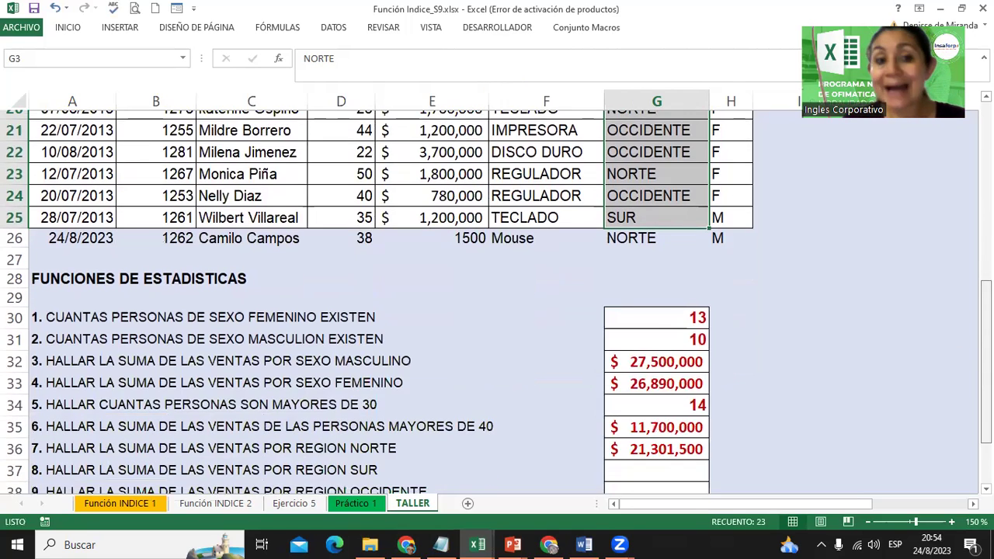
pyautogui.scroll(-1, 377, 295)
pyautogui.scroll(2, 832, 410)
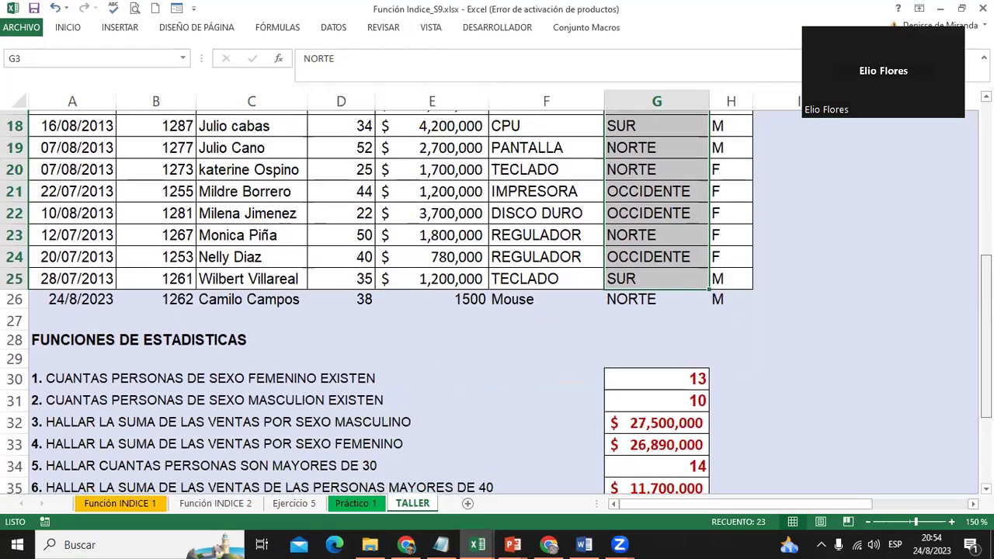
pyautogui.scroll(1, 831, 409)
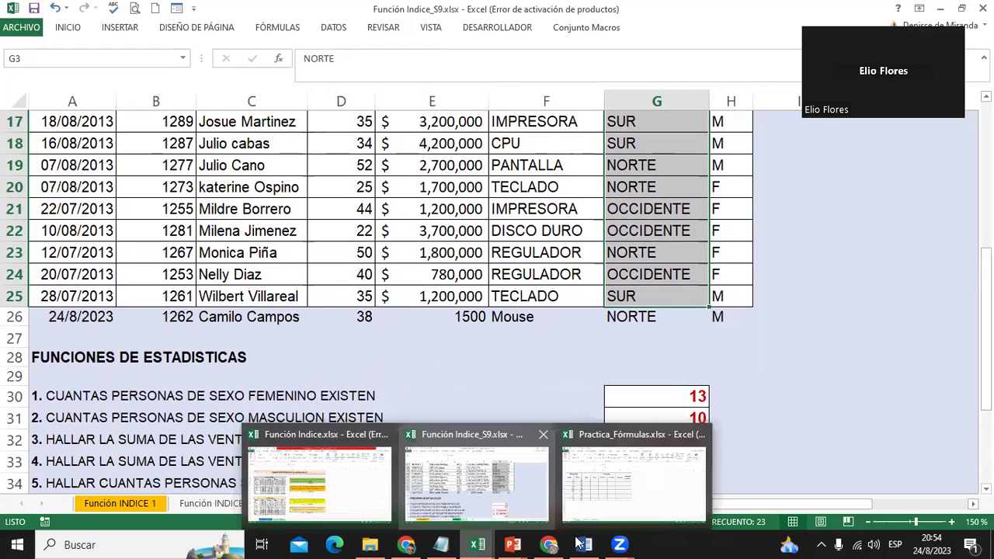
pyautogui.click(719, 539)
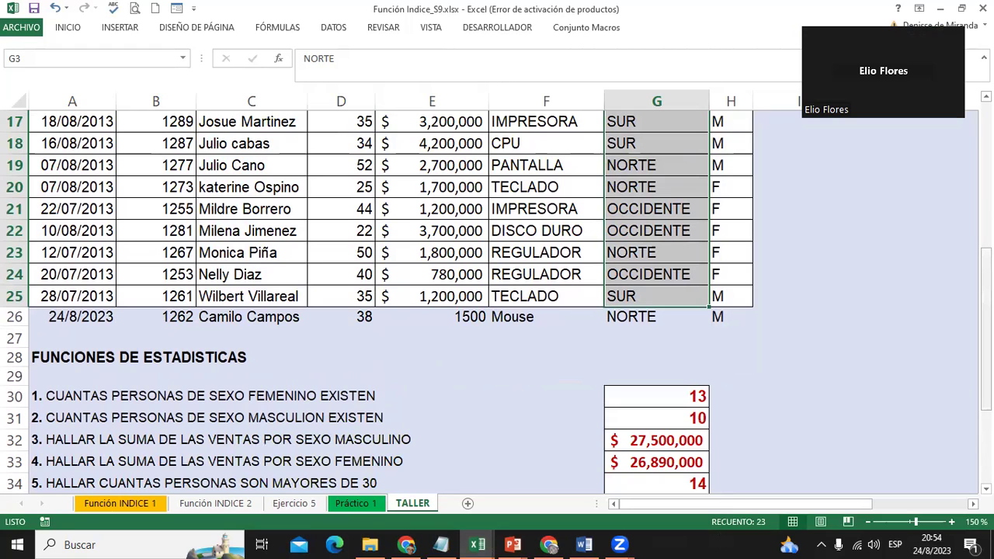
pyautogui.scroll(-2, 654, 379)
pyautogui.scroll(-1, 655, 379)
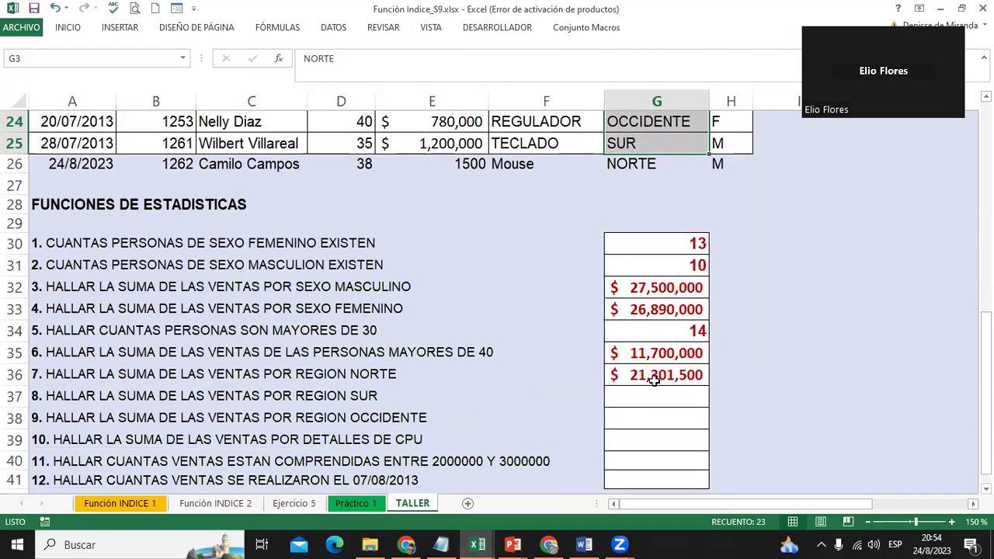
pyautogui.doubleClick(654, 375)
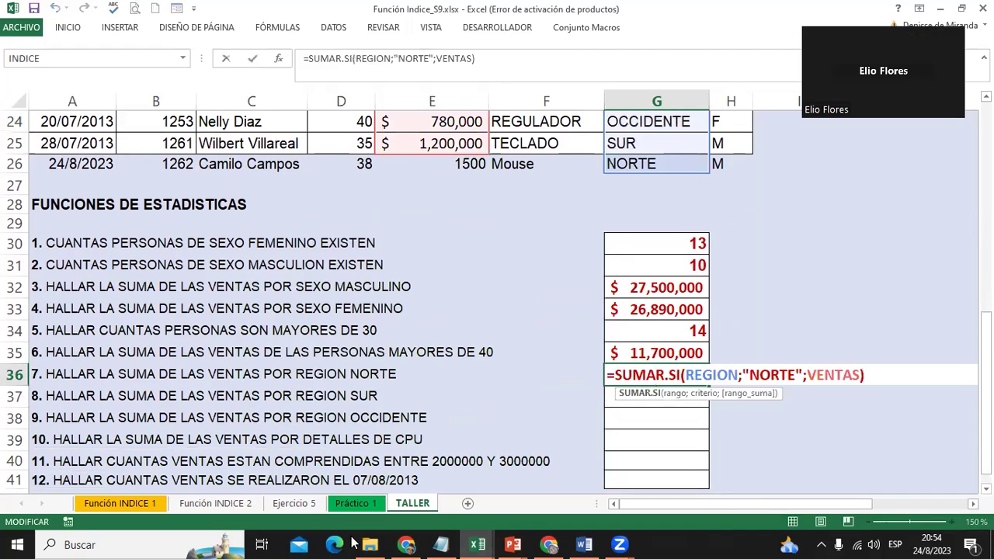
pyautogui.moveTo(440, 544)
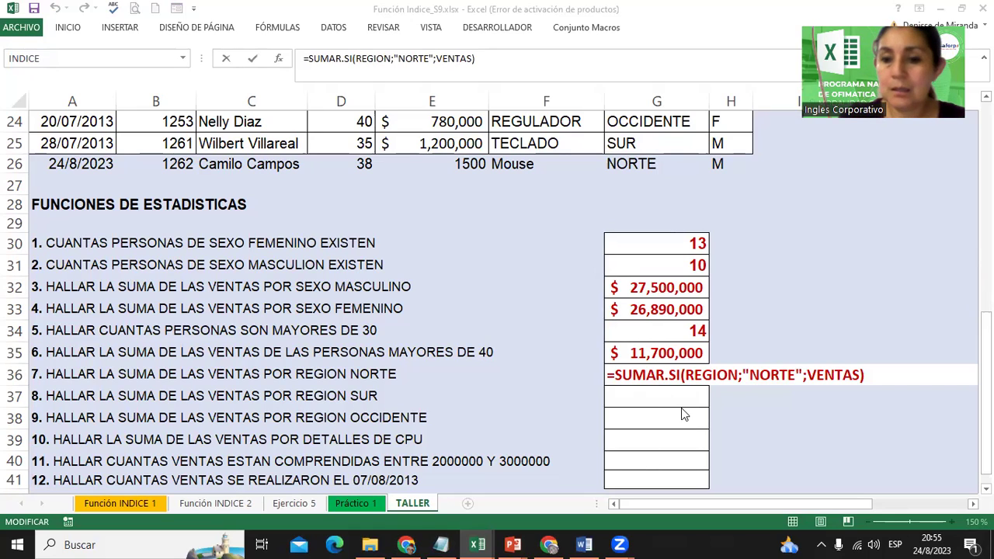
# - Recommit G36 (21,301,500) and enter =SUMAR.SI(REGION;"Sur";VENTAS) in G37, giving $22,200,000
pyautogui.click(867, 375)
pyautogui.press('Return')
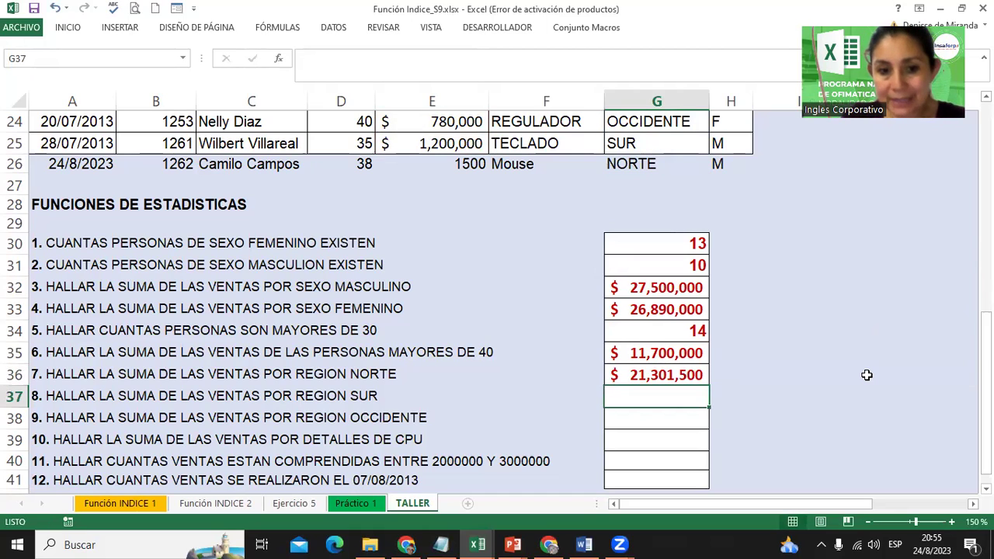
pyautogui.write('=sumar.si(')
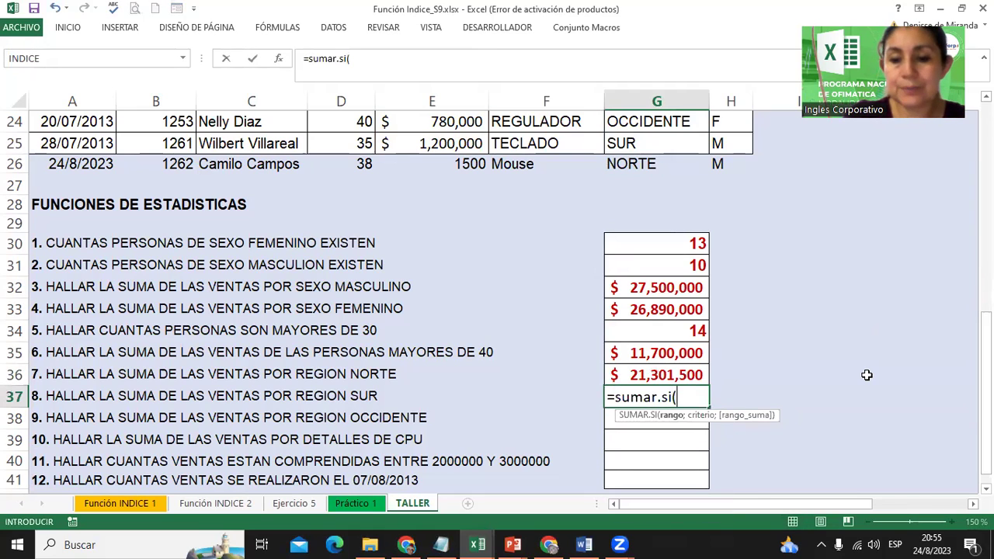
pyautogui.write('reg')
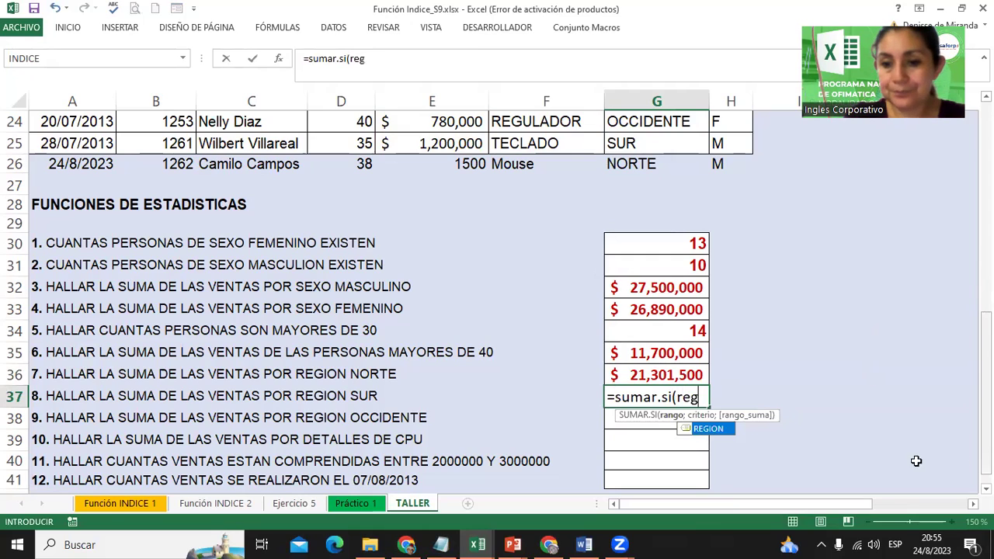
pyautogui.doubleClick(718, 430)
pyautogui.write(';')
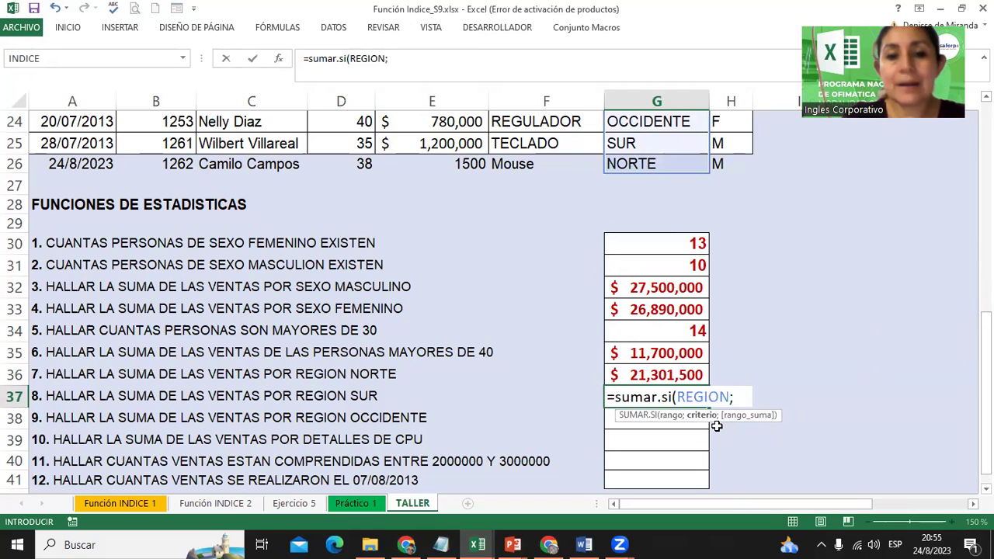
pyautogui.write('"Sur')
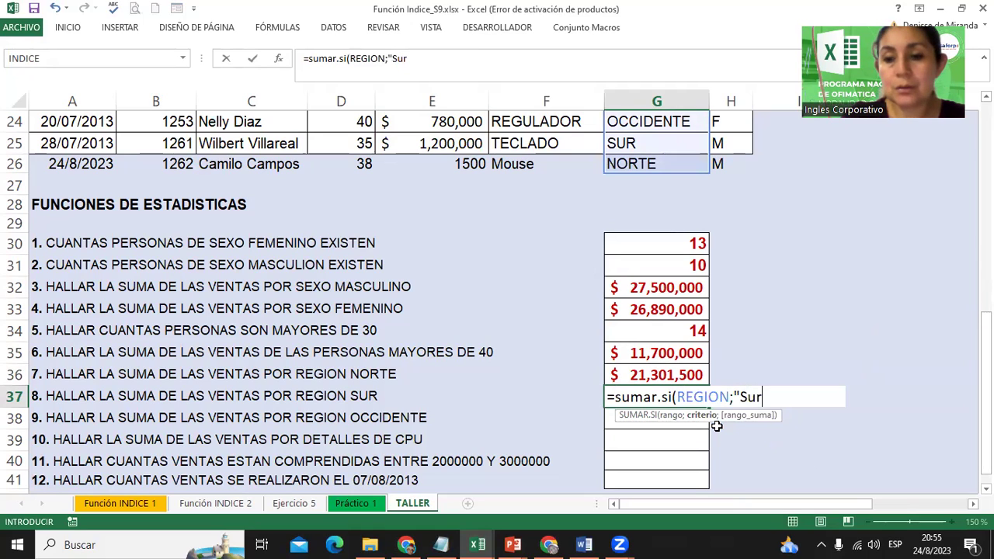
pyautogui.write('";')
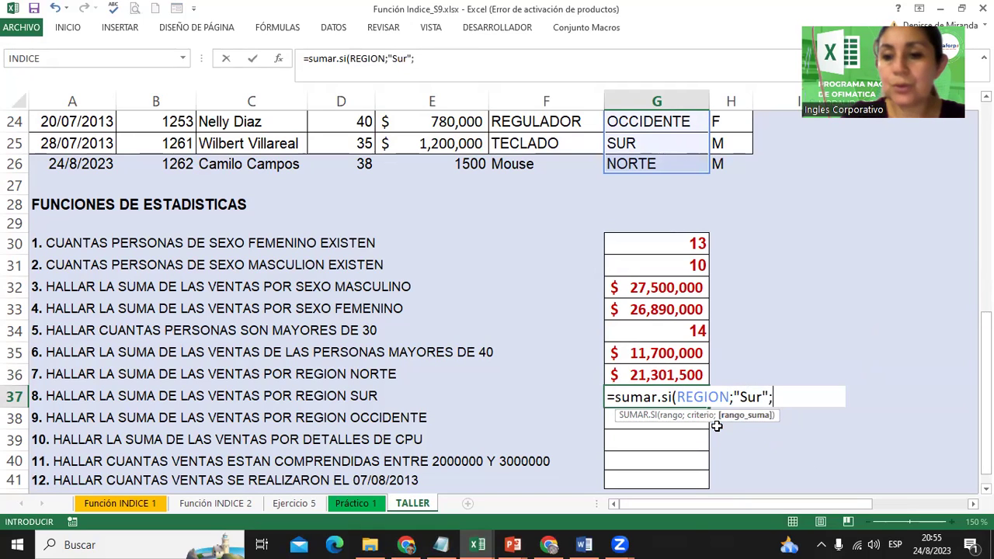
pyautogui.write('vent')
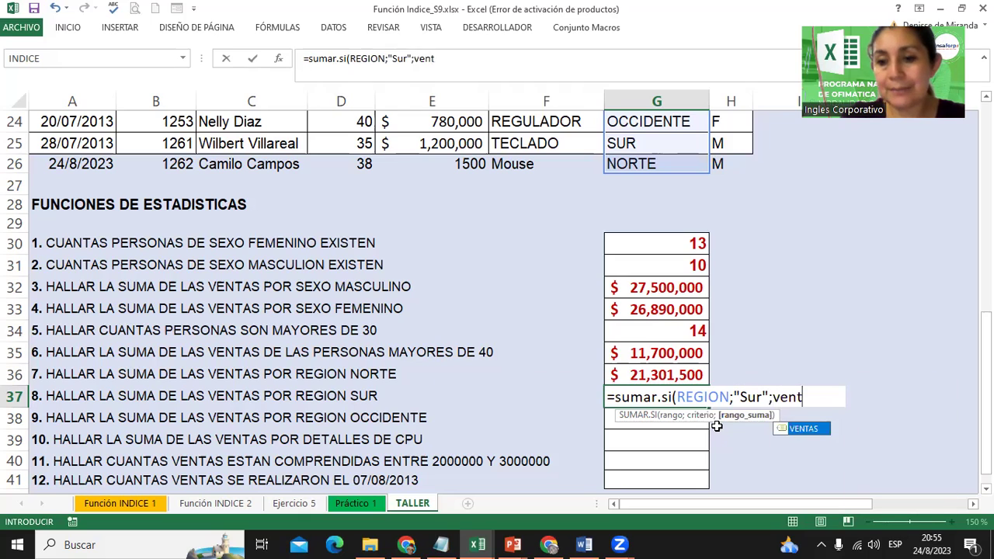
pyautogui.doubleClick(807, 429)
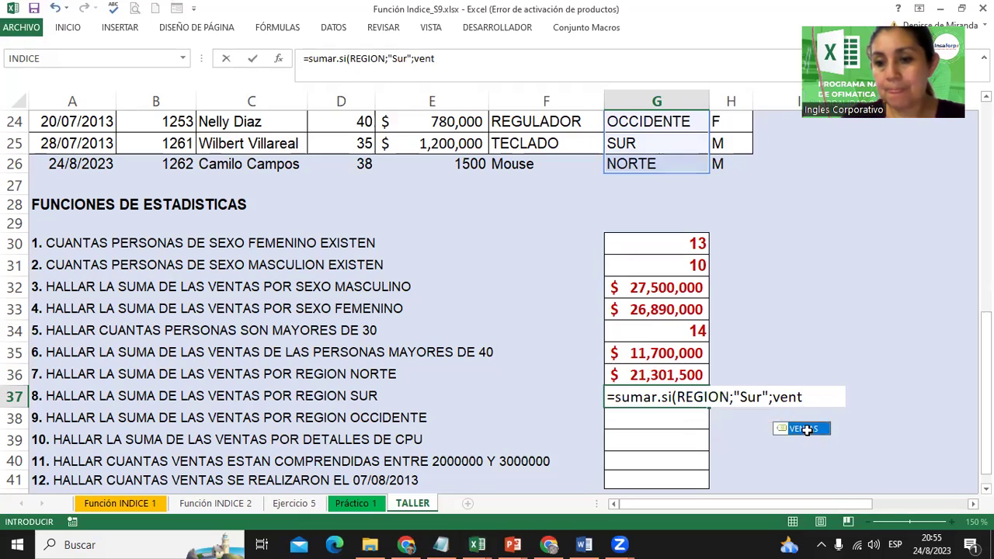
pyautogui.write(')')
pyautogui.press('Return')
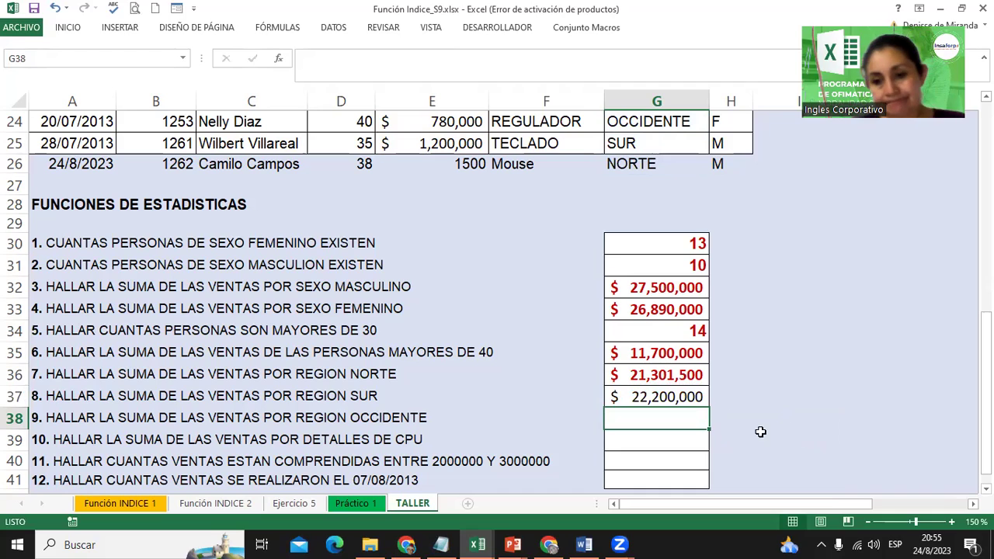
# - Review G36's Norte formula without changes and move to G38
pyautogui.doubleClick(669, 375)
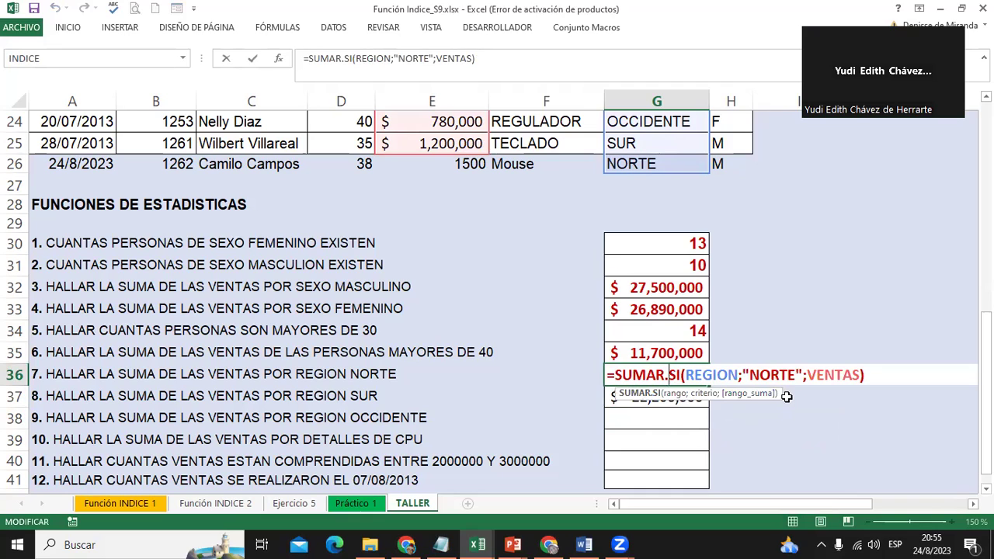
pyautogui.press('Return')
pyautogui.click(675, 419)
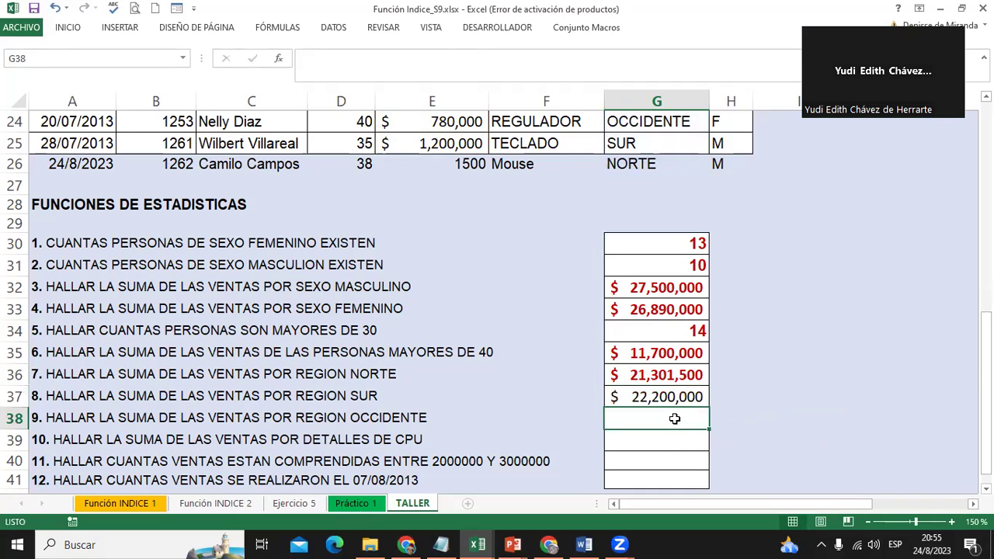
# - Copy G37's formula into G38 and change its criterion to "occidente", giving $10,890,000
pyautogui.click(670, 396)
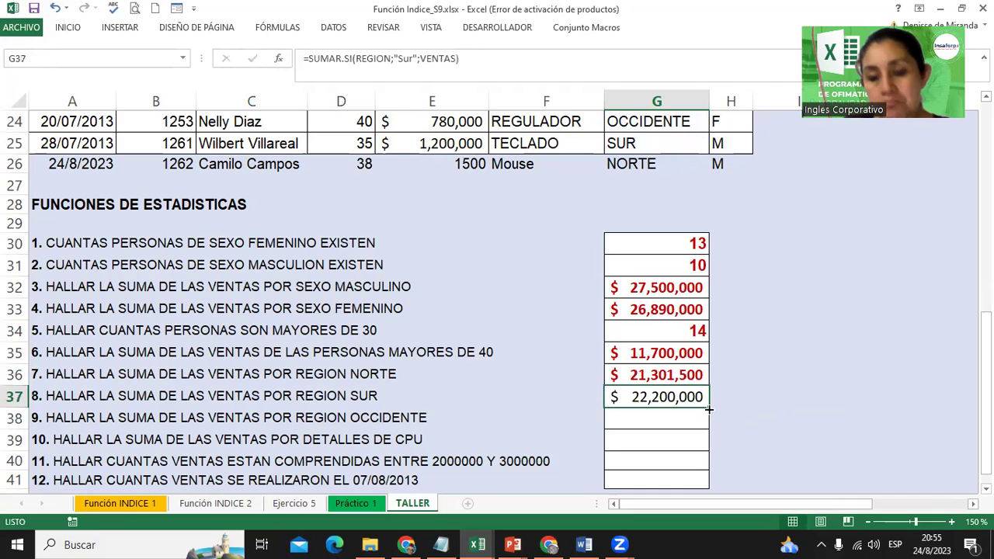
pyautogui.moveTo(708, 409); pyautogui.dragTo(708, 426)
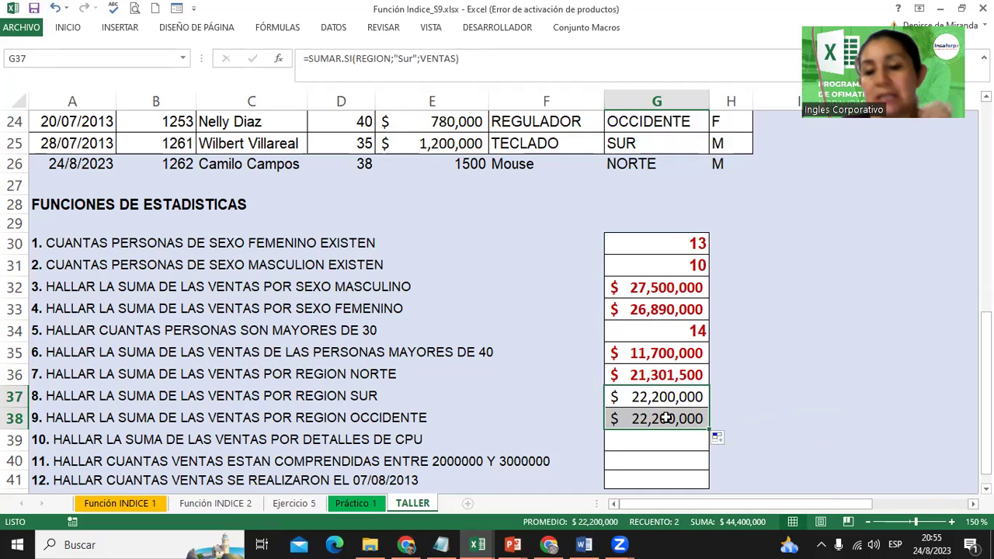
pyautogui.doubleClick(666, 417)
pyautogui.click(769, 418)
pyautogui.press('BackSpace')
pyautogui.press('BackSpace')
pyautogui.press('BackSpace')
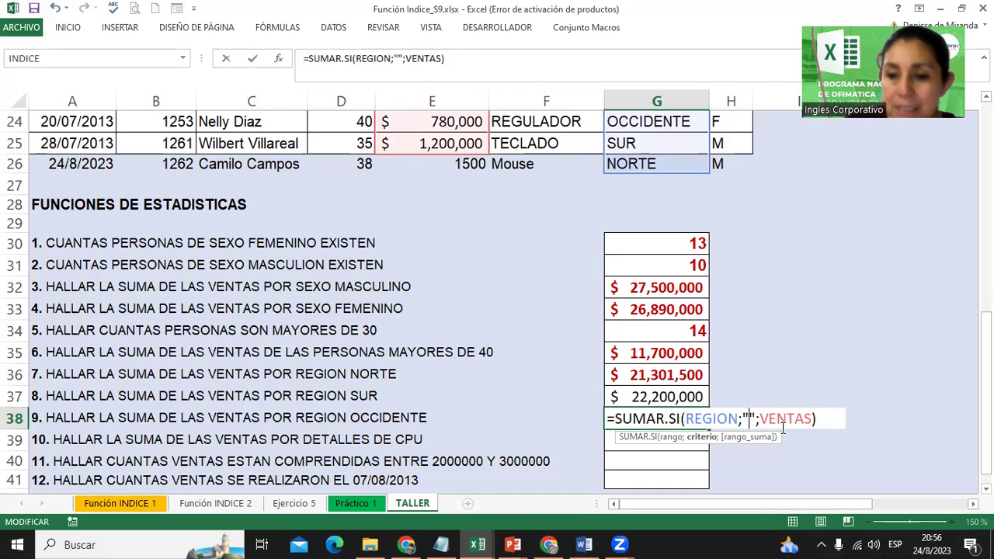
pyautogui.write('occi')
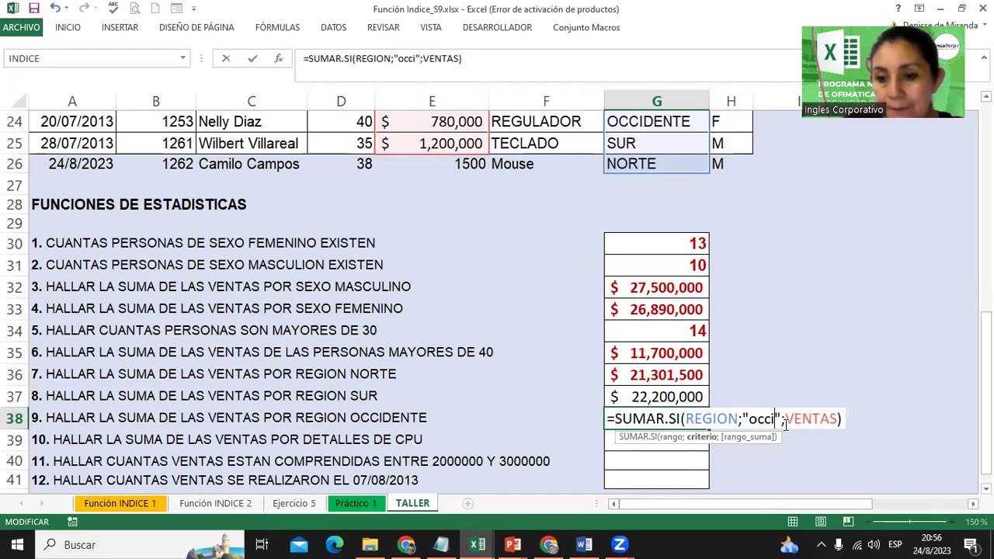
pyautogui.write('dente')
pyautogui.press('Return')
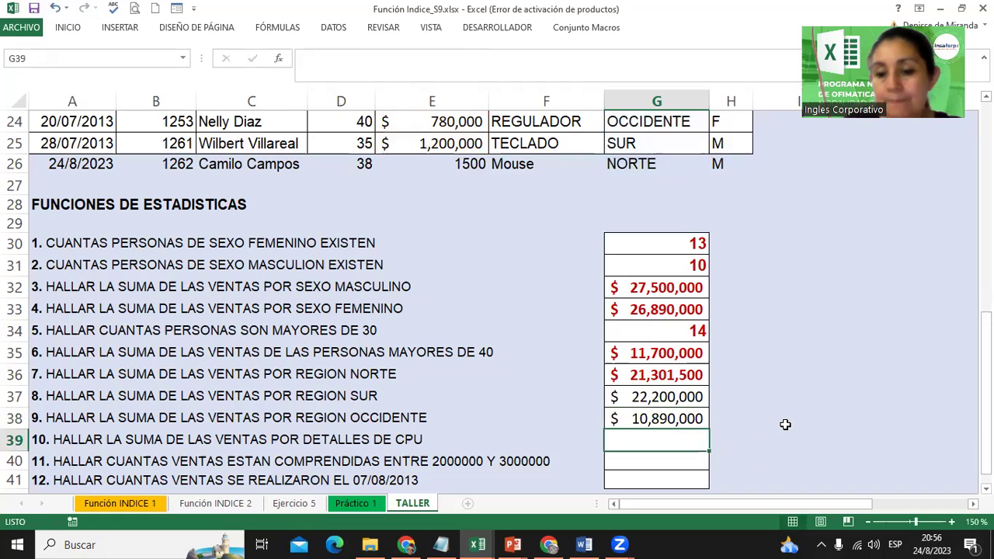
pyautogui.press('Up')
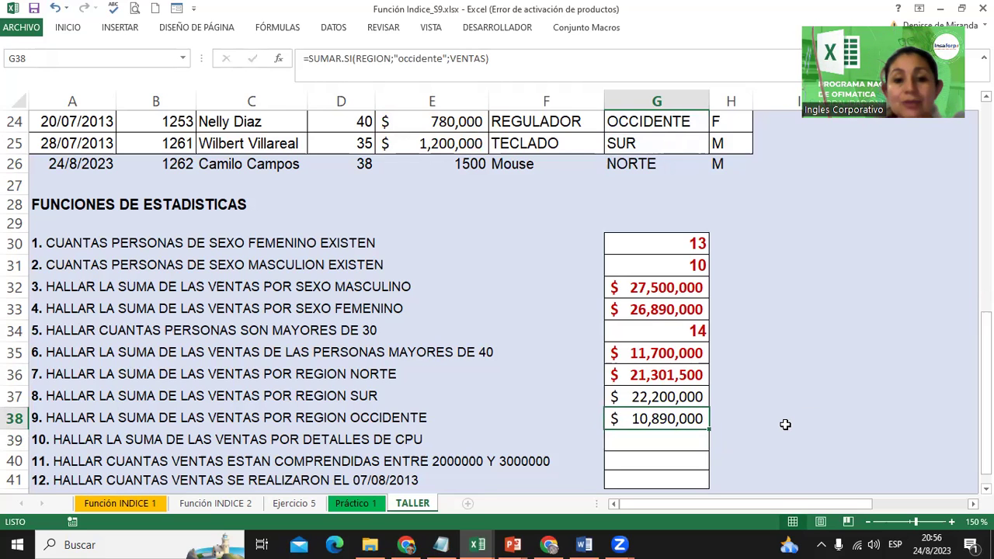
pyautogui.moveTo(985, 365)
pyautogui.mouseDown()
pyautogui.moveTo(968, 159)
pyautogui.moveTo(985, 353)
pyautogui.mouseUp()
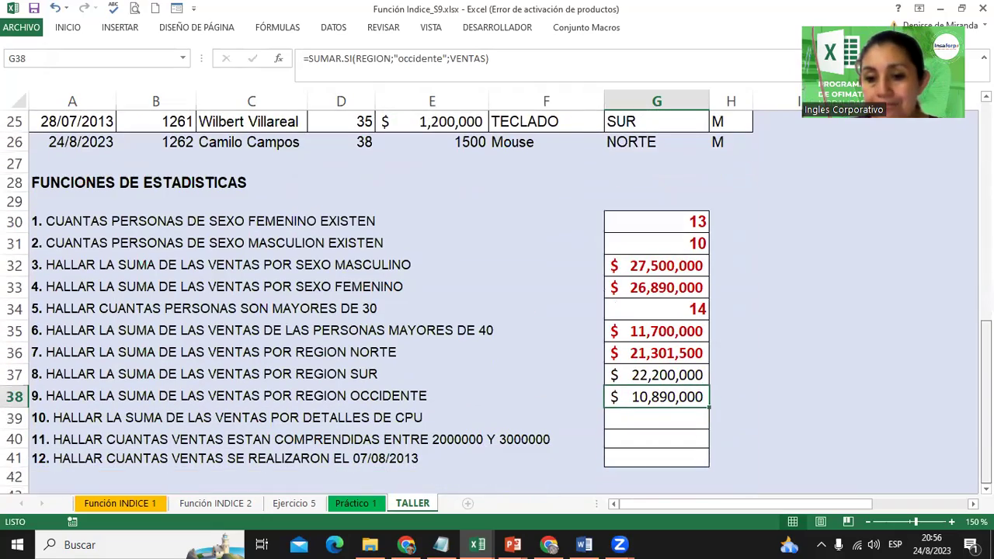
# - Enter =SUMAR.SI(DETALLES;"CPU";VENTAS) in G39 for a CPU sales total of $16,200,000
pyautogui.click(656, 417)
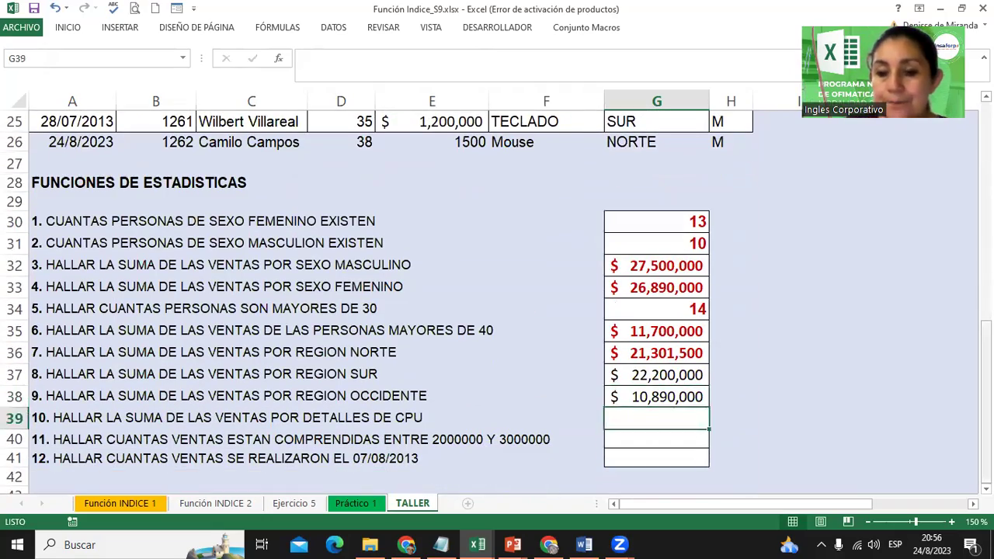
pyautogui.write('=')
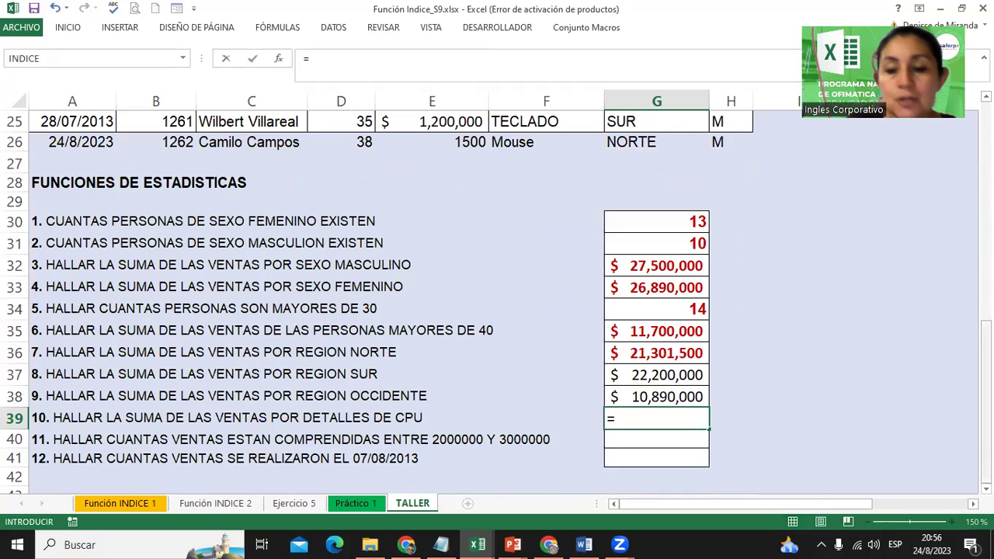
pyautogui.write('sumar.si(')
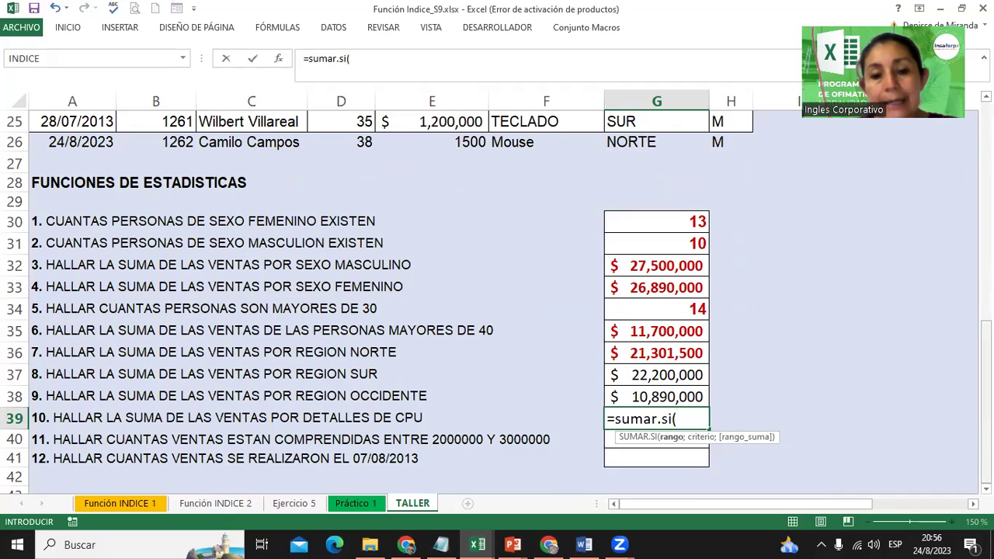
pyautogui.write('de')
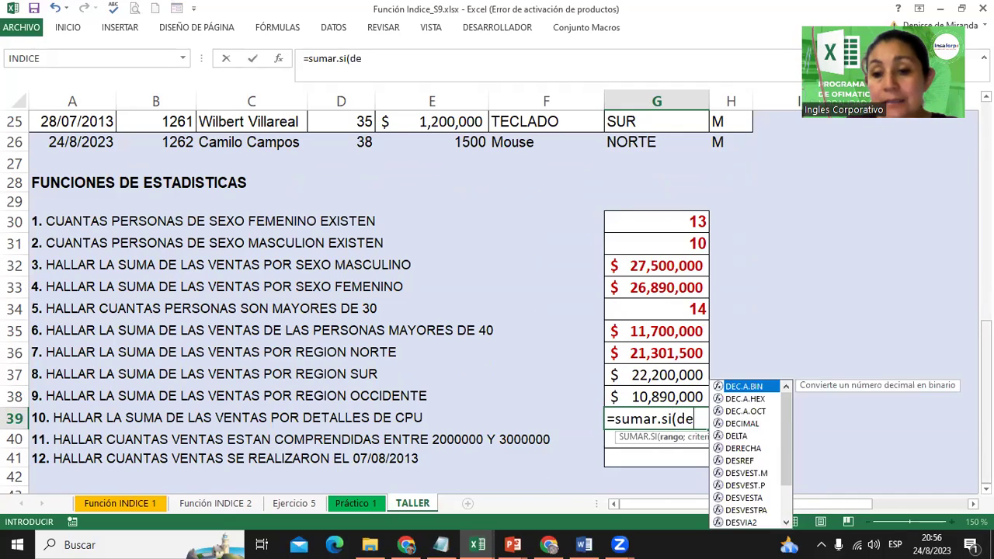
pyautogui.write('tal')
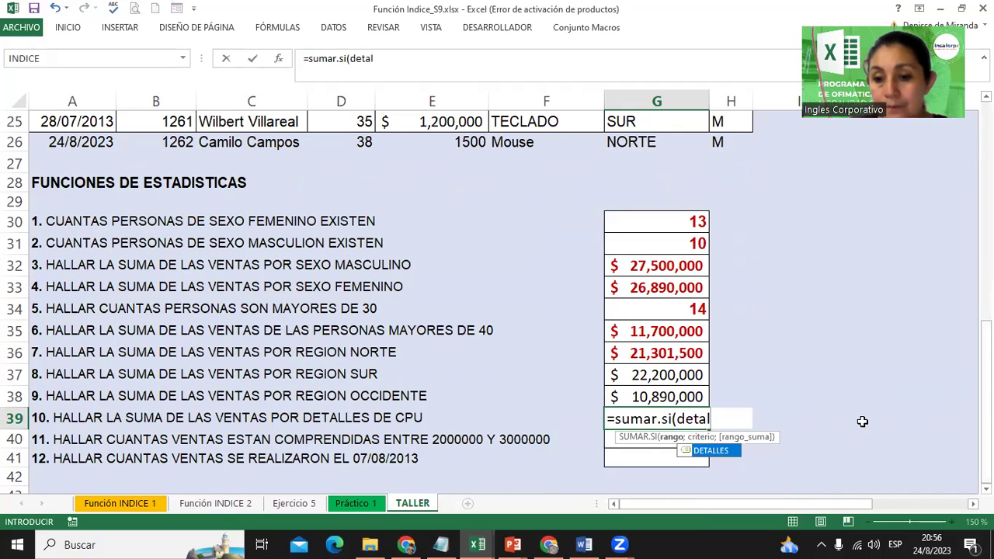
pyautogui.doubleClick(720, 458)
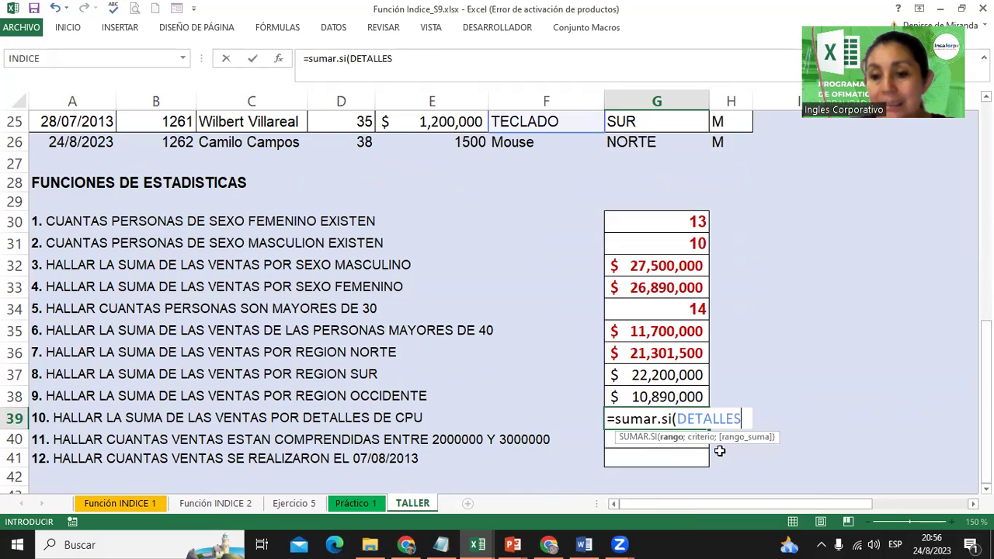
pyautogui.write(';"')
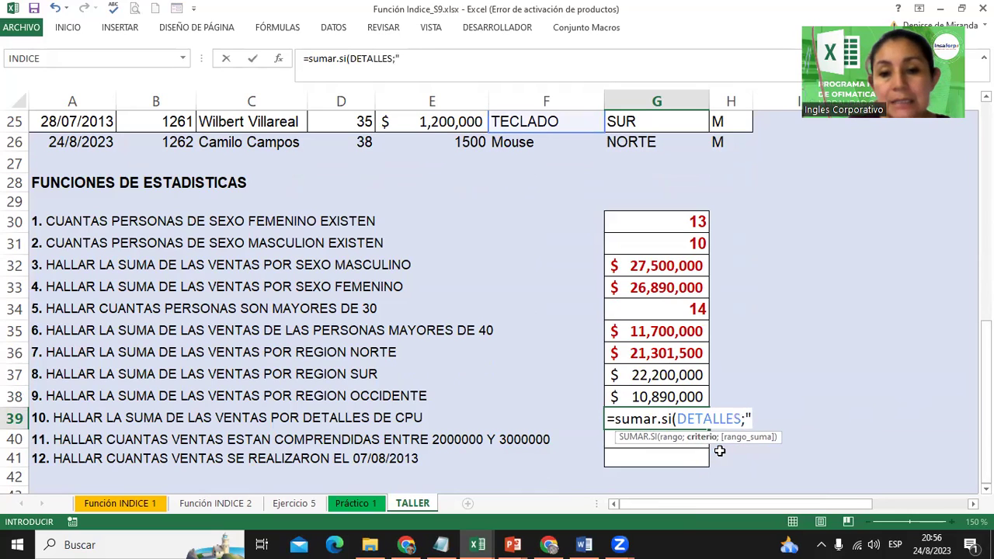
pyautogui.write('CPU";')
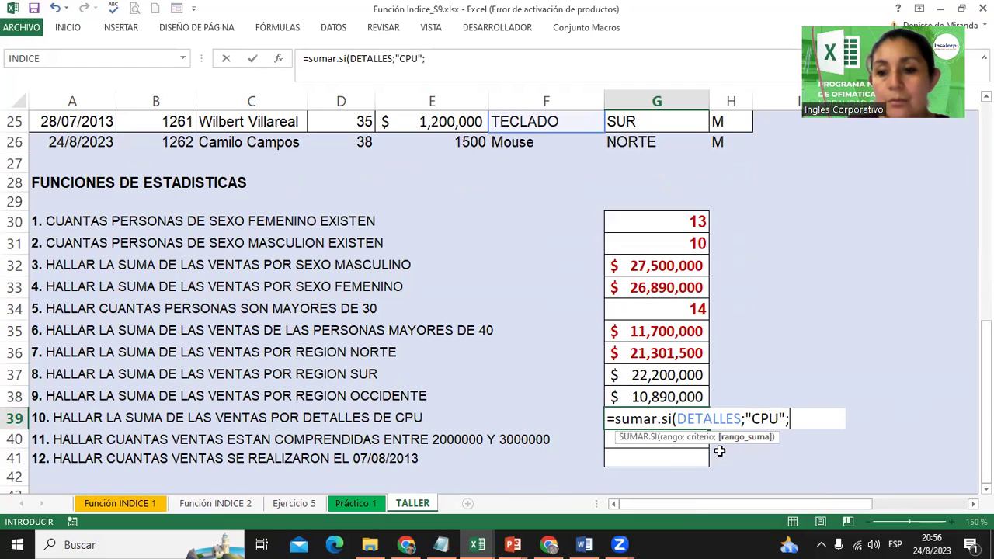
pyautogui.write('VENTAS')
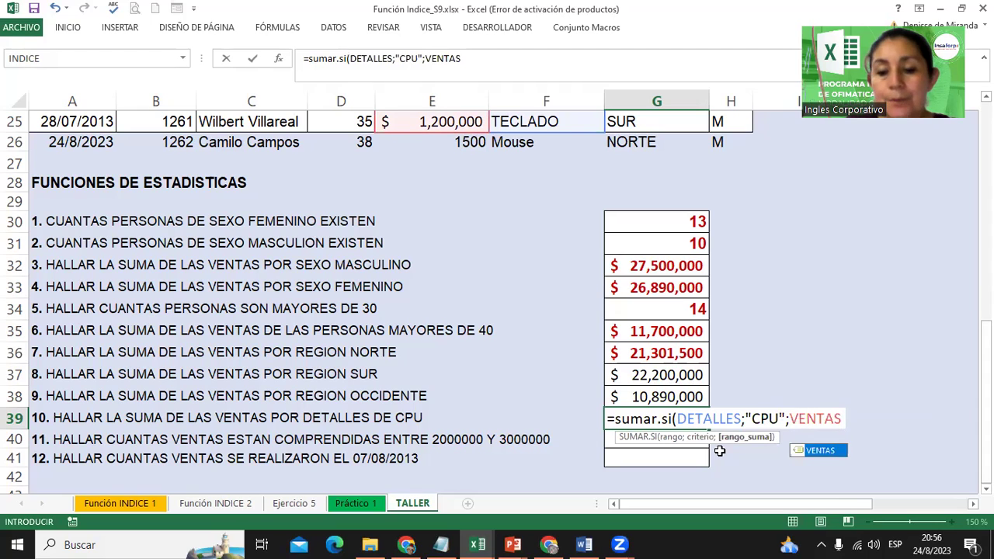
pyautogui.write(')')
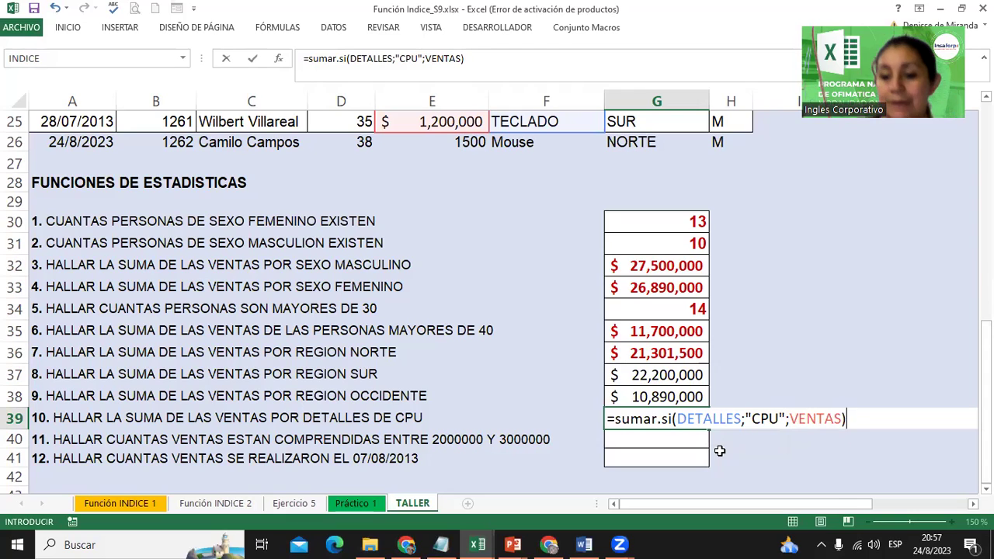
pyautogui.press('Return')
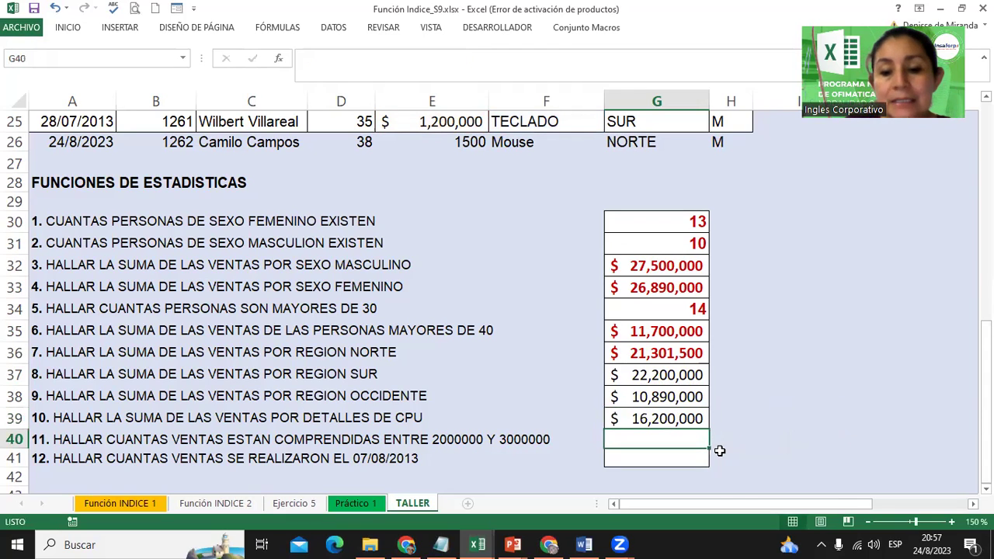
# - Enter =CONTAR.SI(VENTAS;">2000000";"<3000000") in G40, which Excel rejects for too many arguments
pyautogui.write('=CON')
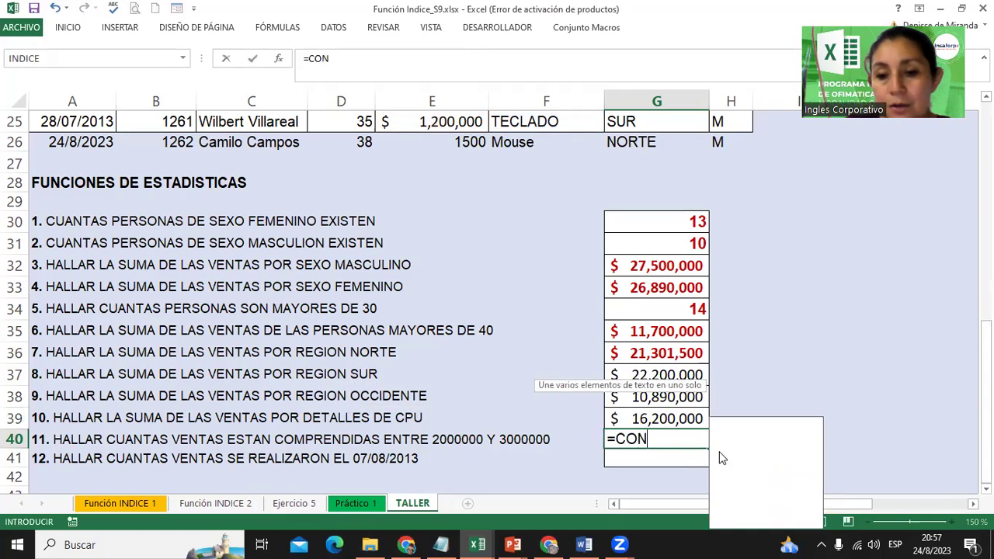
pyautogui.write('TAR.SI(')
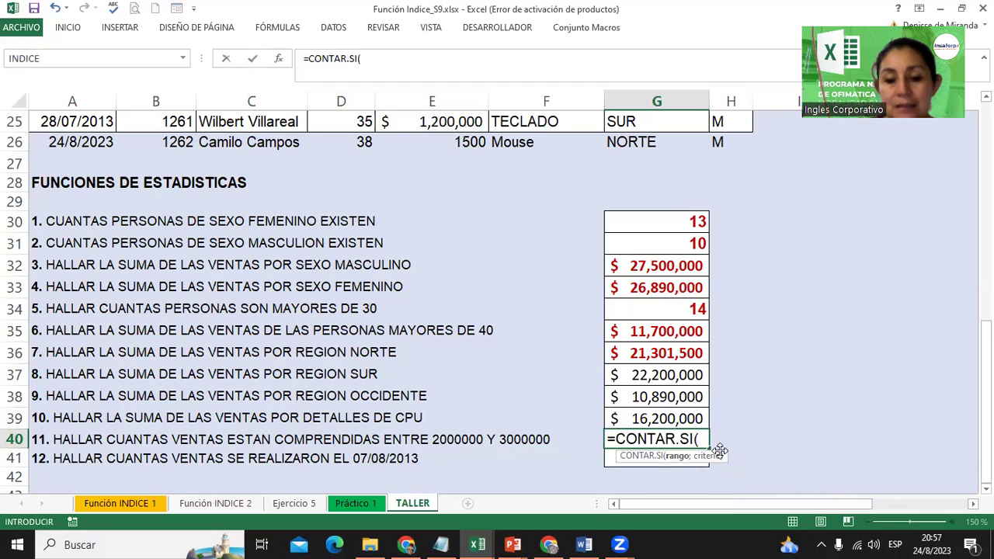
pyautogui.write('VENTAS')
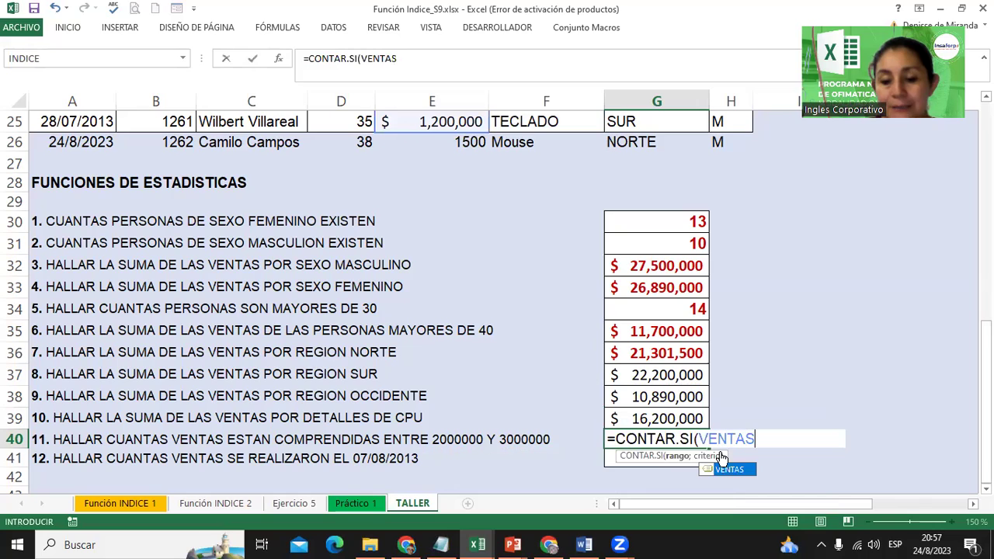
pyautogui.write(';')
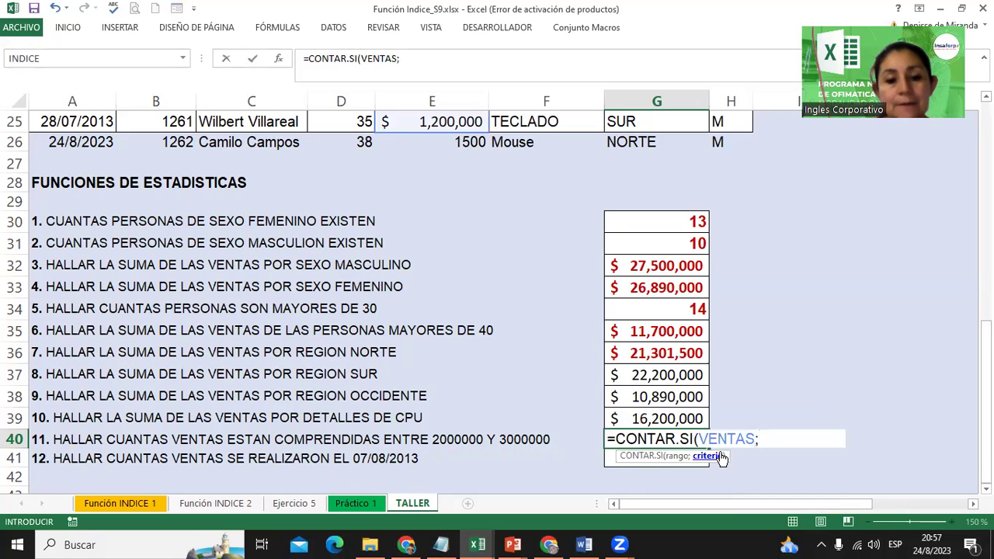
pyautogui.write('"')
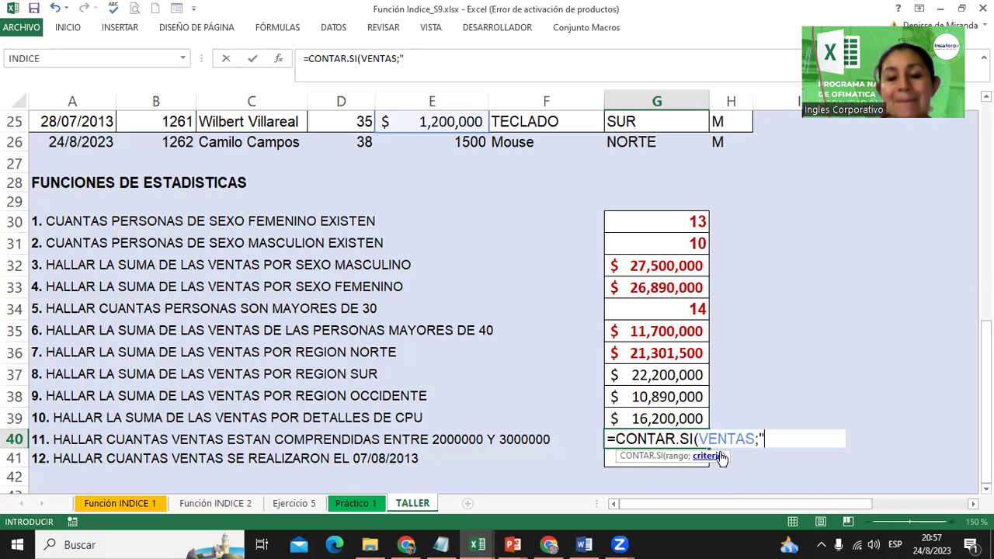
pyautogui.write('>')
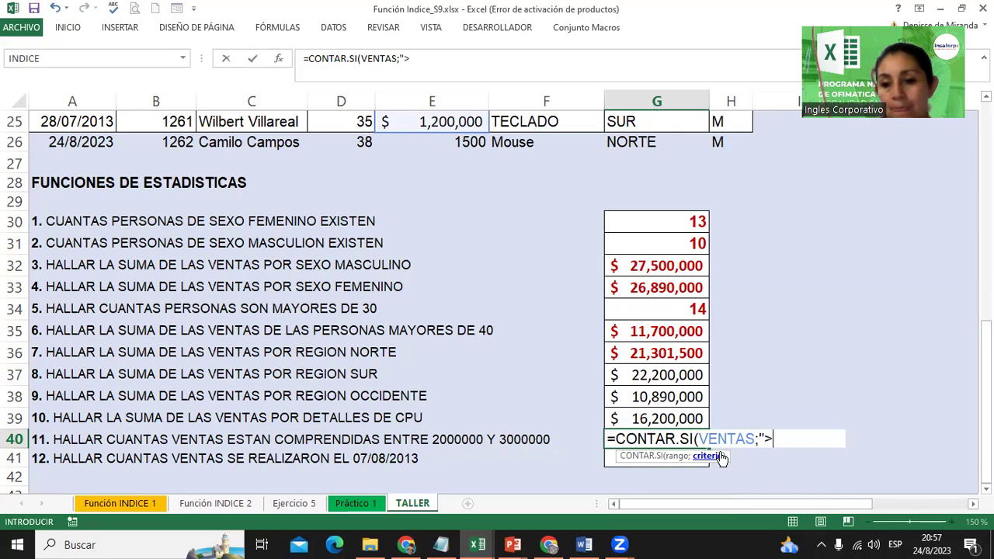
pyautogui.write('2000')
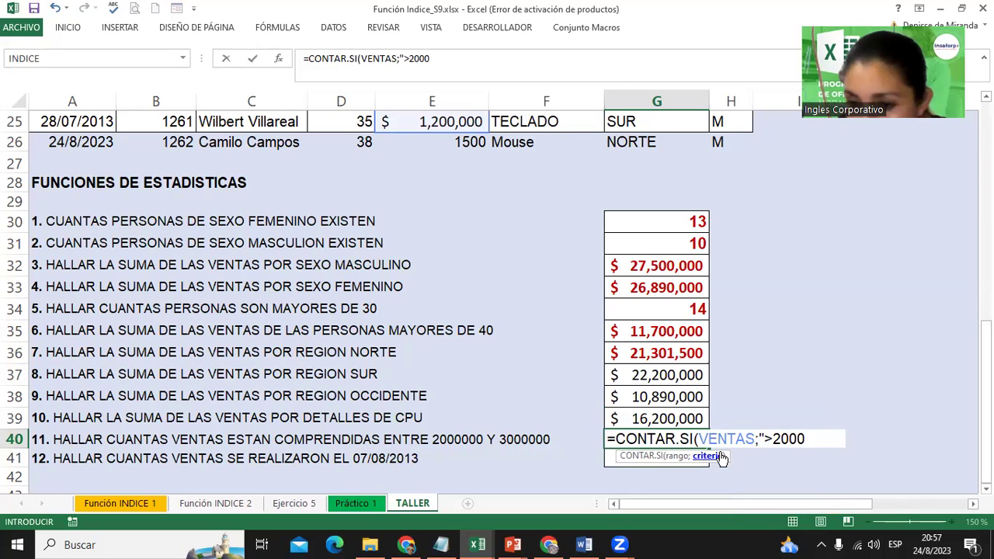
pyautogui.write('00')
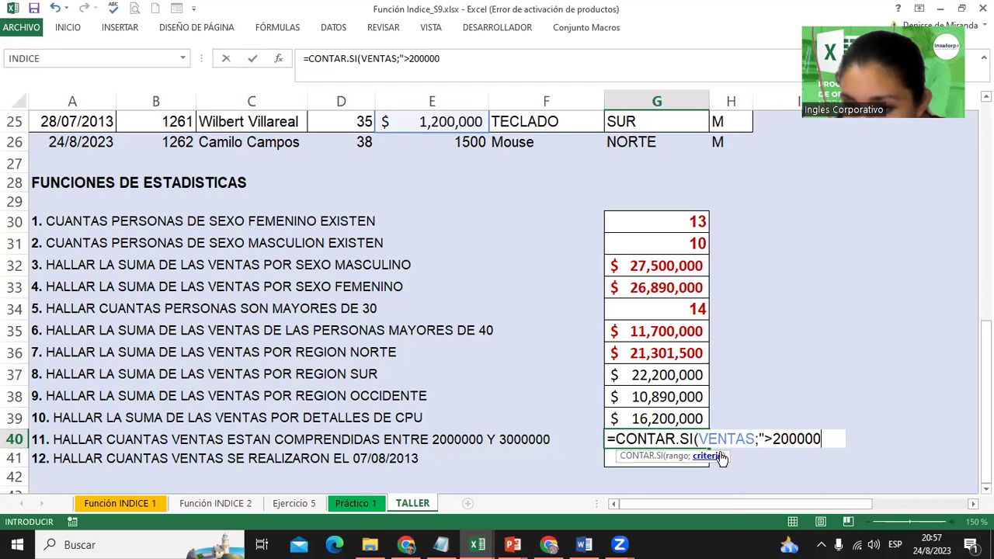
pyautogui.write('0')
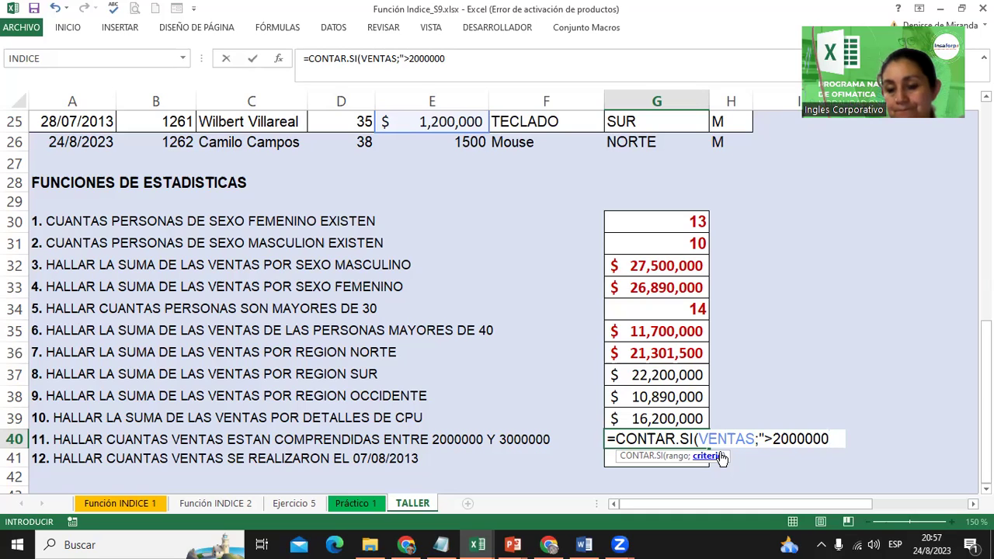
pyautogui.write('"')
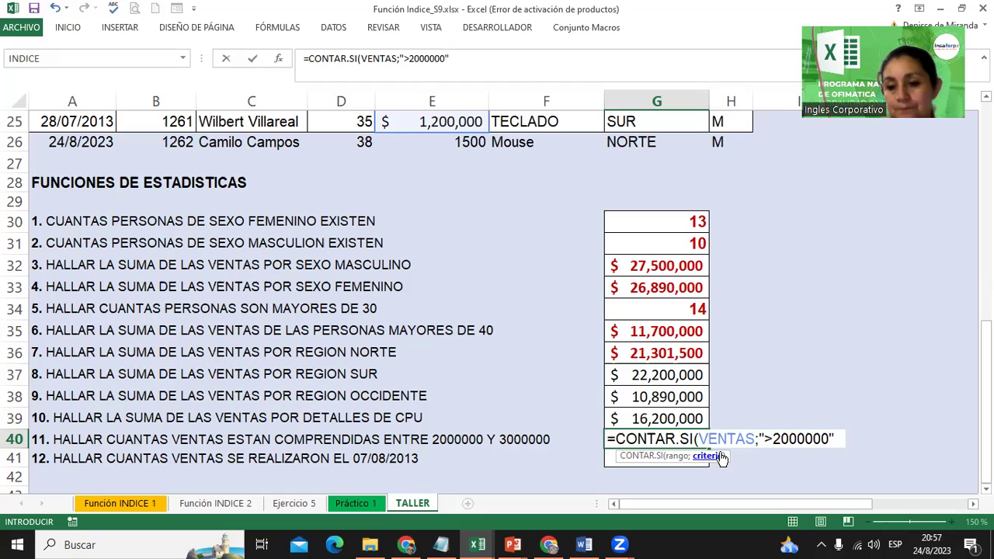
pyautogui.write(';')
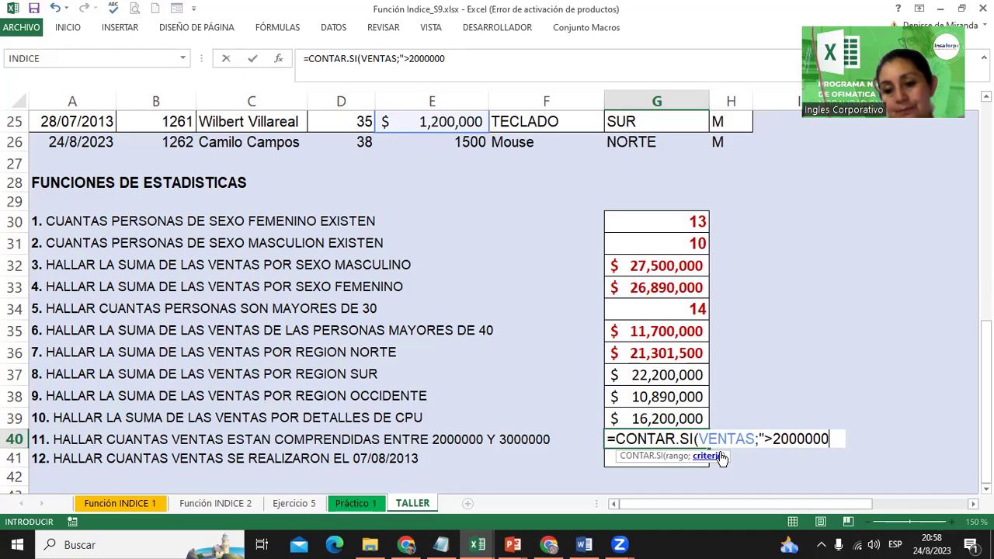
pyautogui.write(';')
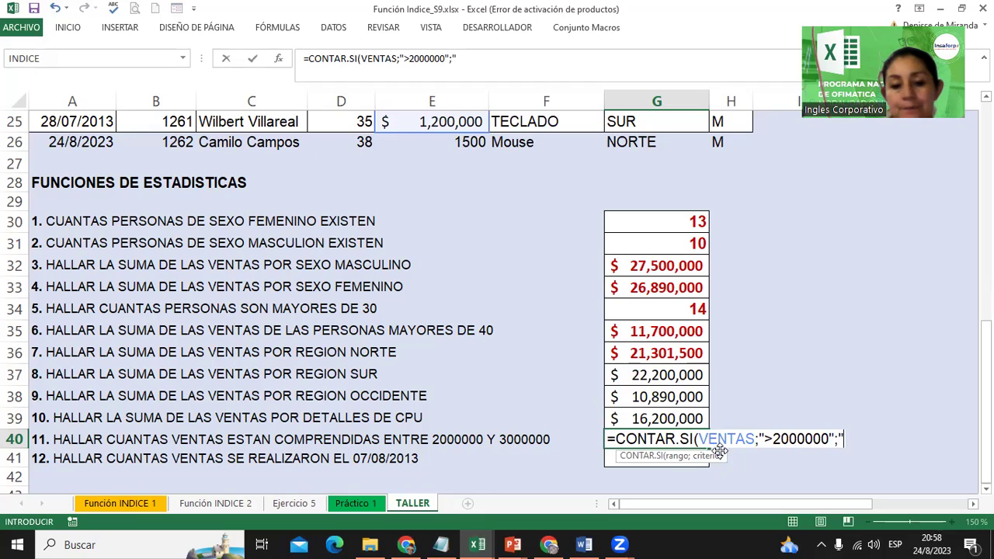
pyautogui.write('<')
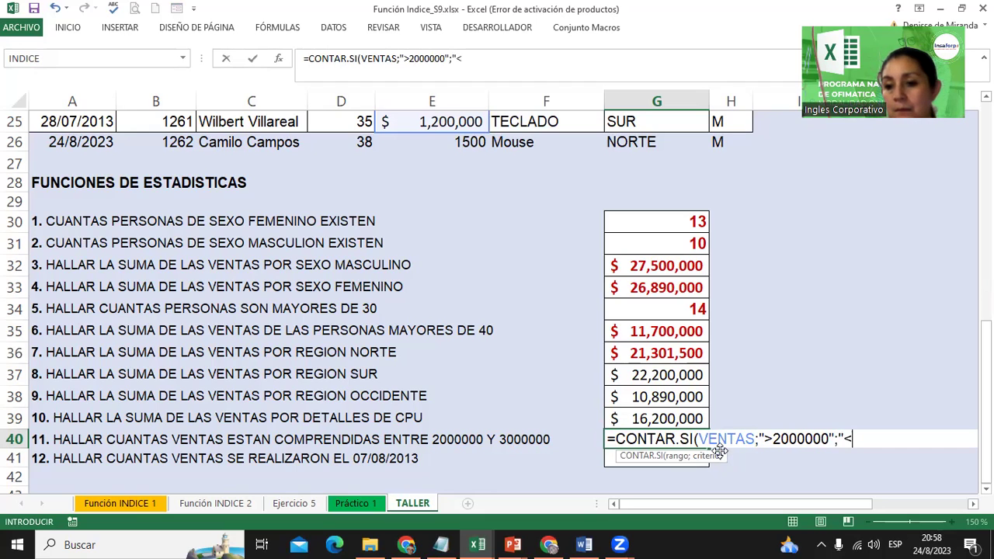
pyautogui.write('3000')
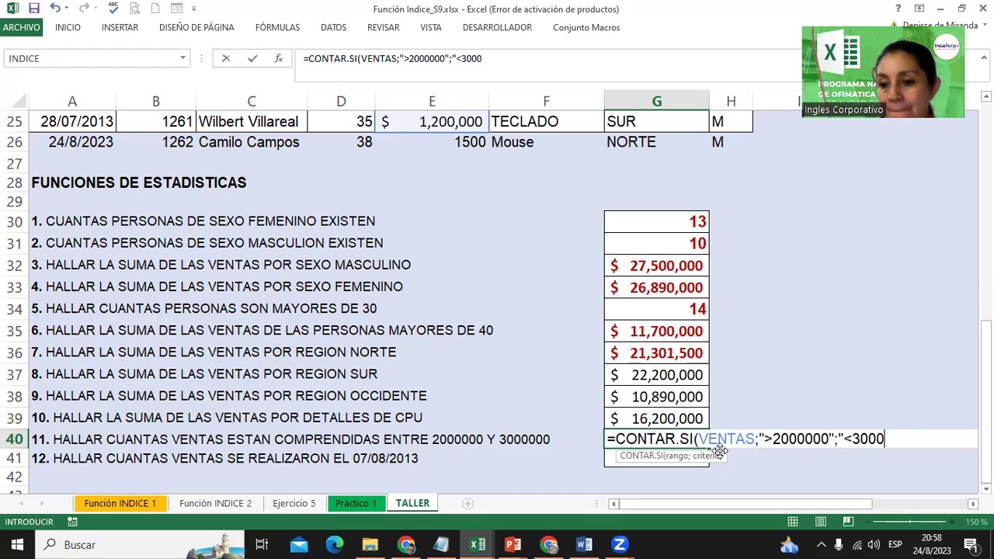
pyautogui.write('000')
pyautogui.write('"')
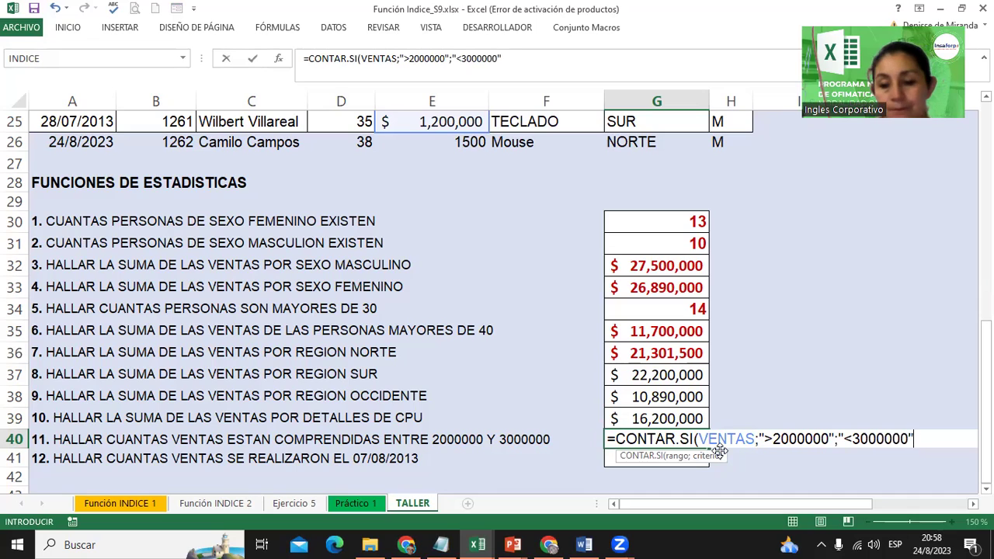
pyautogui.write(')')
pyautogui.press('Return')
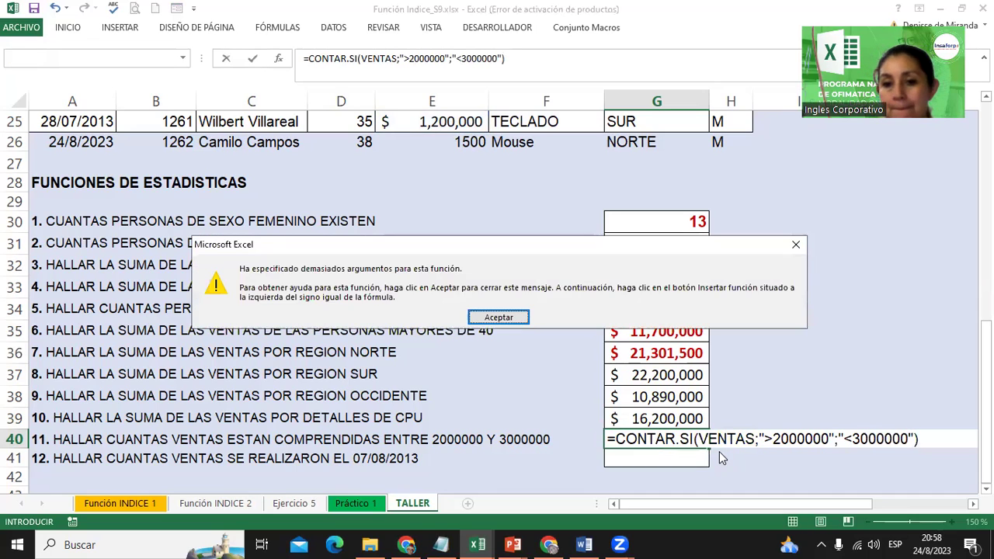
# - Dismiss the error and merge both limits into one criterion ">2000000<3000000", which returns 0
pyautogui.press('Return')
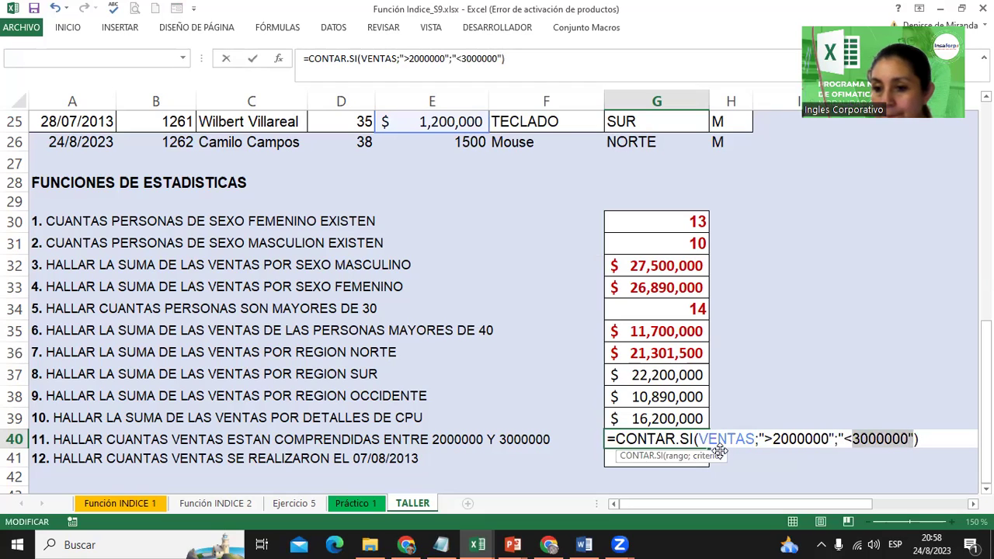
pyautogui.press('Left')
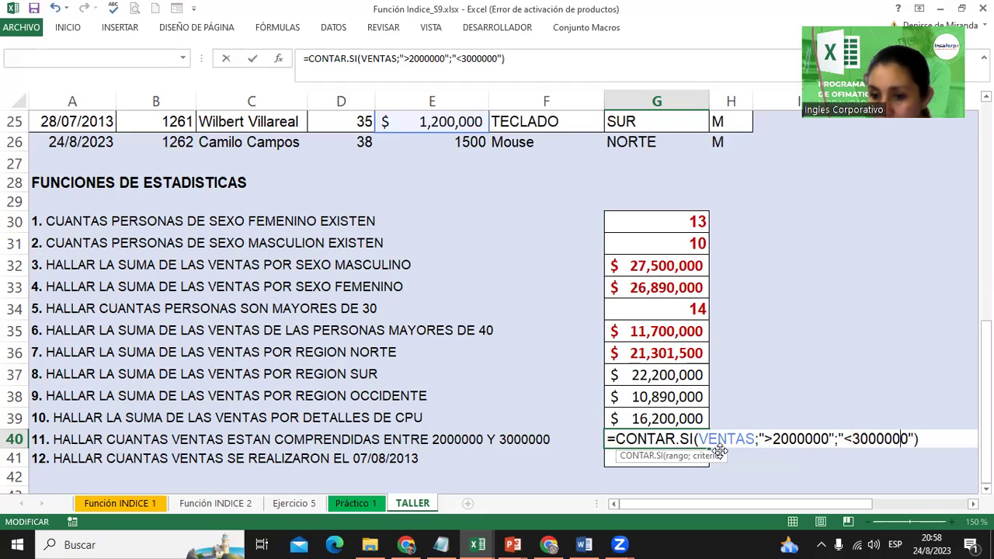
pyautogui.press('Right')
pyautogui.press('Left')
pyautogui.press('Left')
pyautogui.press('Left')
pyautogui.press('Left')
pyautogui.press('Left')
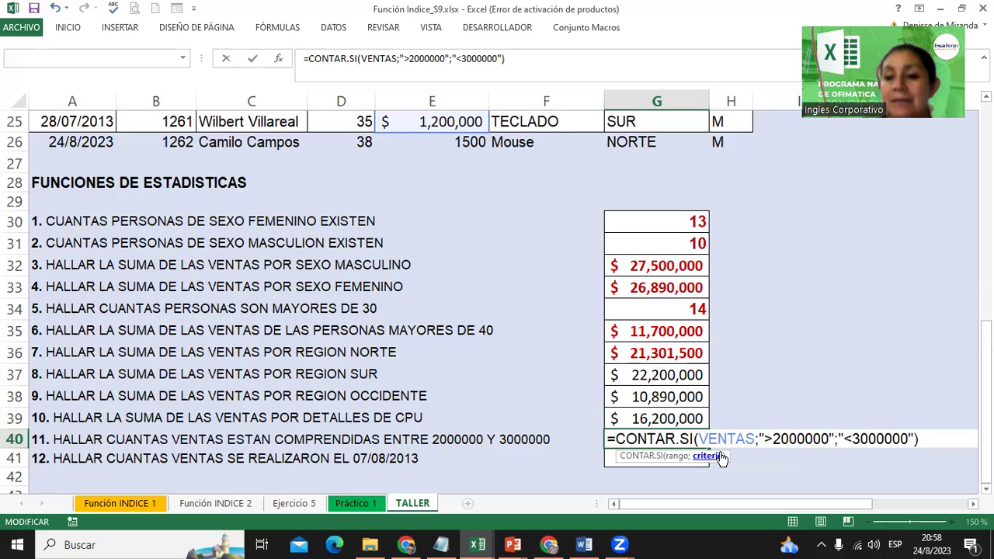
pyautogui.press('Right')
pyautogui.press('Right')
pyautogui.press('BackSpace')
pyautogui.press('Delete')
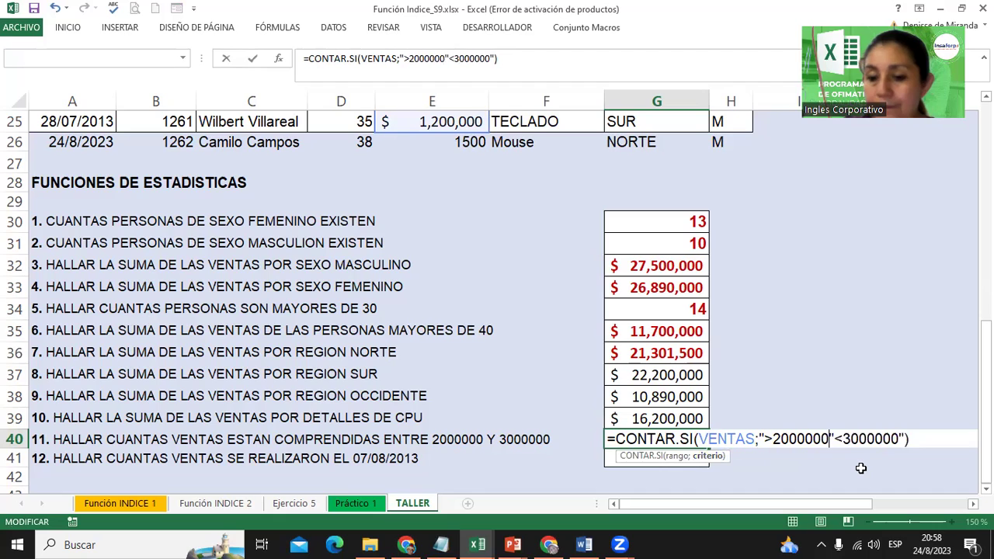
pyautogui.press('Delete')
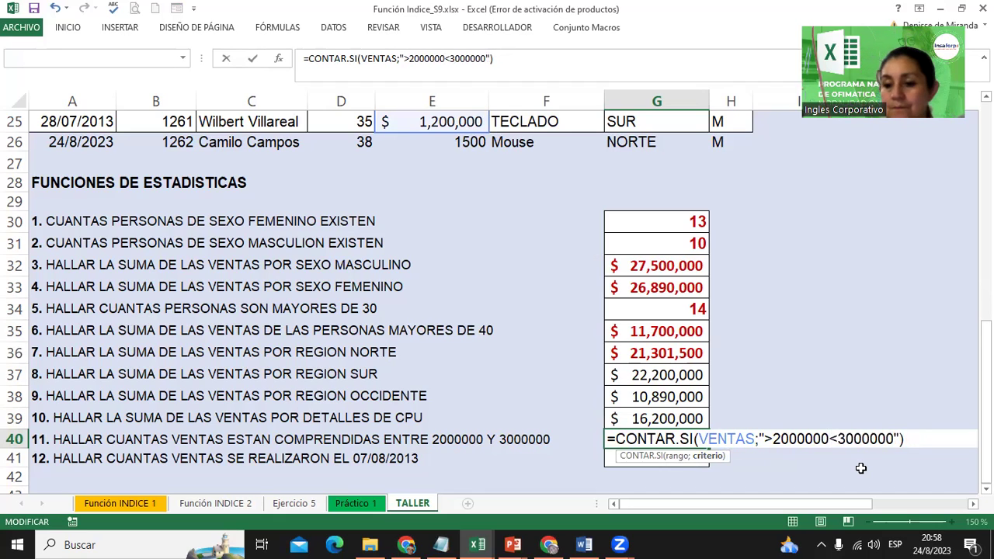
pyautogui.press('Return')
# - Reopen G40's formula and change the criterion to ">=2000000<3000000"
pyautogui.press('Up')
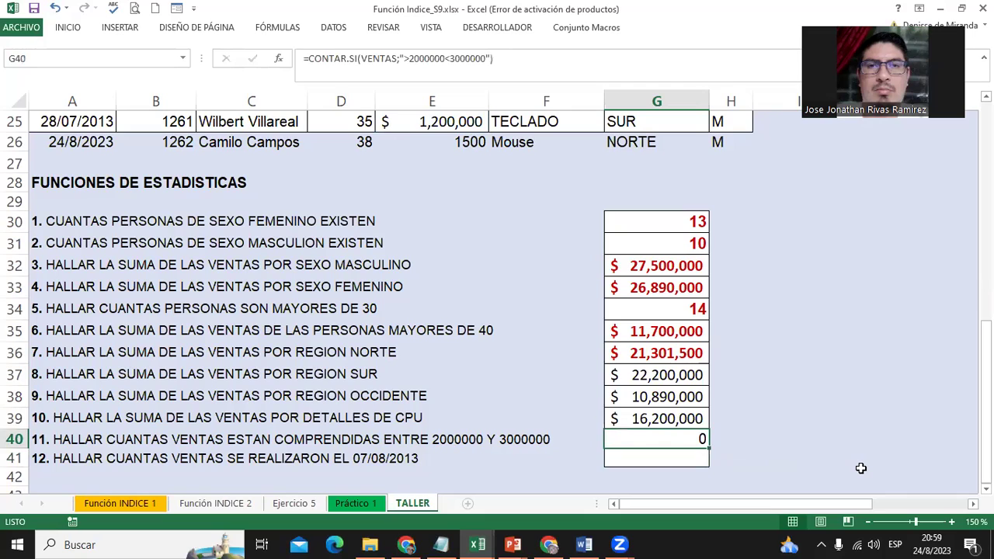
pyautogui.press('F2')
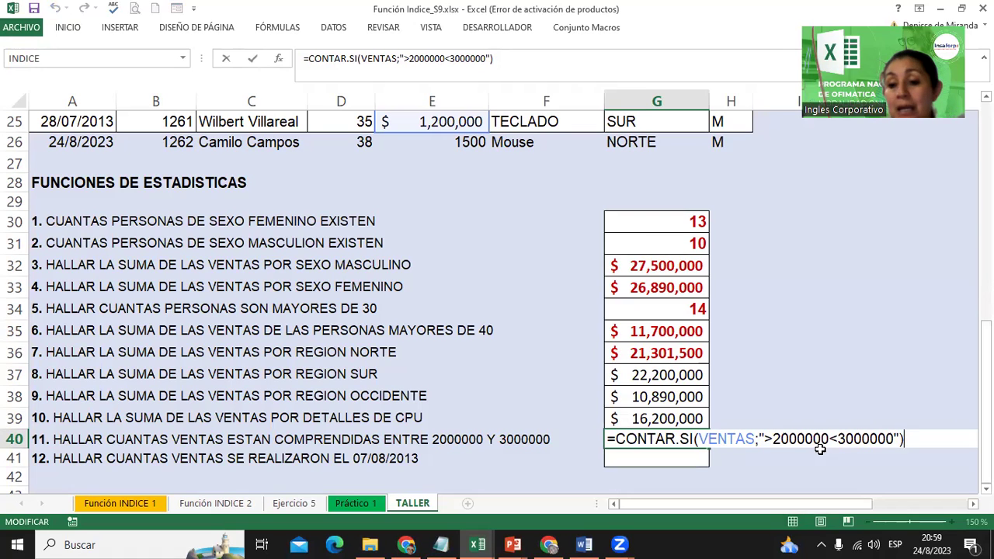
pyautogui.scroll(1, 496, 302)
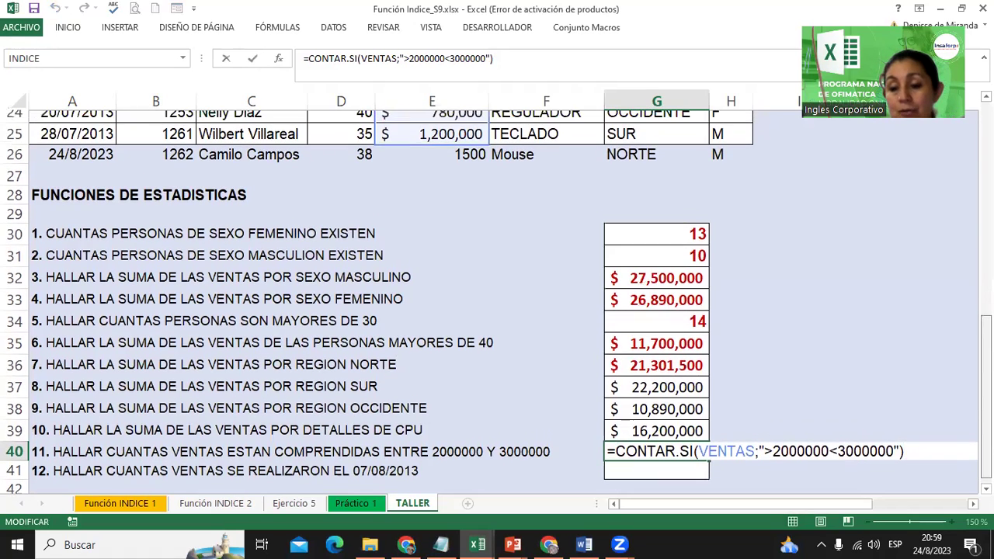
pyautogui.scroll(1, 497, 301)
pyautogui.scroll(2, 497, 301)
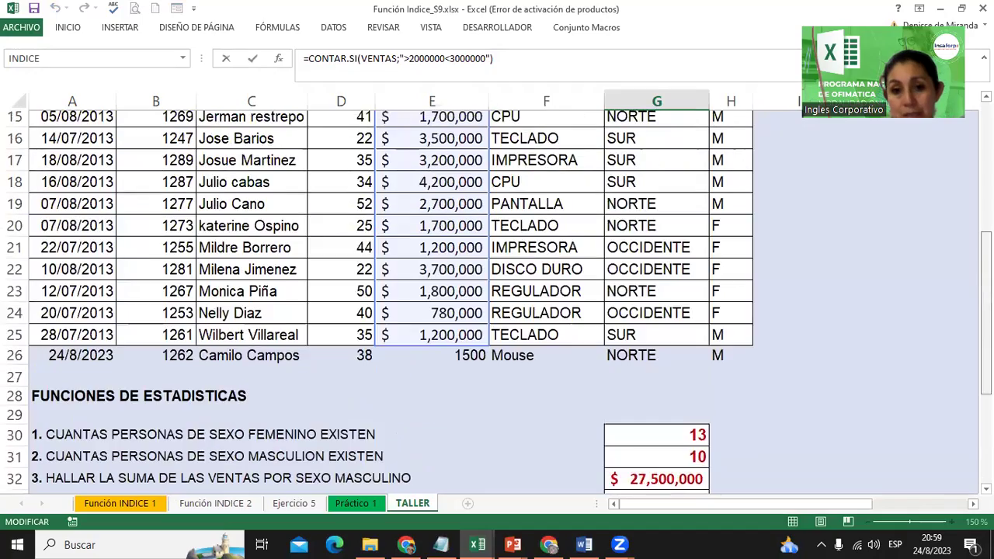
pyautogui.scroll(1, 496, 301)
pyautogui.scroll(1, 497, 301)
pyautogui.scroll(1, 497, 301)
pyautogui.scroll(1, 496, 301)
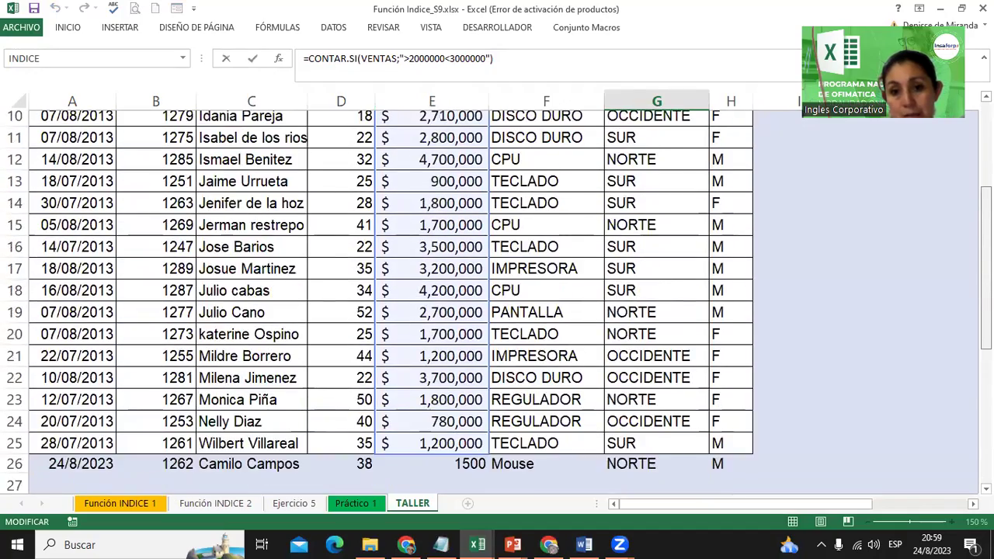
pyautogui.scroll(1, 496, 301)
pyautogui.scroll(1, 496, 301)
pyautogui.scroll(1, 497, 301)
pyautogui.scroll(1, 497, 302)
pyautogui.scroll(1, 497, 301)
pyautogui.scroll(1, 497, 301)
pyautogui.scroll(1, 497, 302)
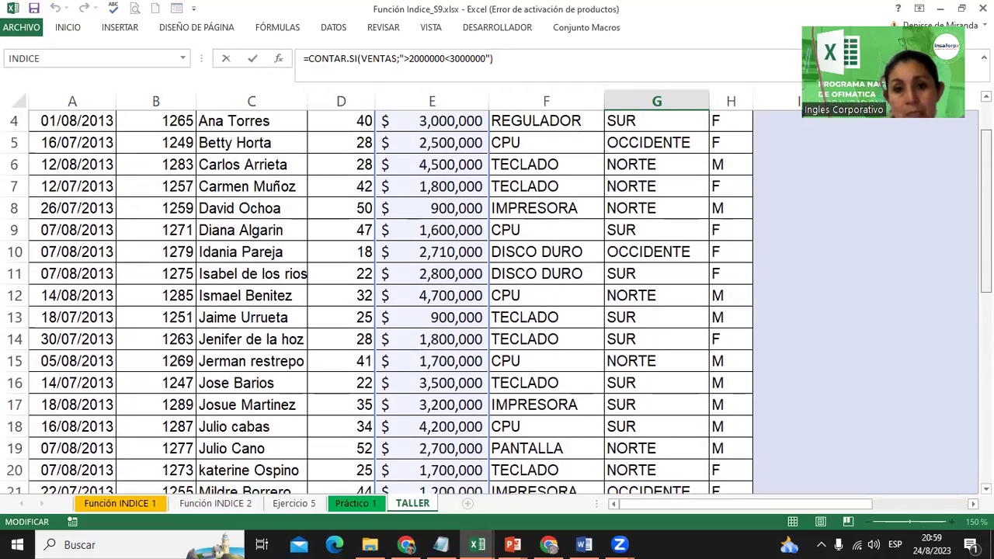
pyautogui.scroll(1, 496, 301)
pyautogui.scroll(1, 497, 302)
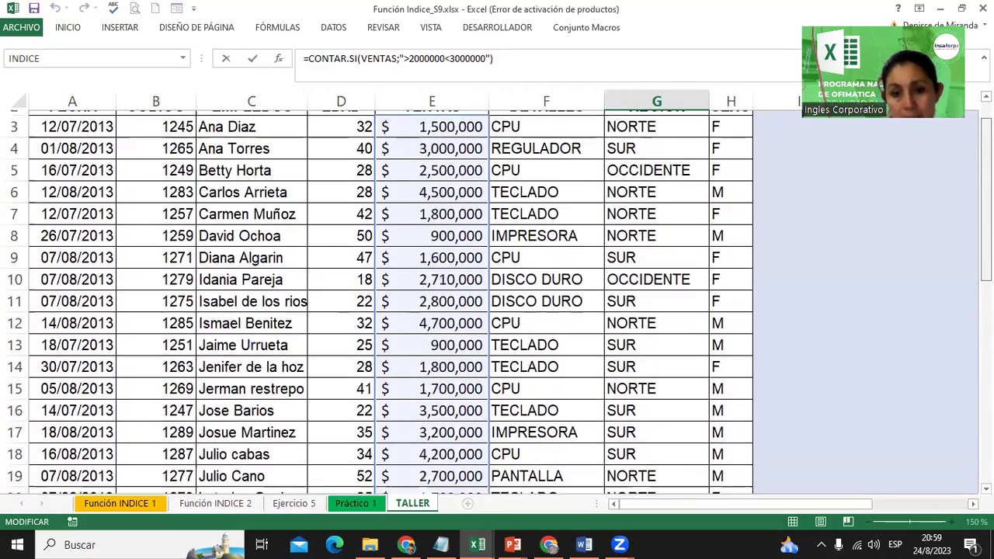
pyautogui.scroll(-2, 497, 301)
pyautogui.scroll(-5, 496, 301)
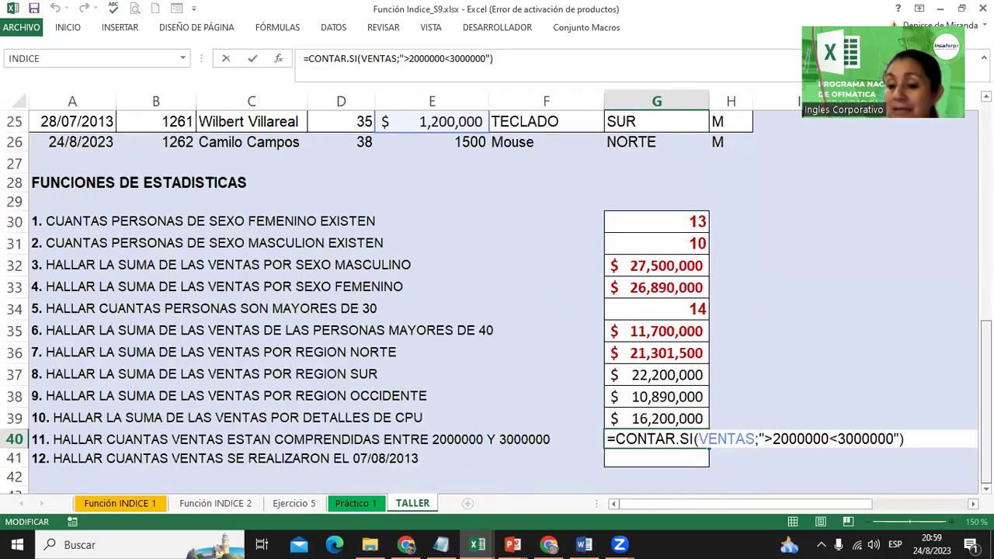
pyautogui.click(774, 439)
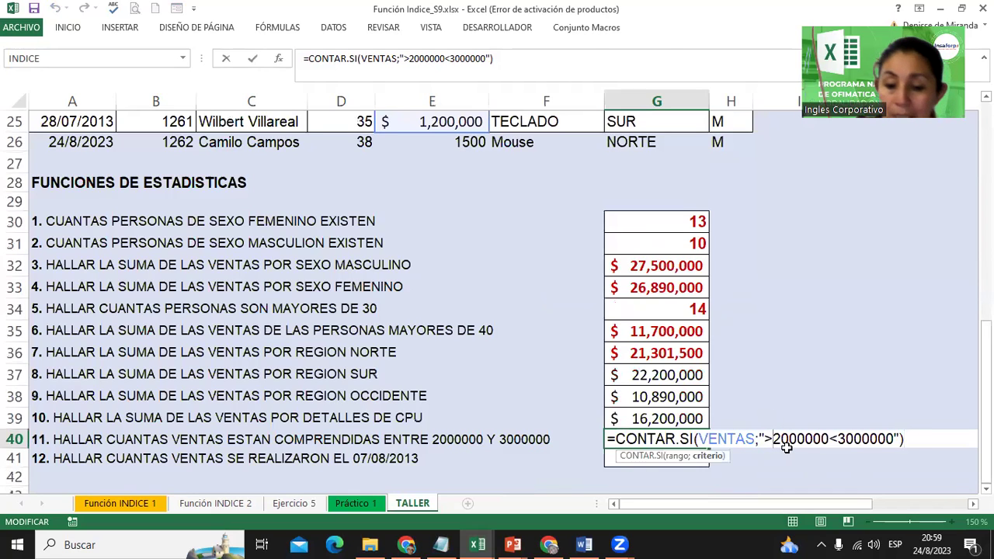
pyautogui.write('=')
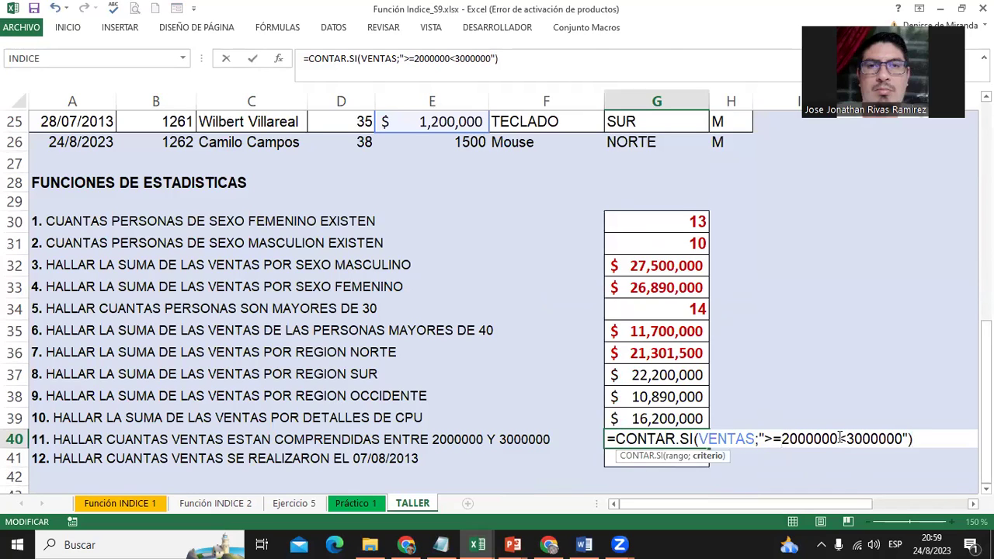
pyautogui.click(846, 438)
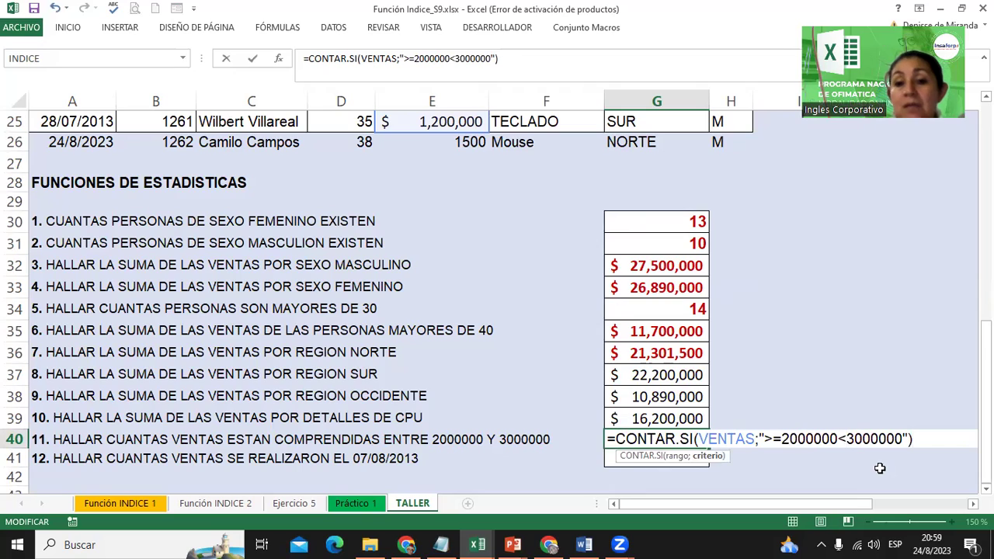
pyautogui.scroll(1, 986, 389)
pyautogui.scroll(2, 497, 295)
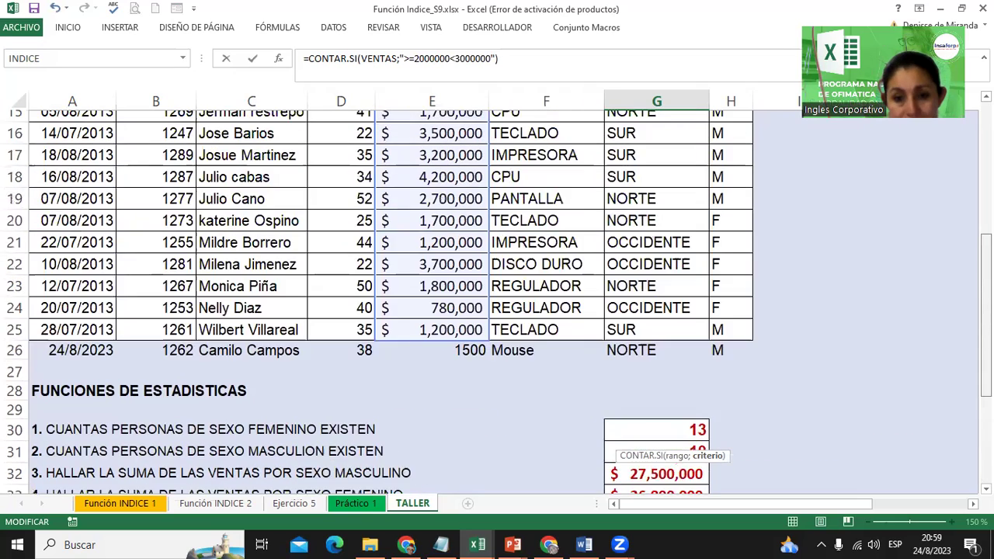
pyautogui.scroll(1, 497, 295)
pyautogui.scroll(1, 497, 303)
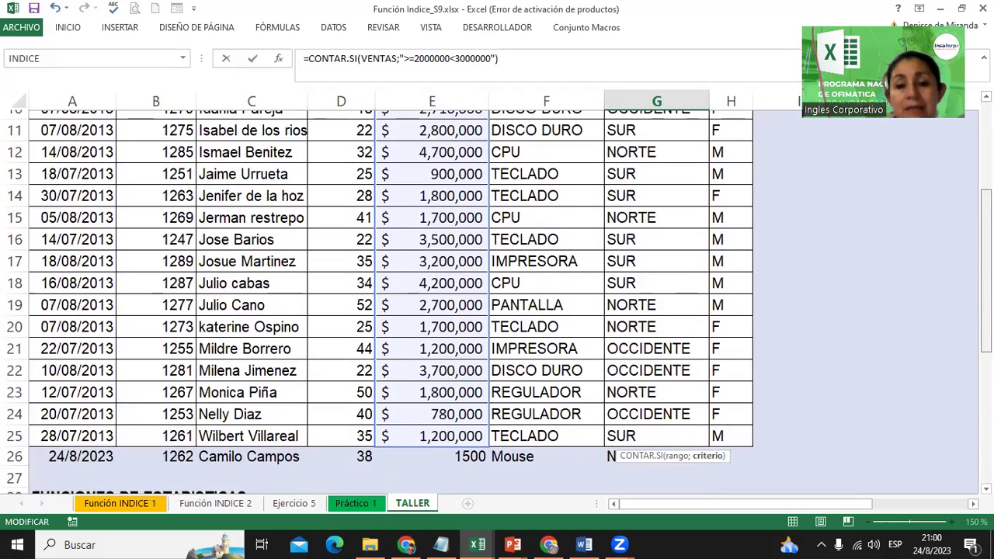
pyautogui.scroll(1, 496, 303)
pyautogui.scroll(1, 965, 282)
pyautogui.scroll(1, 969, 261)
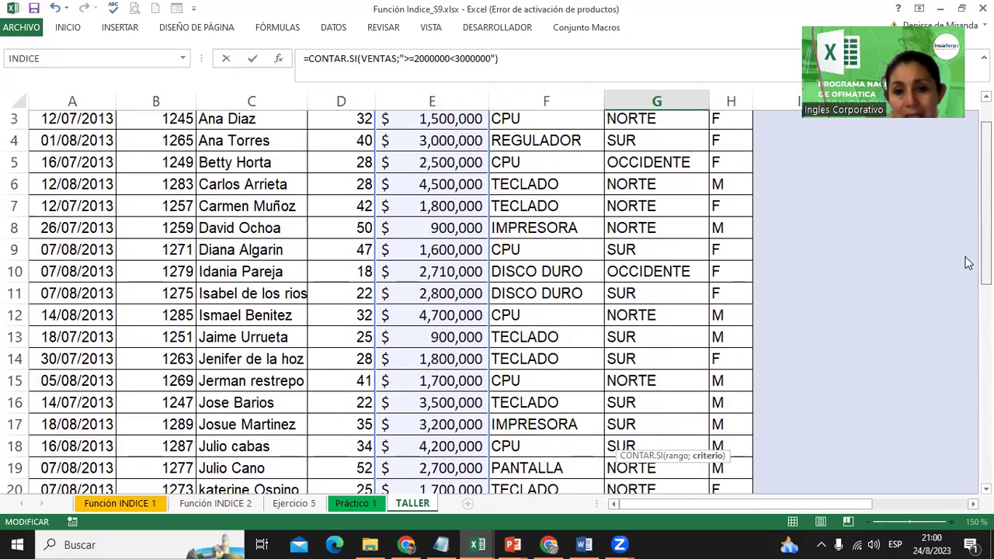
pyautogui.scroll(1, 963, 237)
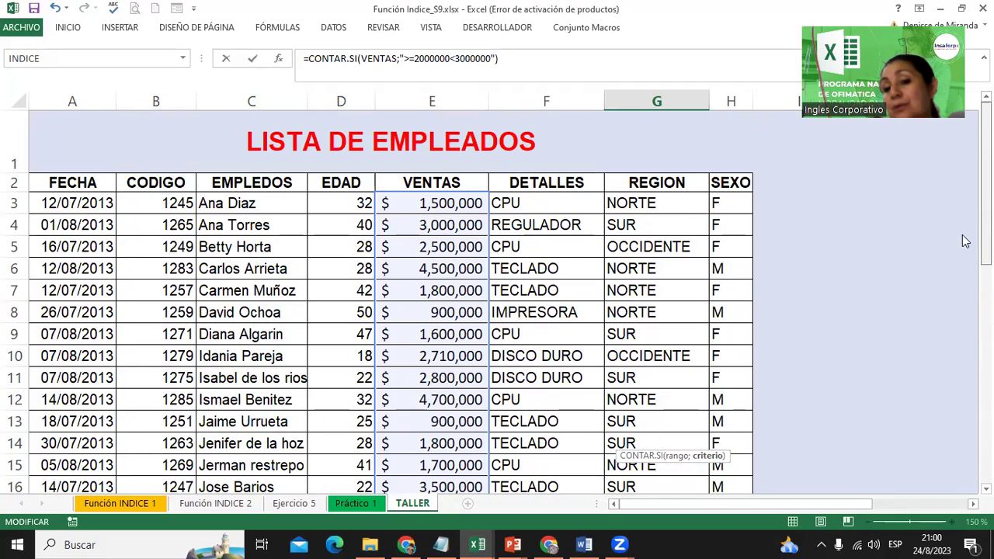
pyautogui.scroll(-1, 962, 244)
pyautogui.scroll(-1, 963, 250)
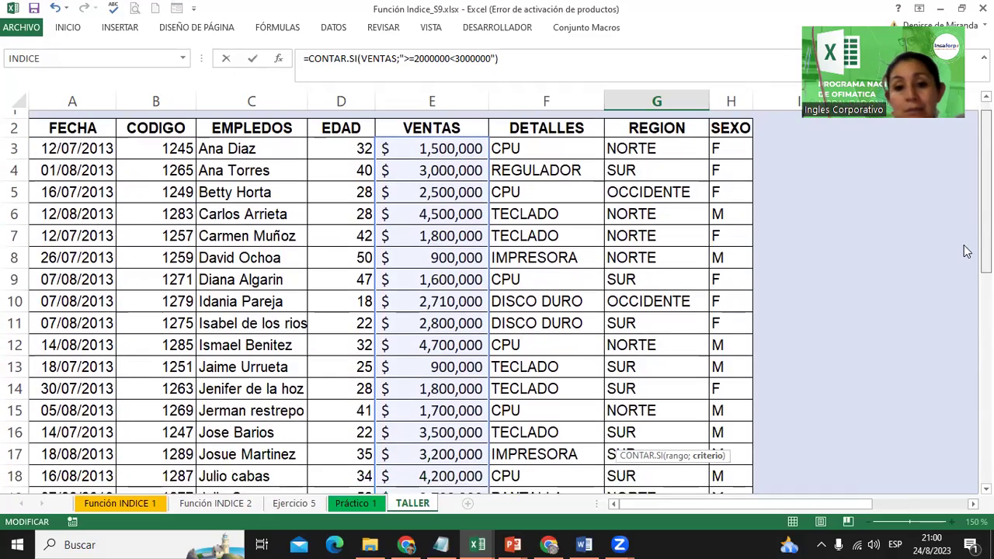
pyautogui.scroll(-1, 965, 250)
pyautogui.scroll(-1, 965, 250)
pyautogui.scroll(-2, 965, 250)
pyautogui.scroll(-1, 965, 250)
pyautogui.scroll(-2, 965, 250)
pyautogui.scroll(-1, 965, 249)
pyautogui.scroll(-1, 965, 250)
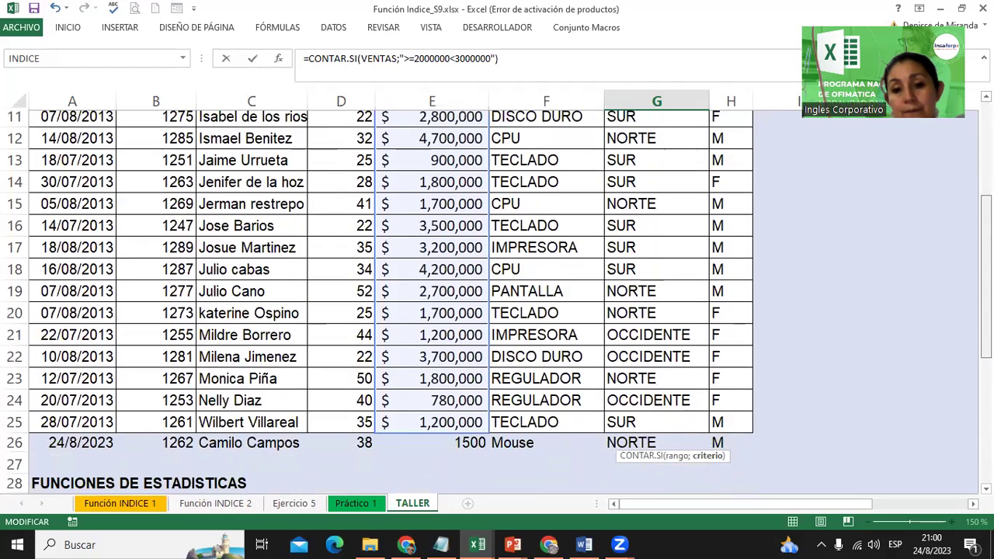
pyautogui.scroll(-1, 965, 250)
pyautogui.scroll(-1, 965, 250)
pyautogui.scroll(-3, 965, 250)
pyautogui.scroll(-1, 964, 250)
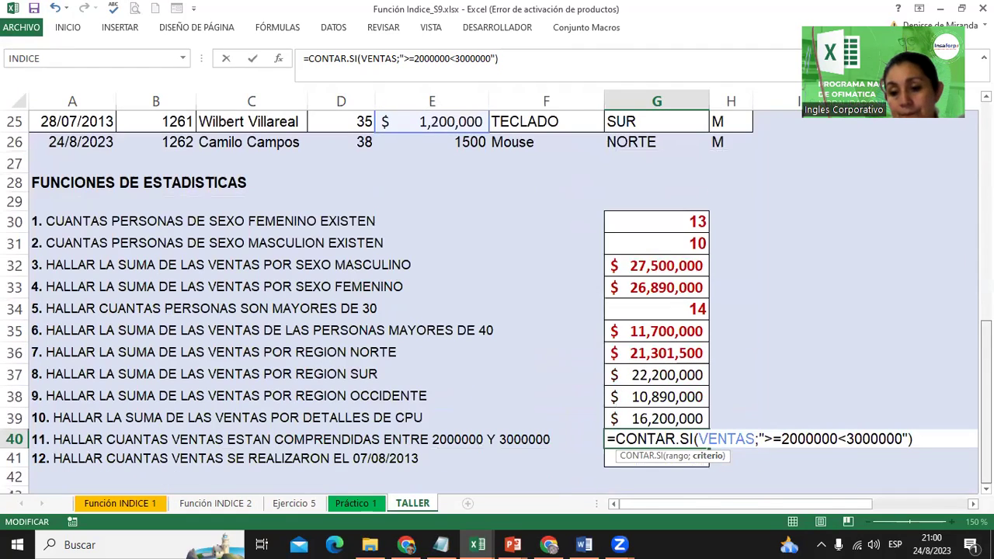
pyautogui.click(916, 439)
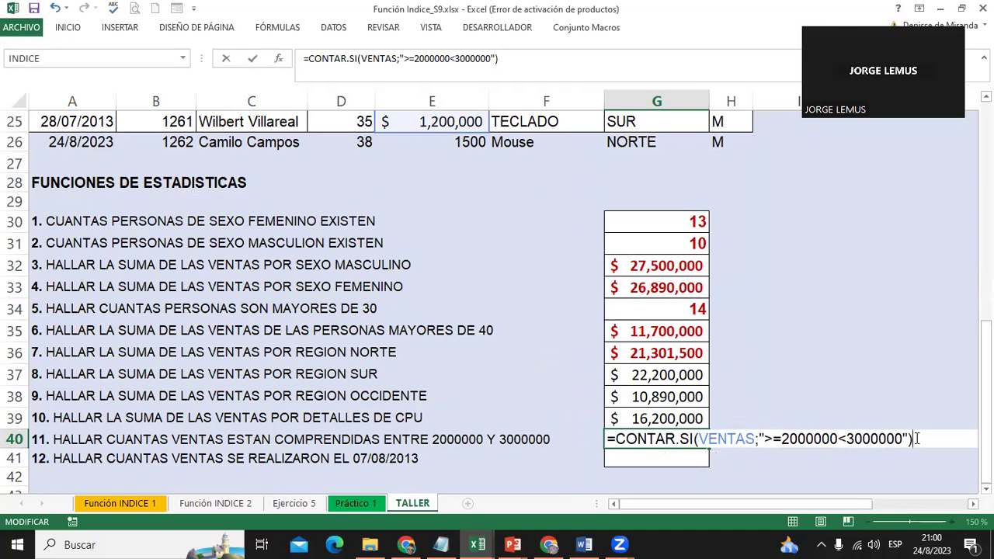
# - Join G40's two criterion limits with "and" and commit, returning 0
pyautogui.click(836, 439)
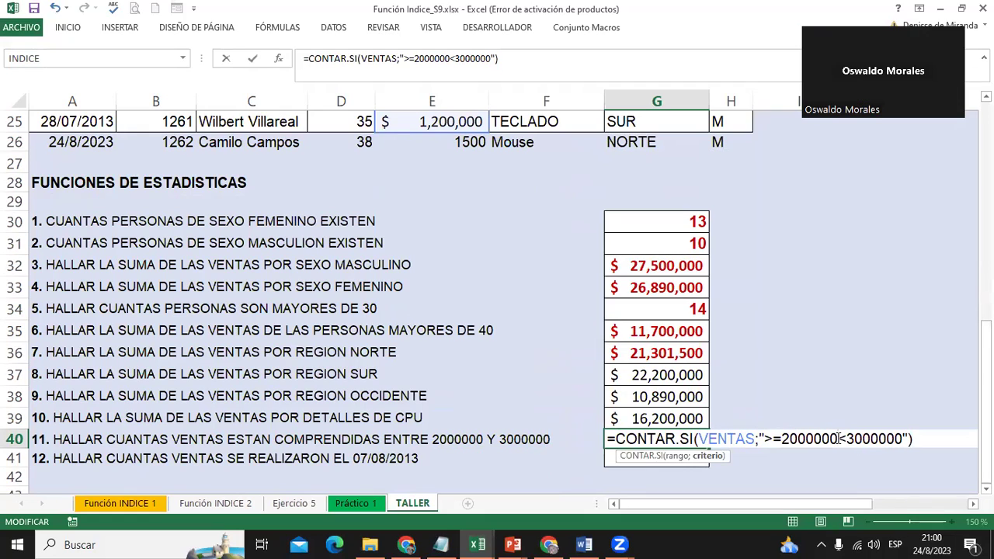
pyautogui.write('AN')
pyautogui.press('BackSpace')
pyautogui.press('BackSpace')
pyautogui.write('and')
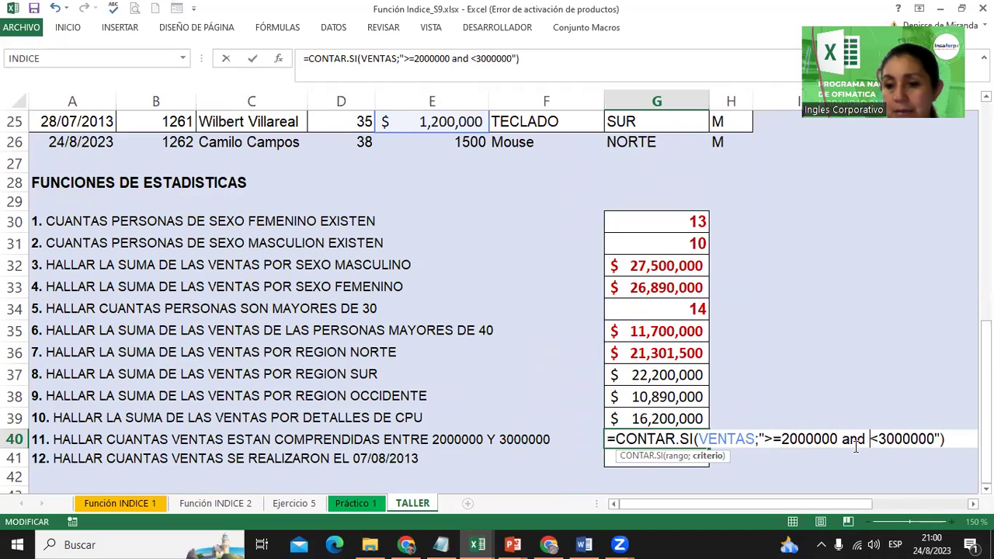
pyautogui.press('Return')
# - Replace "and" with a semicolon between the limits and commit, again returning 0
pyautogui.press('Up')
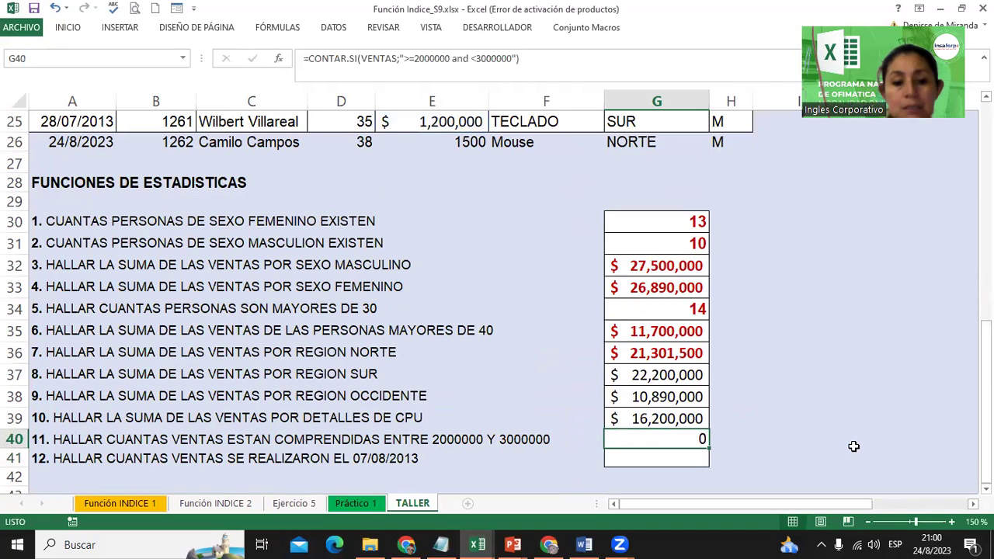
pyautogui.press('F2')
pyautogui.press('Left')
pyautogui.press('Left')
pyautogui.press('Left')
pyautogui.press('Left')
pyautogui.press('Left')
pyautogui.press('Left')
pyautogui.press('Left')
pyautogui.press('Left')
pyautogui.press('Left')
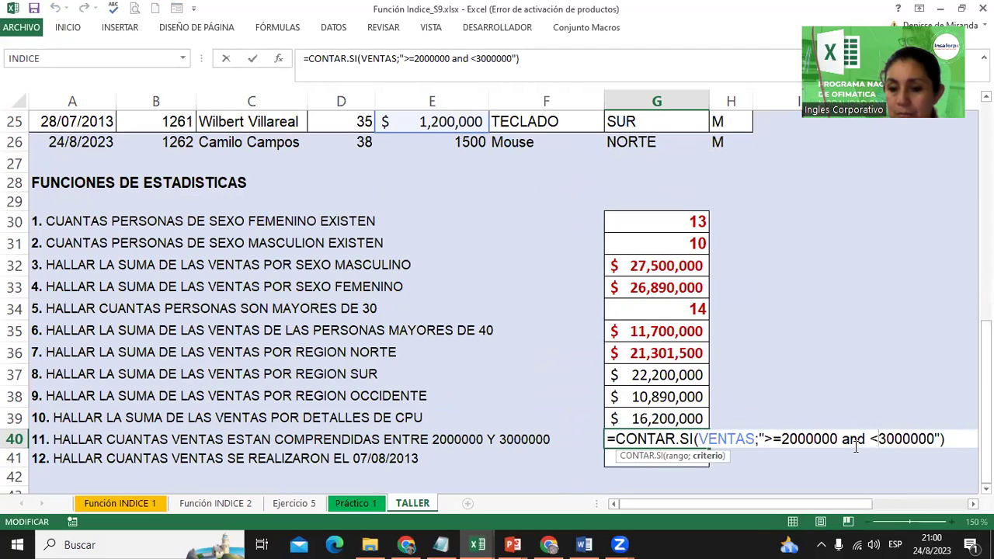
pyautogui.press('Left')
pyautogui.press('Left')
pyautogui.press('Left')
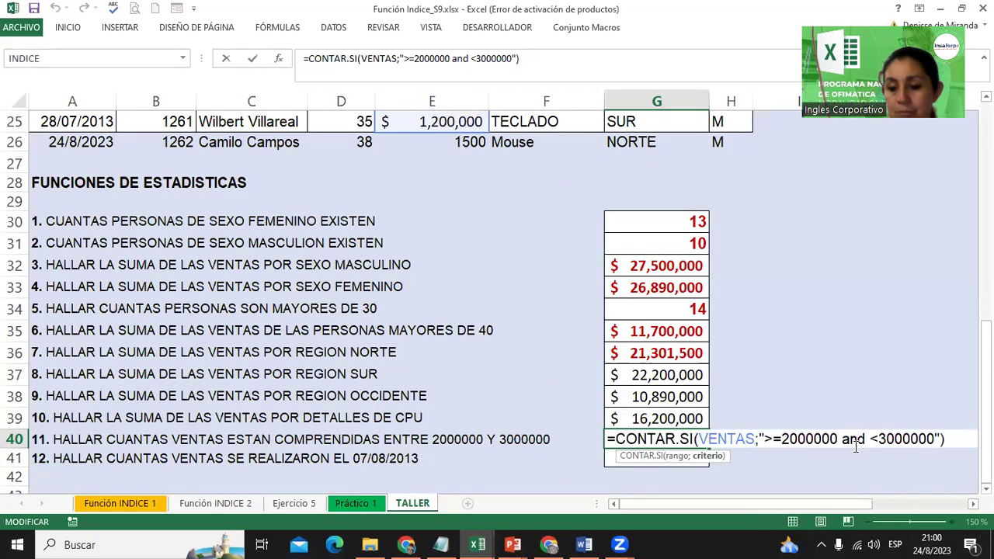
pyautogui.press('Delete')
pyautogui.press('BackSpace')
pyautogui.press('BackSpace')
pyautogui.press('BackSpace')
pyautogui.press('BackSpace')
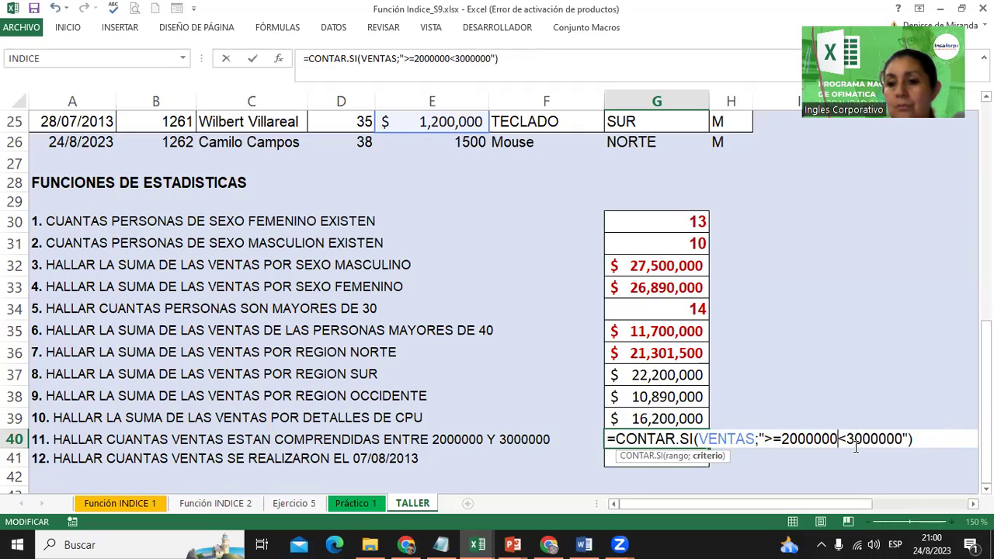
pyautogui.write(';')
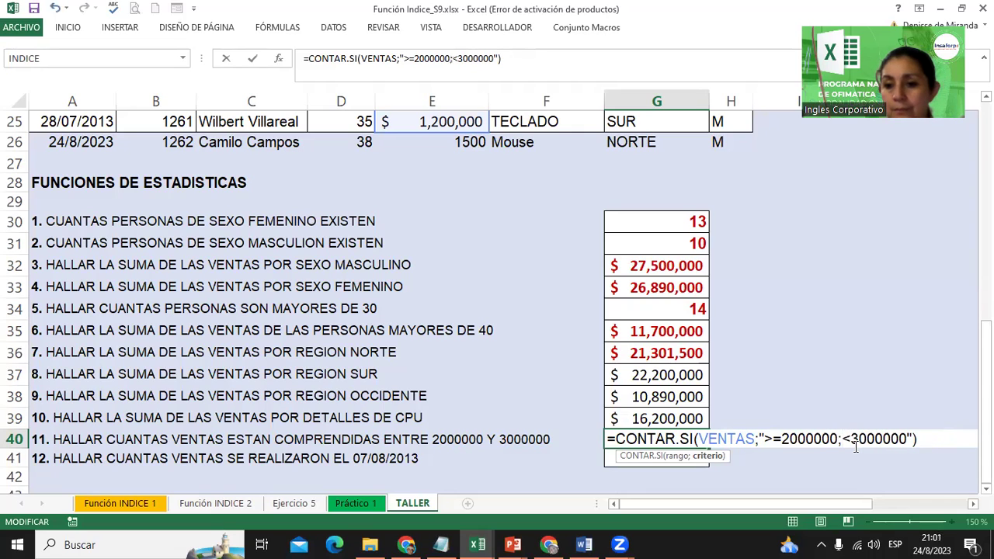
pyautogui.press('Return')
# - Reopen G40 and delete the semicolon, restoring the criterion ">=2000000<3000000"
pyautogui.press('Up')
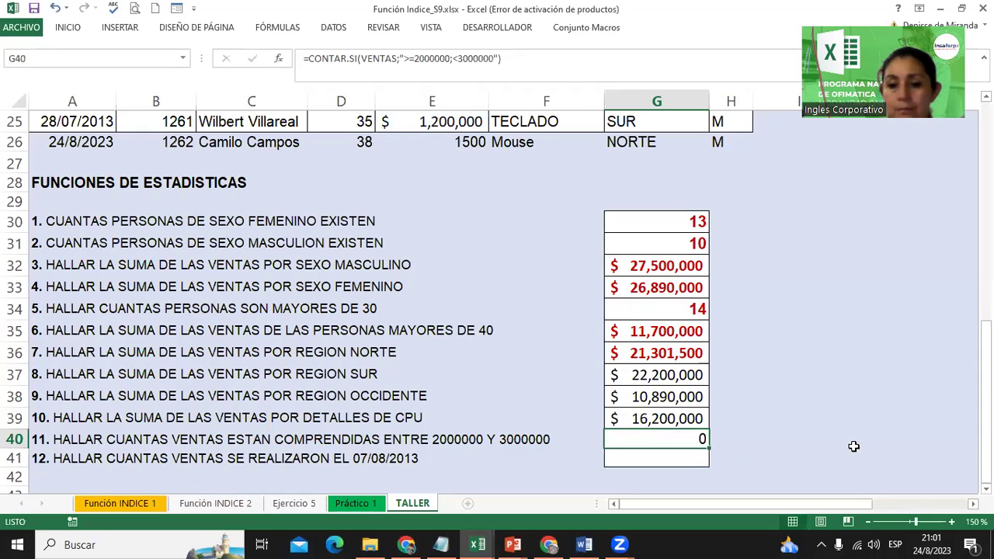
pyautogui.press('F2')
pyautogui.press('Left')
pyautogui.press('Left')
pyautogui.press('Left')
pyautogui.press('Left')
pyautogui.press('Left')
pyautogui.press('Left')
pyautogui.press('Left')
pyautogui.press('Left')
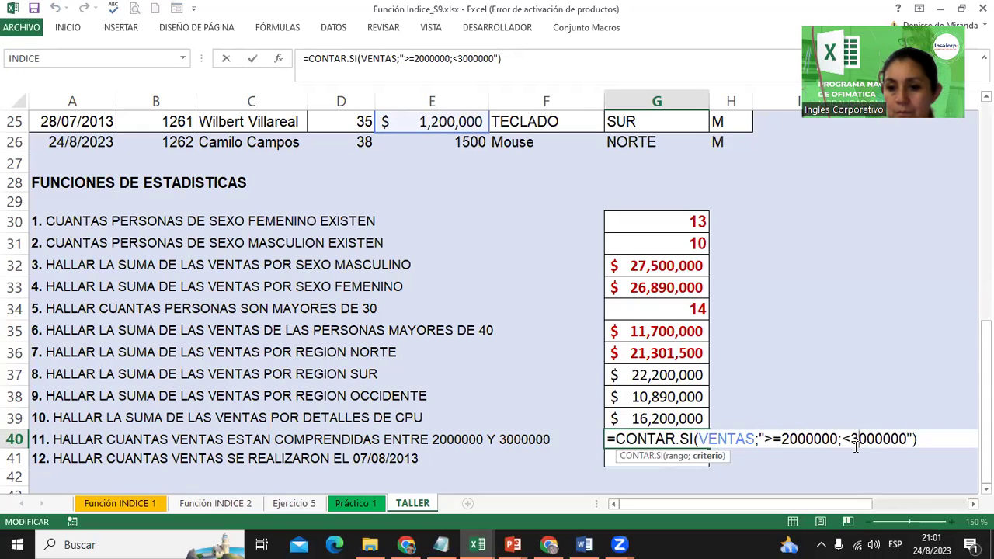
pyautogui.press('Left')
pyautogui.press('Left')
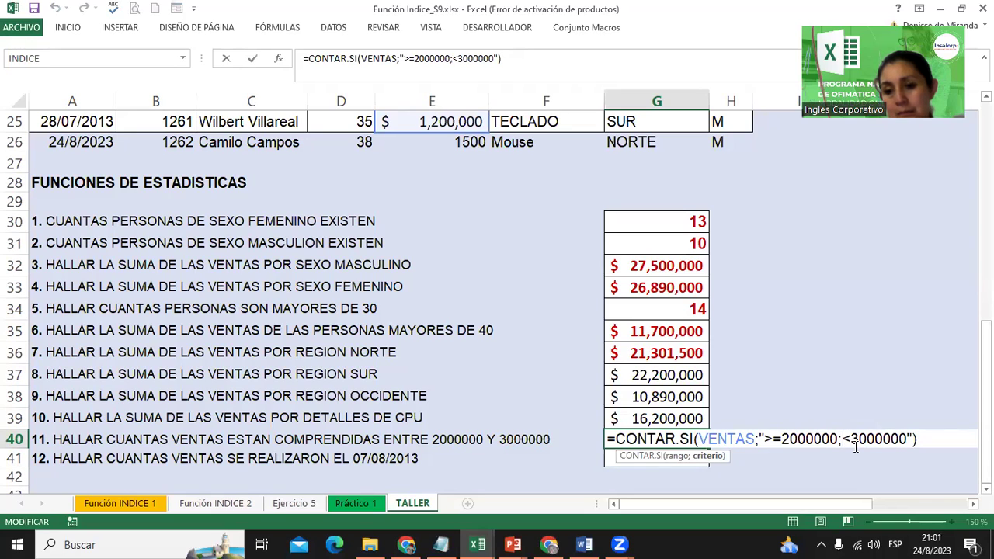
pyautogui.press('Left')
pyautogui.press('Left')
pyautogui.press('Left')
pyautogui.press('Left')
pyautogui.press('Left')
pyautogui.press('Left')
pyautogui.press('Left')
pyautogui.press('Left')
pyautogui.press('Left')
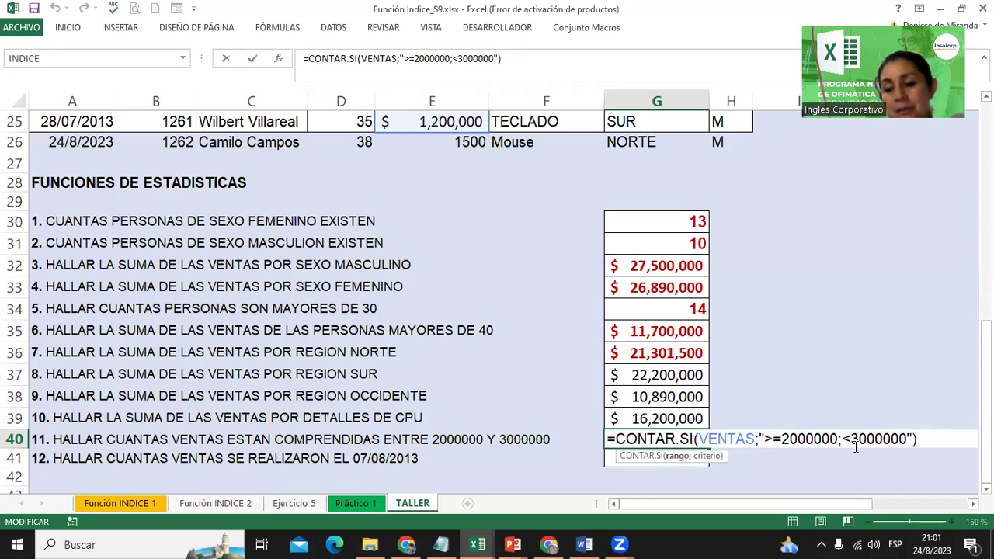
pyautogui.click(845, 438)
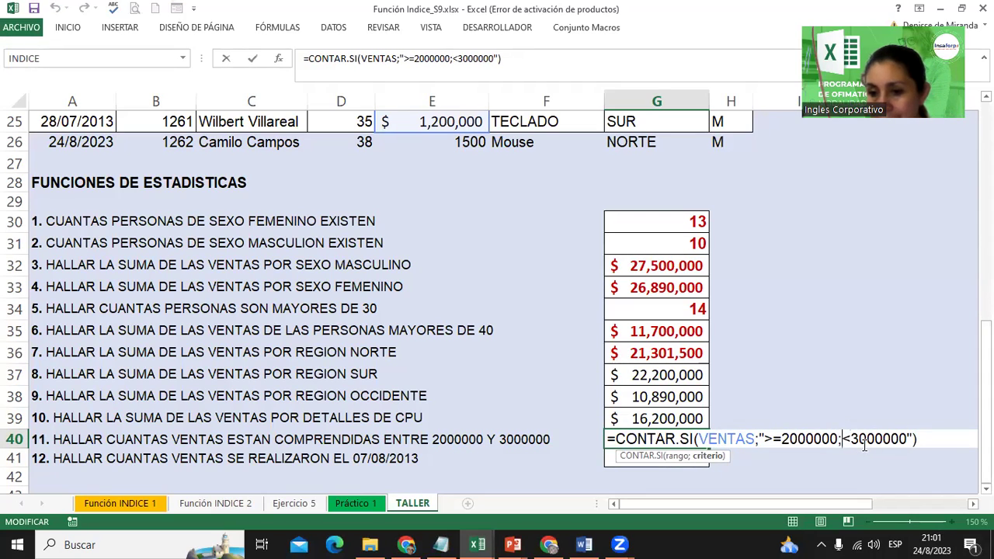
pyautogui.press('BackSpace')
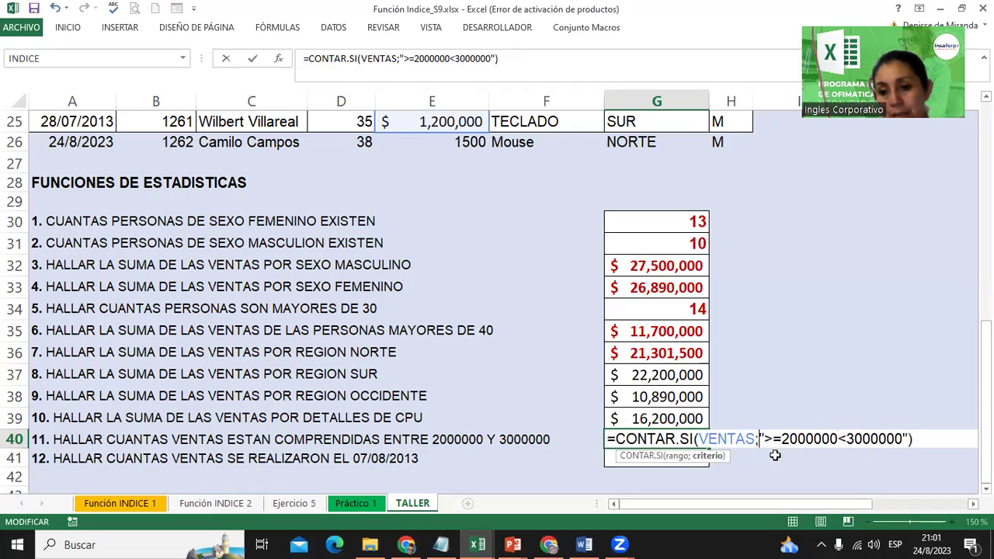
# - Wrap G40's criterion in Y as =CONTAR.SI(VENTAS;Y(">=2000000;<3000000")), still returning 0
pyautogui.write('Y')
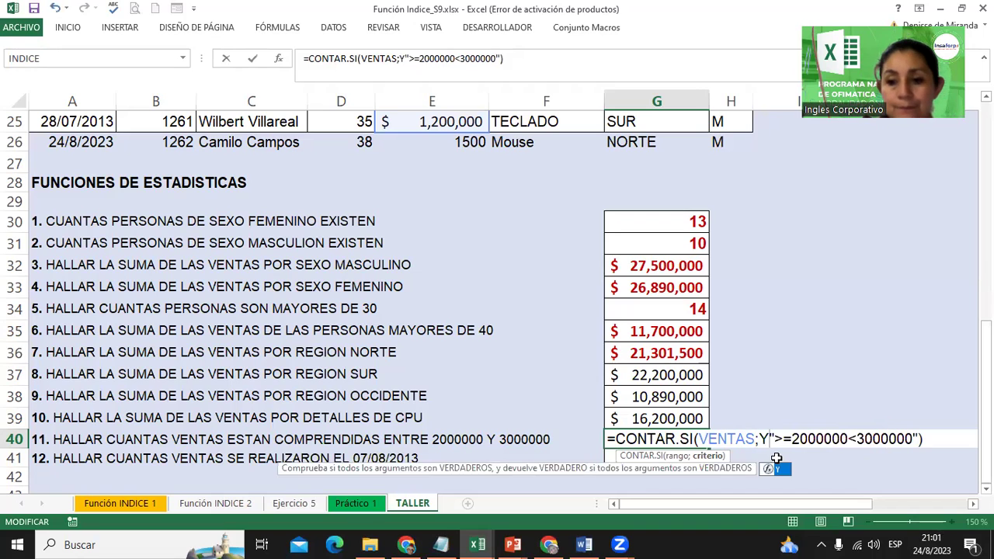
pyautogui.write('(')
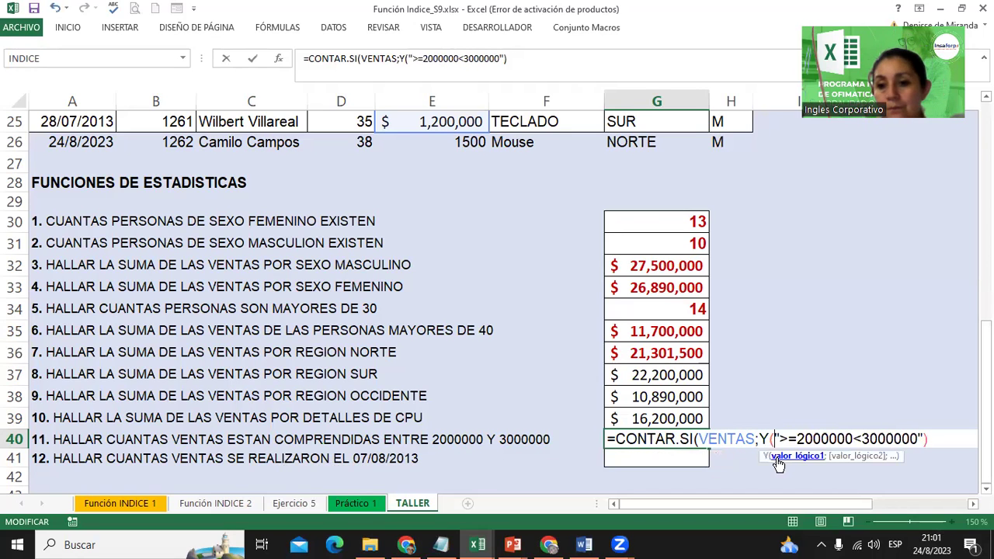
pyautogui.scroll(-1, 776, 459)
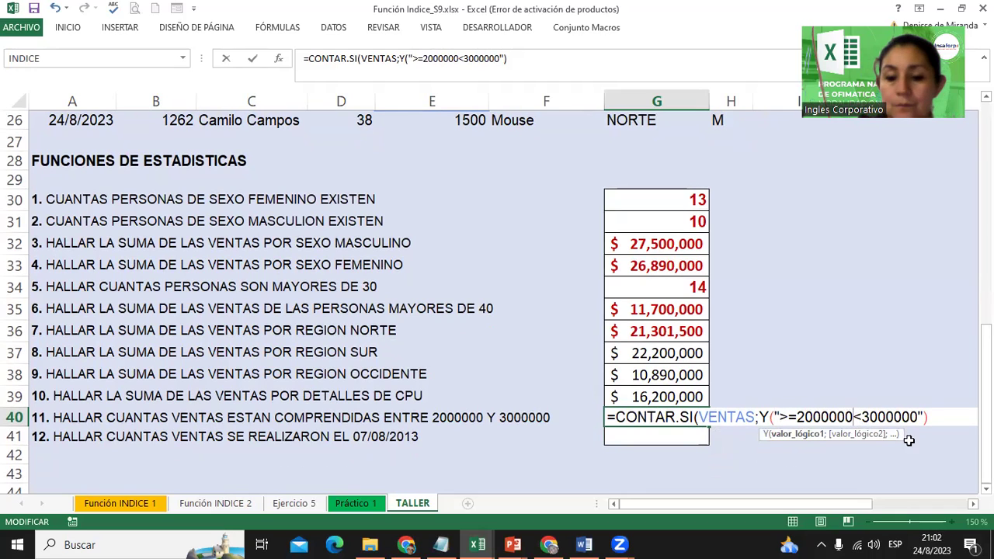
pyautogui.write(';')
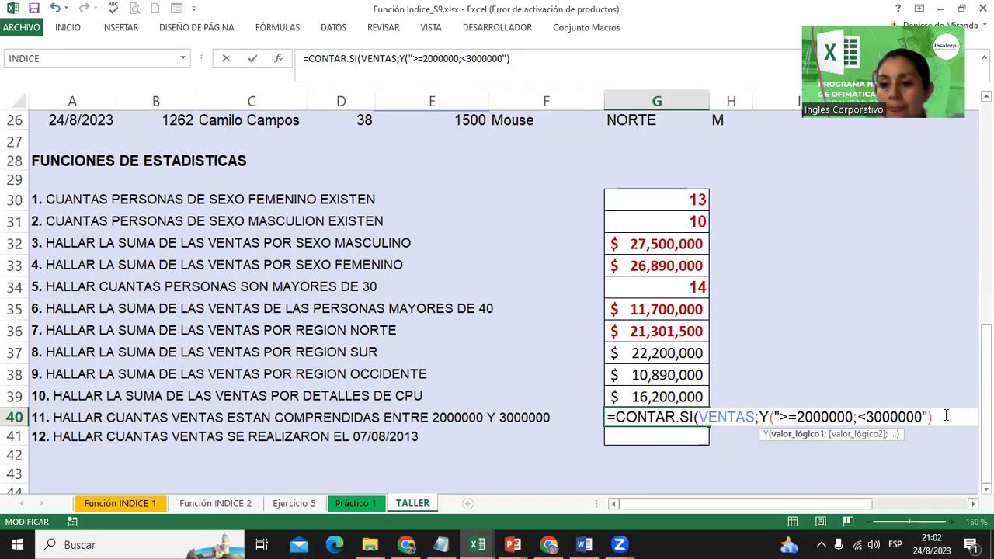
pyautogui.write(')')
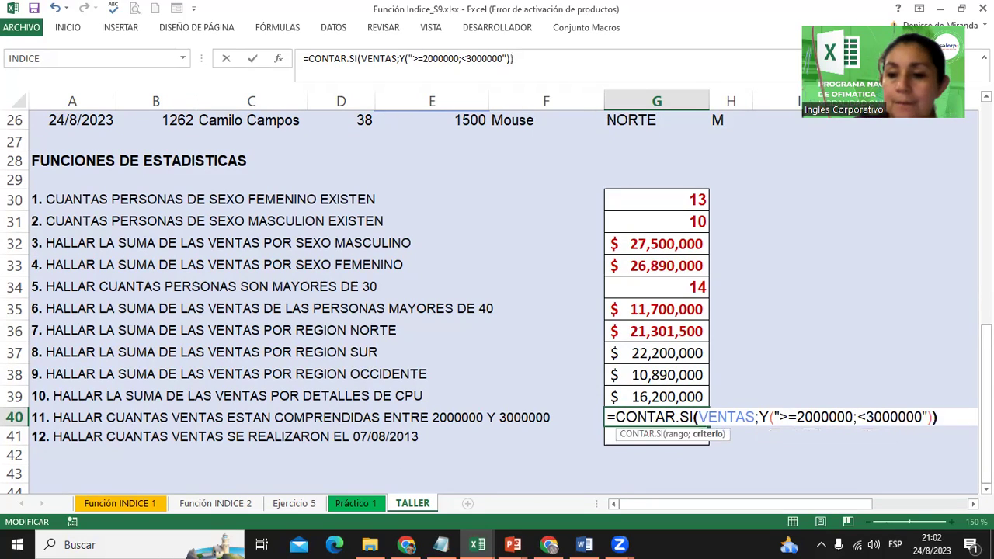
pyautogui.press('Return')
# - Reopen G40's formula, cancel the edit unchanged, and select cell I41
pyautogui.click(656, 417)
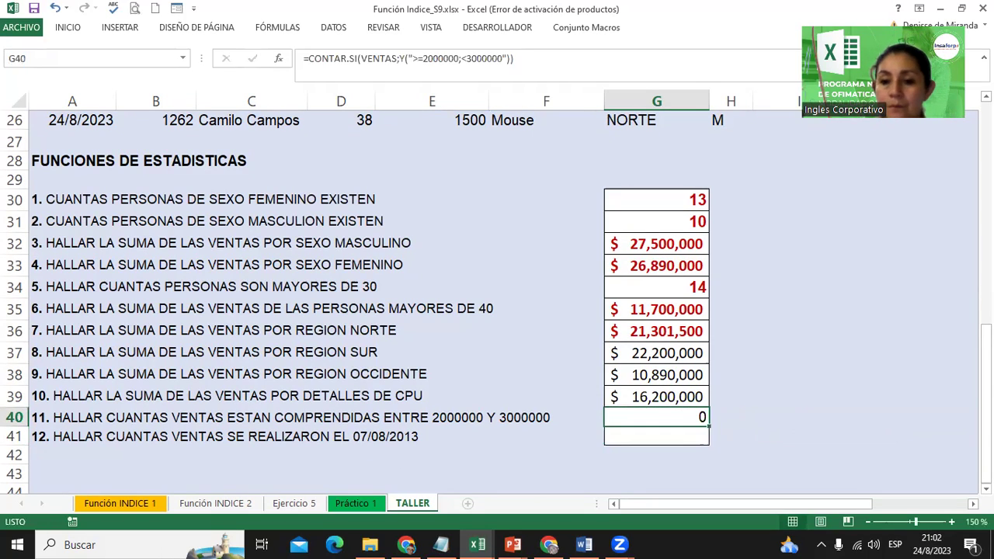
pyautogui.press('F2')
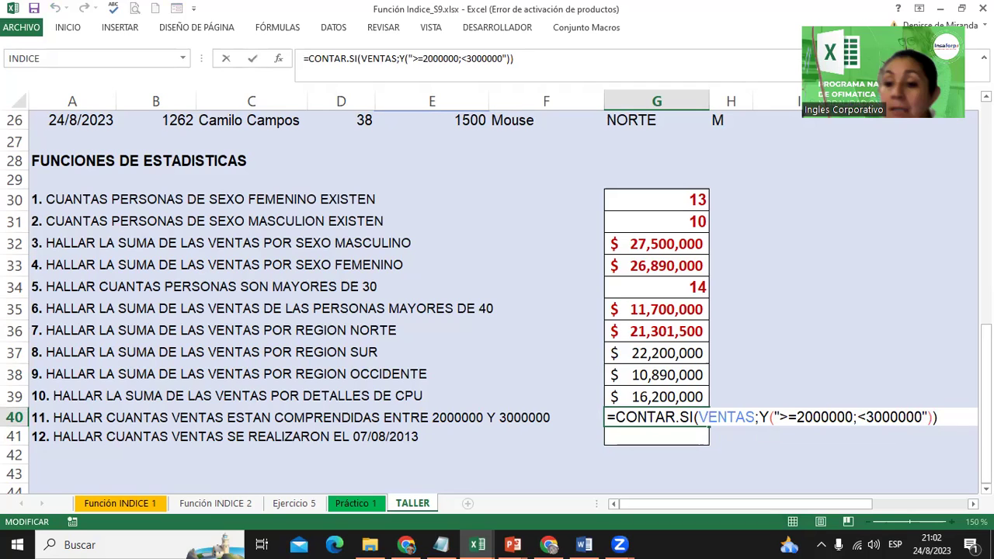
pyautogui.press('BackSpace')
pyautogui.press('BackSpace')
pyautogui.press('BackSpace')
pyautogui.press('BackSpace')
pyautogui.press('BackSpace')
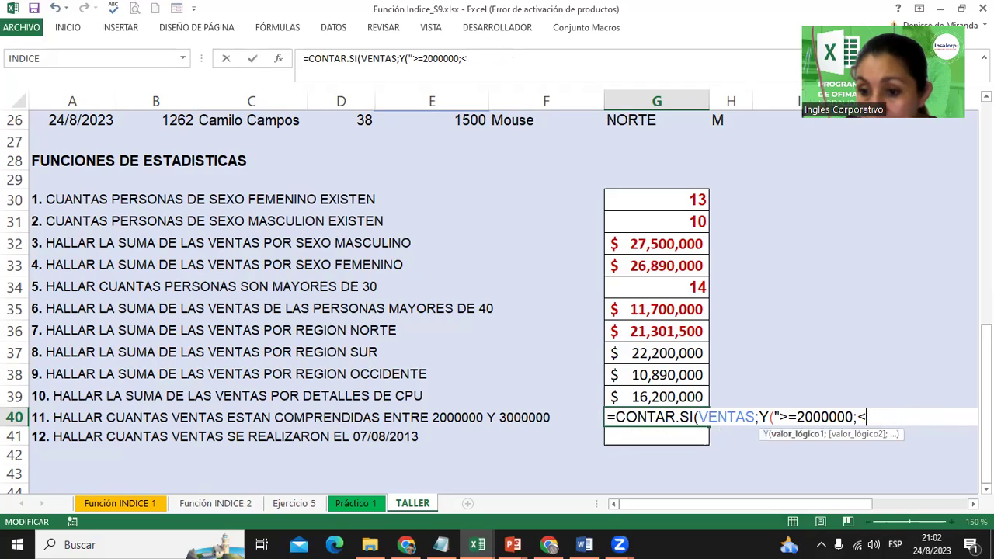
pyautogui.press('BackSpace')
pyautogui.press('BackSpace')
pyautogui.press('BackSpace')
pyautogui.press('BackSpace')
pyautogui.press('BackSpace')
pyautogui.press('Escape')
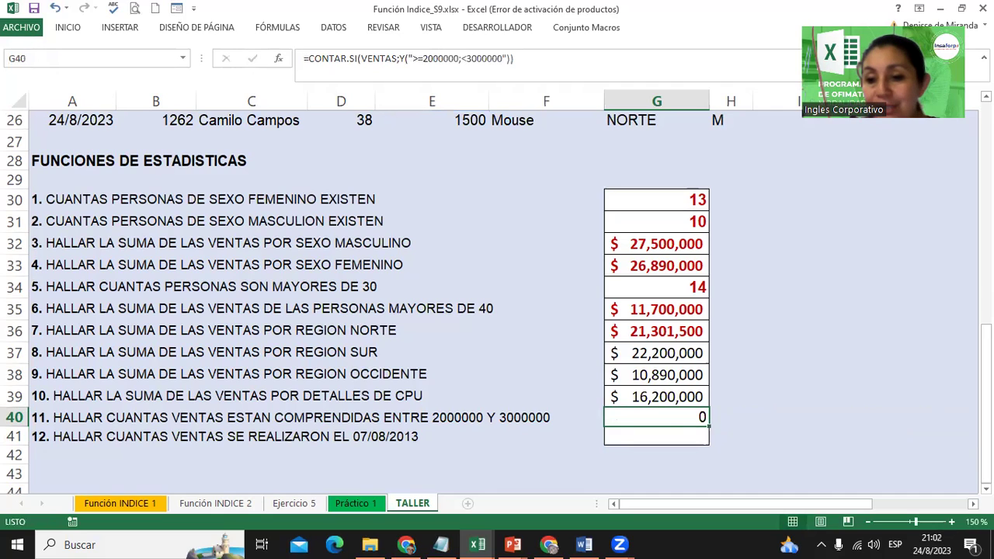
pyautogui.press('Down')
pyautogui.press('Up')
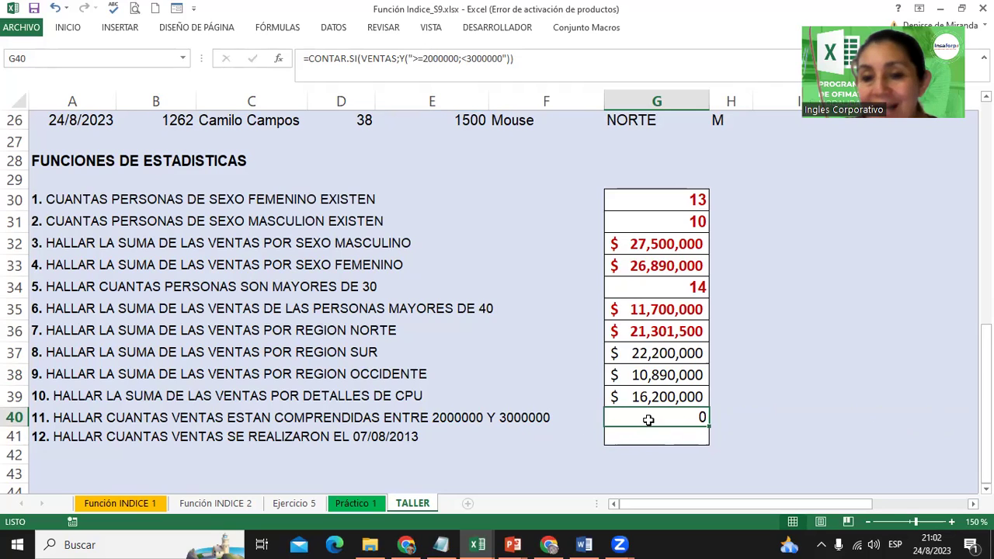
pyautogui.moveTo(584, 544)
pyautogui.click(756, 437)
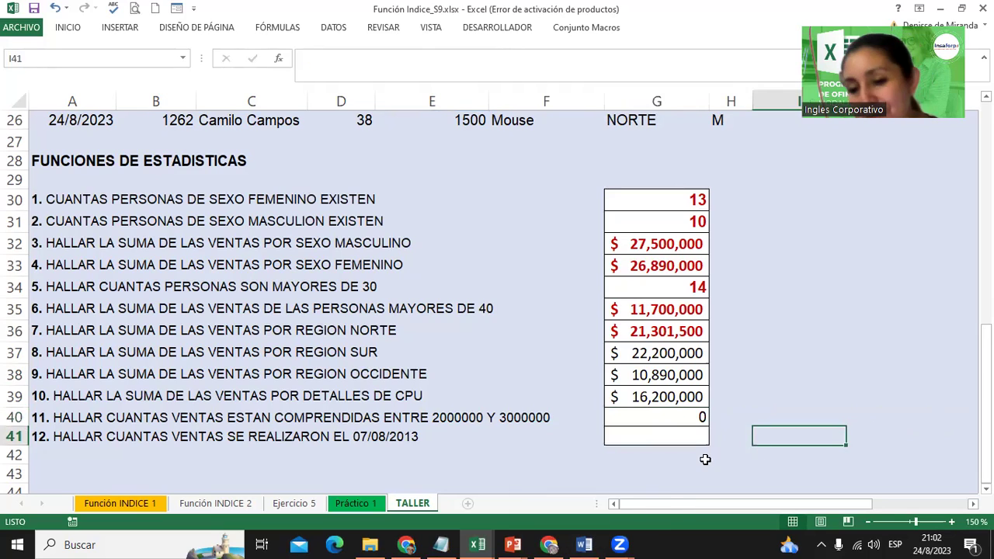